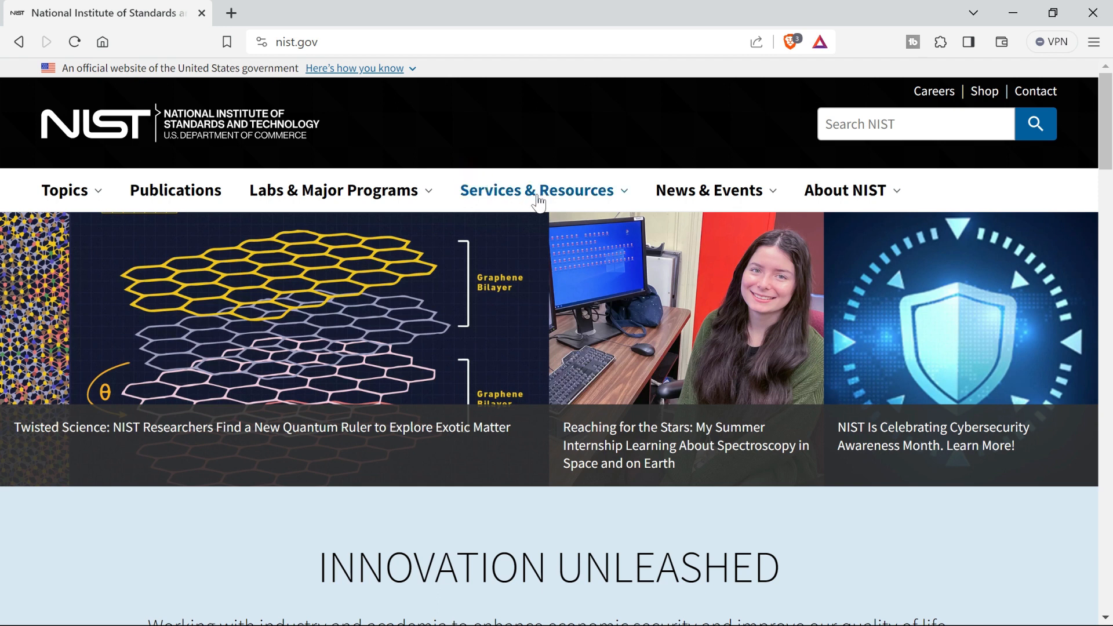
Open the NIST Chemistry WebBook from the data resources and bring up its species search by chemical name.
left_click(630, 204)
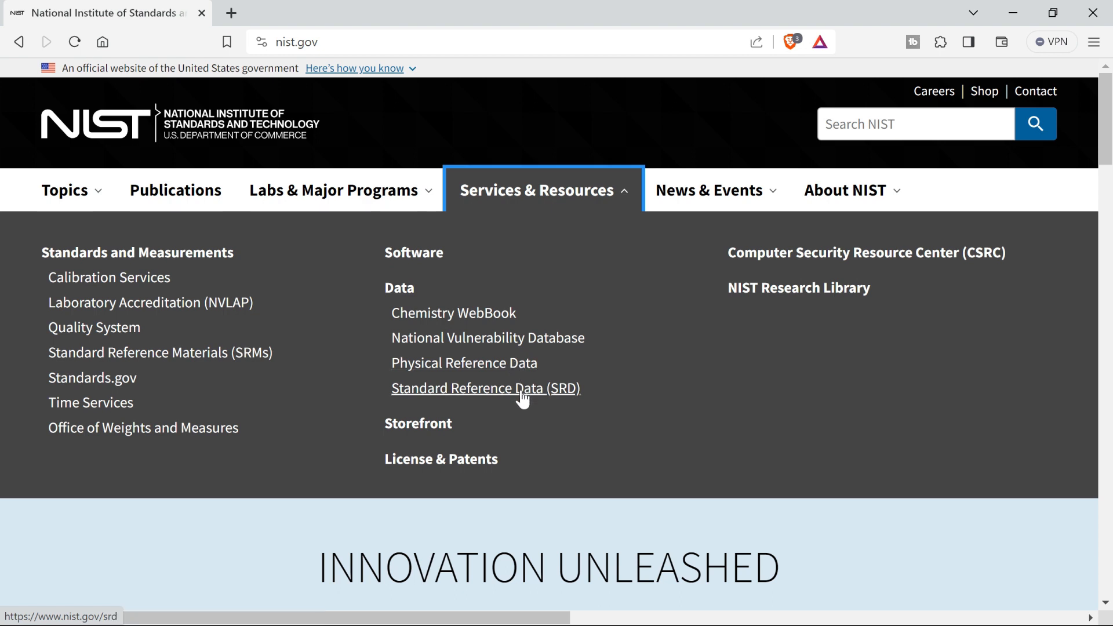
key("F11")
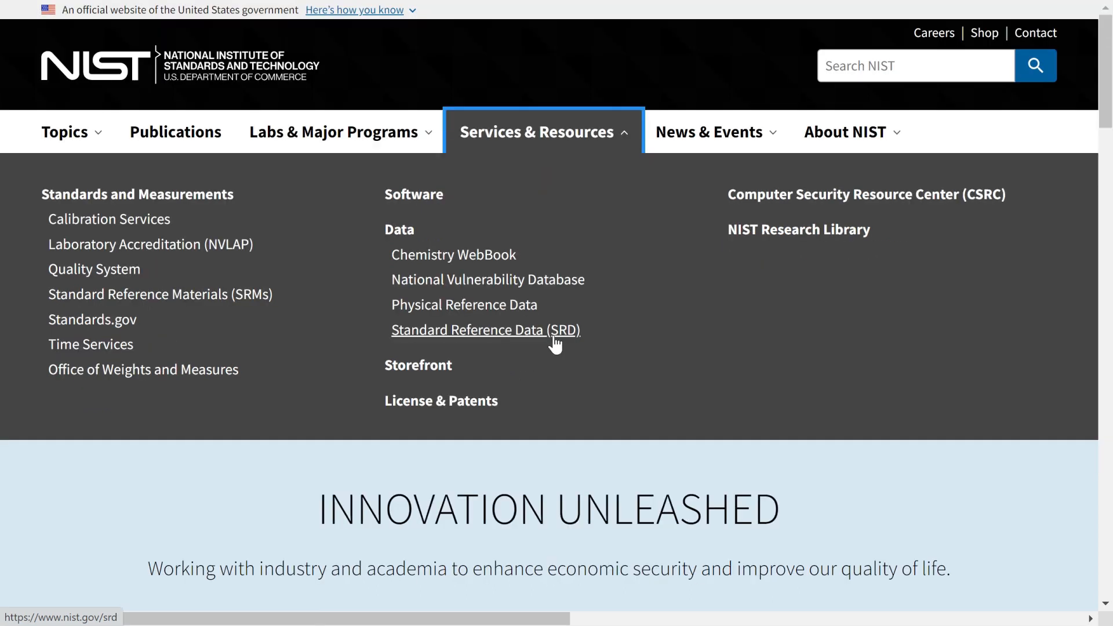
left_click(467, 267)
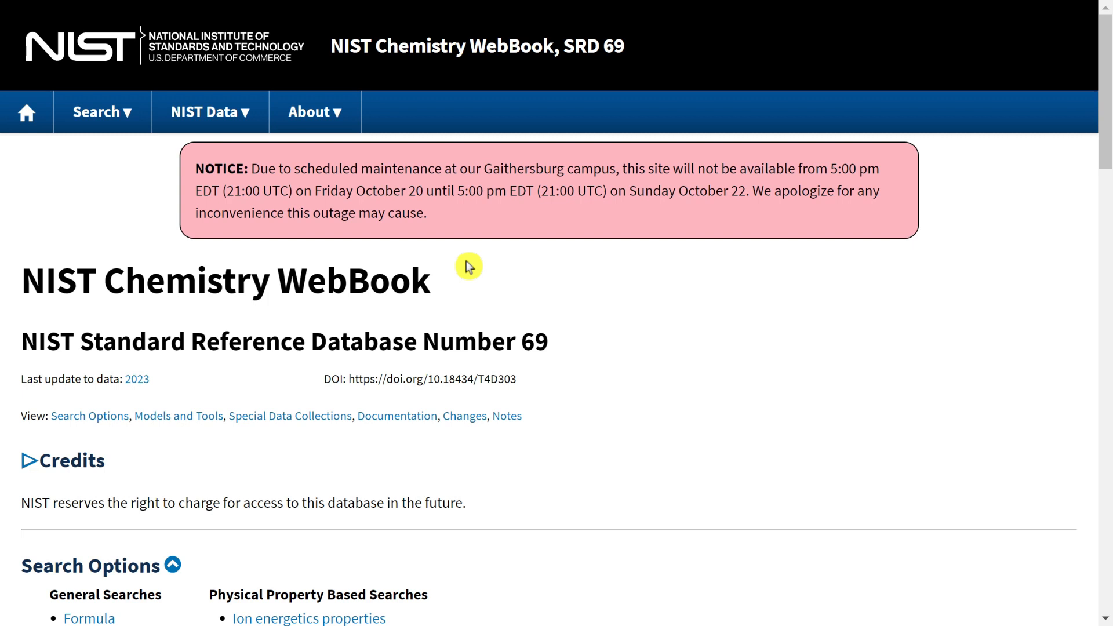
left_click(93, 114)
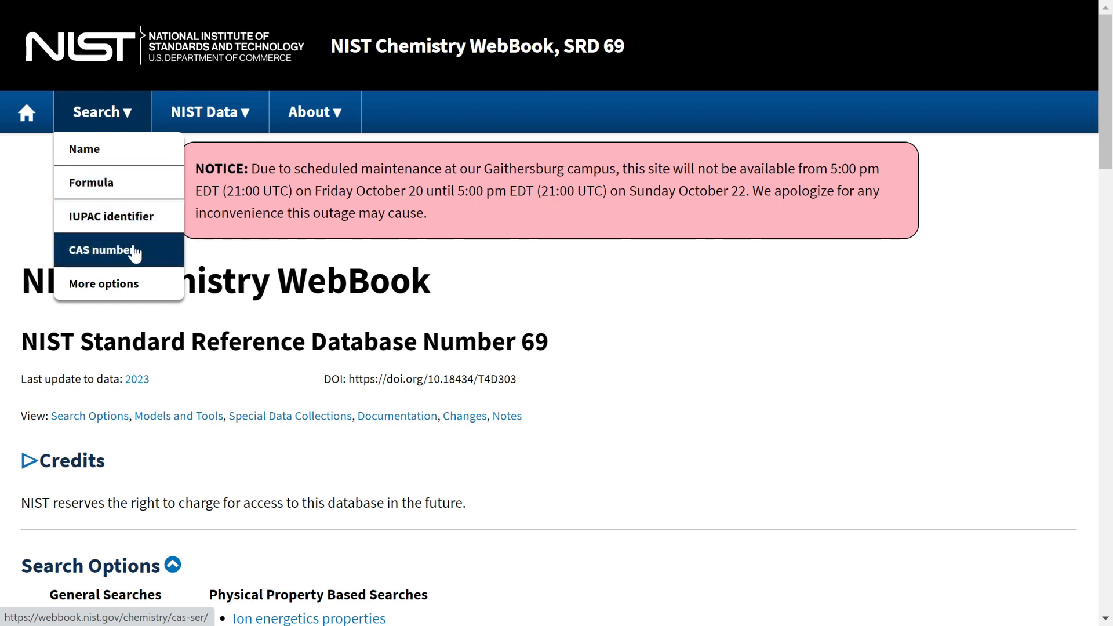
left_click(108, 156)
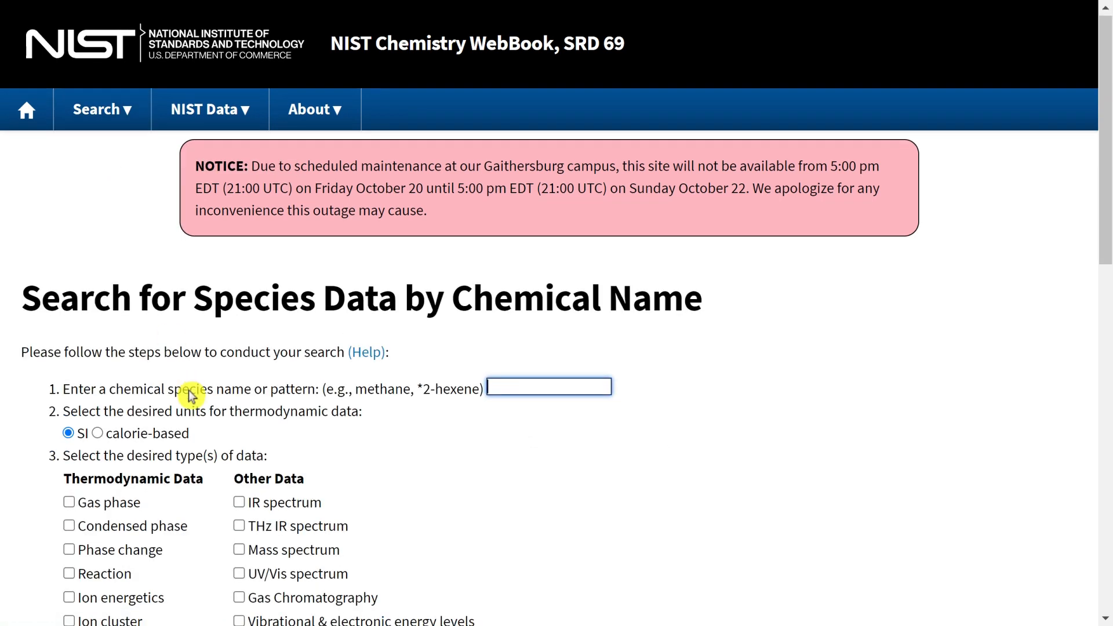
Search for methanol in SI units with gas phase, condensed phase and phase change thermodynamic data included.
scroll(191, 396, "down", 2)
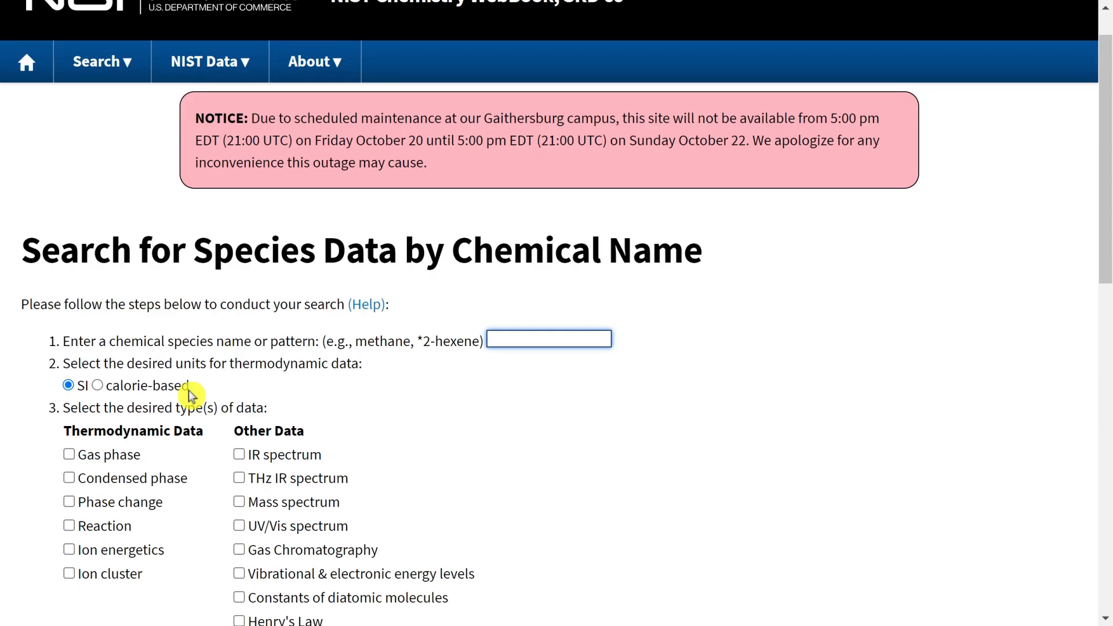
scroll(191, 396, "down", 1)
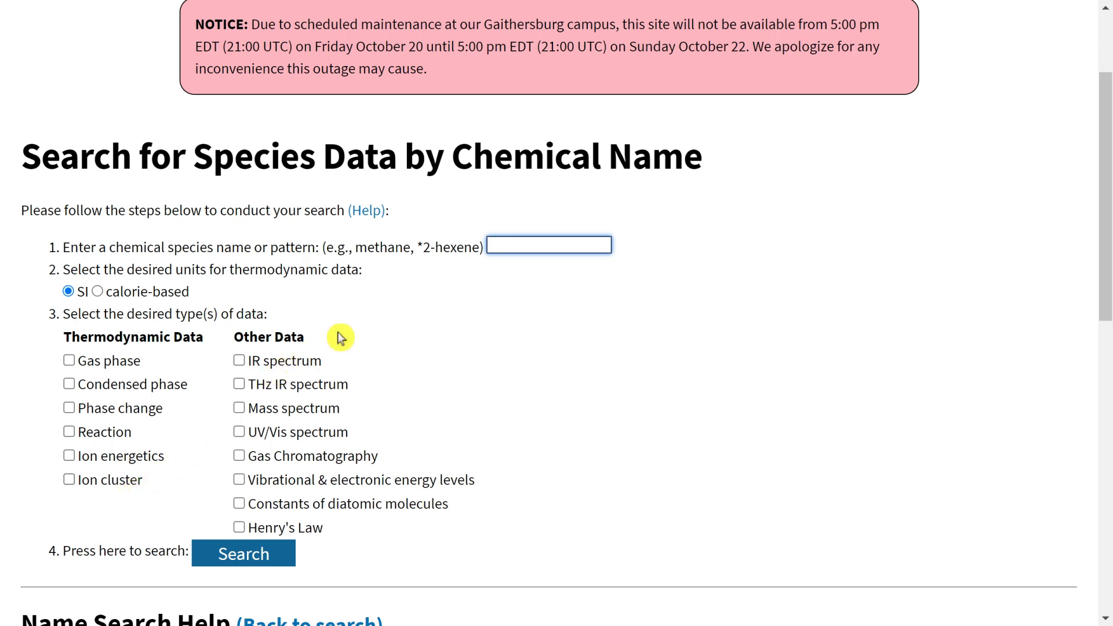
type("methanol")
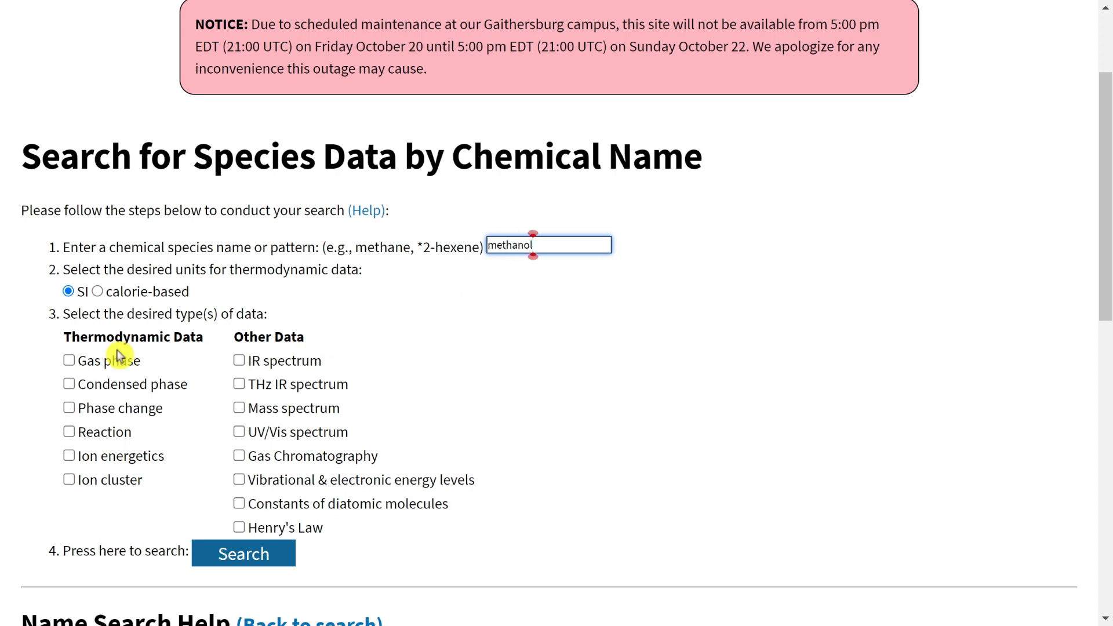
left_click(69, 360)
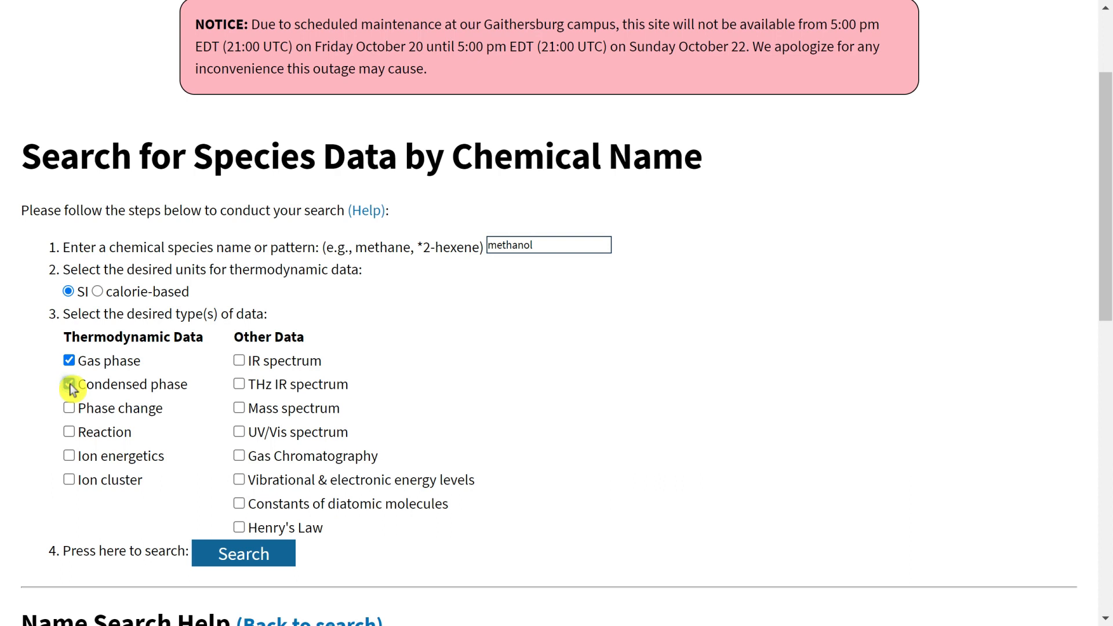
left_click(69, 384)
left_click(69, 408)
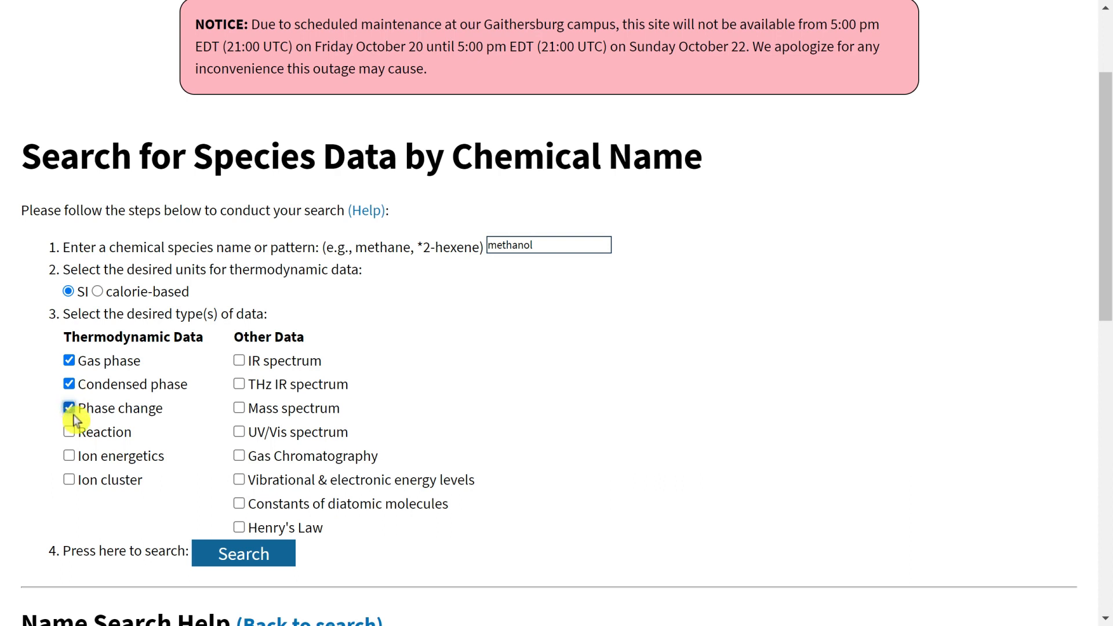
left_click(244, 557)
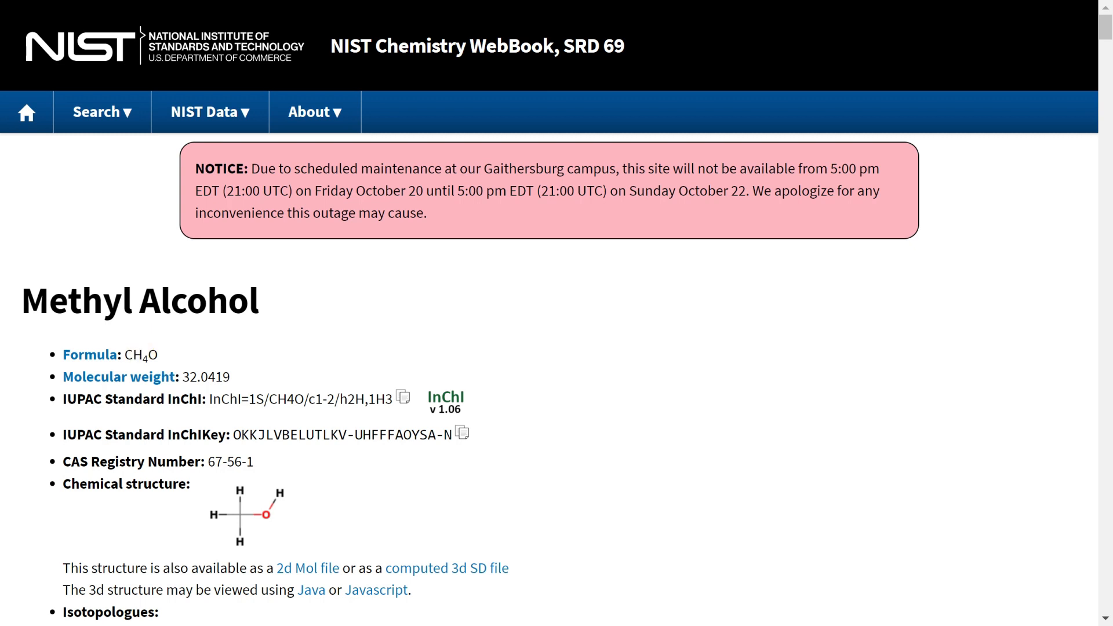
Go to methanol's gas phase thermochemistry data and open the individual data points behind the averaged gas enthalpy of formation.
scroll(189, 377, "down", 2)
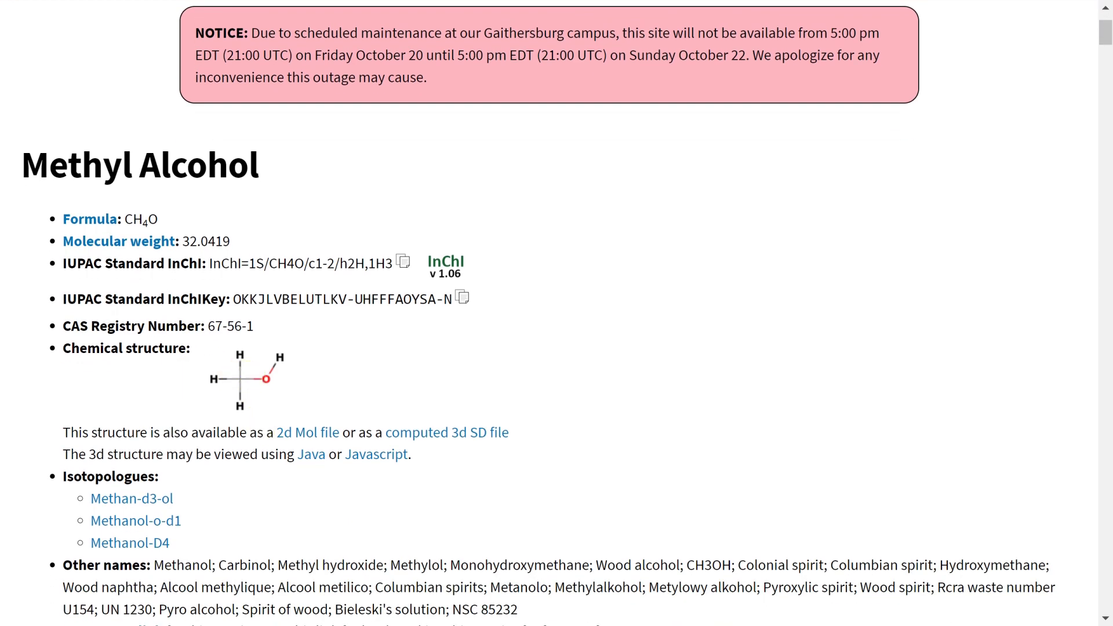
scroll(274, 437, "down", 2)
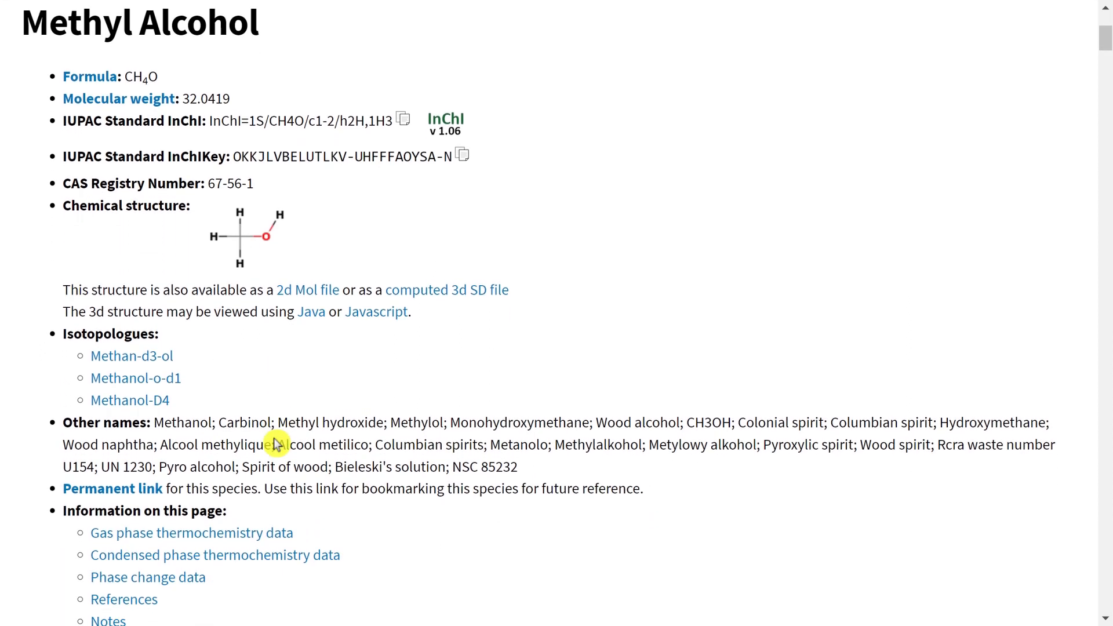
scroll(275, 443, "down", 2)
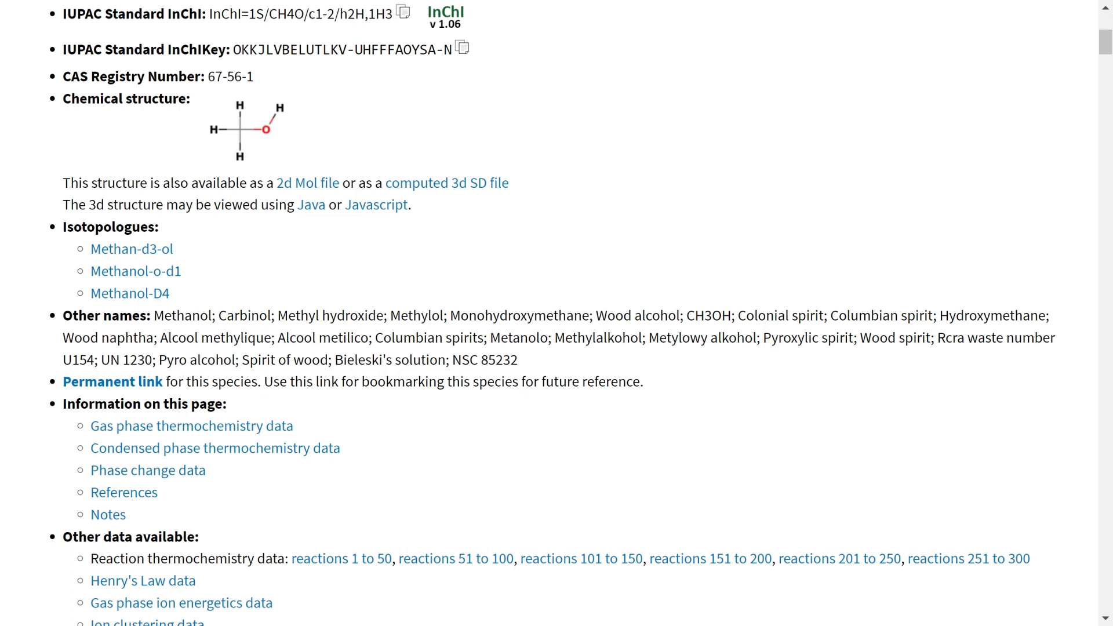
scroll(170, 377, "down", 2)
scroll(241, 330, "down", 2)
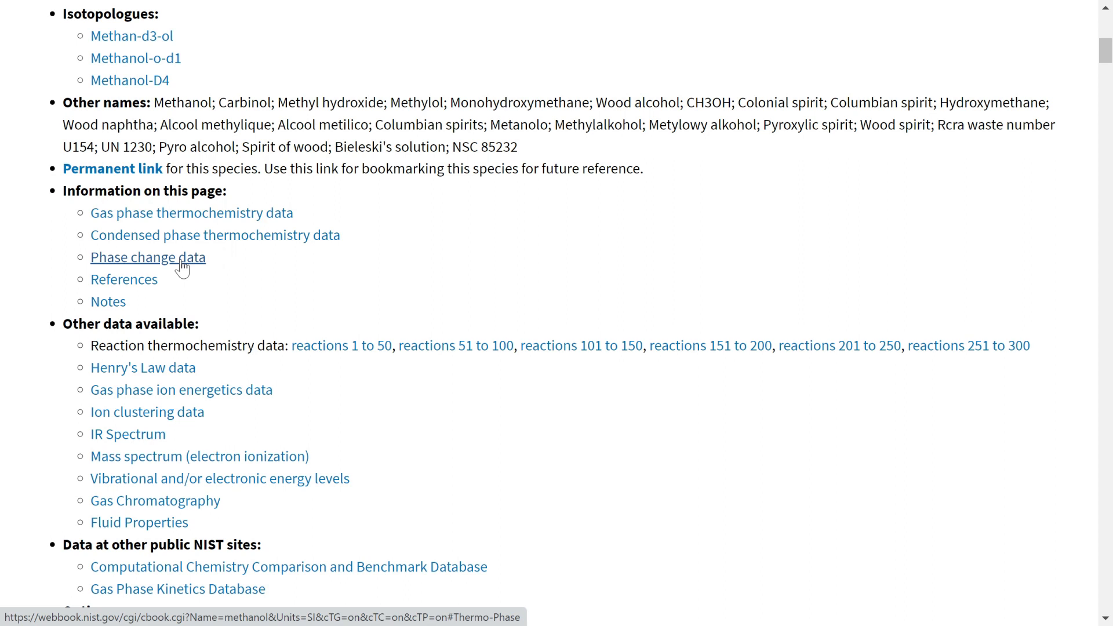
scroll(182, 261, "down", 1)
left_click(230, 207)
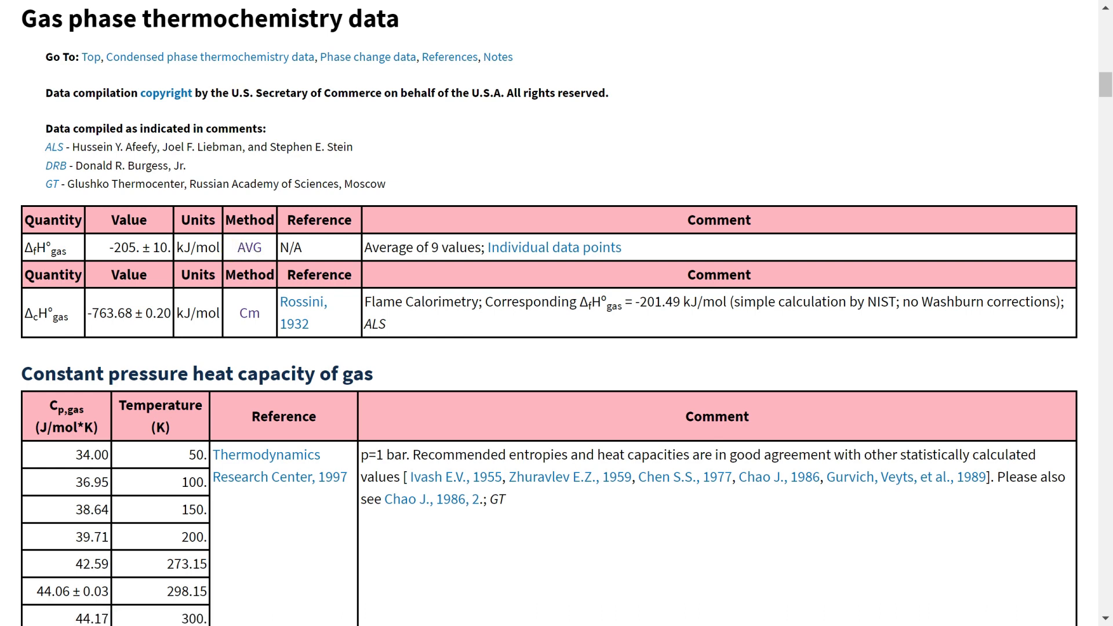
left_click_drag(430, 247, 481, 248)
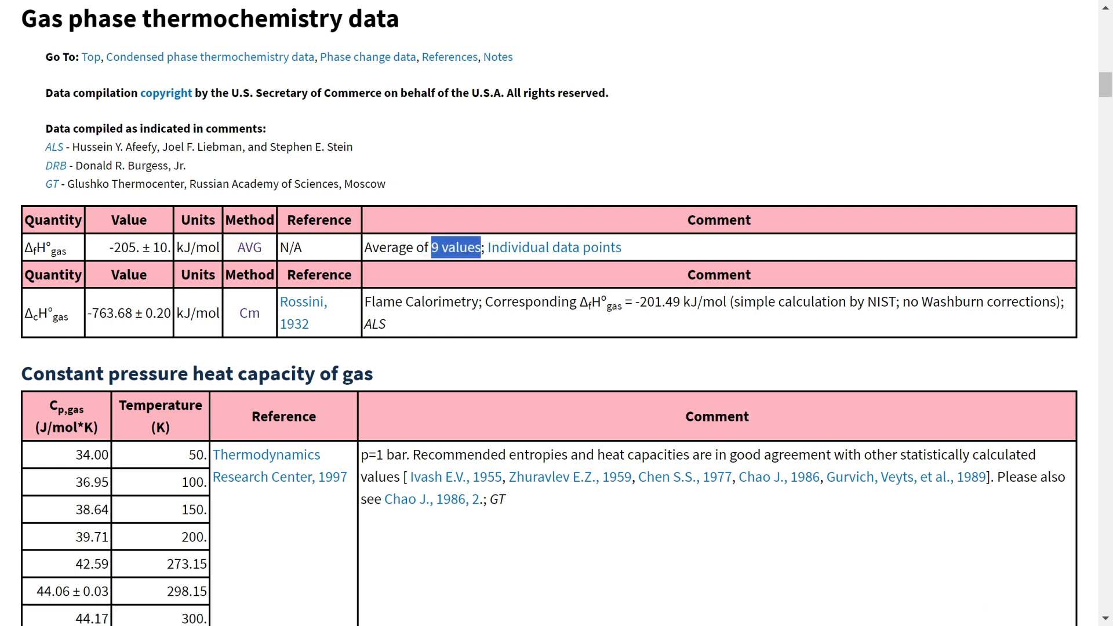
left_click(535, 249)
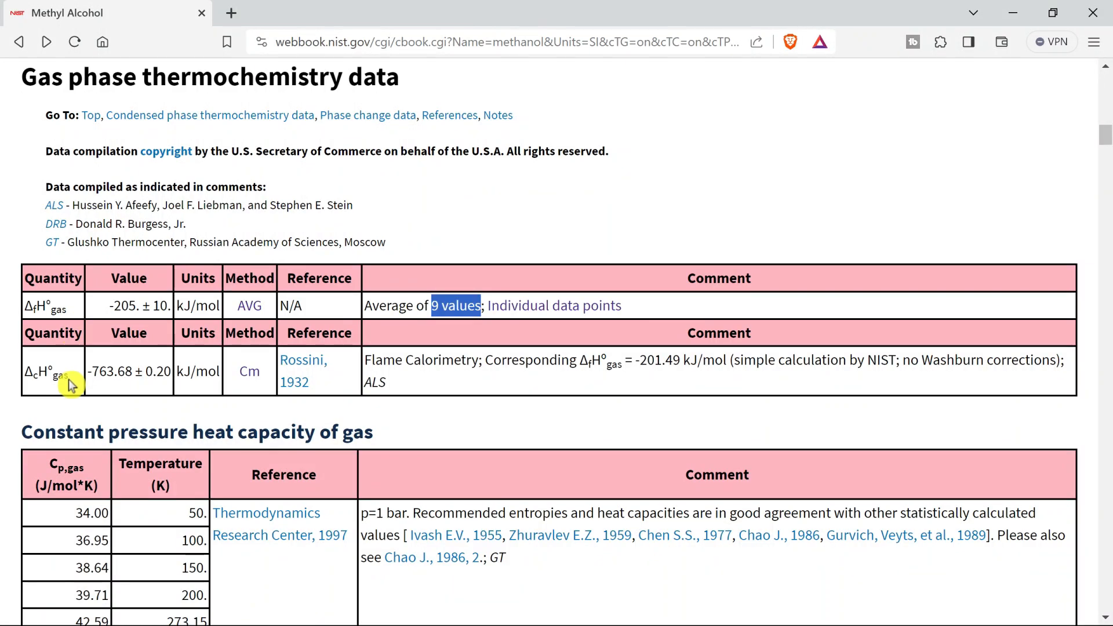
Examine methanol's gas heat capacity, condensed phase and phase change tables through the Antoine equation parameters and enthalpy of fusion.
scroll(68, 379, "down", 5)
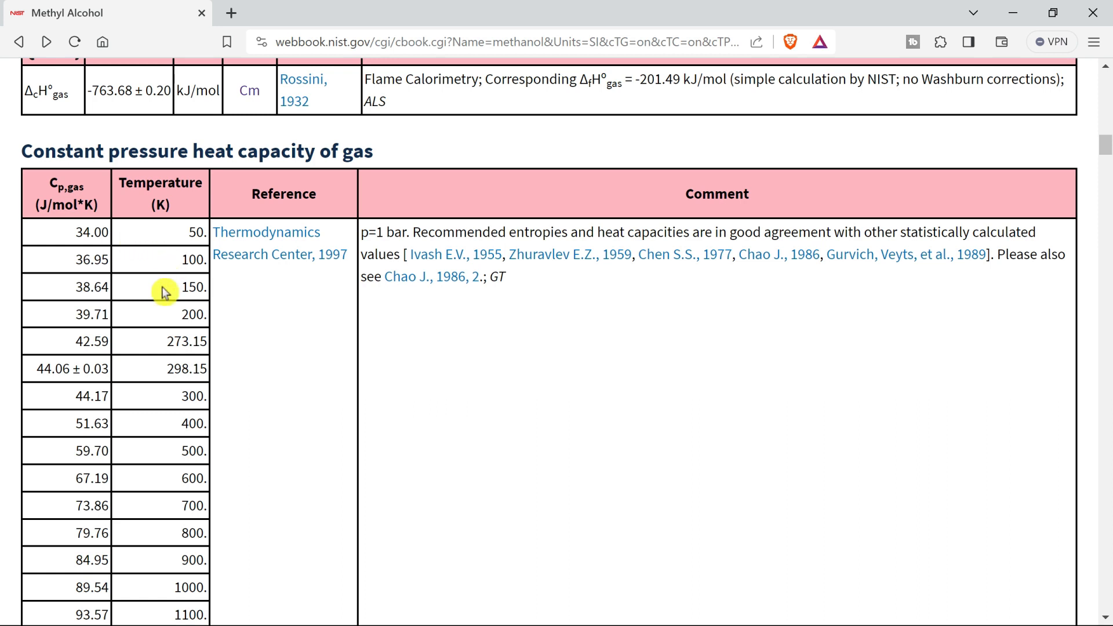
scroll(163, 293, "down", 1)
scroll(300, 259, "down", 10)
scroll(301, 259, "down", 13)
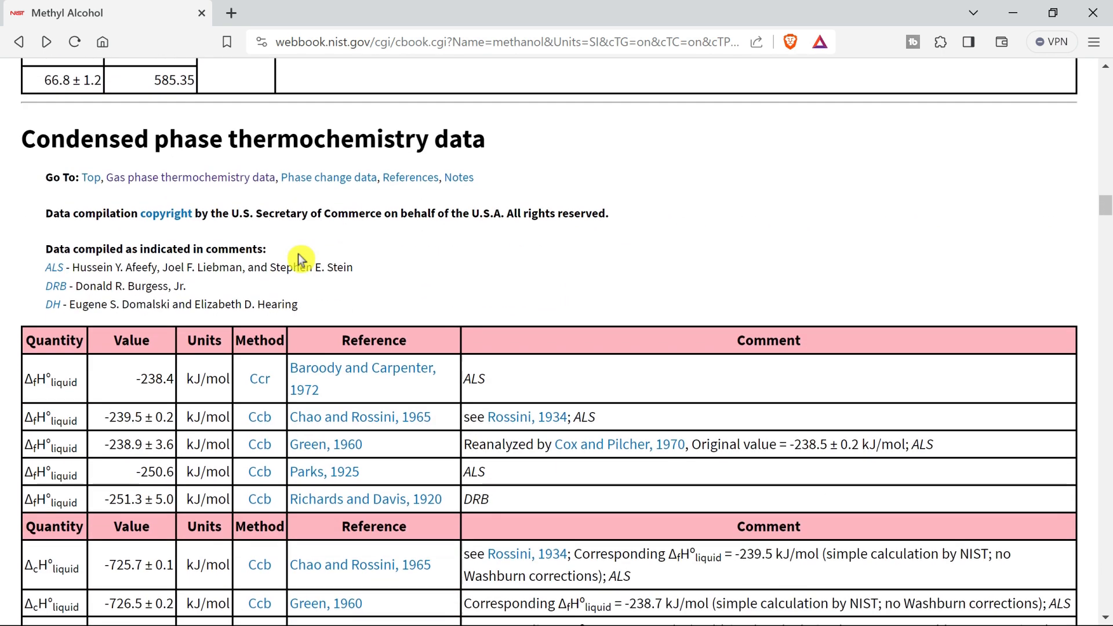
scroll(300, 259, "down", 1)
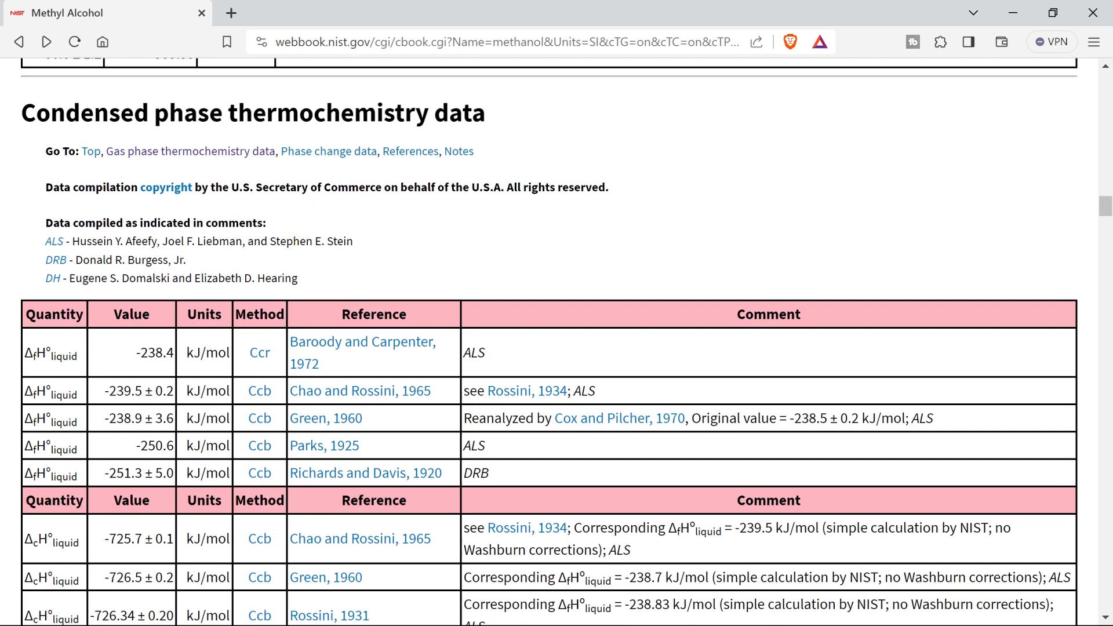
scroll(290, 238, "down", 12)
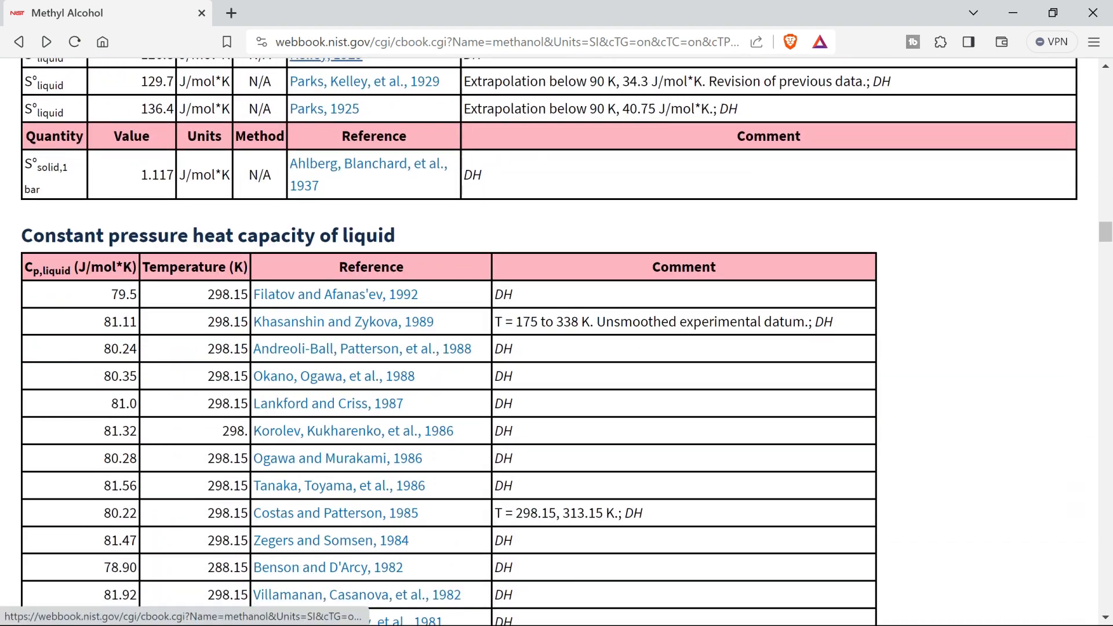
scroll(293, 244, "down", 20)
scroll(292, 244, "down", 5)
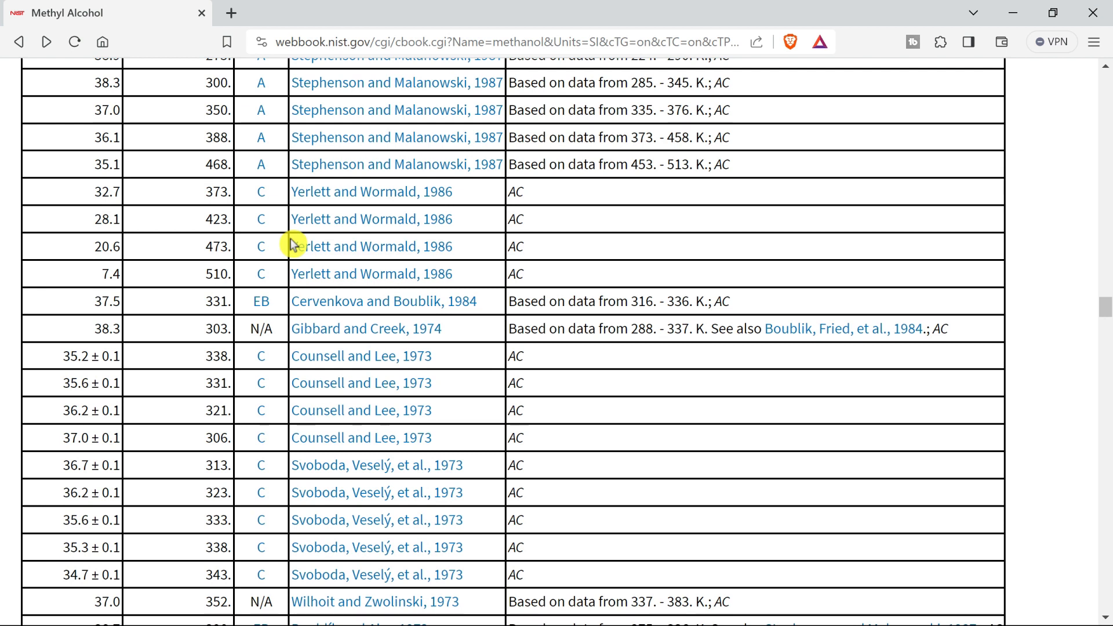
scroll(291, 244, "down", 4)
scroll(290, 238, "down", 6)
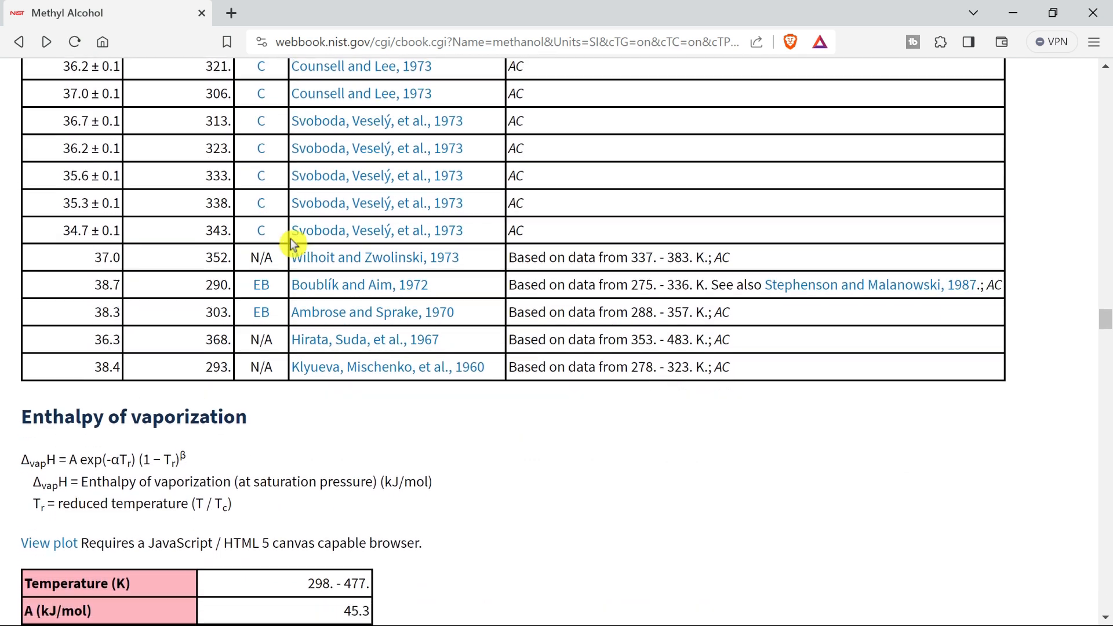
scroll(293, 244, "down", 4)
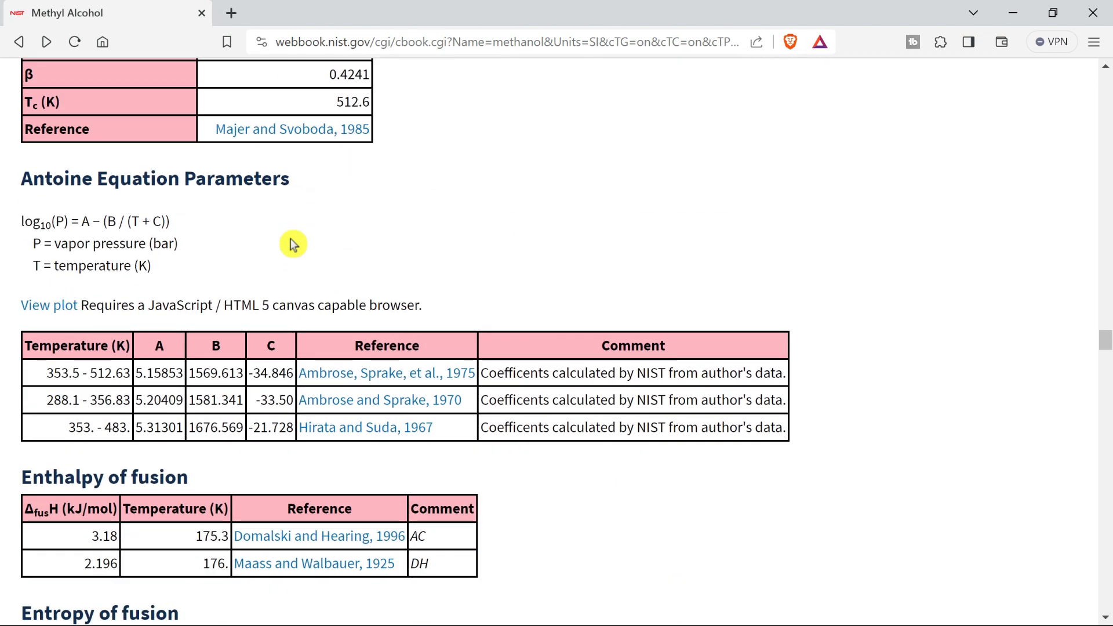
scroll(293, 243, "down", 14)
Leave the methanol results and return to the NIST home page.
scroll(290, 241, "up", 15)
scroll(292, 241, "up", 15)
scroll(291, 246, "up", 15)
scroll(292, 244, "up", 15)
scroll(293, 243, "up", 15)
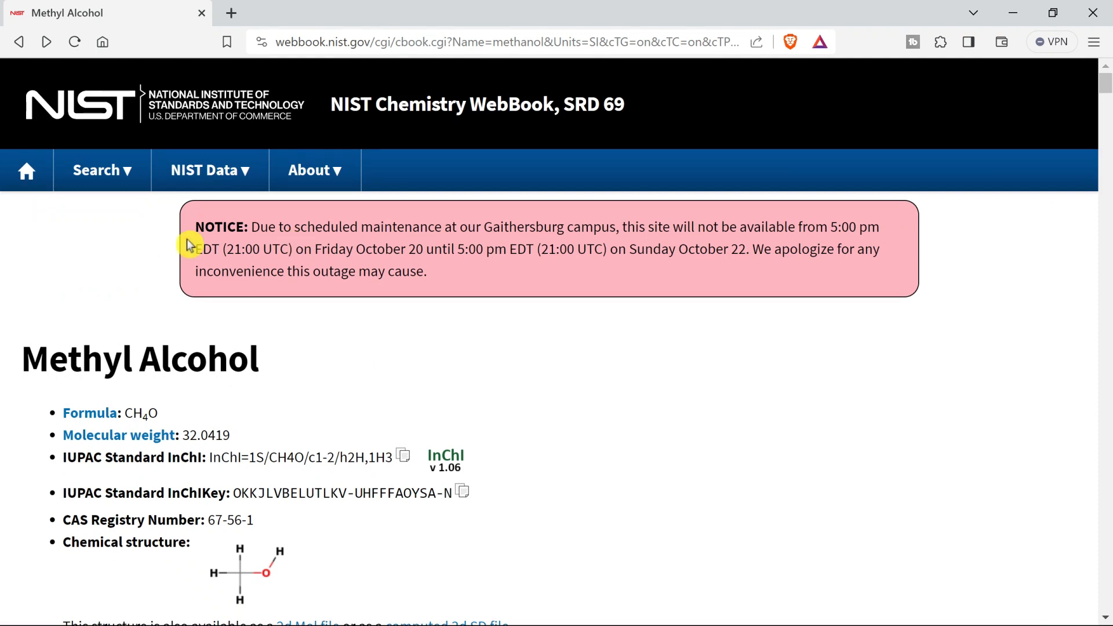
left_click(20, 43)
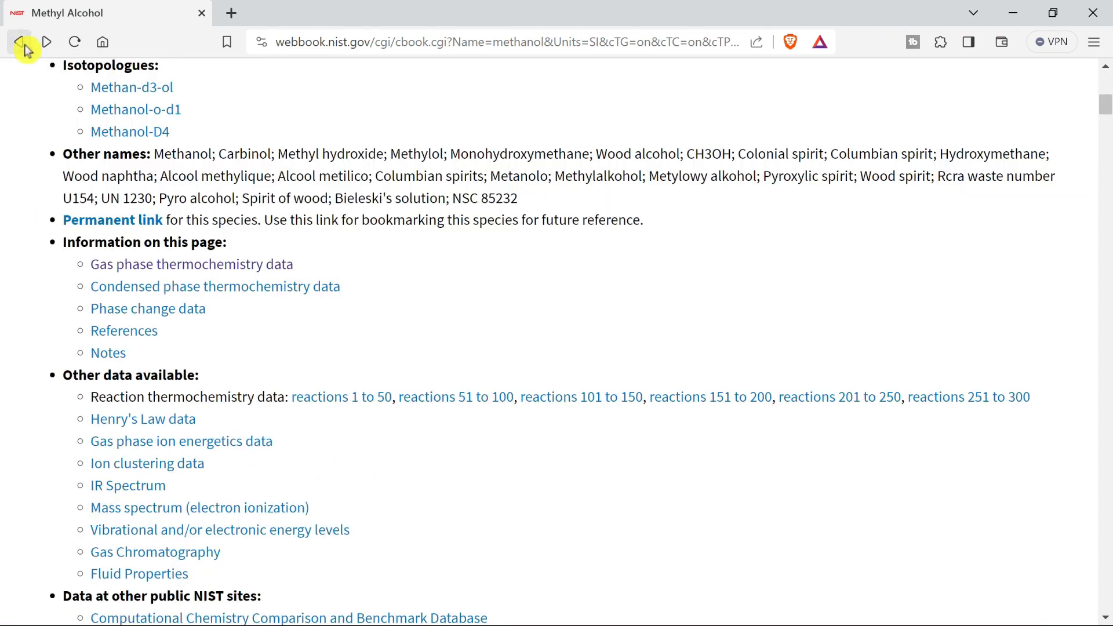
left_click(22, 44)
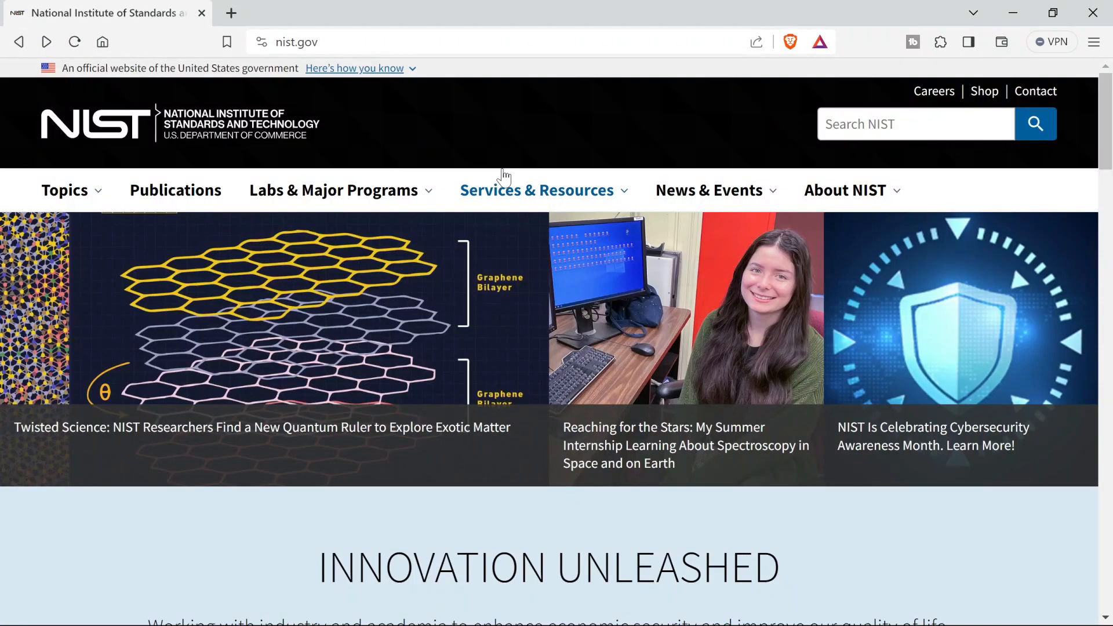
Open NIST's Standard Reference Data (SRD) page and review its popular data products.
left_click(627, 191)
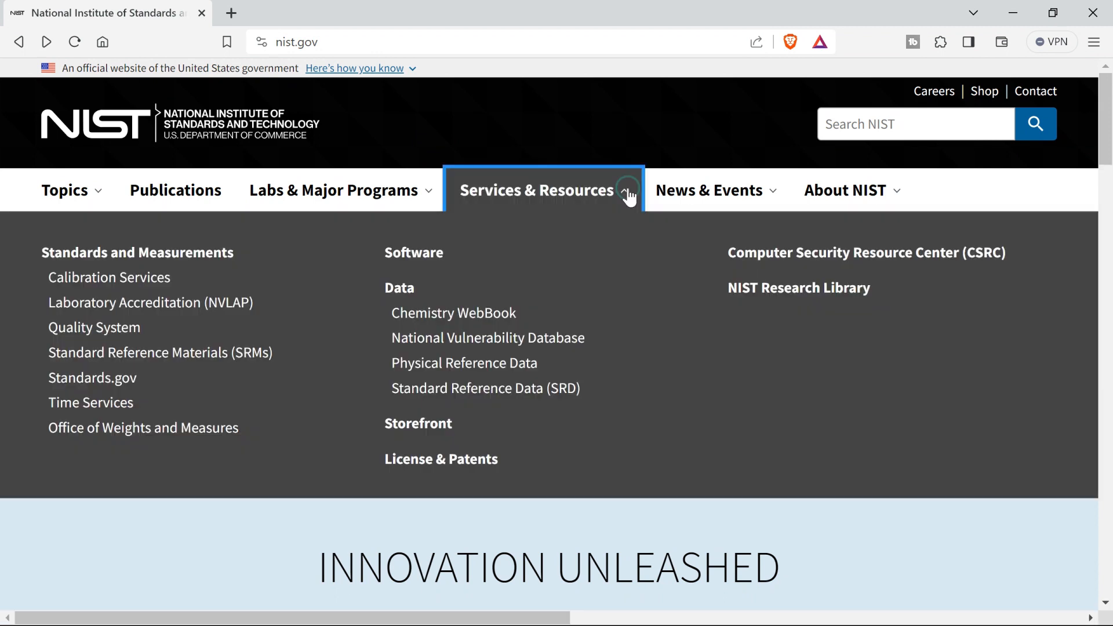
left_click(521, 394)
scroll(521, 393, "down", 3)
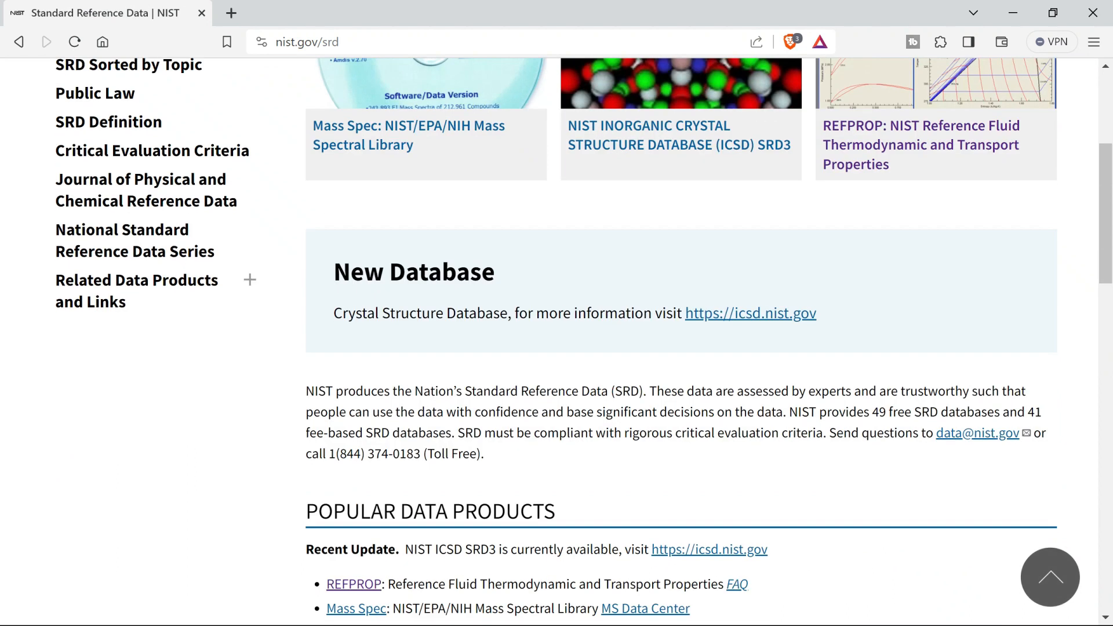
scroll(521, 393, "down", 5)
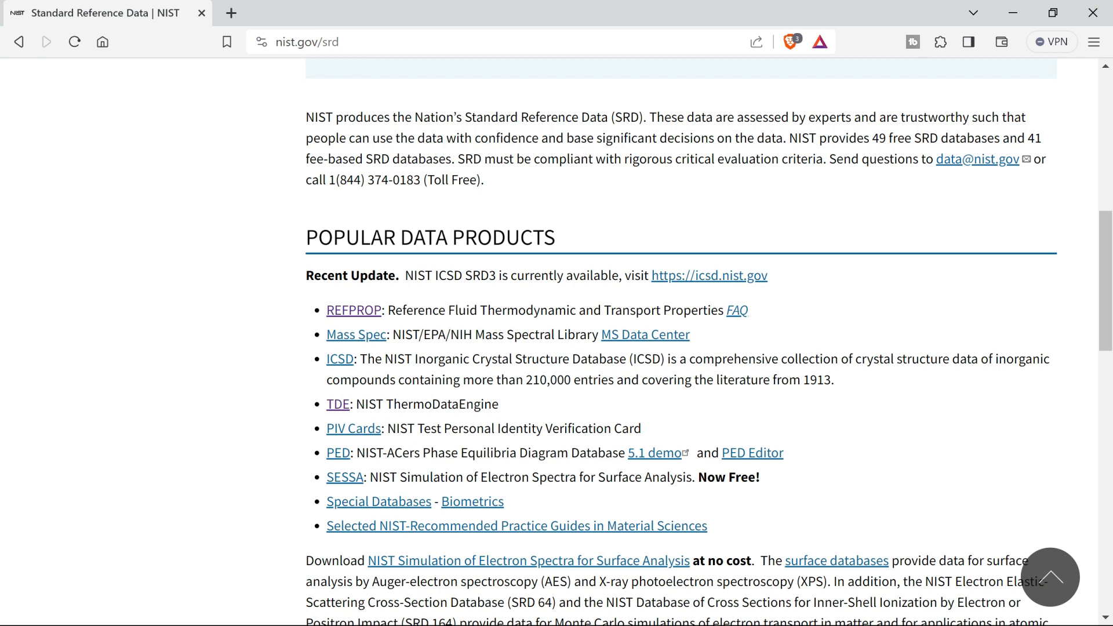
scroll(521, 390, "down", 1)
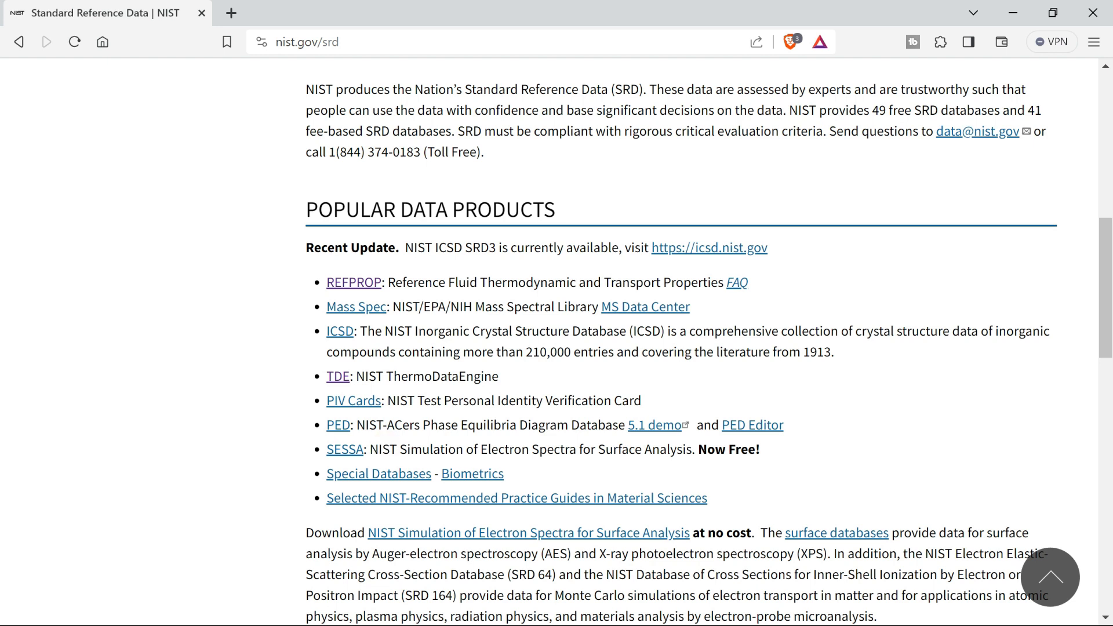
Open the page of the TDE (NIST ThermoDataEngine) product and read its purpose and evaluation basis.
left_click(340, 379)
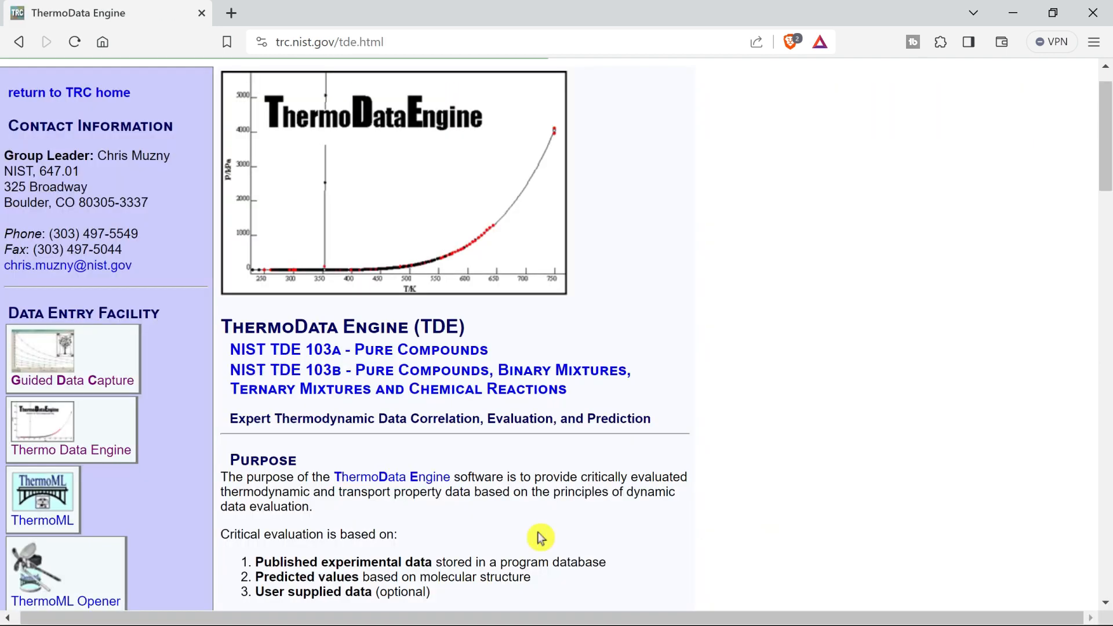
scroll(537, 531, "down", 3)
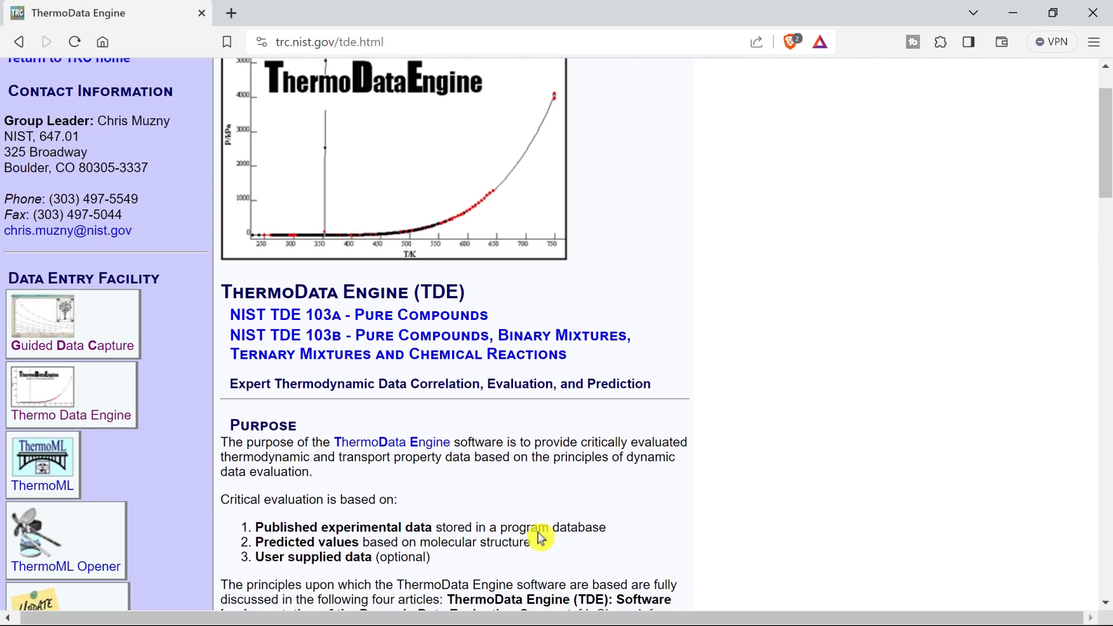
scroll(538, 531, "down", 2)
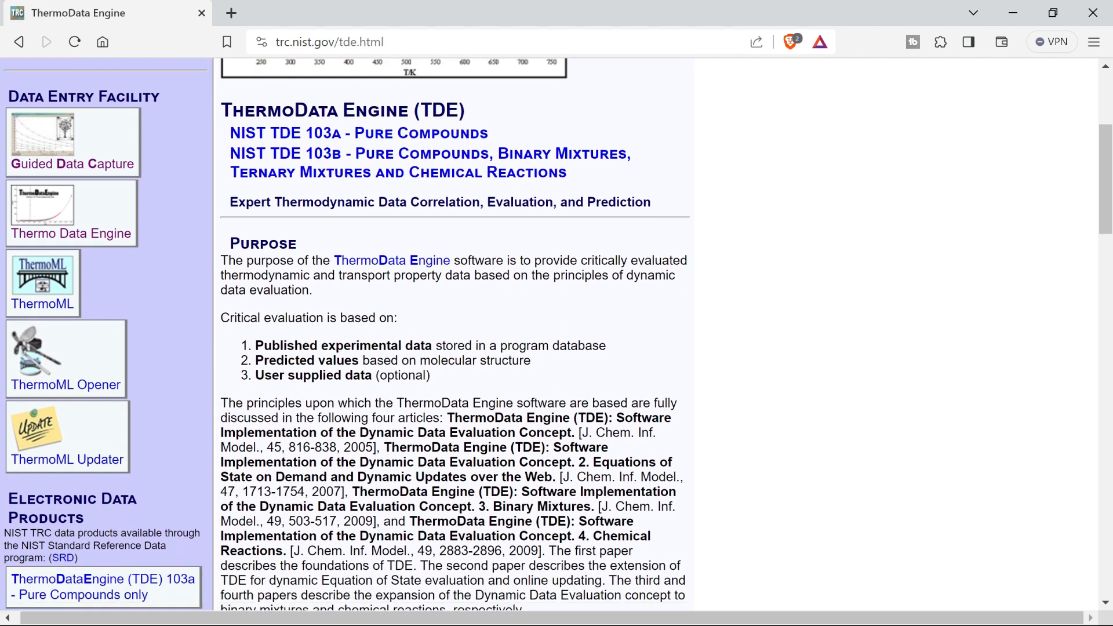
Read the TDE page's Program Outputs and Formats section and the Overview passage on NIST/TRC and the SOURCE data archival system.
scroll(537, 530, "down", 1)
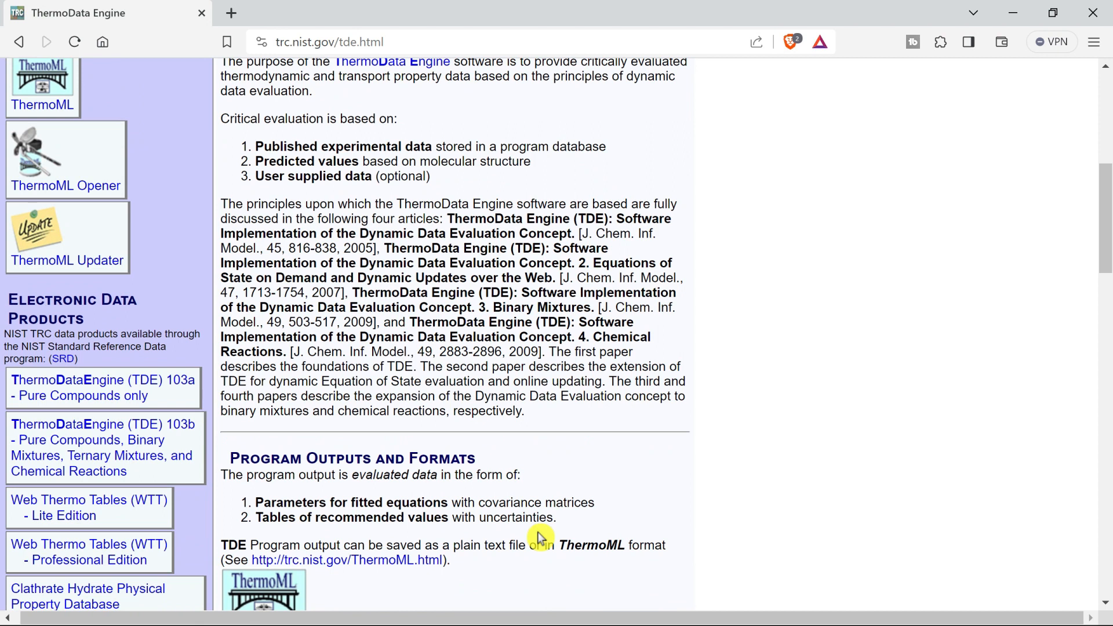
scroll(537, 531, "down", 3)
scroll(537, 531, "down", 1)
left_click_drag(591, 494, 529, 494)
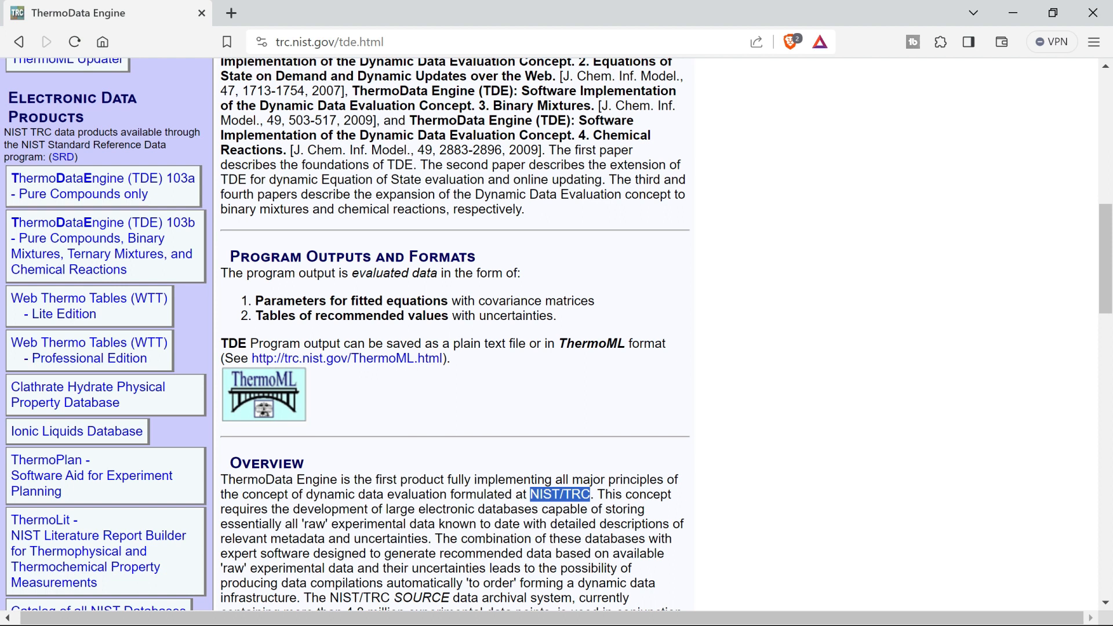
scroll(537, 531, "down", 2)
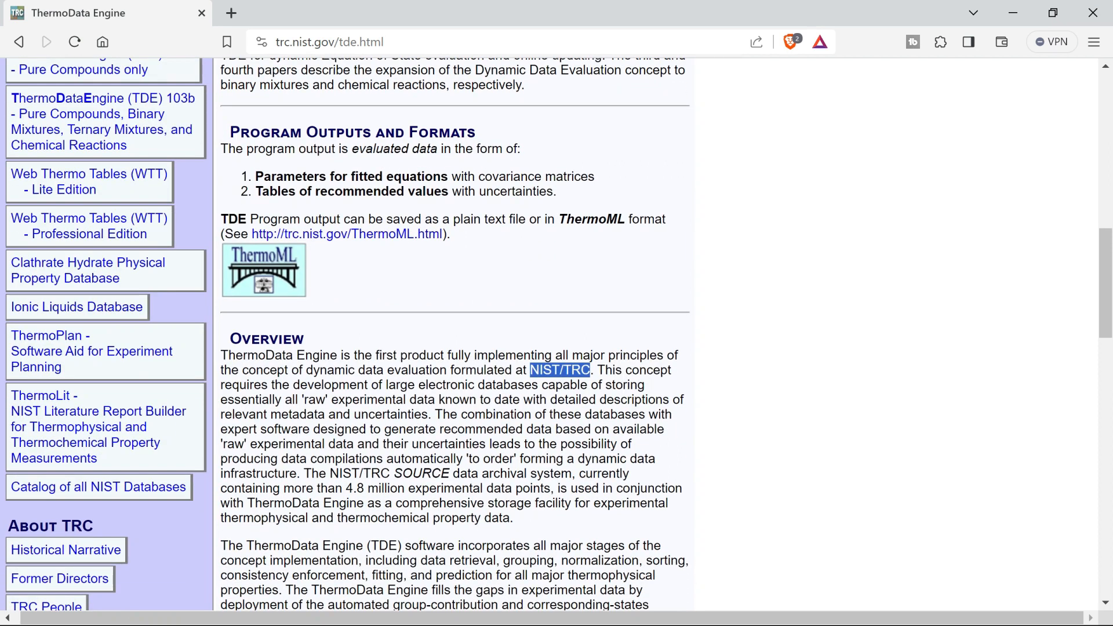
left_click_drag(329, 473, 574, 473)
left_click_drag(346, 488, 560, 523)
left_click(592, 504)
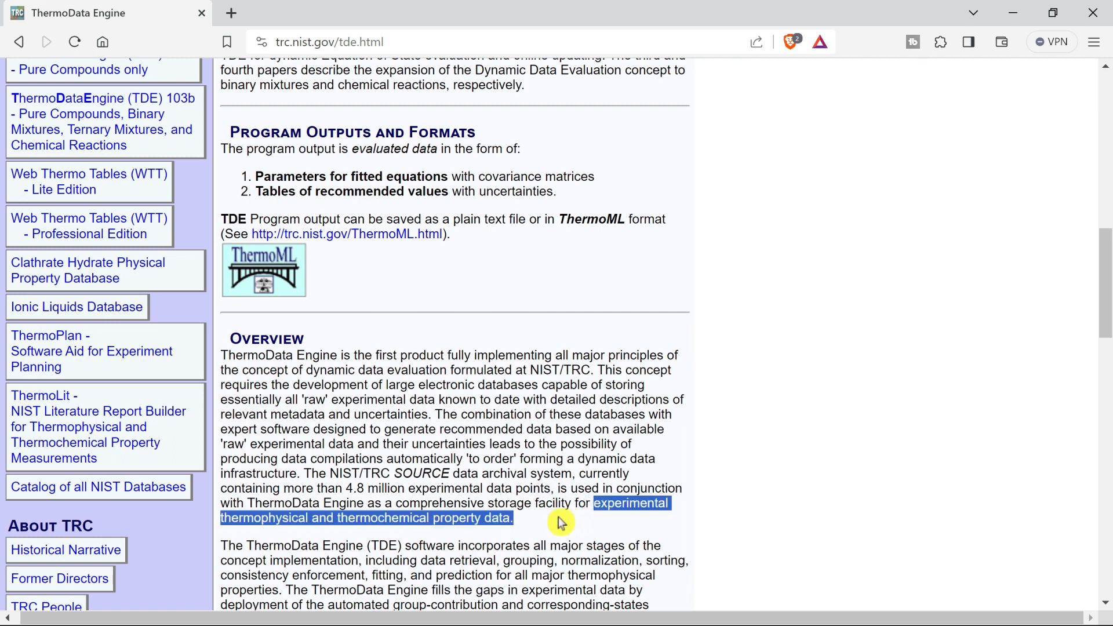
Read the remaining Overview paragraphs, highlighting the calorimetric and reaction equilibrium data that TDE stores for chemical reactions.
scroll(561, 522, "down", 4)
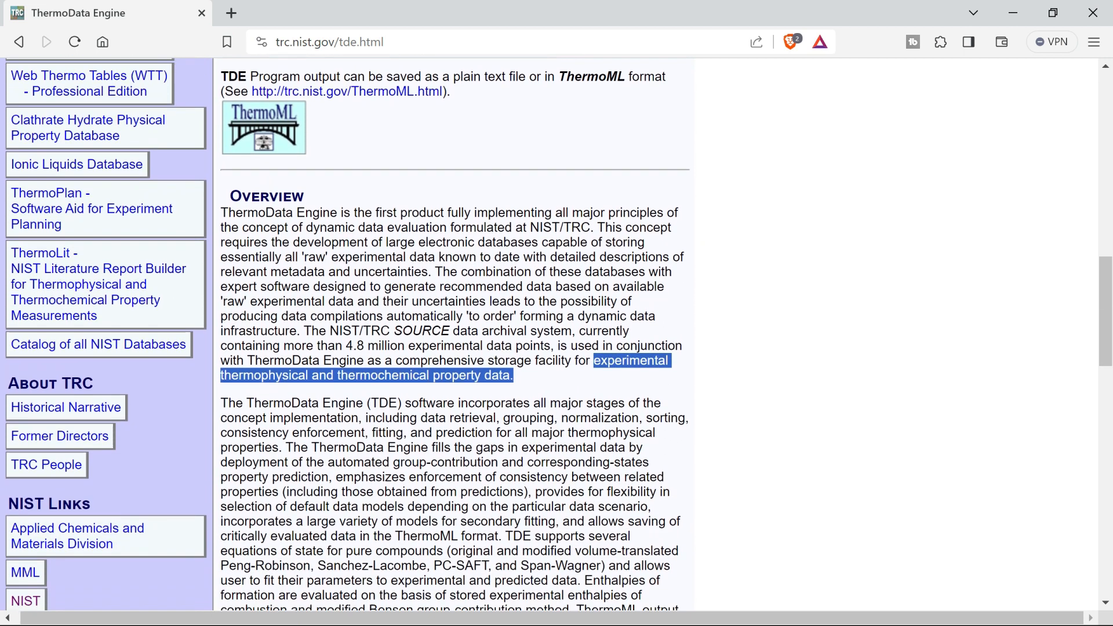
scroll(561, 523, "down", 3)
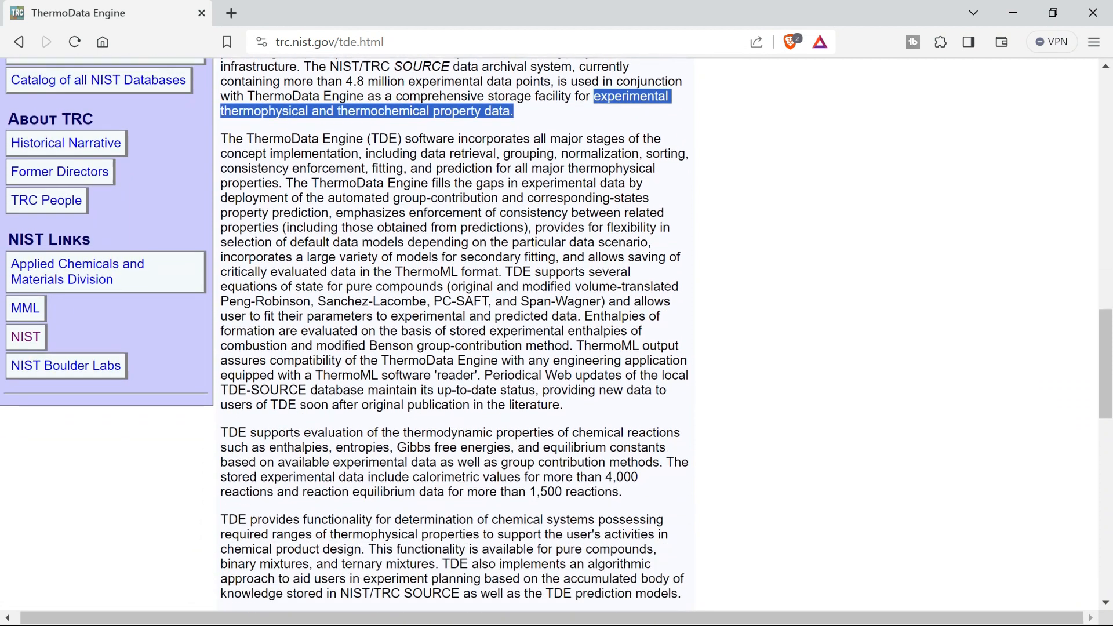
left_click_drag(413, 464, 638, 464)
left_click_drag(302, 479, 626, 481)
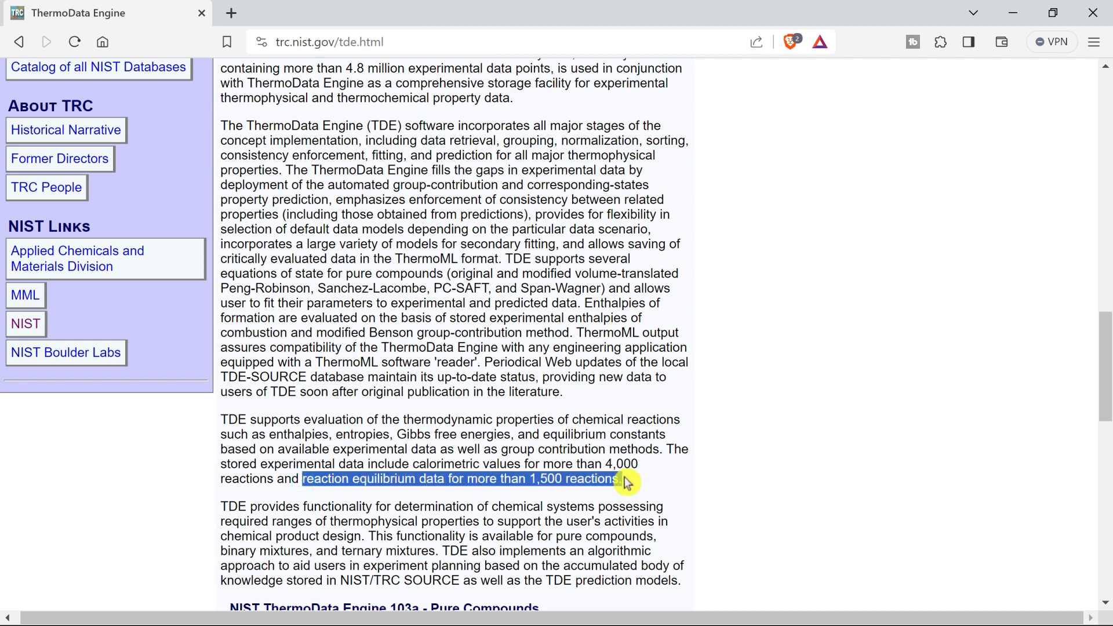
scroll(626, 480, "down", 4)
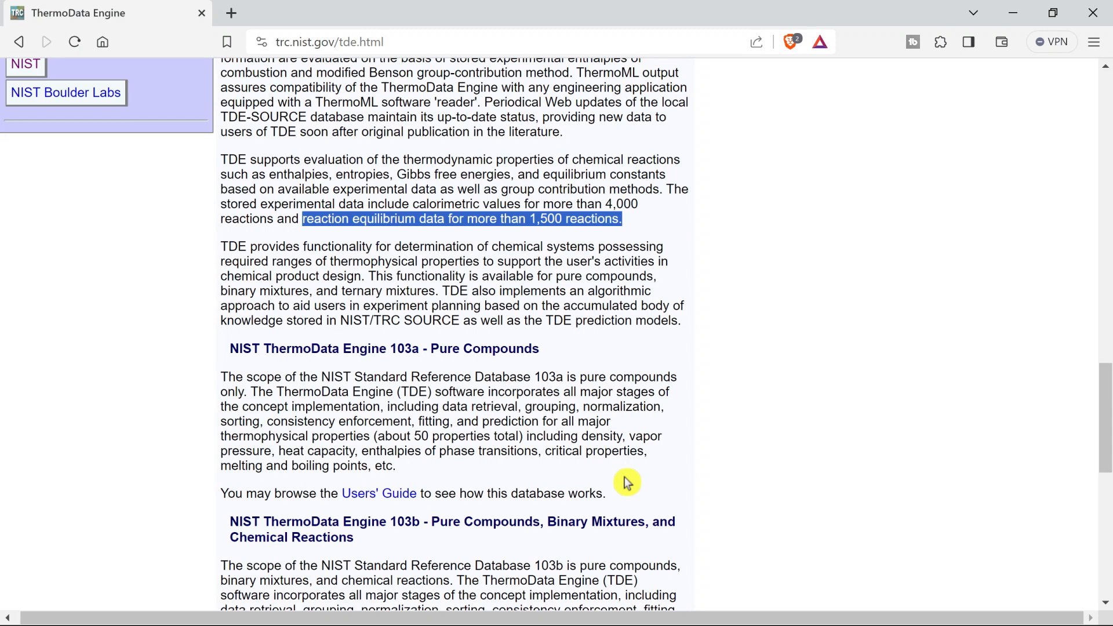
Examine the scope of TDE 103a and 103b, highlighting the binary and ternary mixture data coverage, and return to the page's beginning.
scroll(627, 483, "down", 4)
scroll(627, 482, "down", 1)
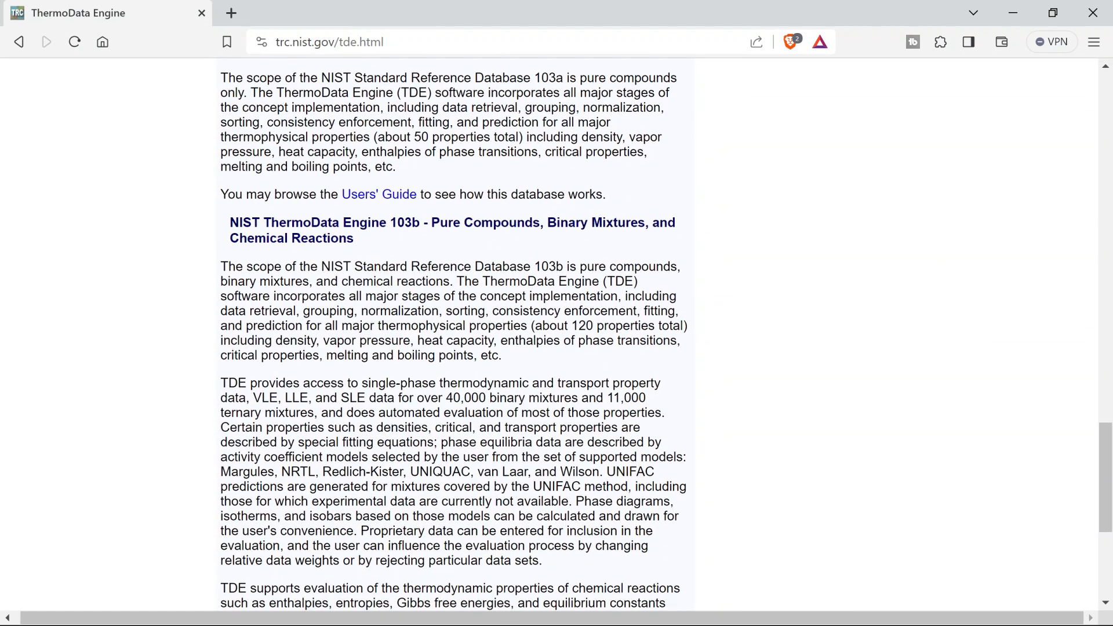
left_click_drag(362, 383, 450, 412)
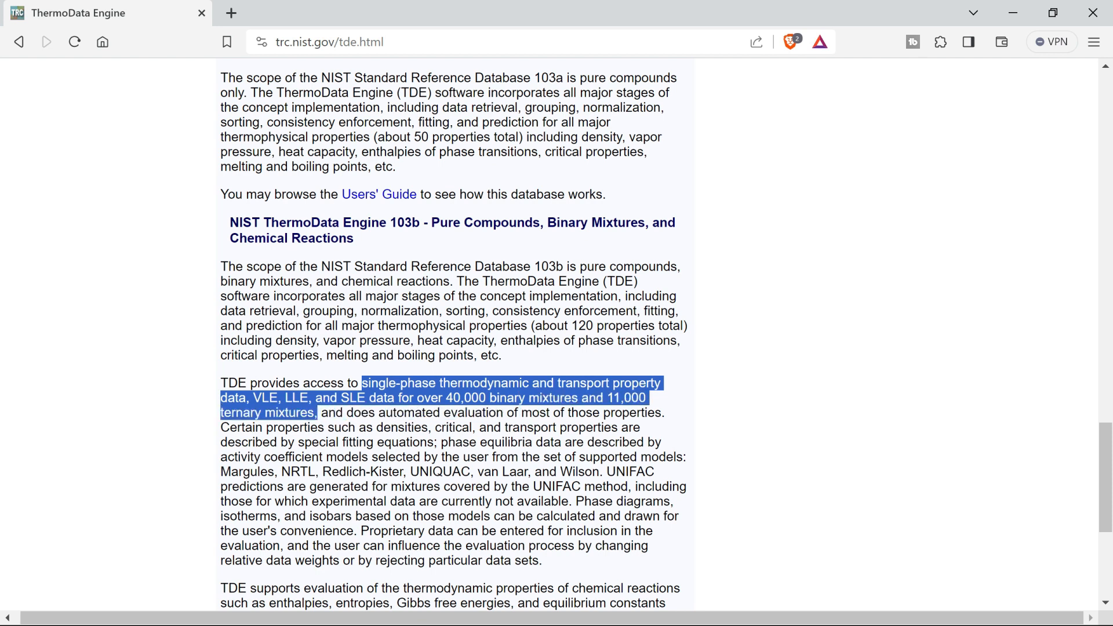
scroll(556, 336, "down", 2)
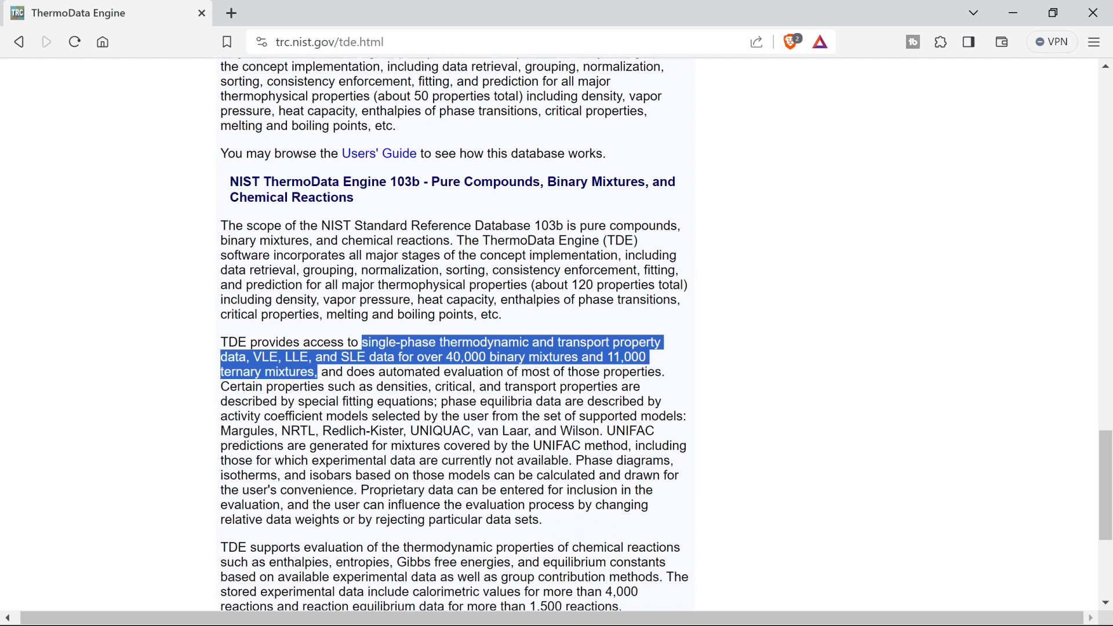
scroll(556, 336, "down", 3)
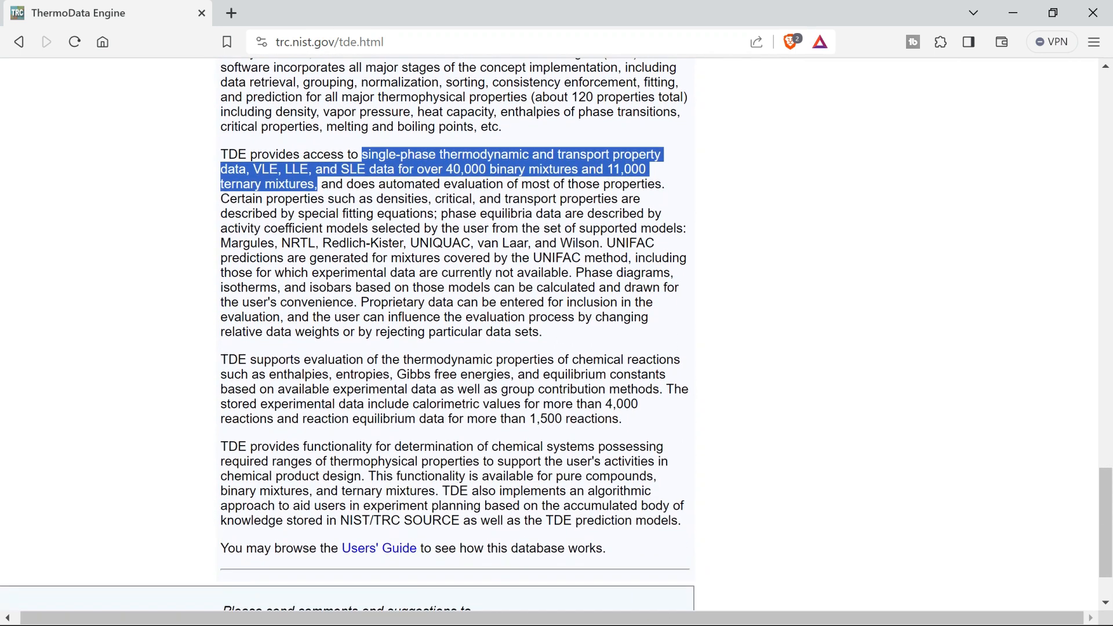
scroll(322, 418, "up", 5)
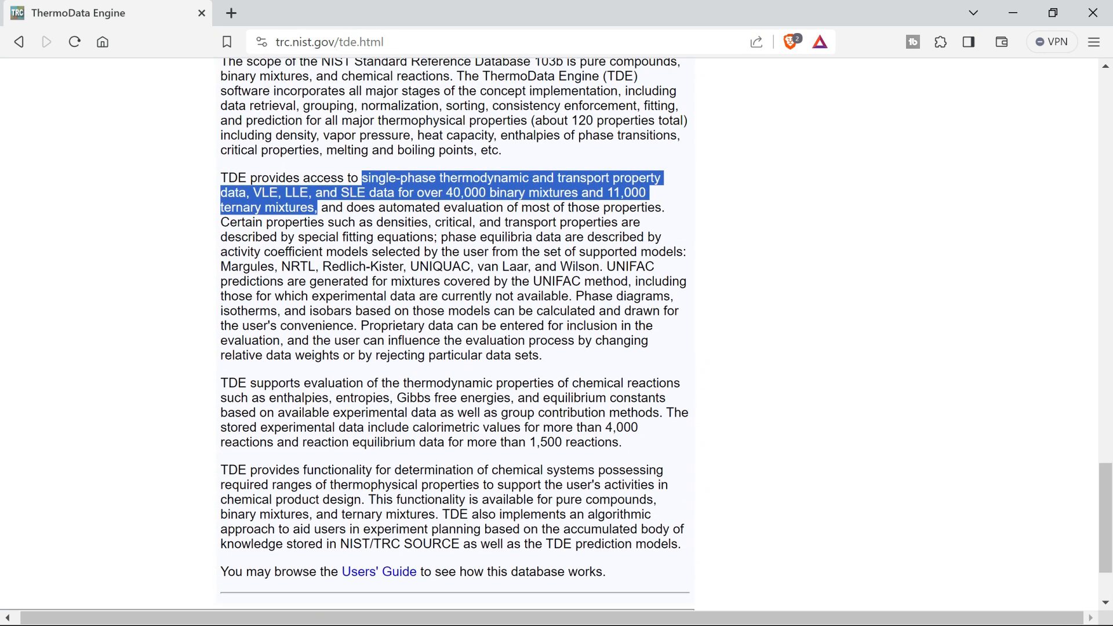
scroll(455, 336, "up", 8)
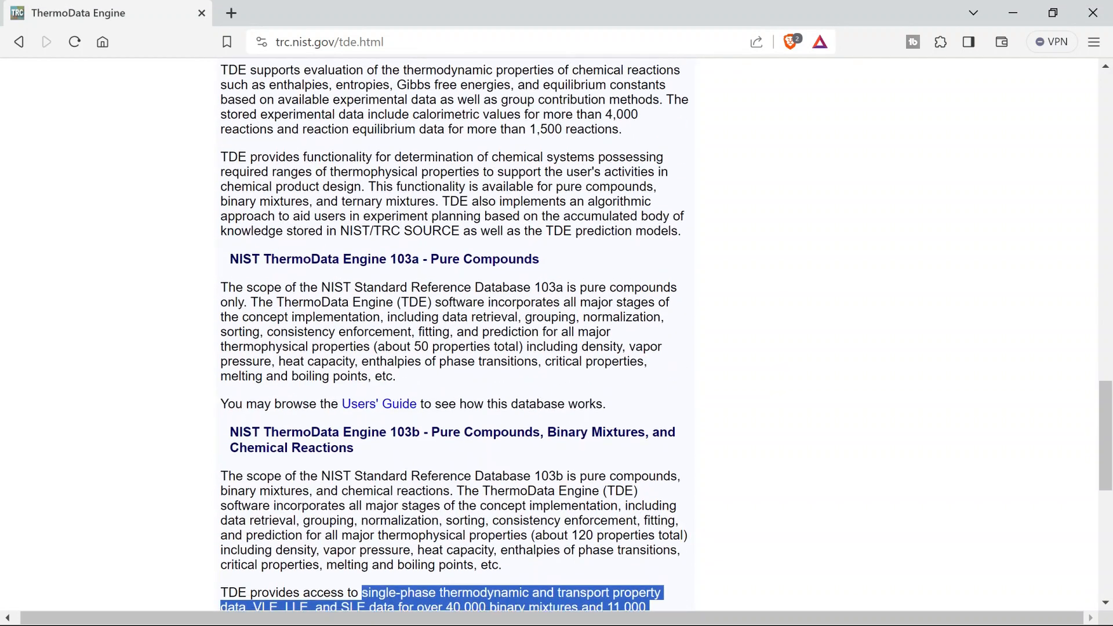
scroll(455, 336, "up", 10)
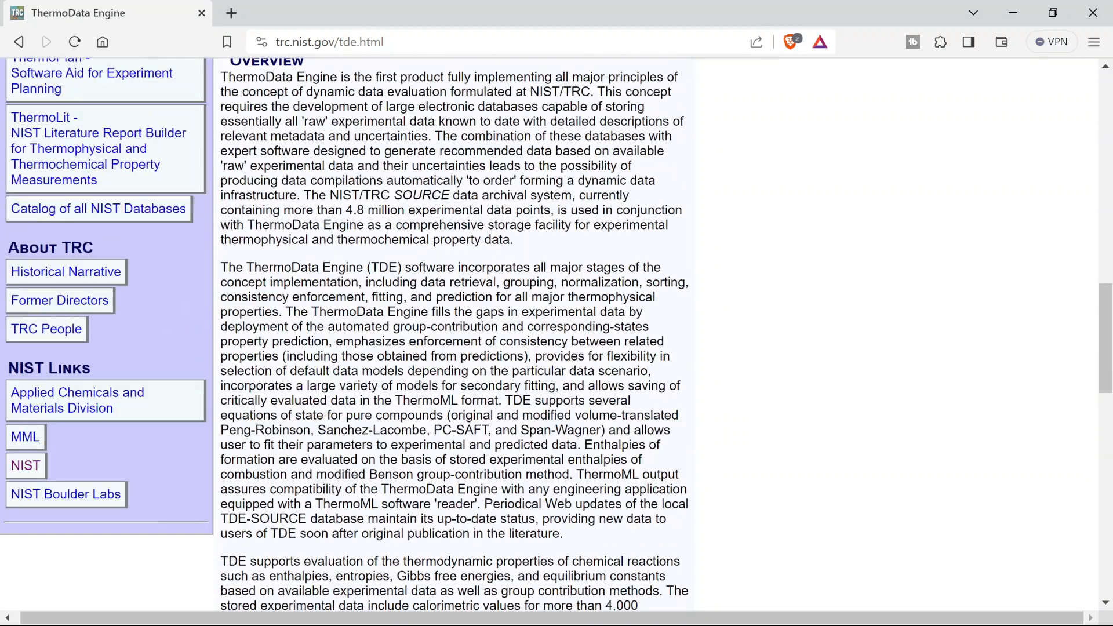
scroll(322, 417, "up", 15)
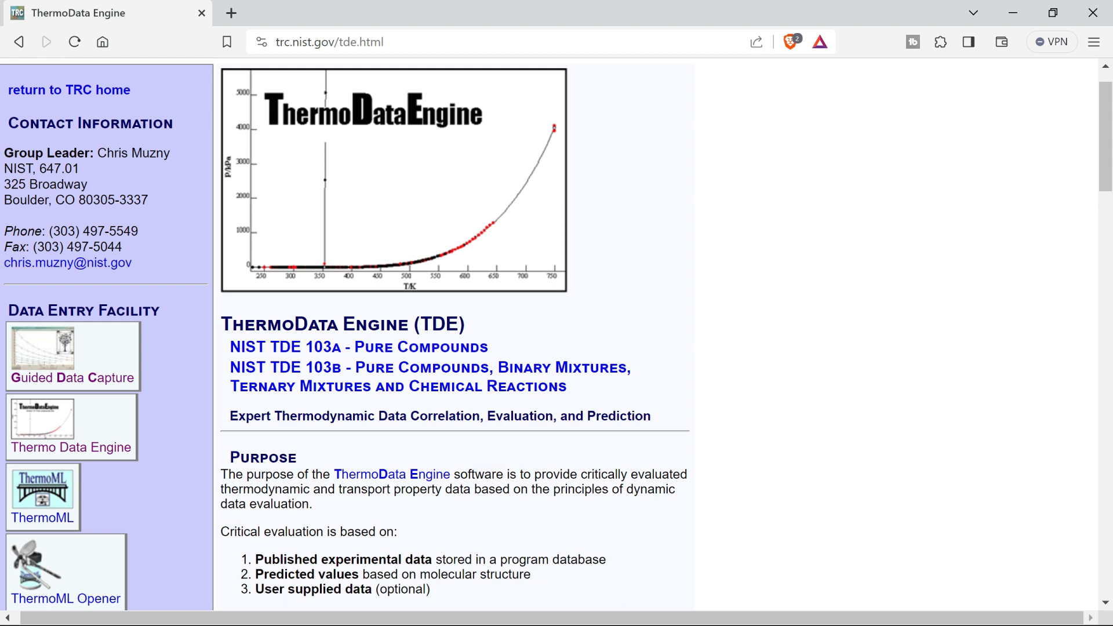
Leave the web page, launch Aspen Plus V14 and create a new simulation.
key("F11")
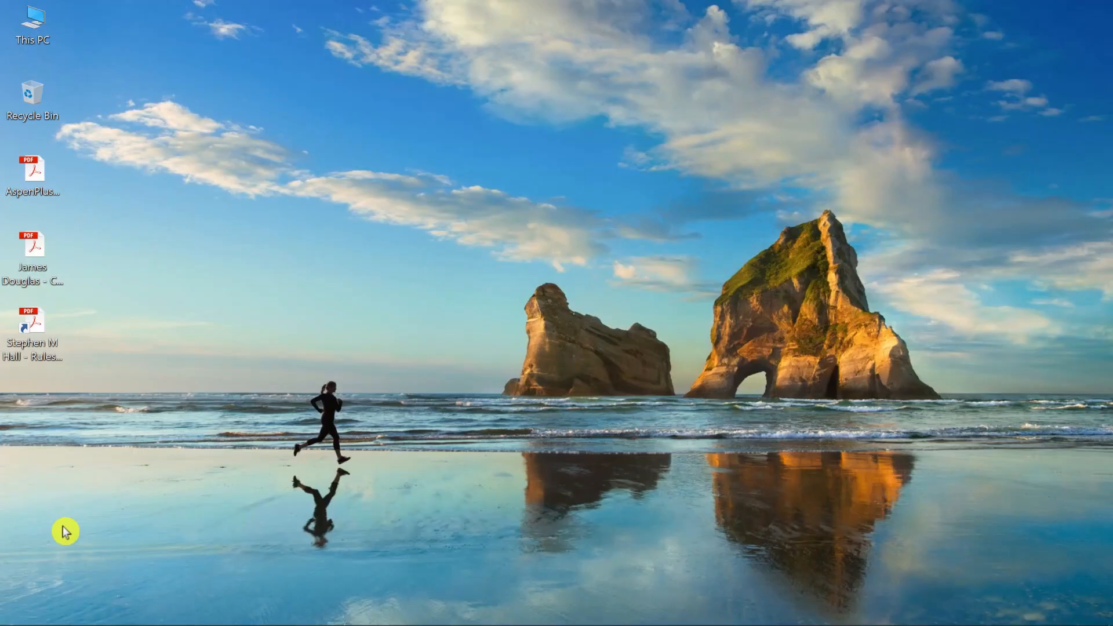
key("super")
type("aspen")
key("Return")
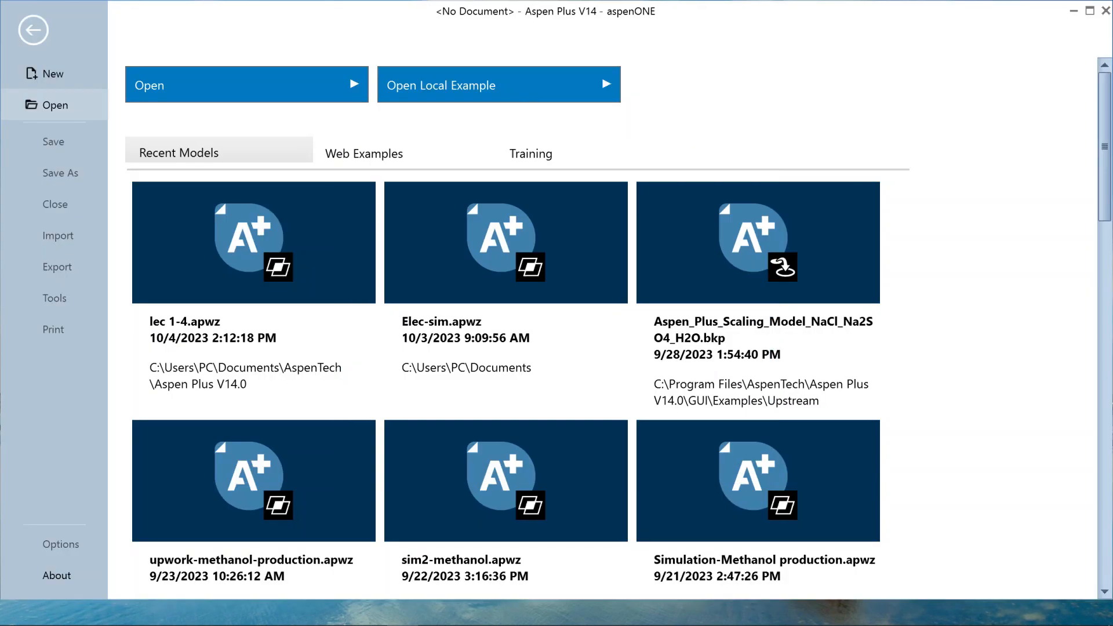
left_click(65, 75)
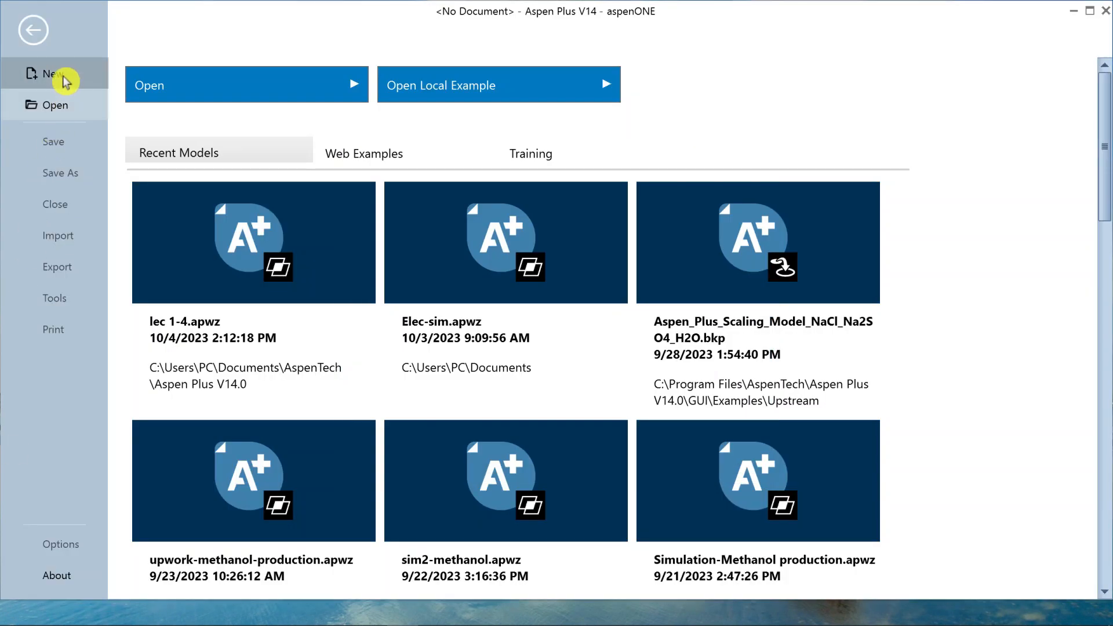
left_click(230, 87)
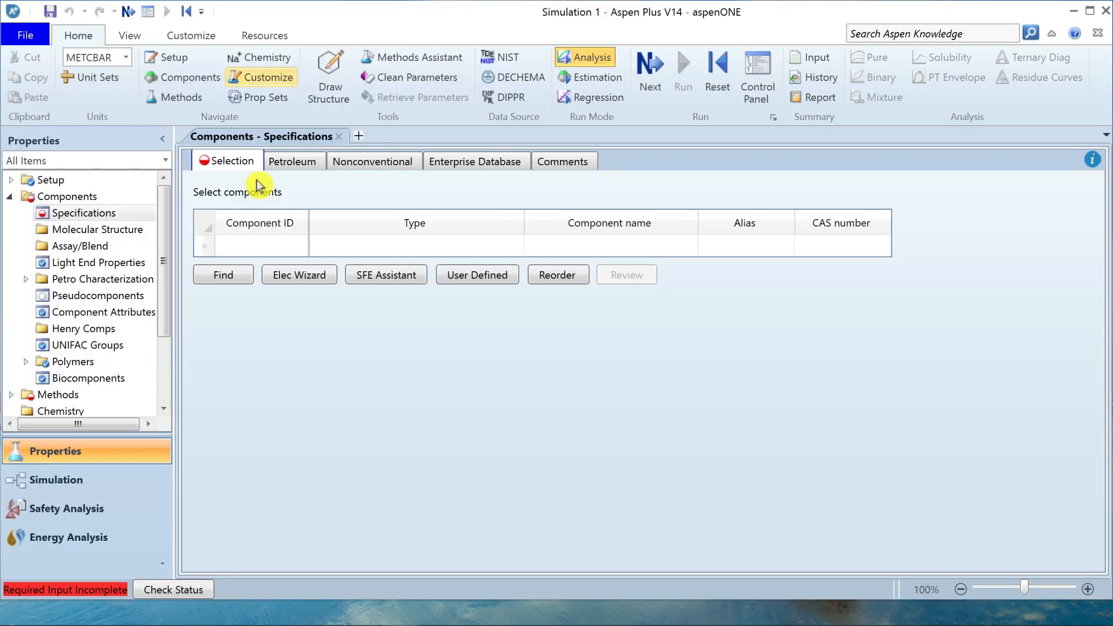
Add WATER and ETHANOL to the component list.
left_click(264, 246)
type("WATER")
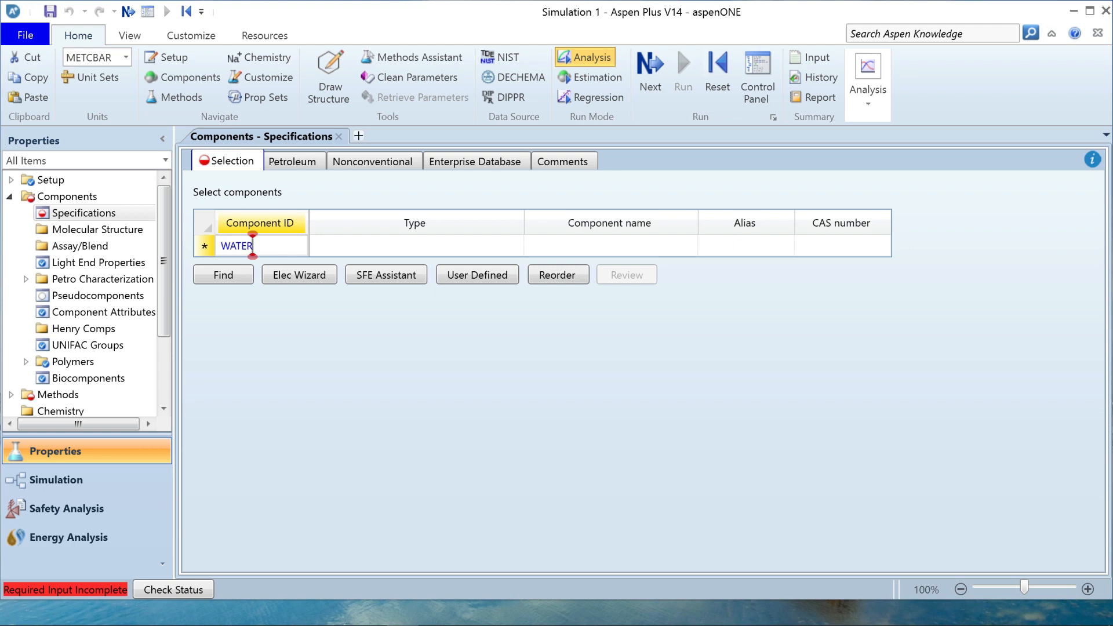
key("Return")
type("ETHANOL")
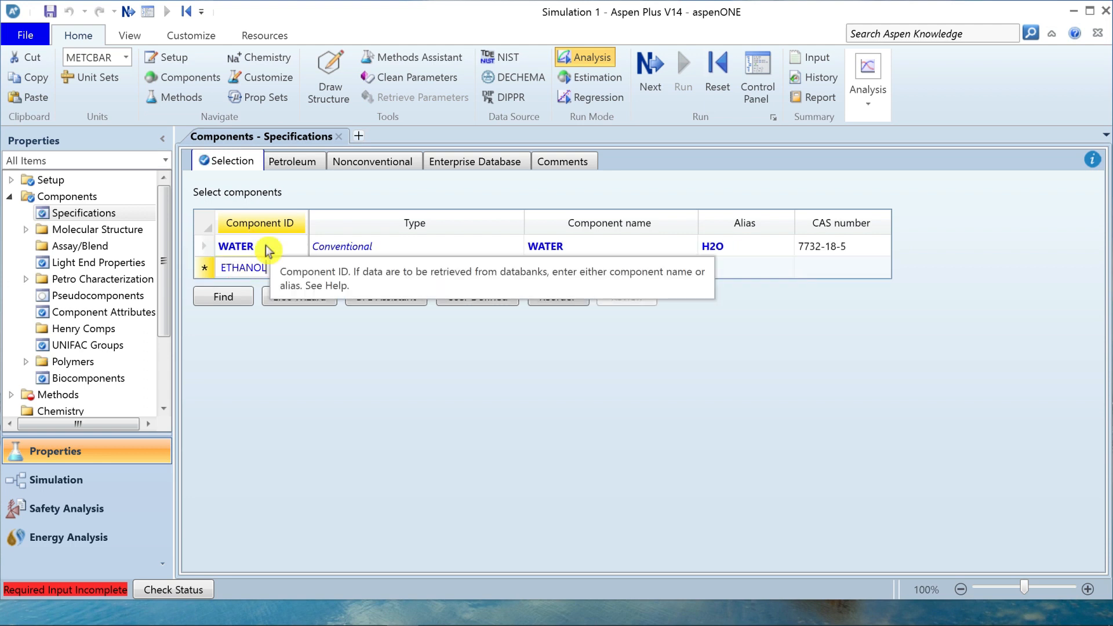
key("Return")
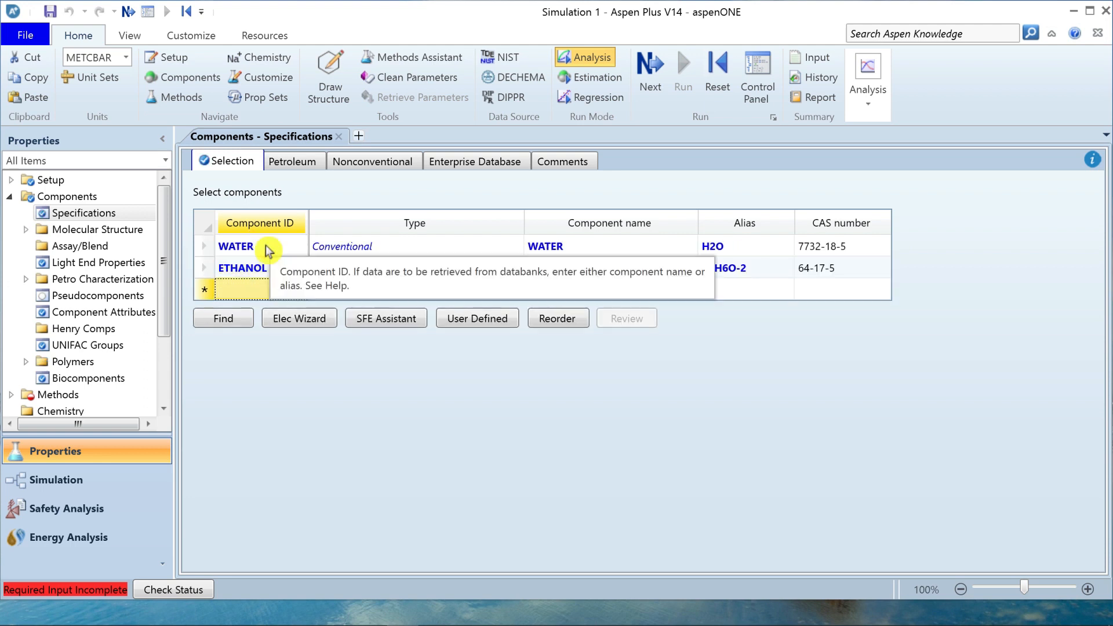
Open the component specifications' Enterprise Database sheet and review the available databanks and the selected ones from PURE40 to NIST-TRC.
left_click(486, 168)
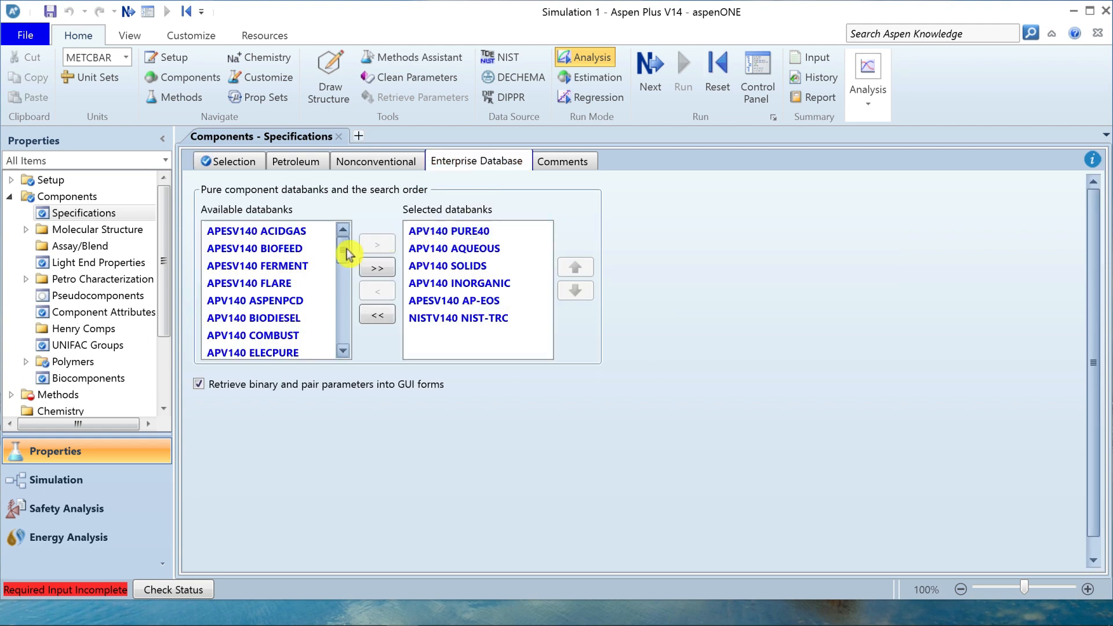
left_click_drag(347, 251, 343, 228)
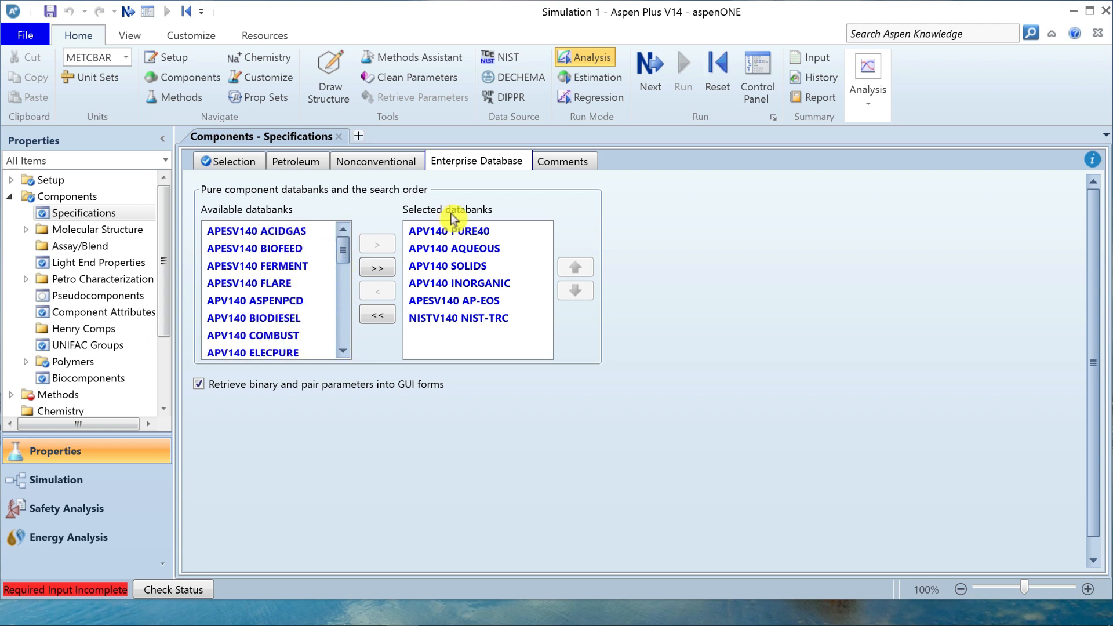
left_click(508, 233)
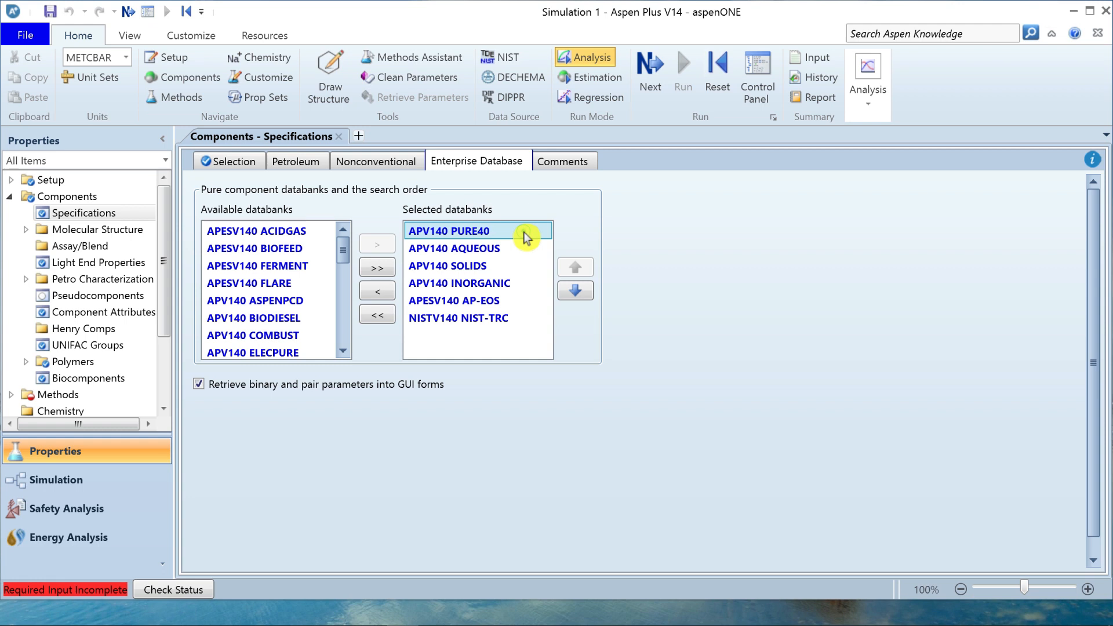
left_click(524, 249)
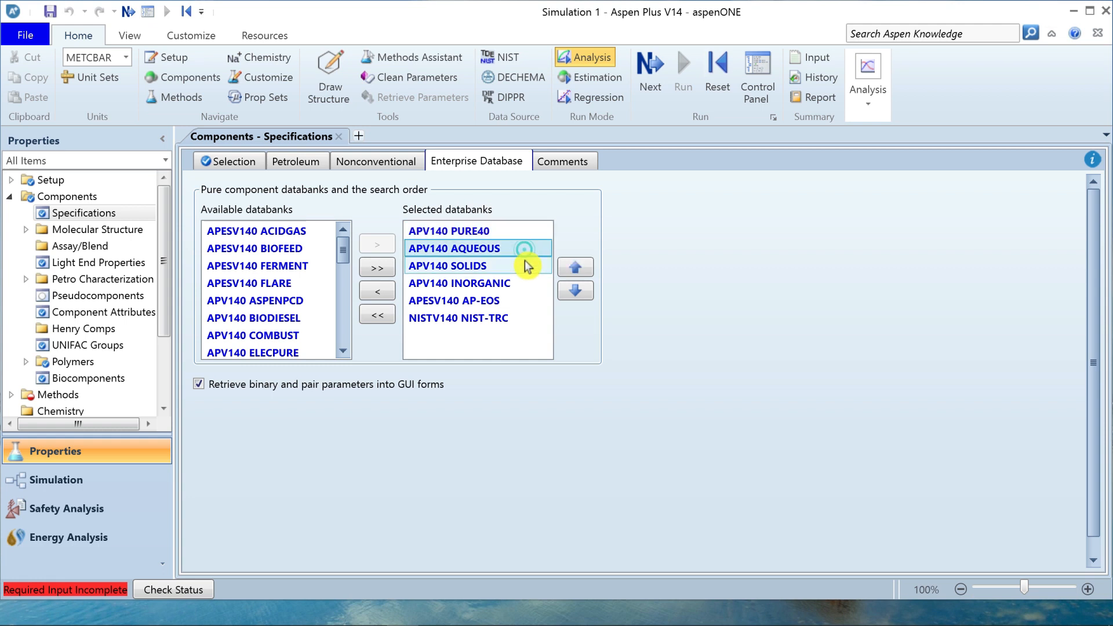
left_click(523, 265)
left_click(525, 284)
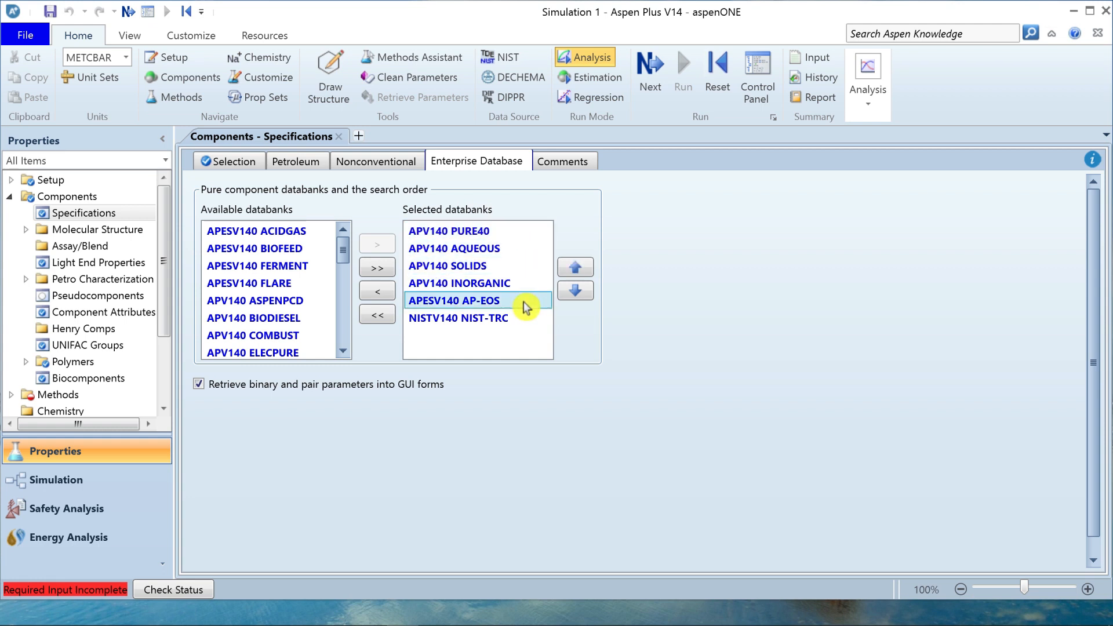
left_click(520, 301)
left_click(521, 317)
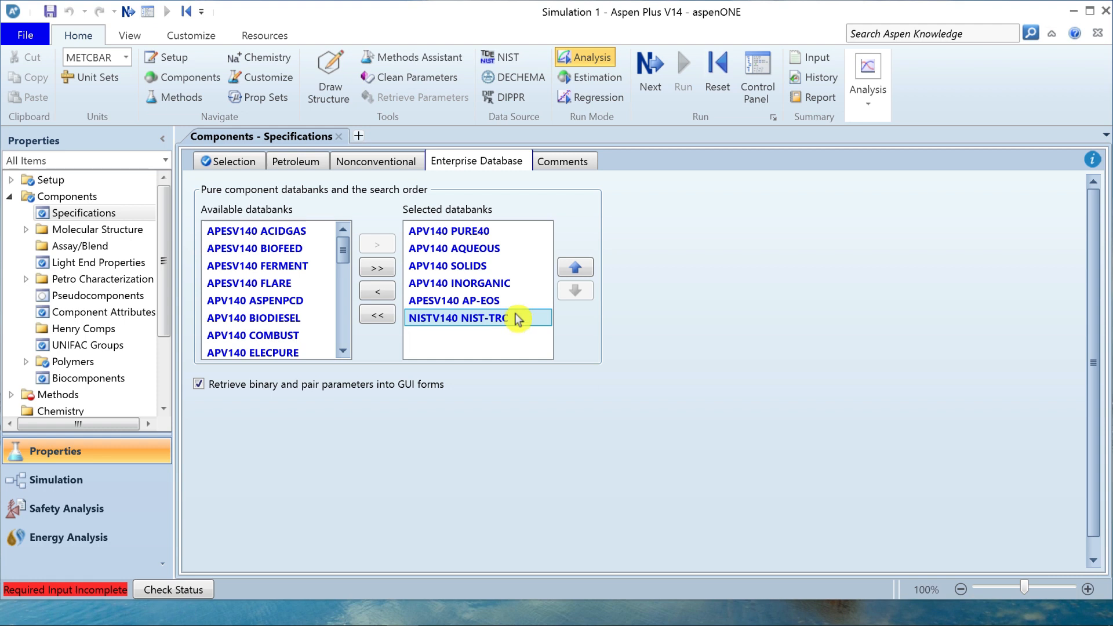
left_click(503, 230)
Open the Aspen Plus help, search it for NIST-TRC and maximize the help window.
left_click(1076, 33)
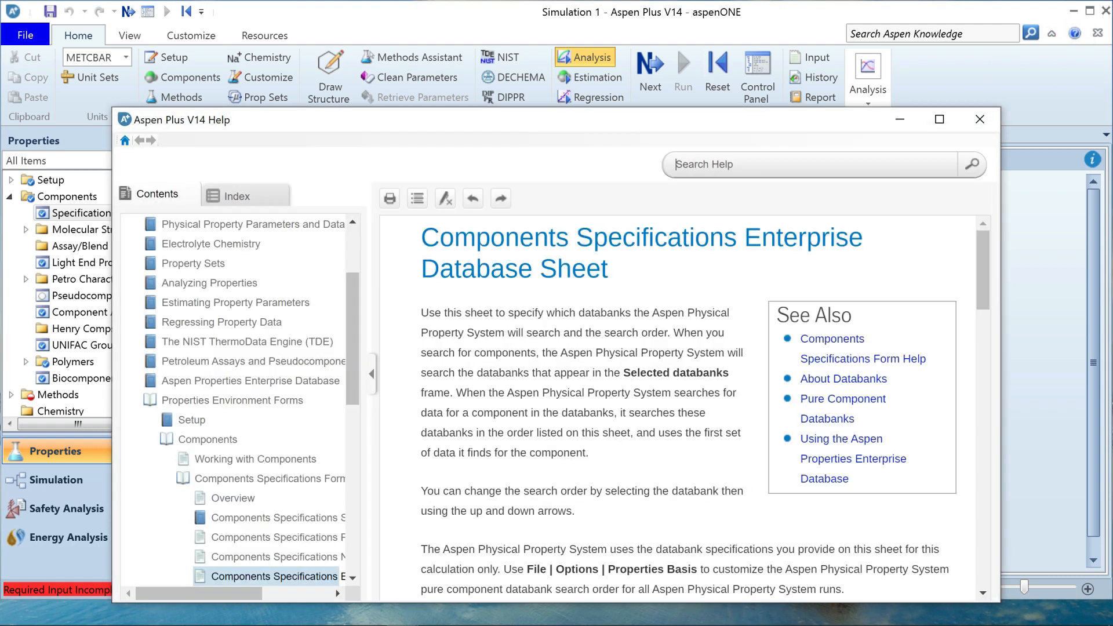
left_click(684, 164)
type("NIST-TRC")
key("Return")
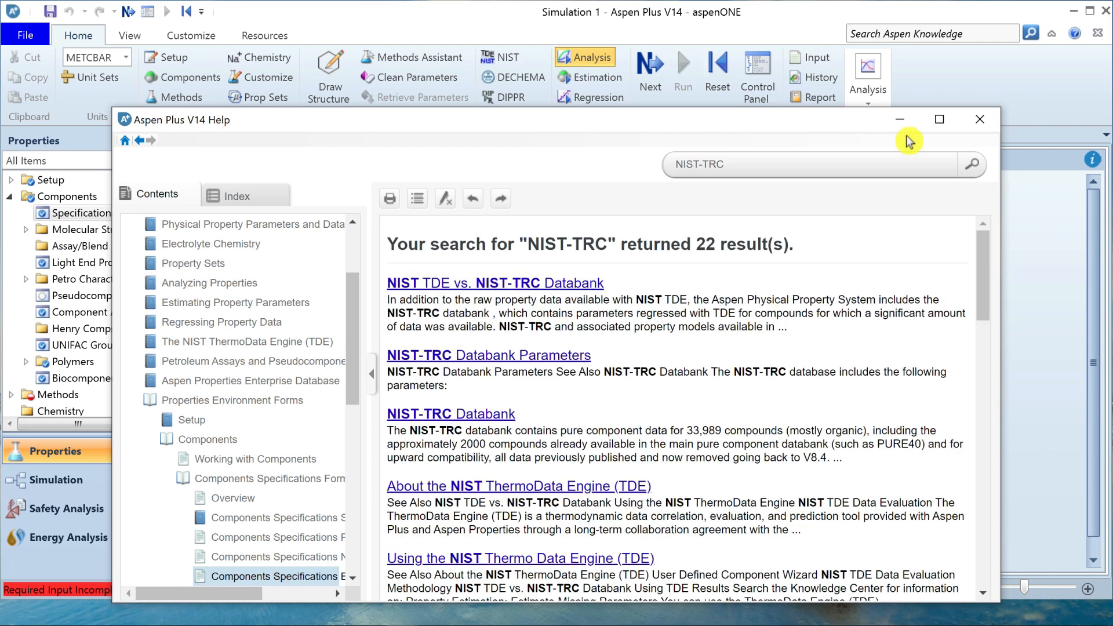
left_click(940, 119)
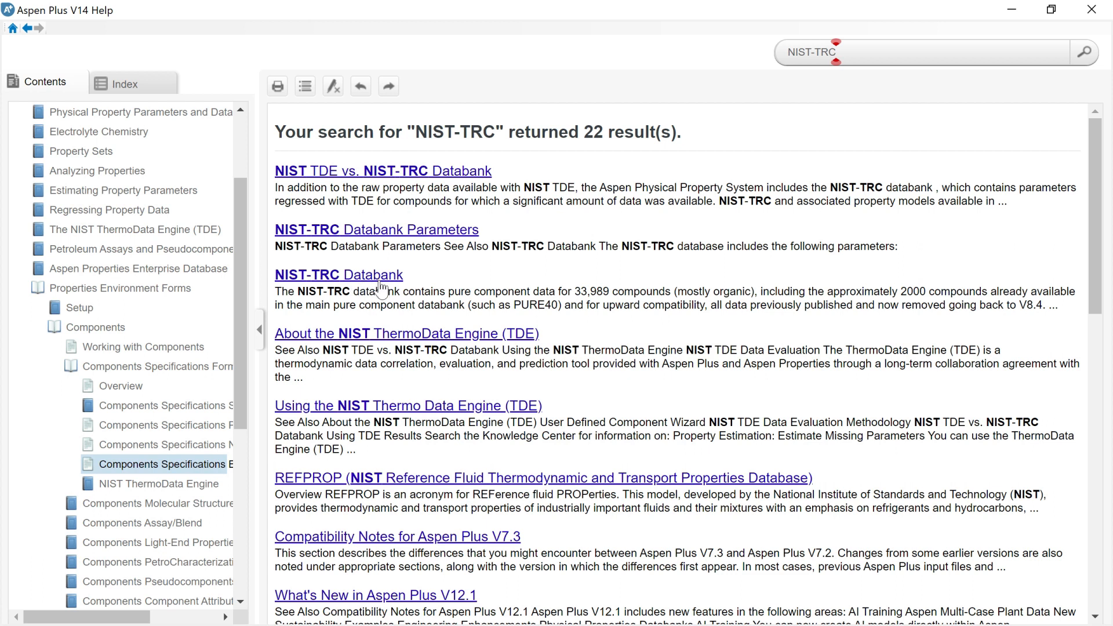
Open the NIST-TRC Databank help topic and read its compound coverage and the origin of its property parameters and experimental data.
left_click(381, 286)
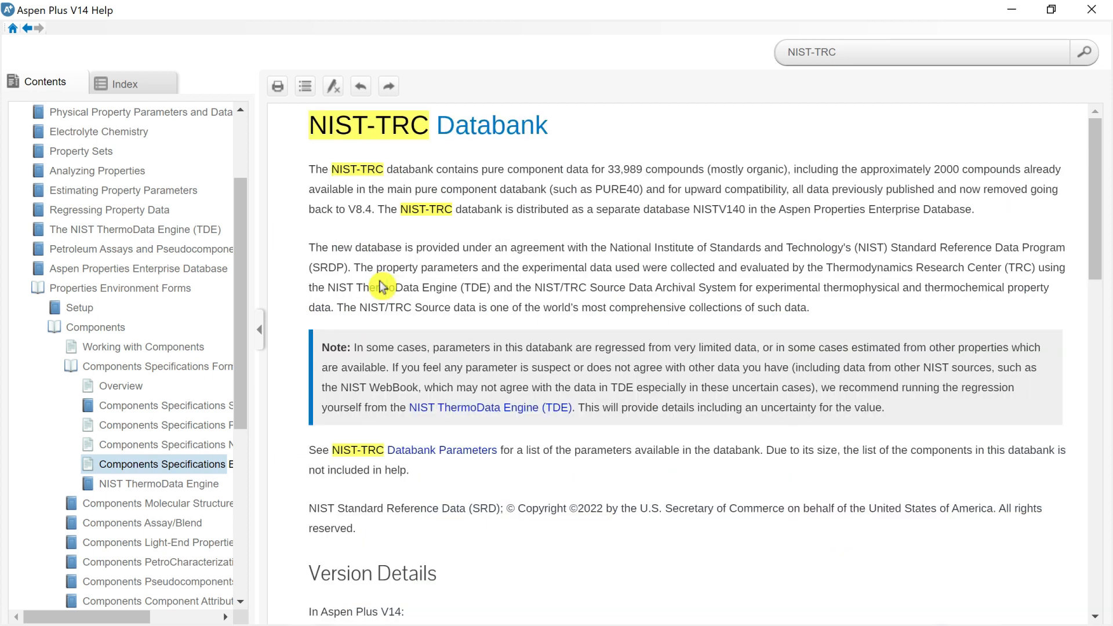
left_click_drag(308, 169, 1055, 168)
left_click(791, 168)
left_click_drag(307, 189, 646, 189)
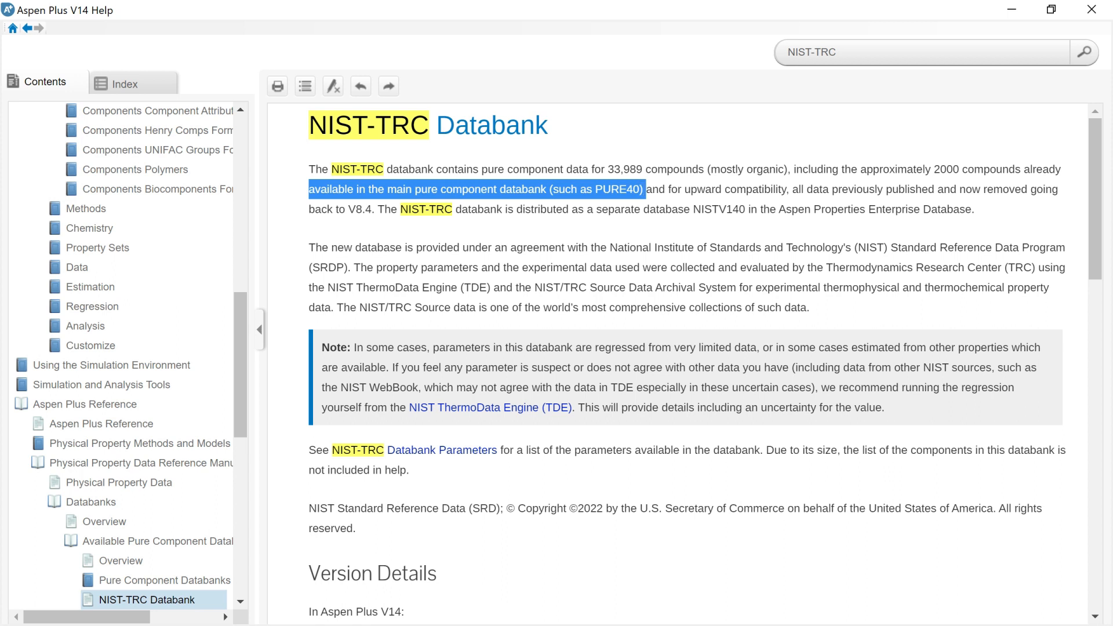
left_click_drag(376, 267, 1037, 268)
left_click_drag(328, 287, 1052, 289)
left_click(503, 287)
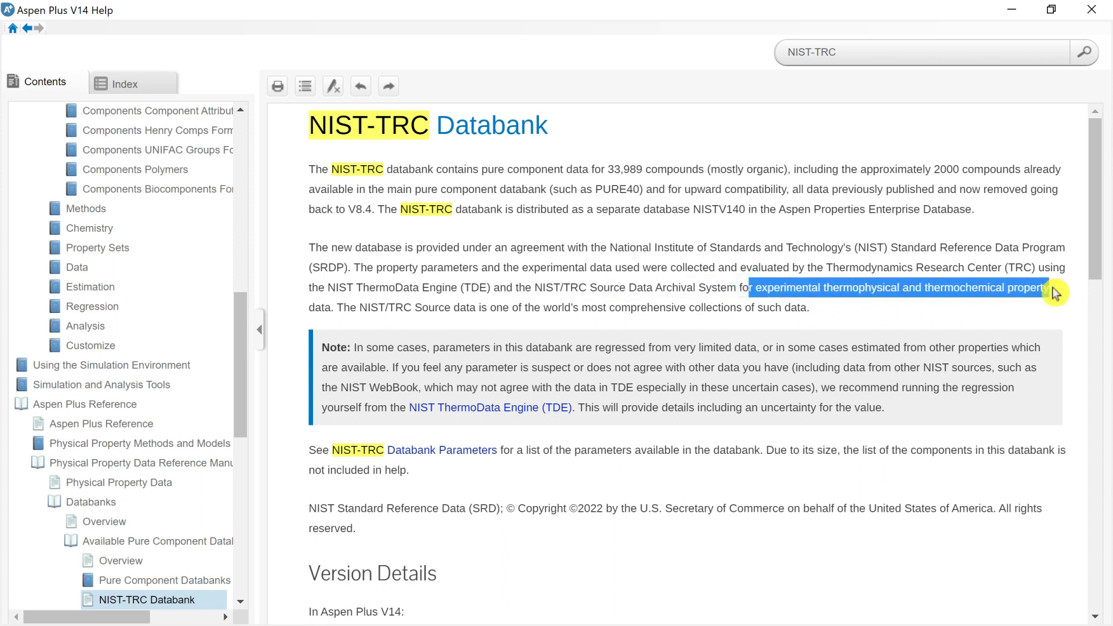
Return to the NIST-TRC search results, open the NIST-TRC Databank Parameters topic and skim its parameter table.
left_click(28, 29)
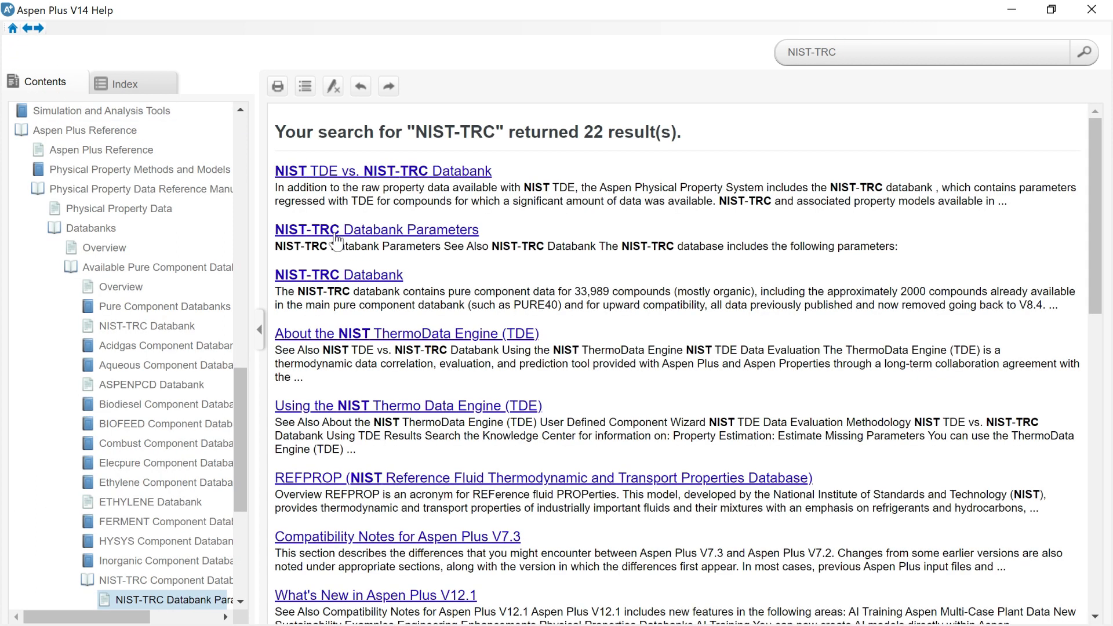
left_click(336, 231)
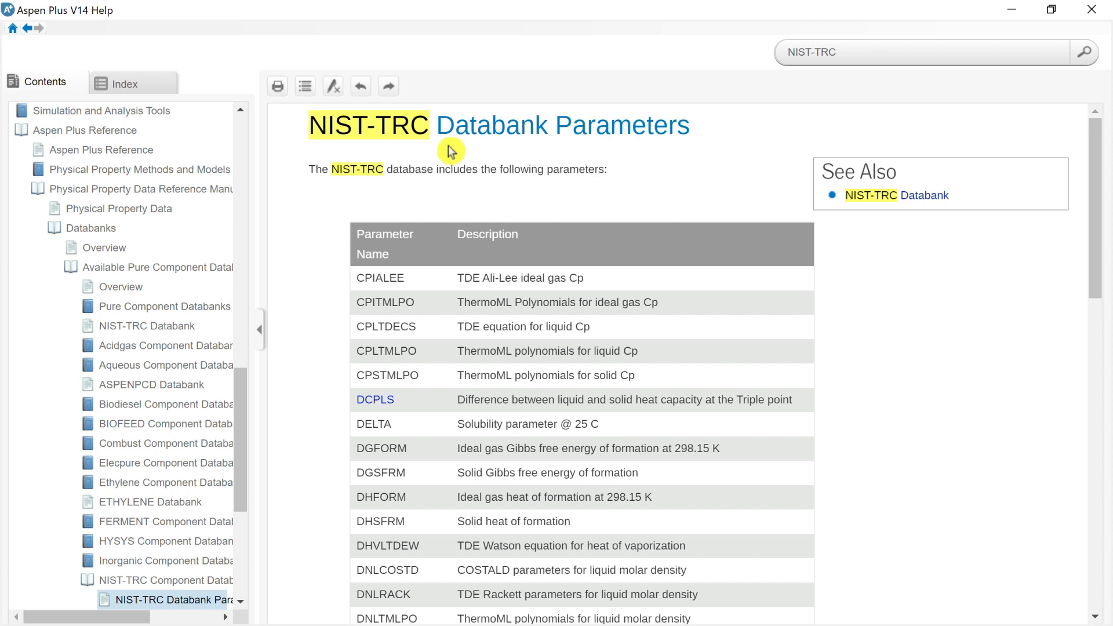
scroll(451, 152, "down", 3)
scroll(450, 152, "down", 5)
scroll(452, 152, "down", 2)
key("Home")
Examine the TDE, ThermoML and PC-SAFT entries throughout the NIST-TRC parameter table and close the help window.
left_click_drag(455, 278, 517, 279)
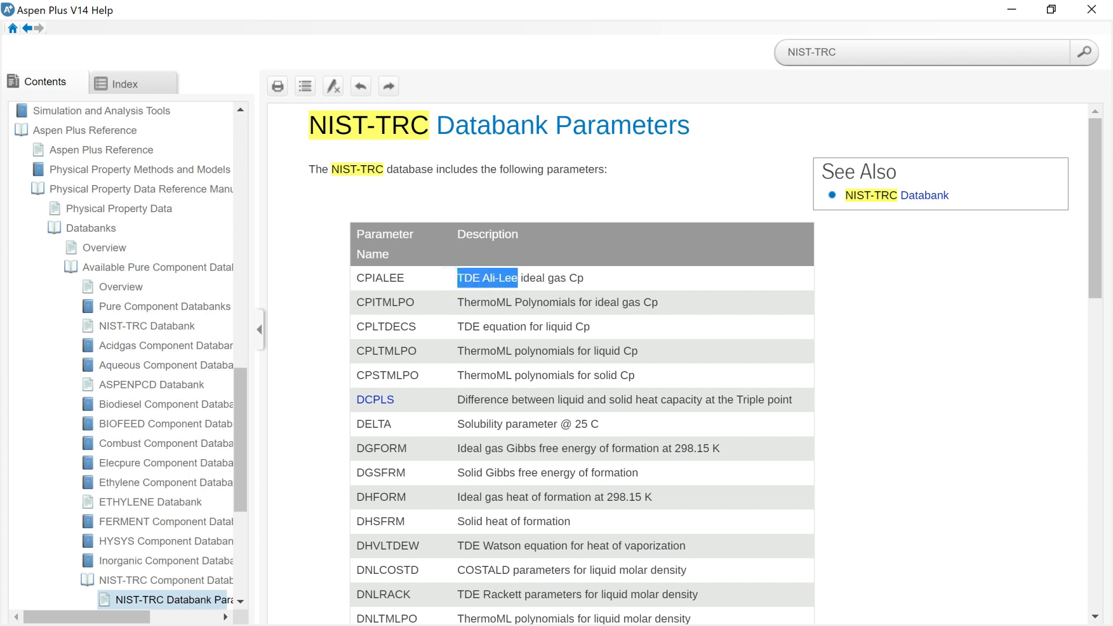
left_click(460, 549)
left_click_drag(459, 549, 561, 548)
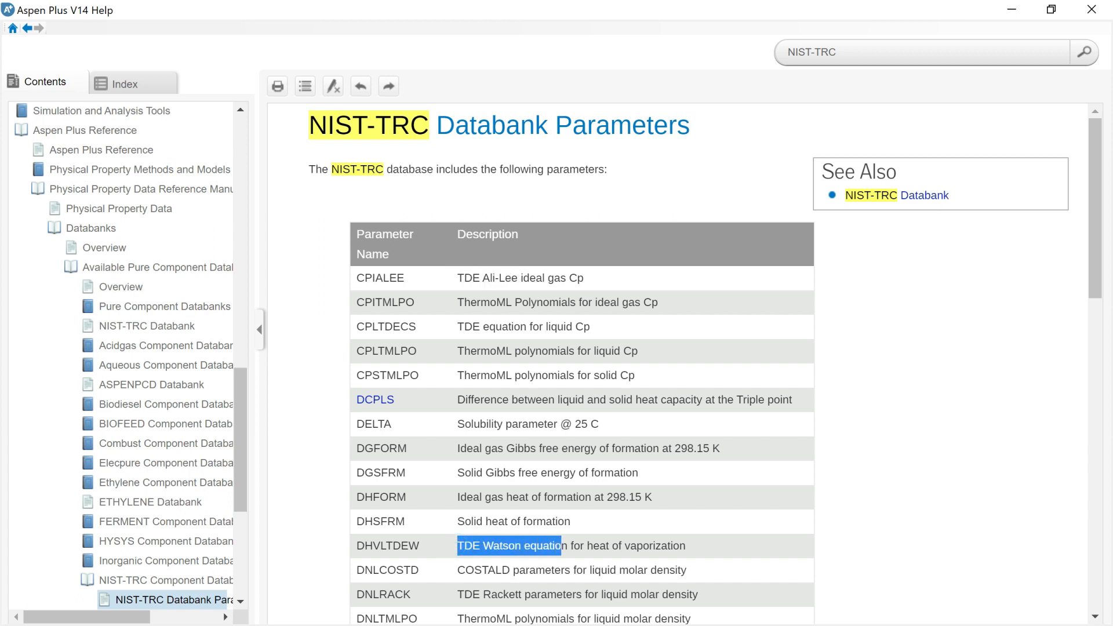
left_click_drag(458, 595, 572, 595)
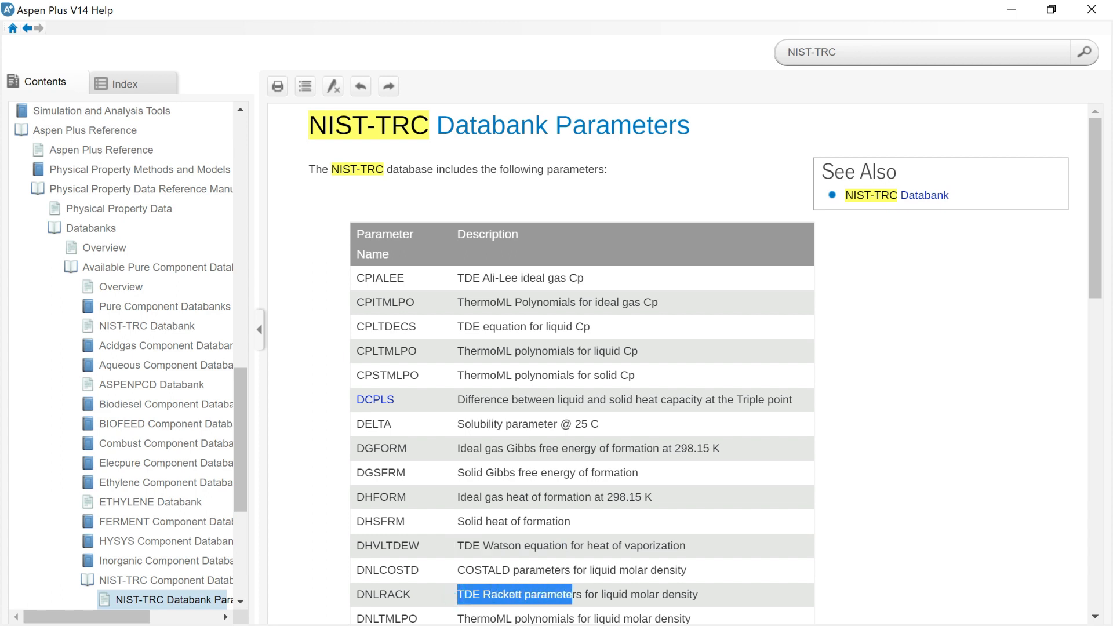
scroll(582, 364, "down", 5)
left_click_drag(458, 433, 717, 433)
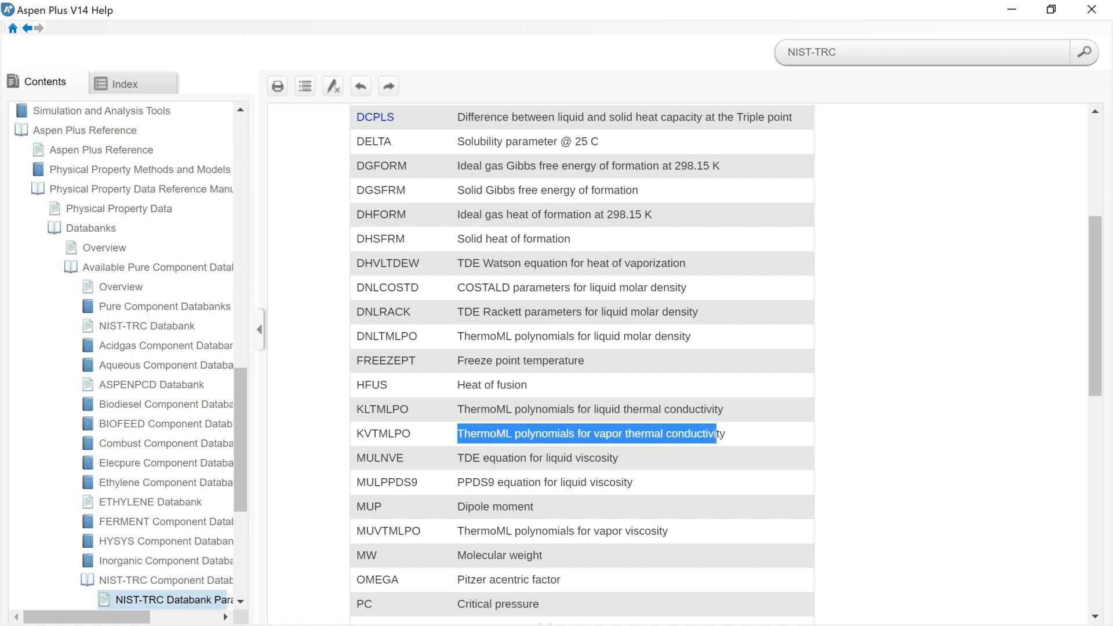
scroll(708, 439, "down", 4)
left_click_drag(458, 505, 515, 519)
scroll(515, 519, "down", 4)
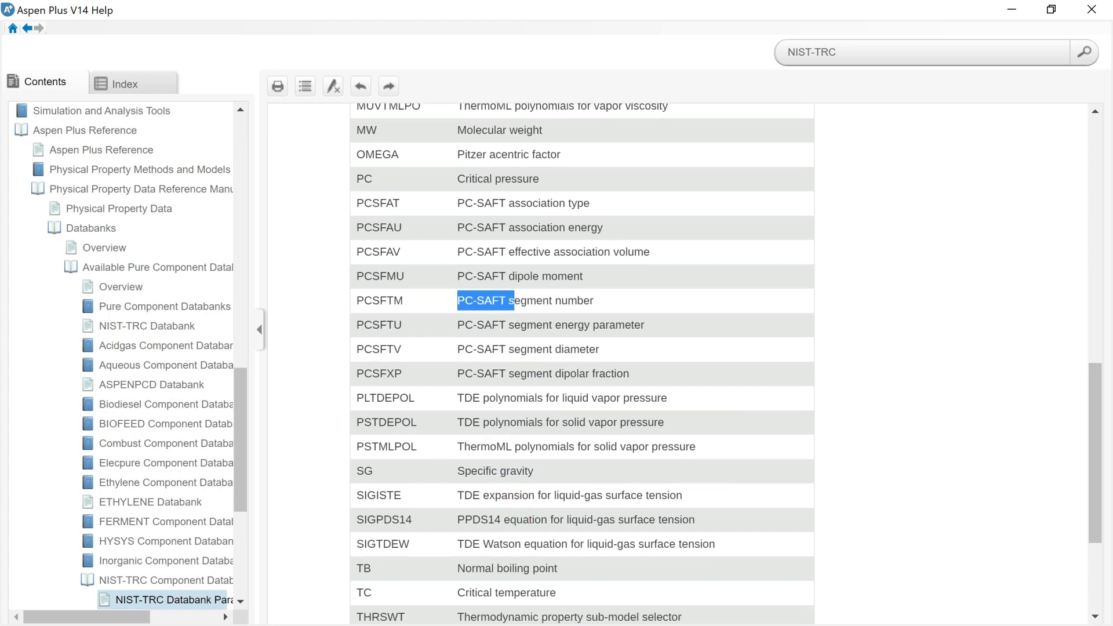
scroll(581, 363, "down", 4)
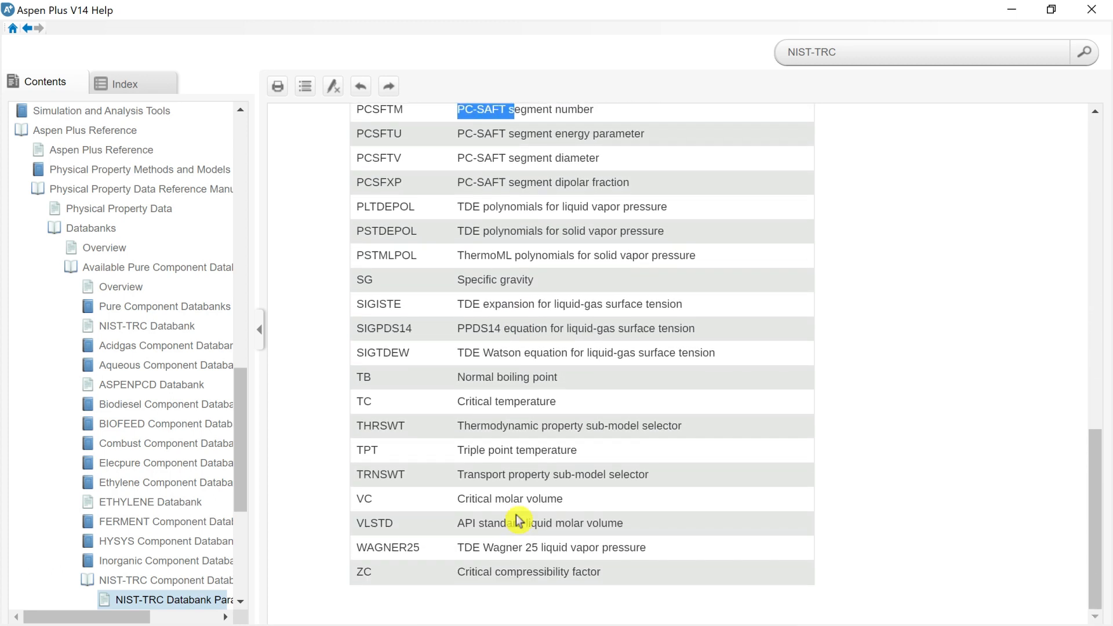
scroll(517, 520, "up", 9)
scroll(518, 520, "up", 10)
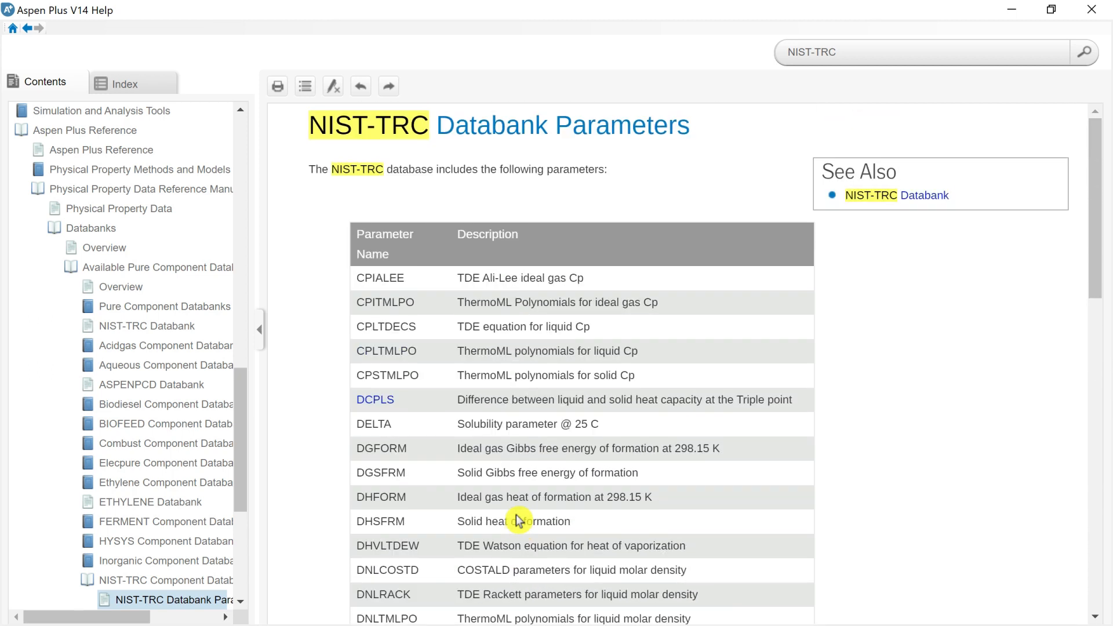
left_click(1092, 9)
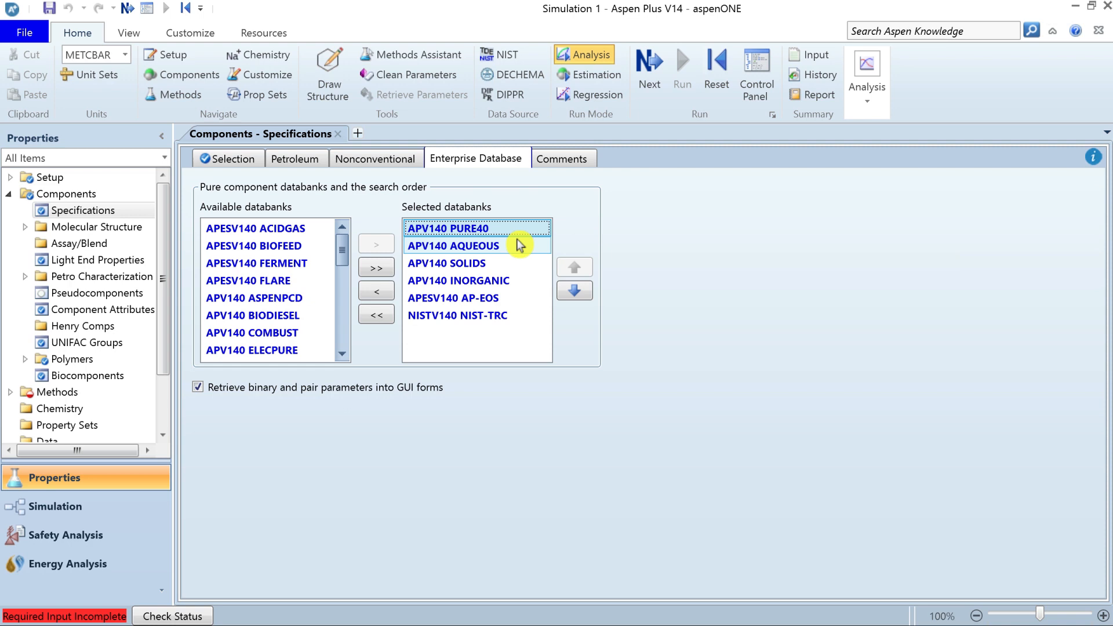
Open the NIST ThermoData Engine and compare its binary and ternary mixture data types, ending with Pure selected.
left_click(523, 319)
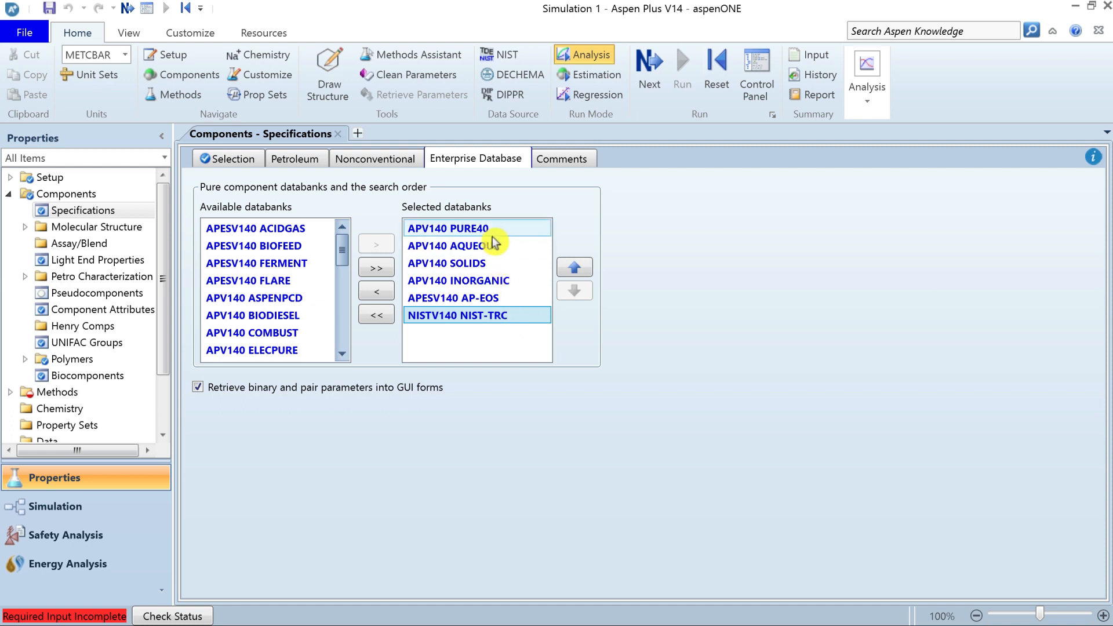
left_click(510, 64)
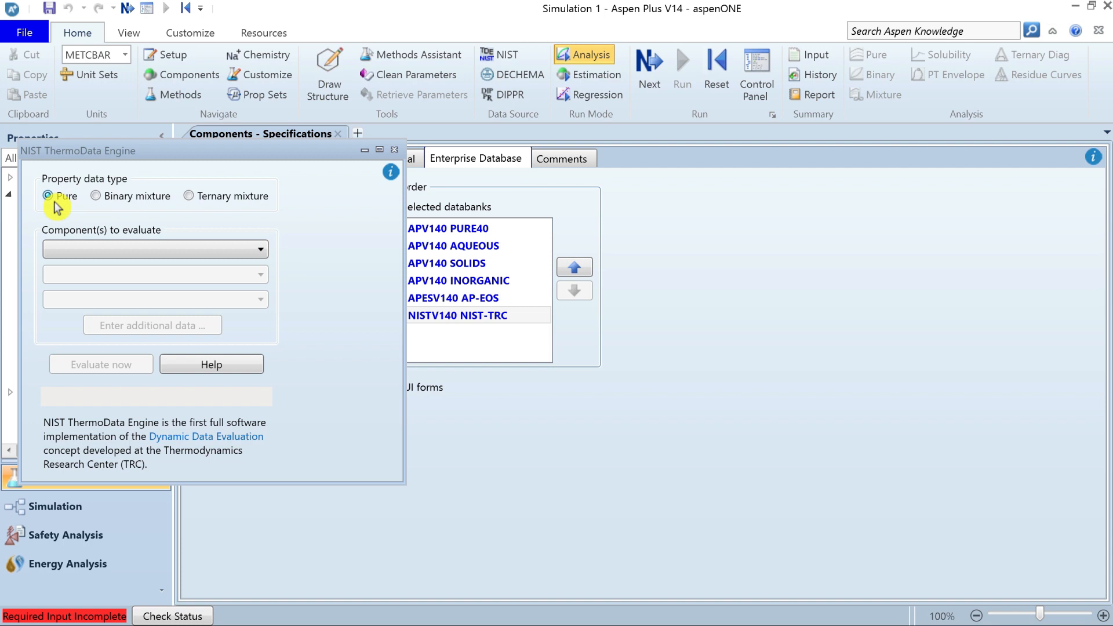
left_click(96, 197)
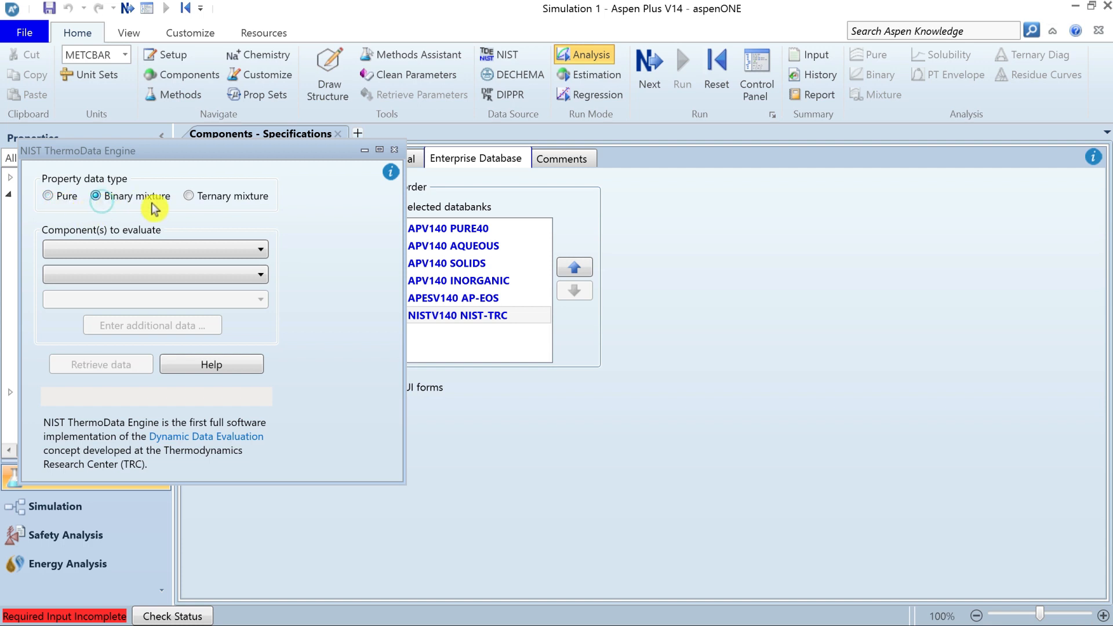
left_click(189, 197)
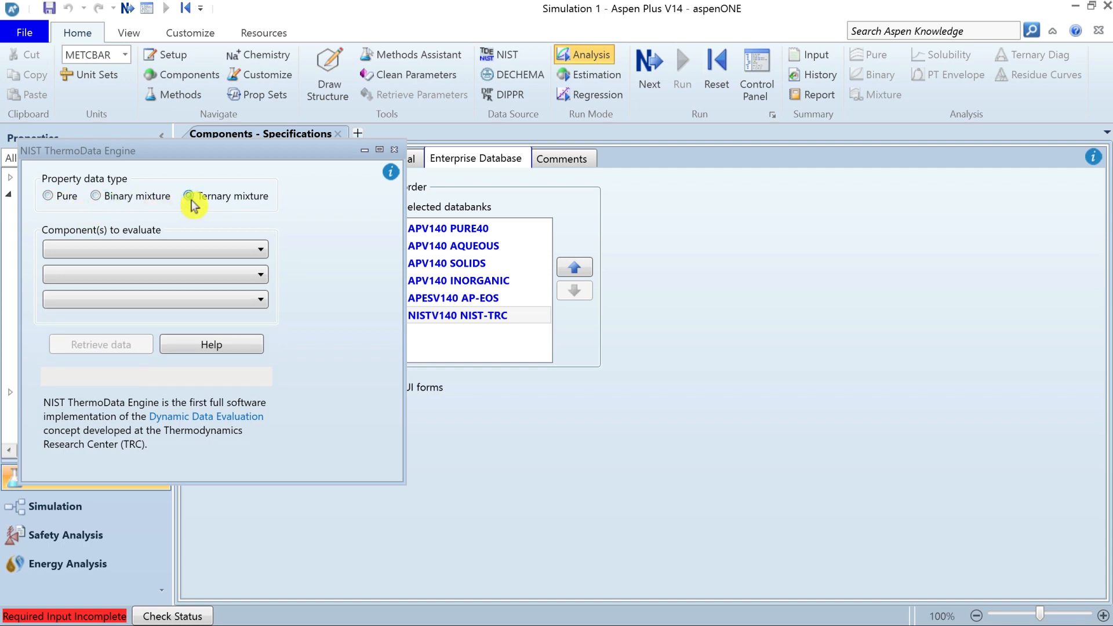
left_click(48, 197)
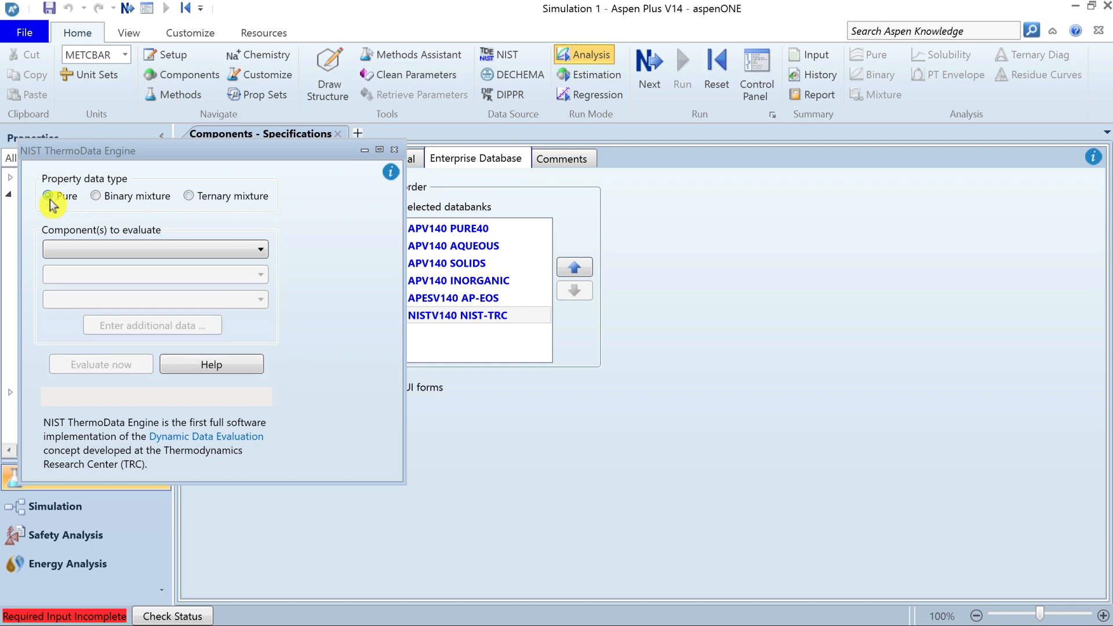
Evaluate the pure component properties of WATER with the NIST ThermoData Engine and close its dialog.
left_click(87, 250)
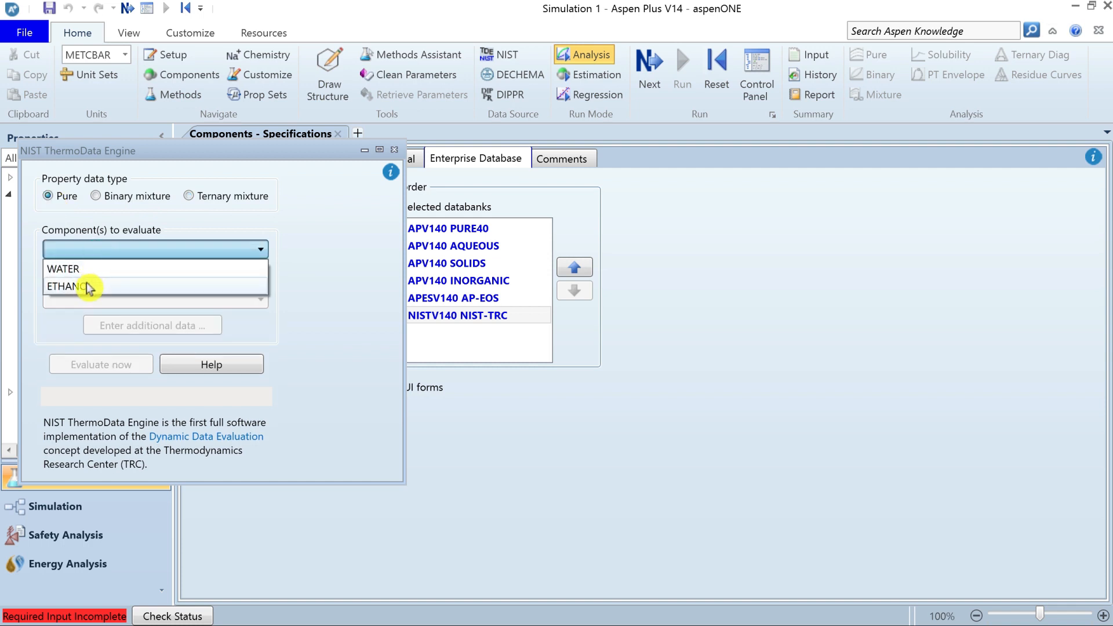
left_click(96, 269)
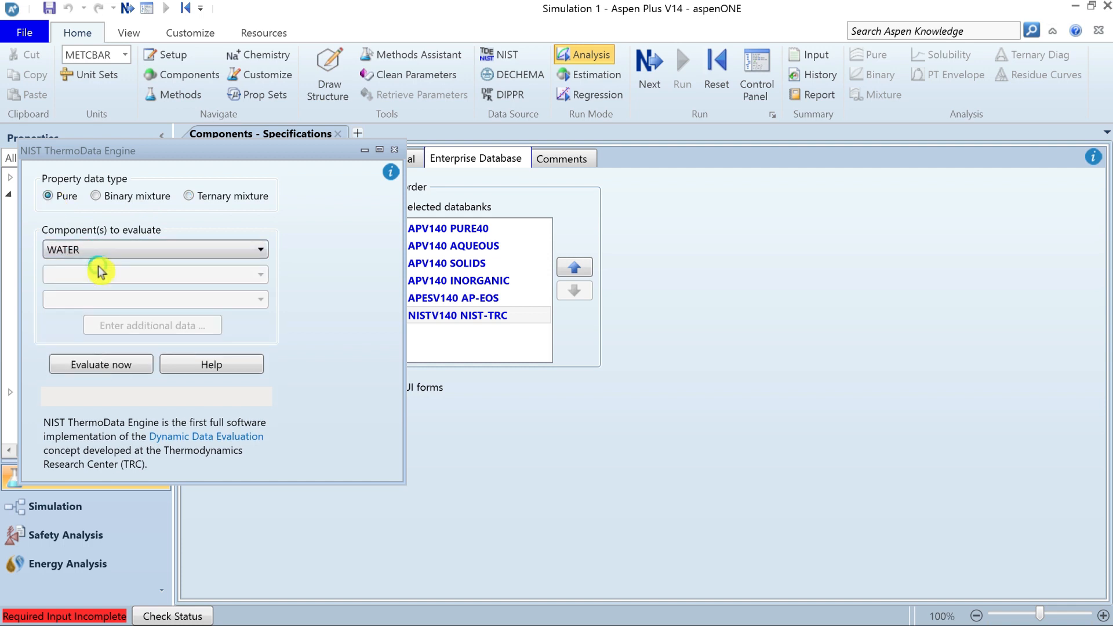
left_click(104, 366)
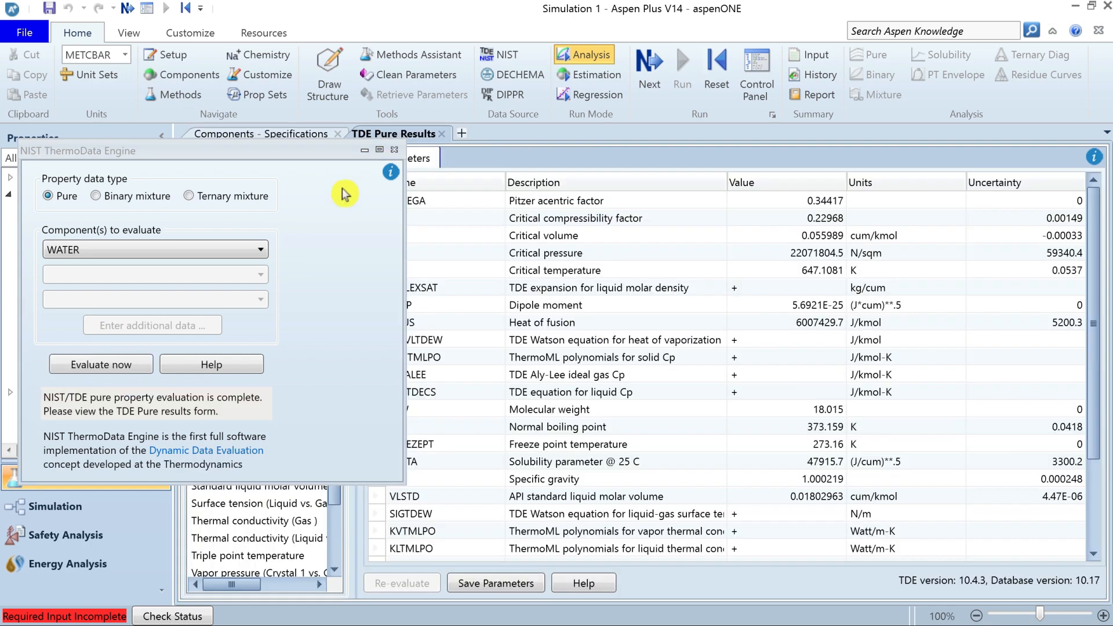
left_click(394, 150)
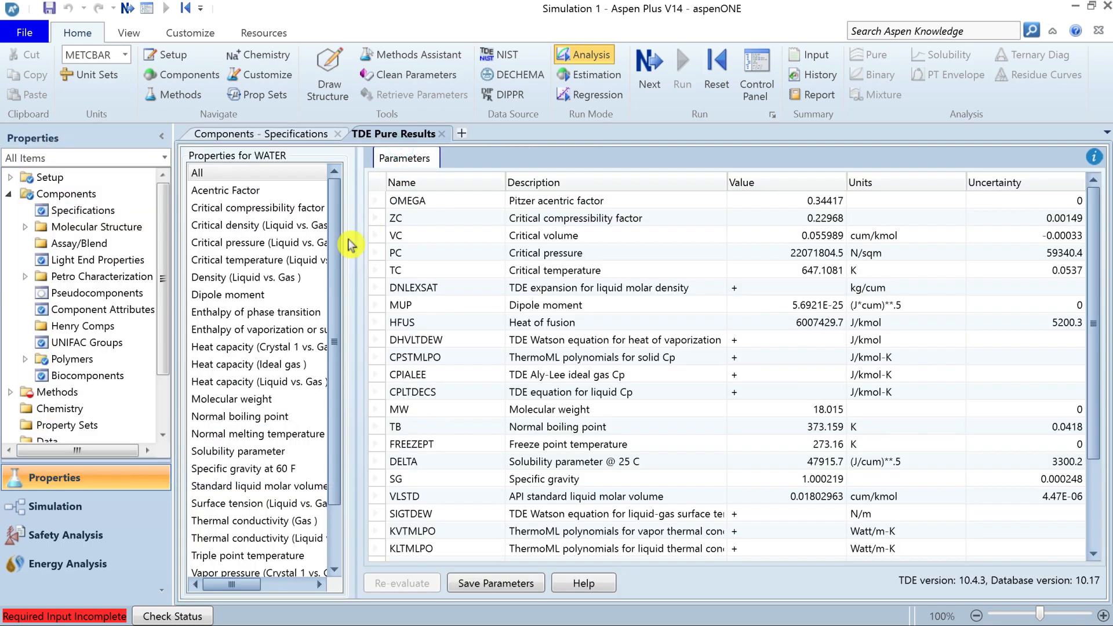
Widen the WATER property list, review the available properties and view the standard liquid molar volume at 60 F.
left_click_drag(348, 250, 432, 248)
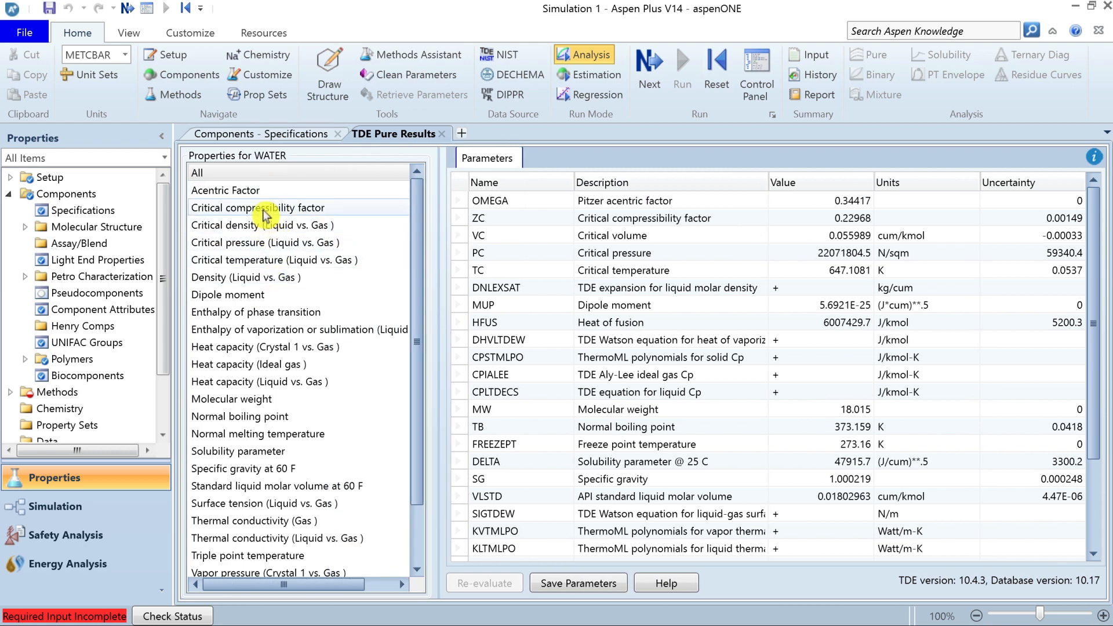
left_click_drag(417, 224, 421, 349)
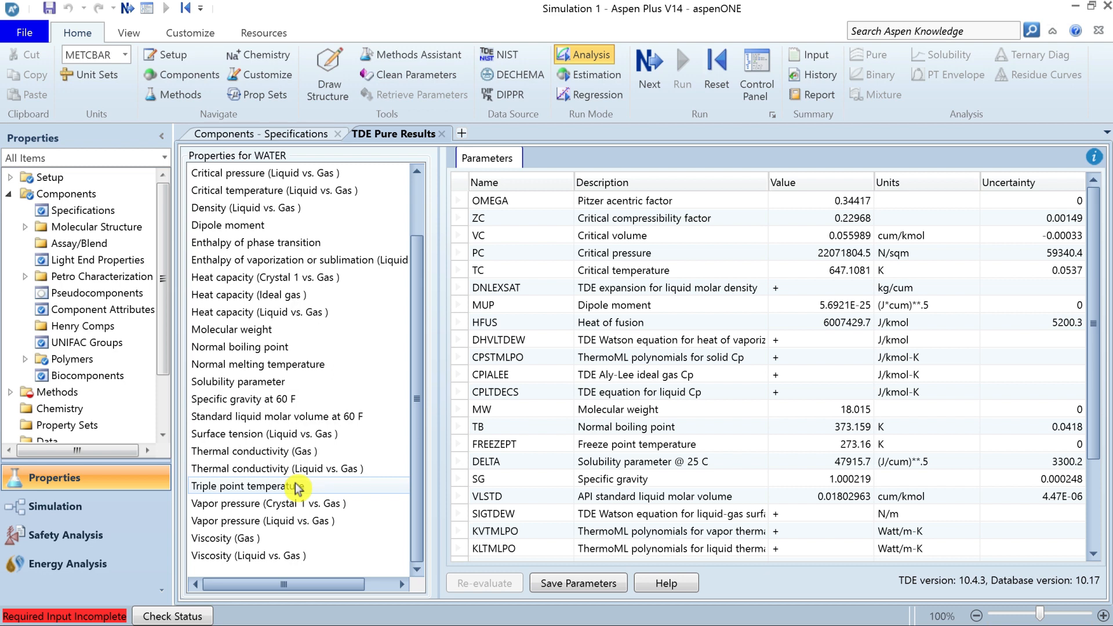
left_click(325, 416)
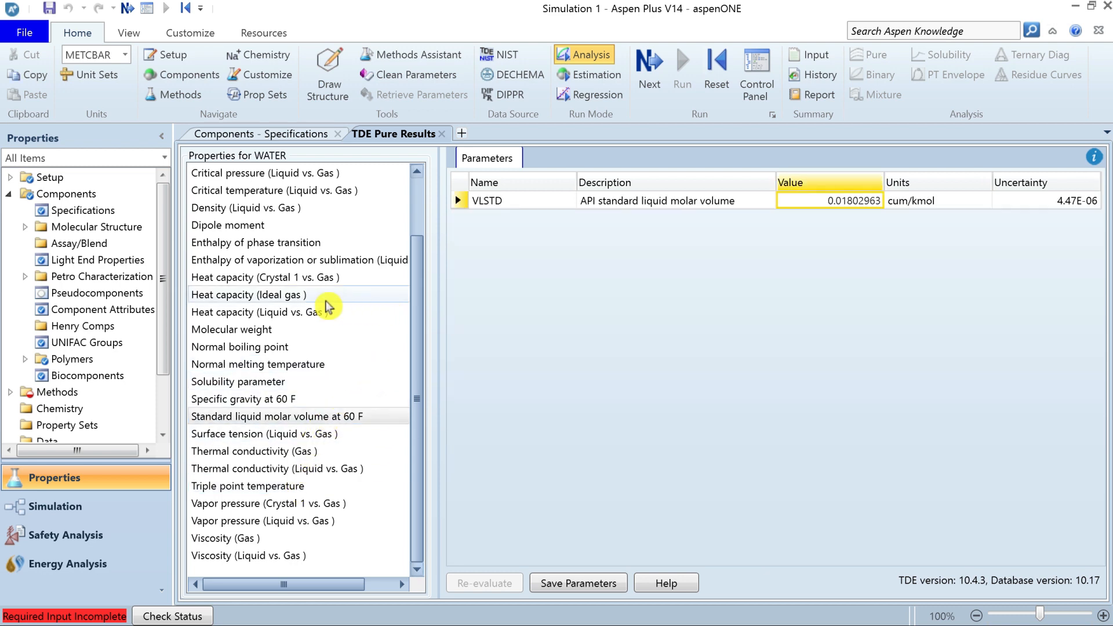
View WATER's ideal gas heat capacity parameters and experimental data, and read the citation of the first data point.
left_click(276, 296)
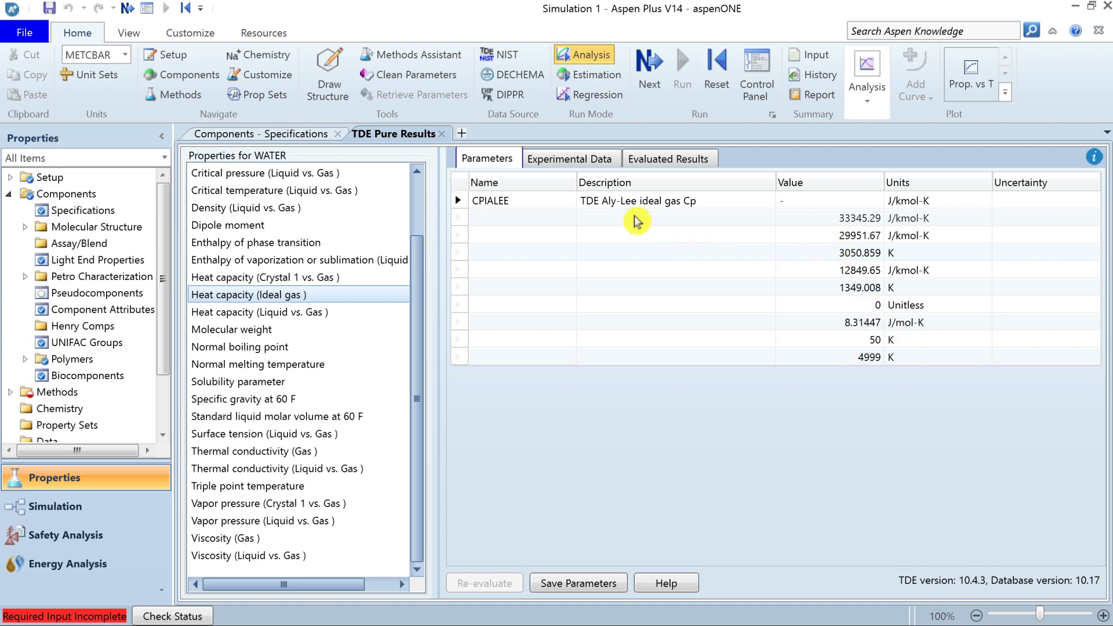
left_click(572, 168)
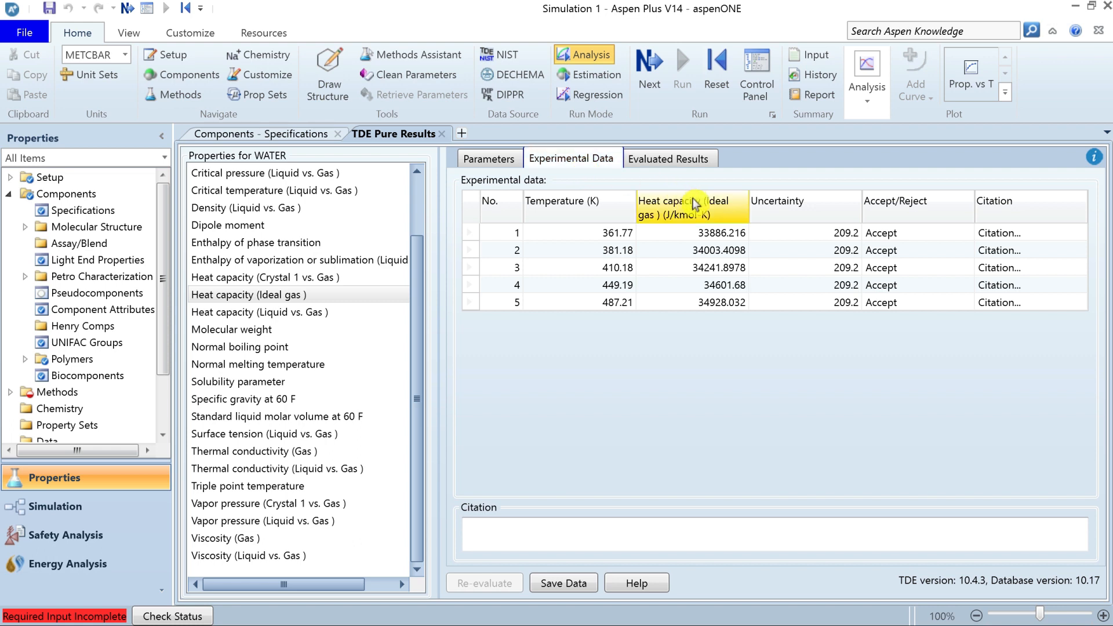
left_click(719, 237)
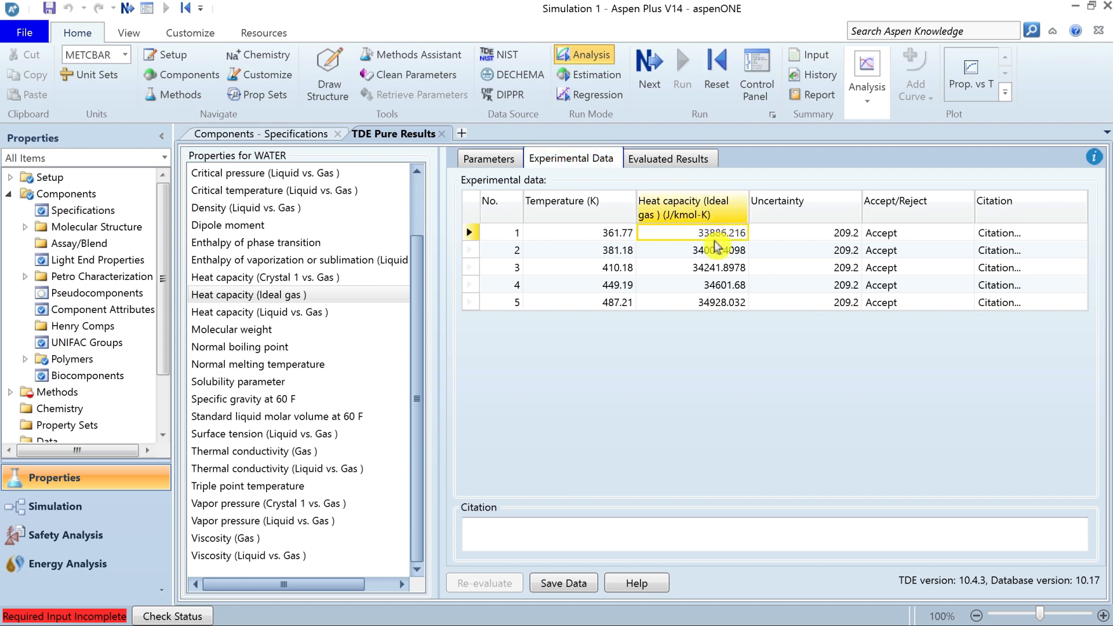
left_click(610, 235)
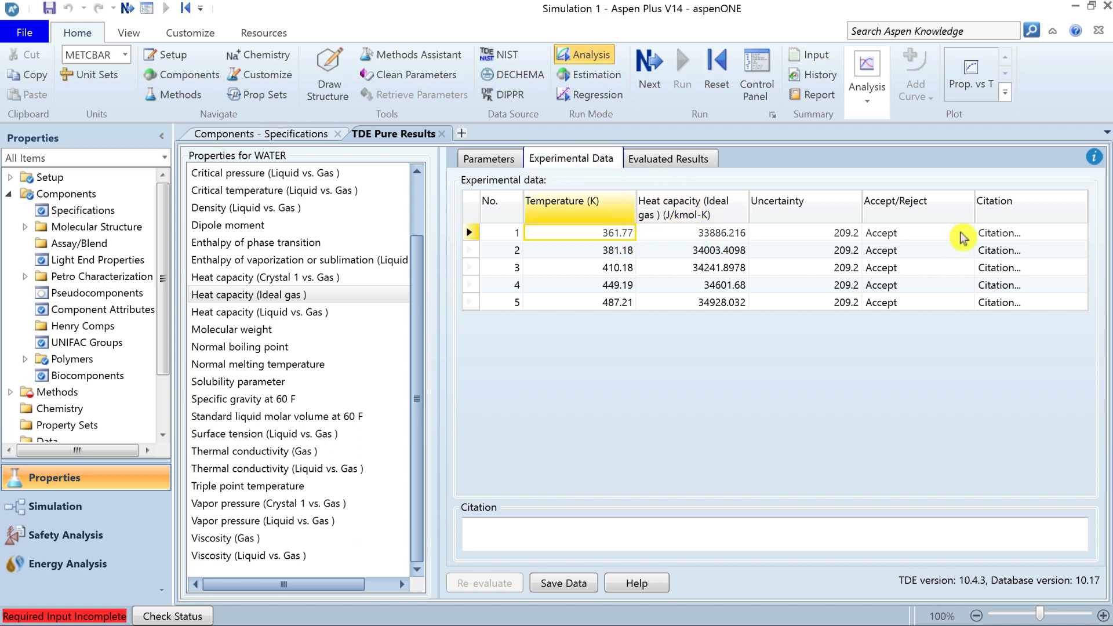
left_click(1024, 236)
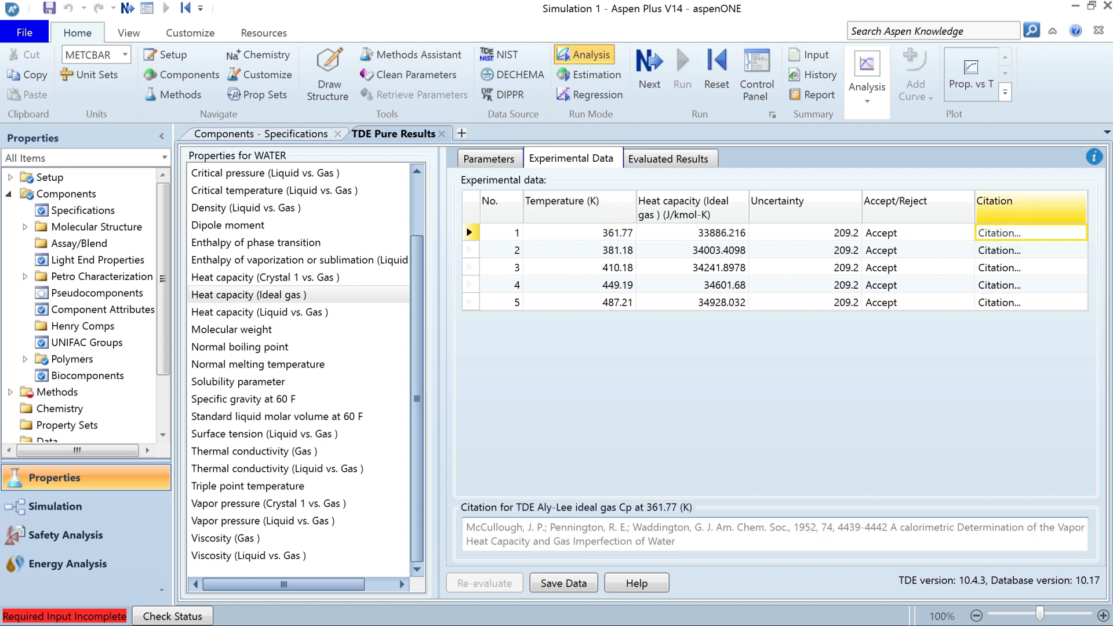
left_click_drag(467, 528, 613, 541)
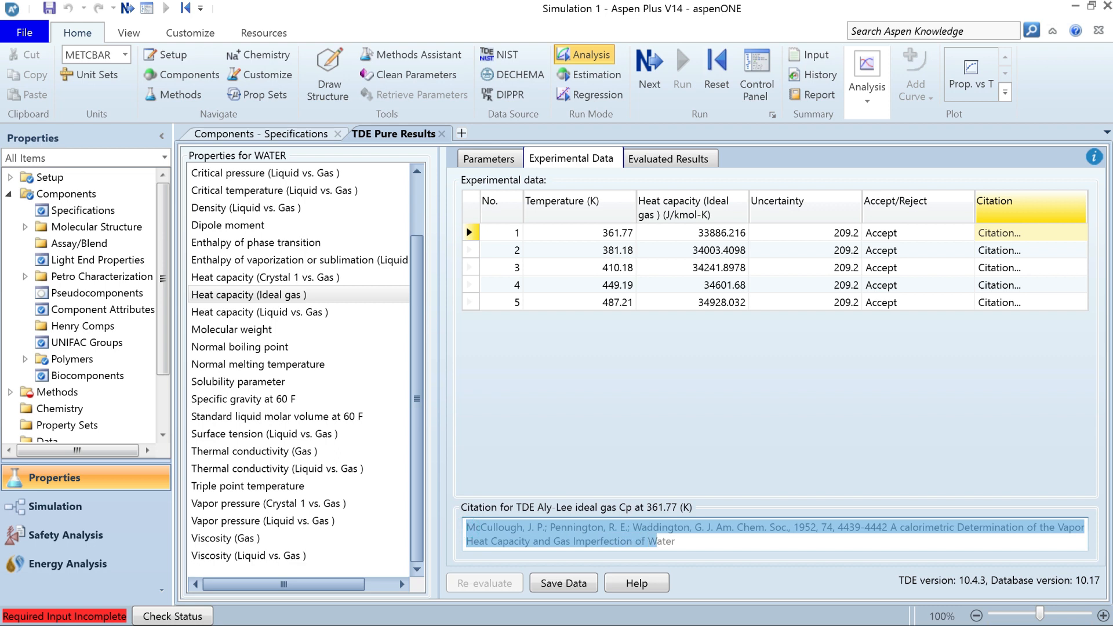
Review the evaluated ideal gas heat capacity results from the first to the last temperature and select the whole table.
left_click(682, 171)
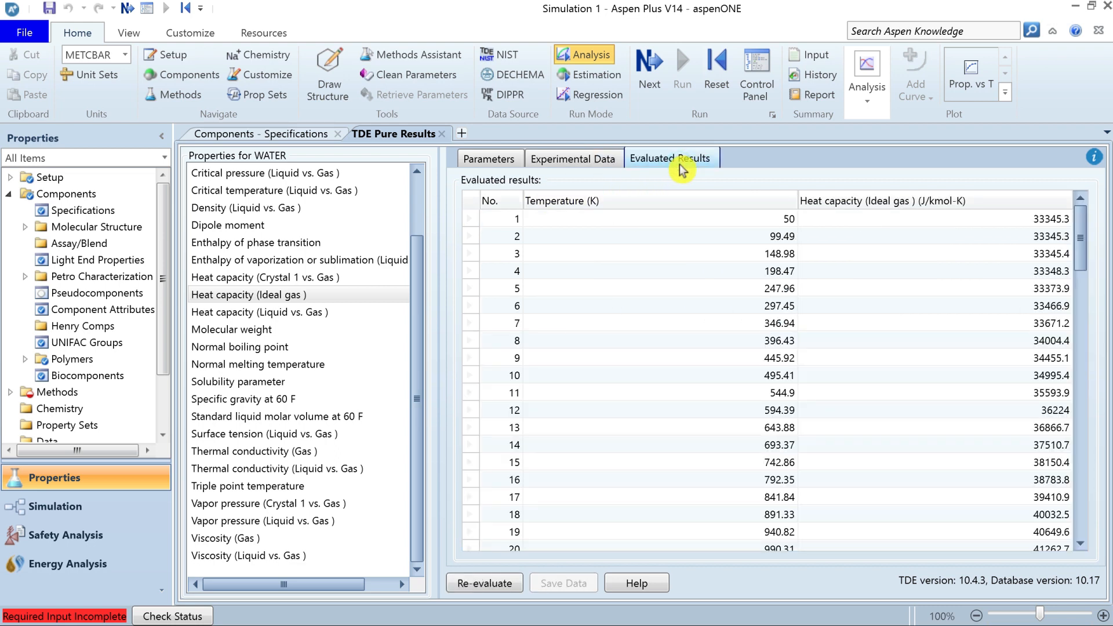
left_click(779, 220)
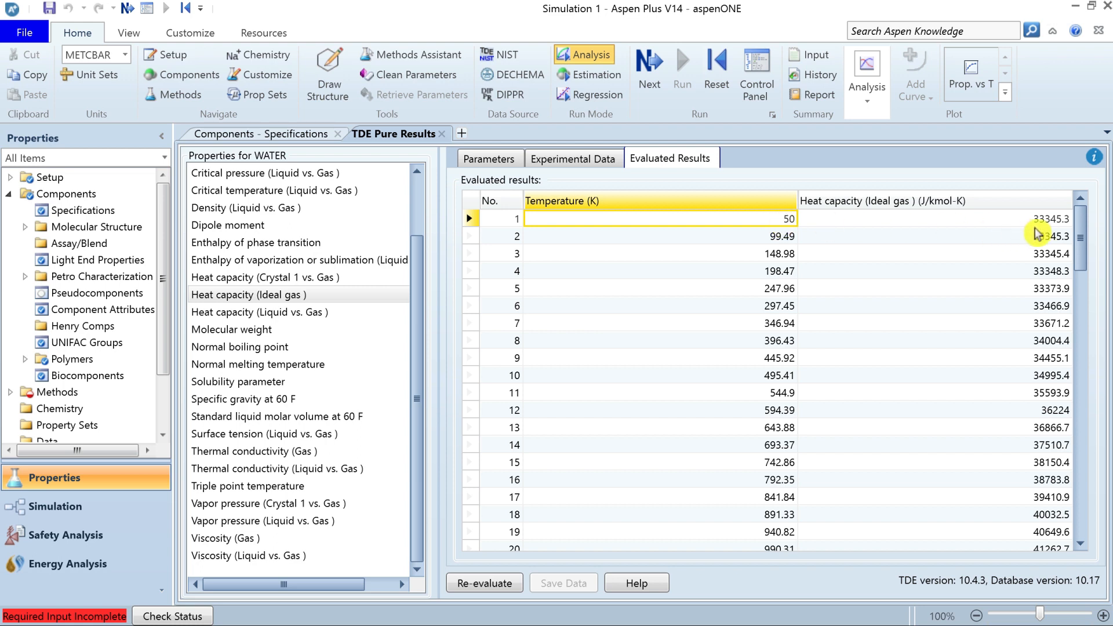
left_click_drag(1080, 239, 1081, 531)
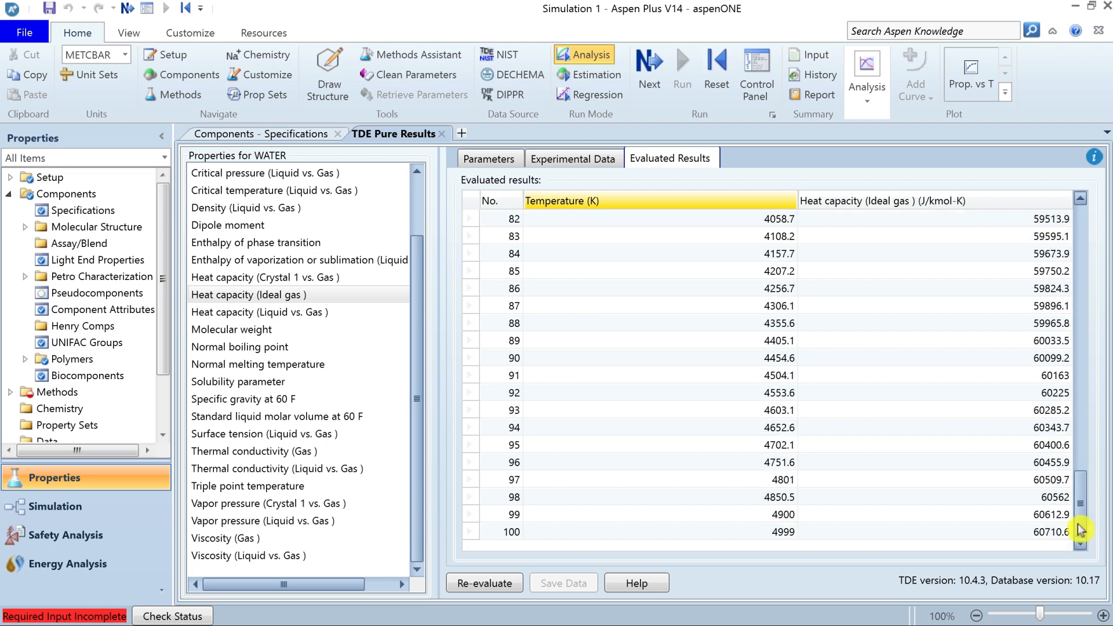
left_click(781, 538)
left_click(470, 200)
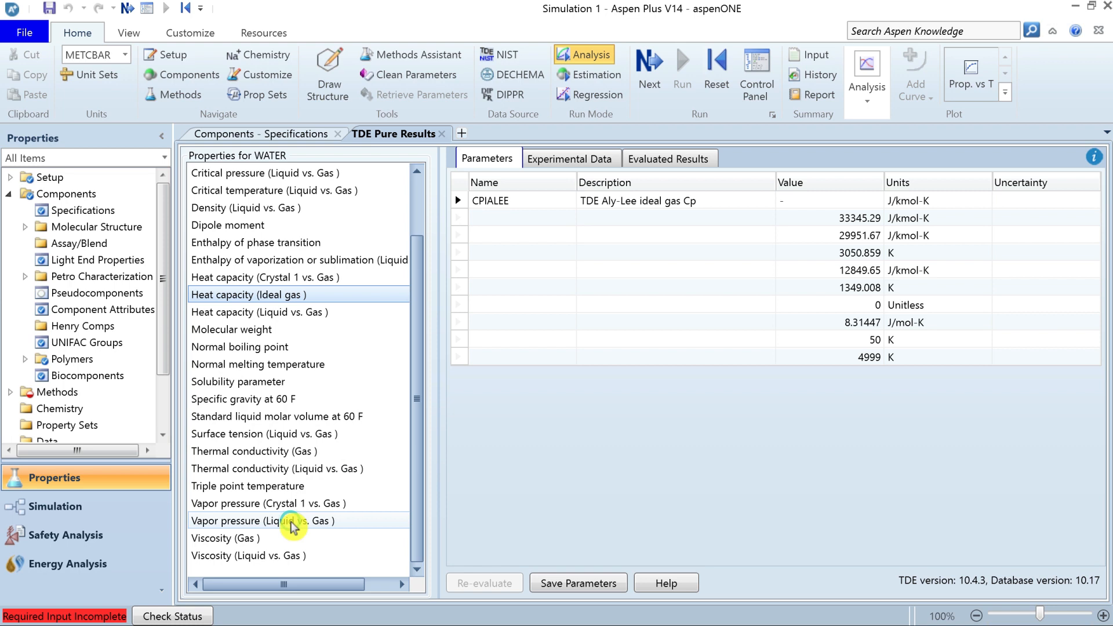
Show the experimental data for WATER's liquid vs. gas vapor pressure and select the whole table.
left_click(291, 522)
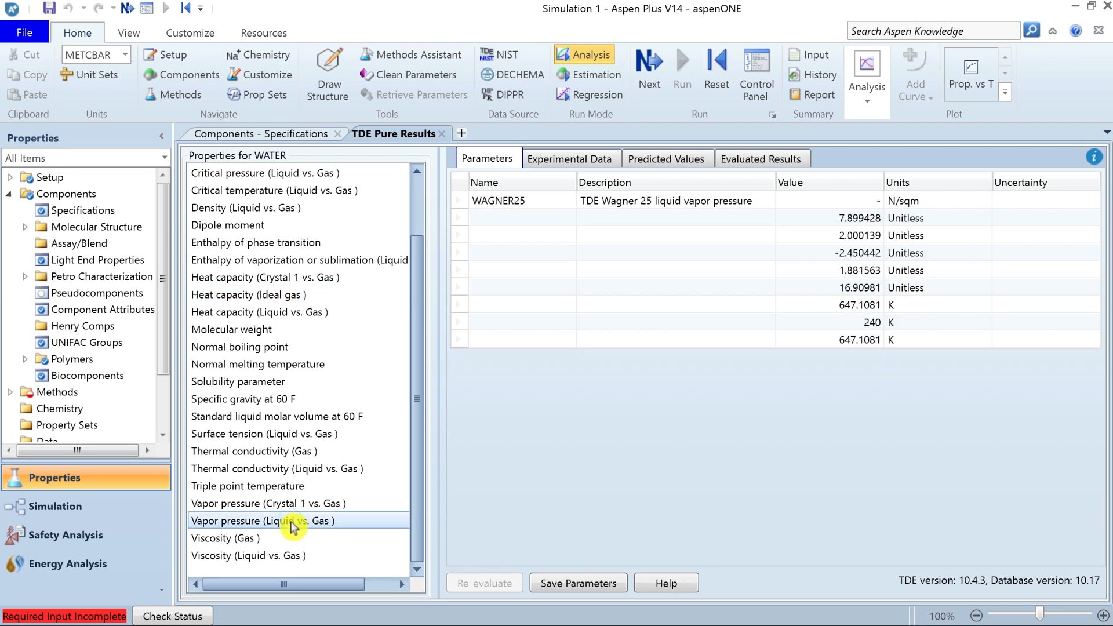
left_click(584, 165)
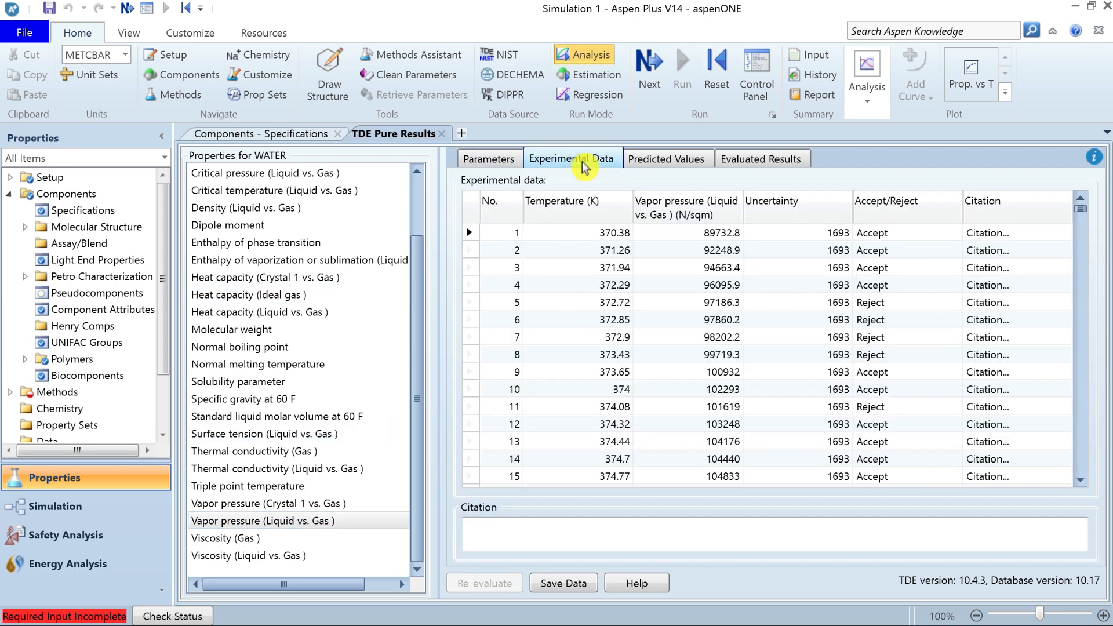
left_click(471, 211)
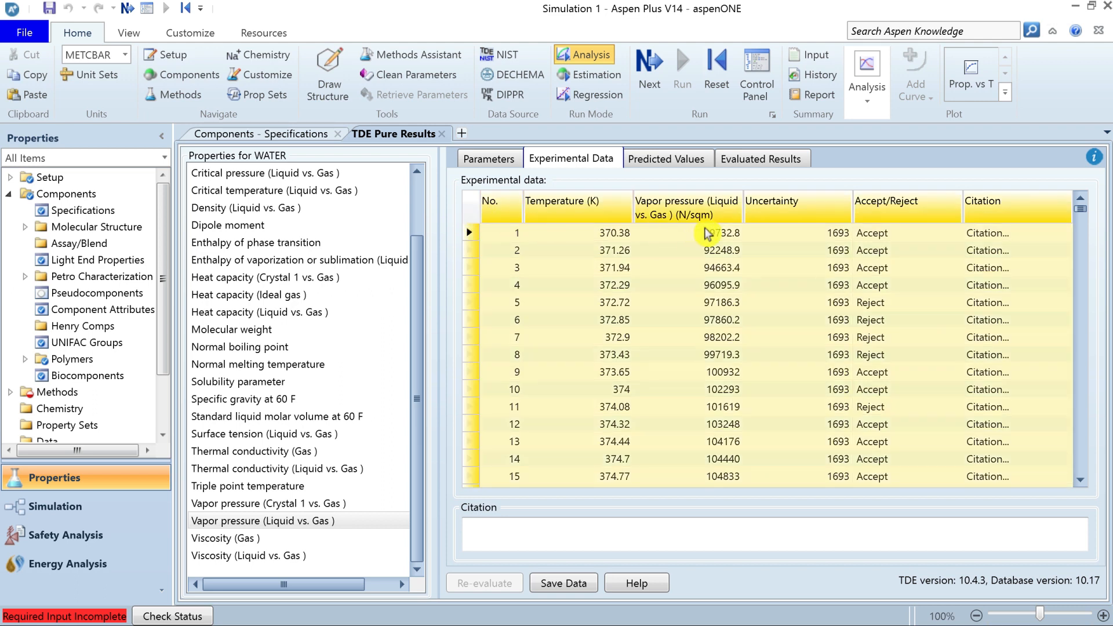
Review WATER's experimental liquid vs. gas vapor pressure data down to the last point and read the citations of several final points.
left_click(618, 233)
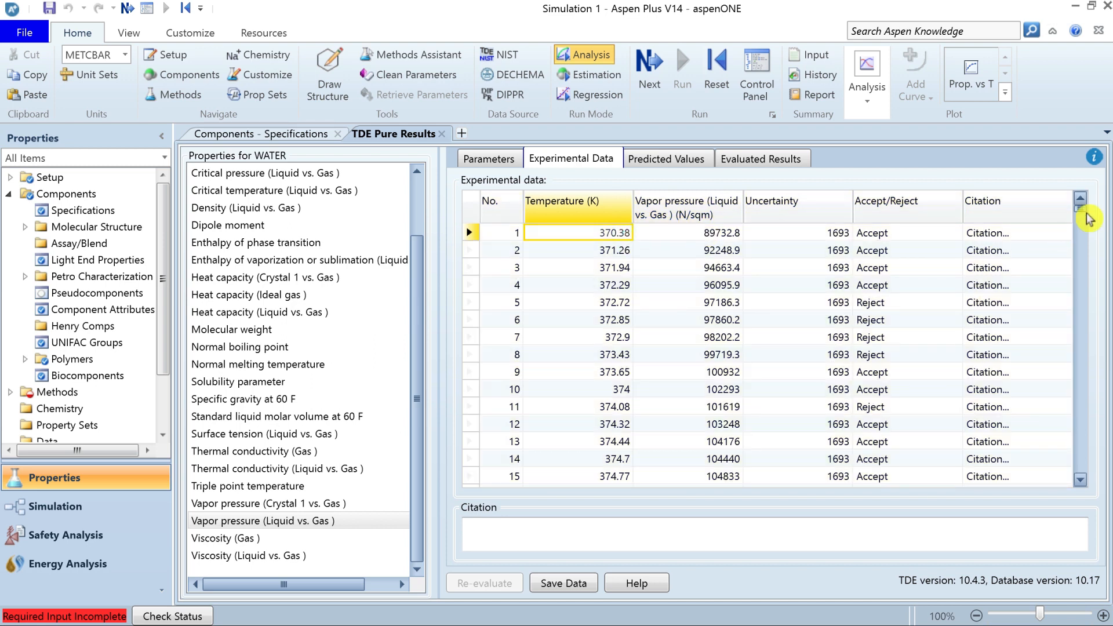
left_click_drag(1086, 213, 1083, 477)
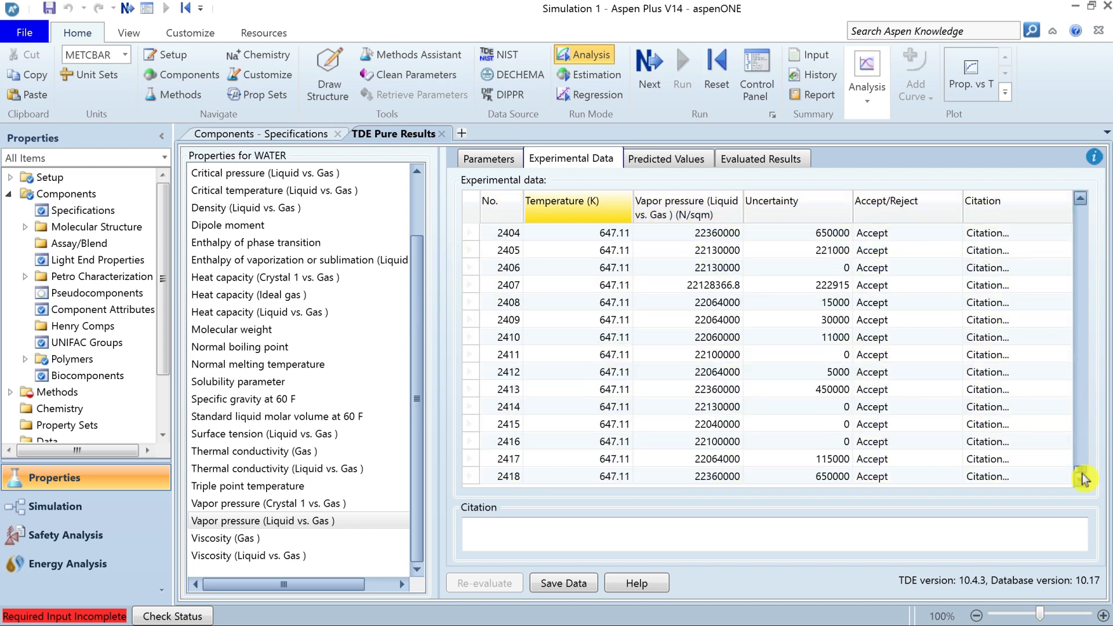
left_click(512, 485)
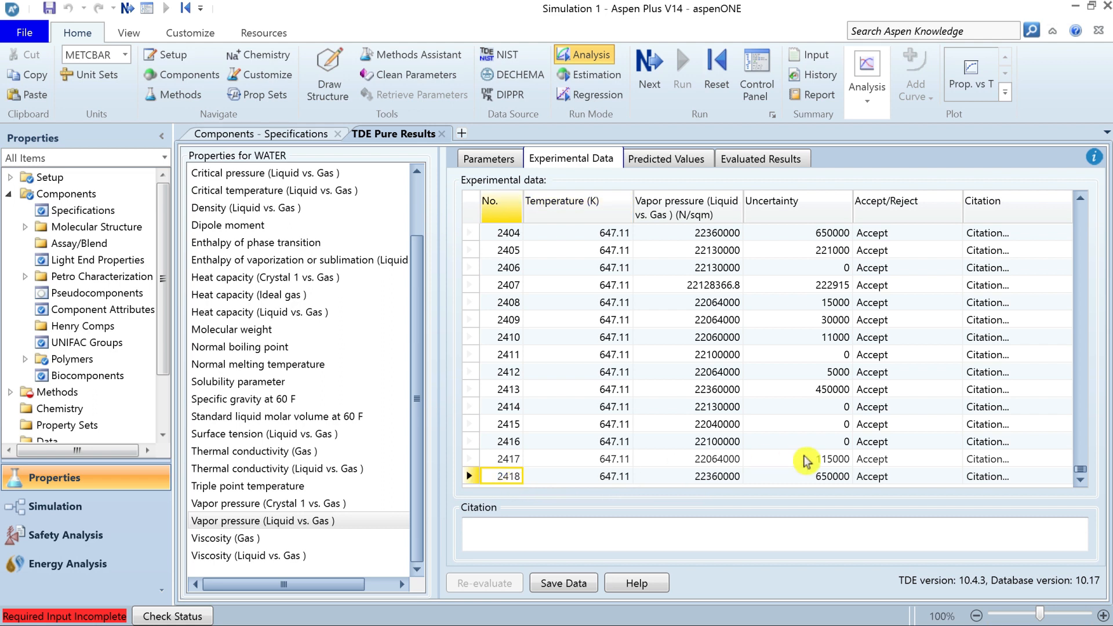
left_click(989, 478)
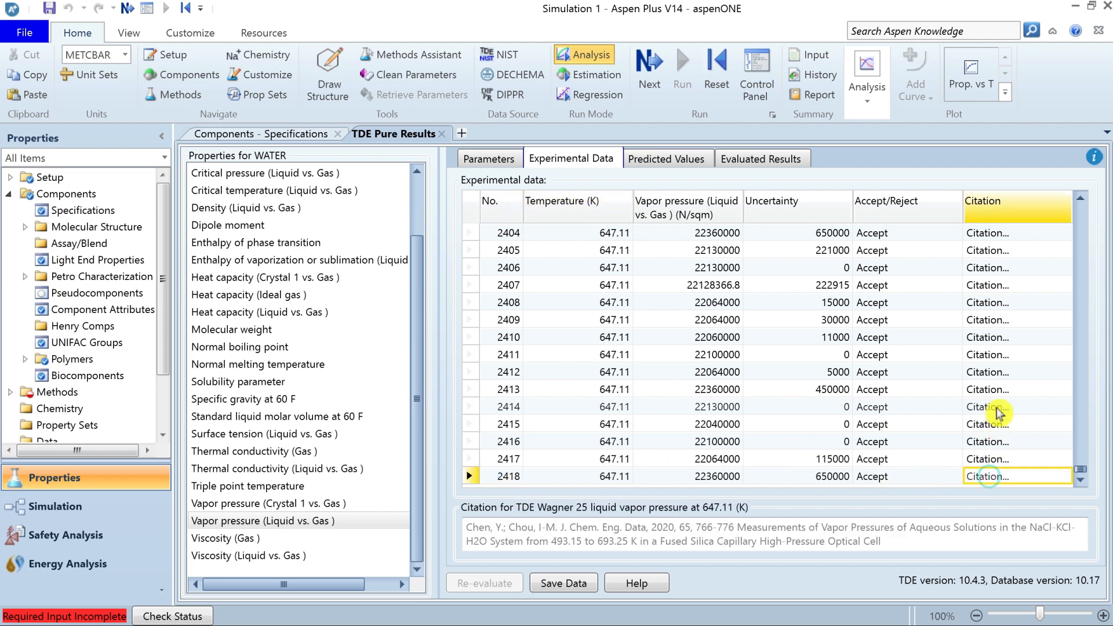
left_click(998, 408)
left_click(997, 355)
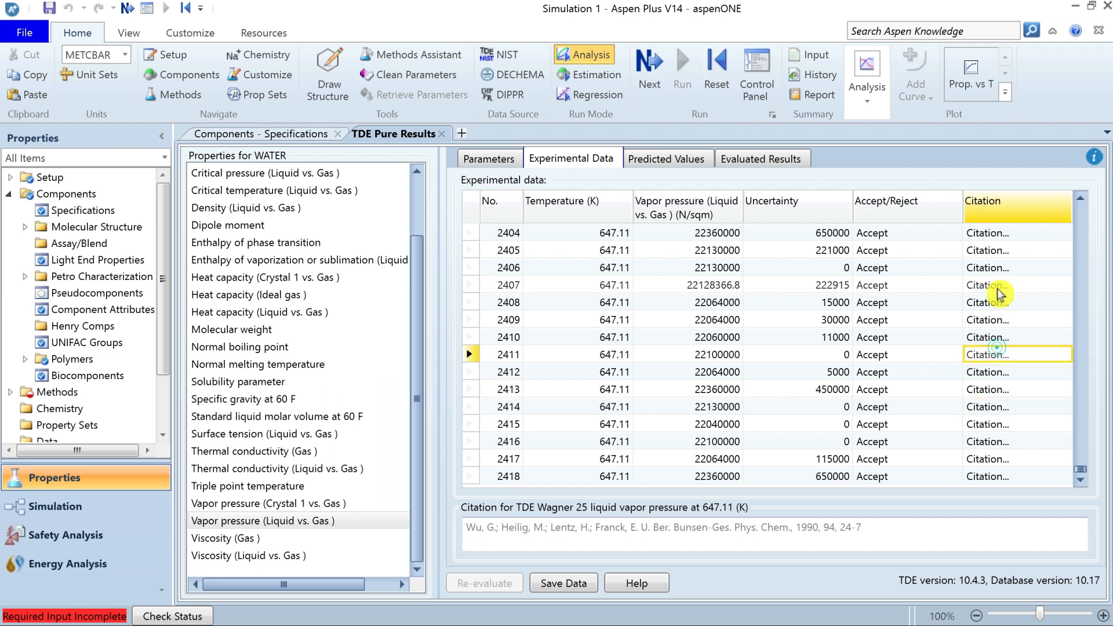
left_click(1002, 267)
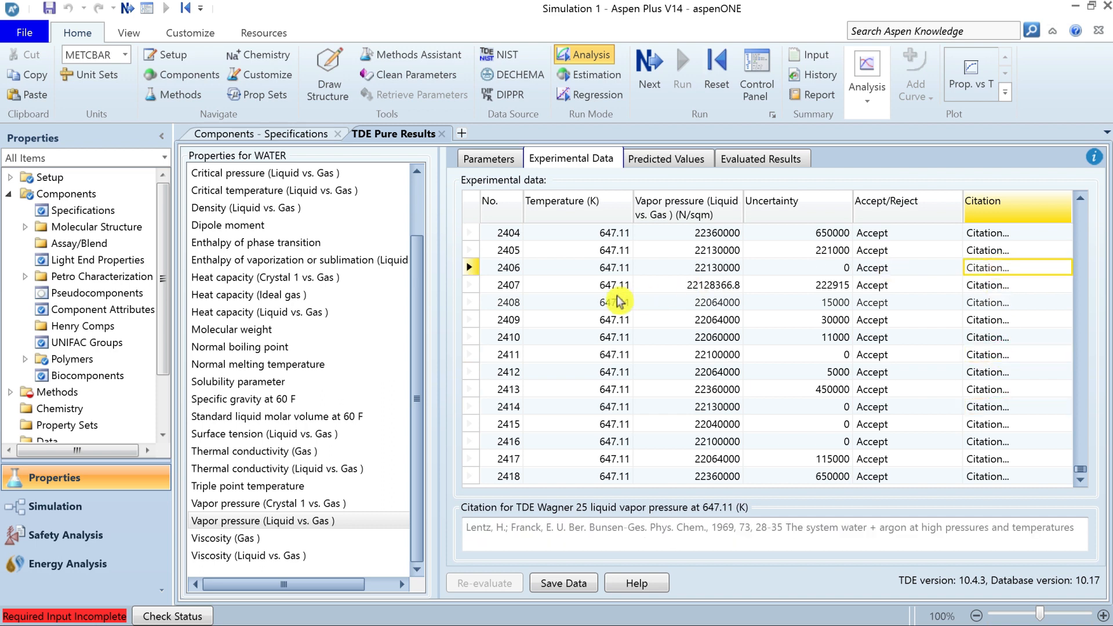
View the parameter values and units, predicted values and evaluated results for WATER's liquid vs. gas vapor pressure.
left_click(488, 158)
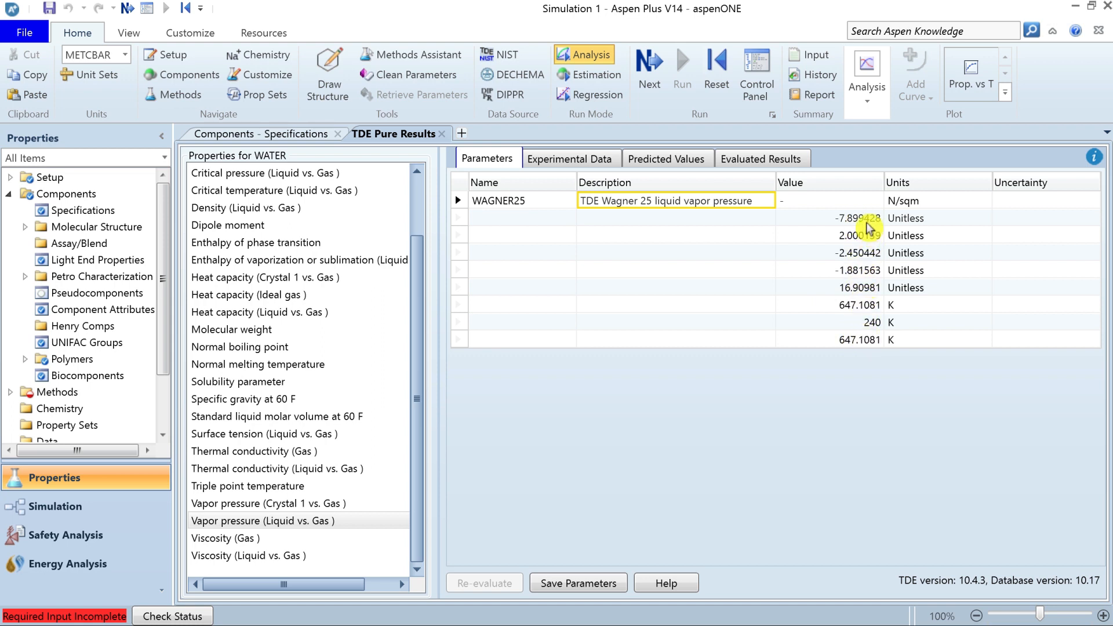
left_click(861, 184)
left_click(921, 184)
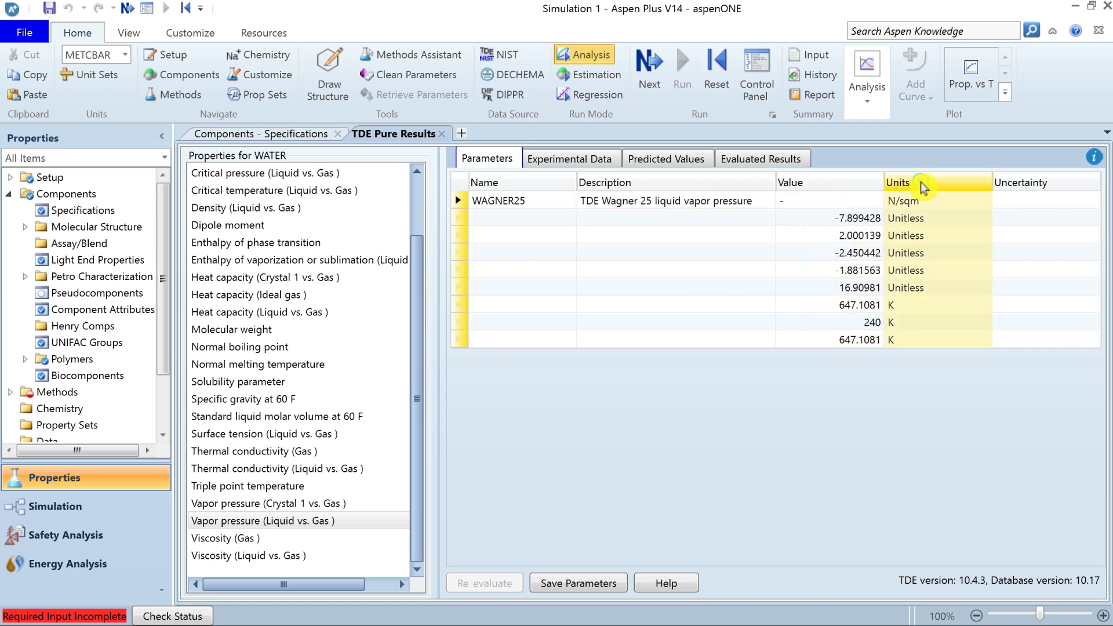
left_click(843, 183)
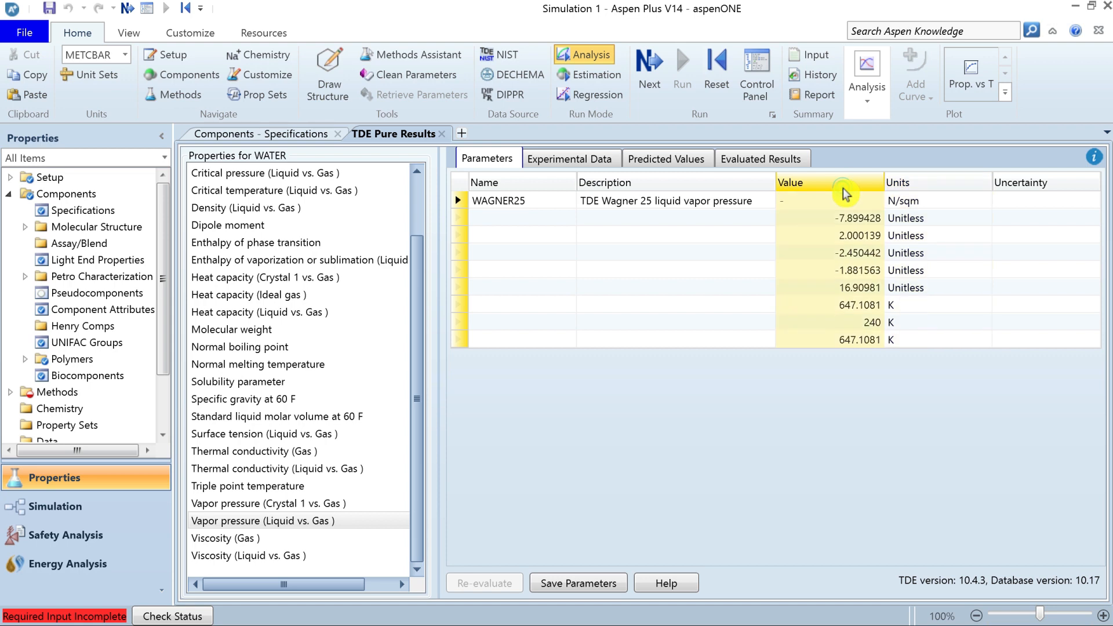
left_click(678, 165)
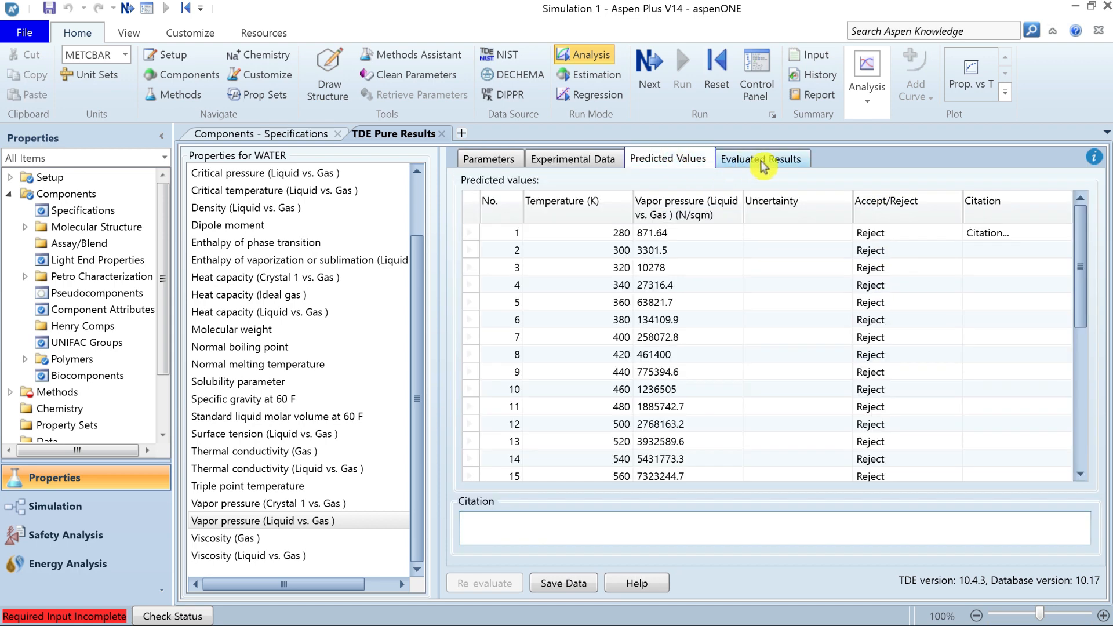
left_click(780, 161)
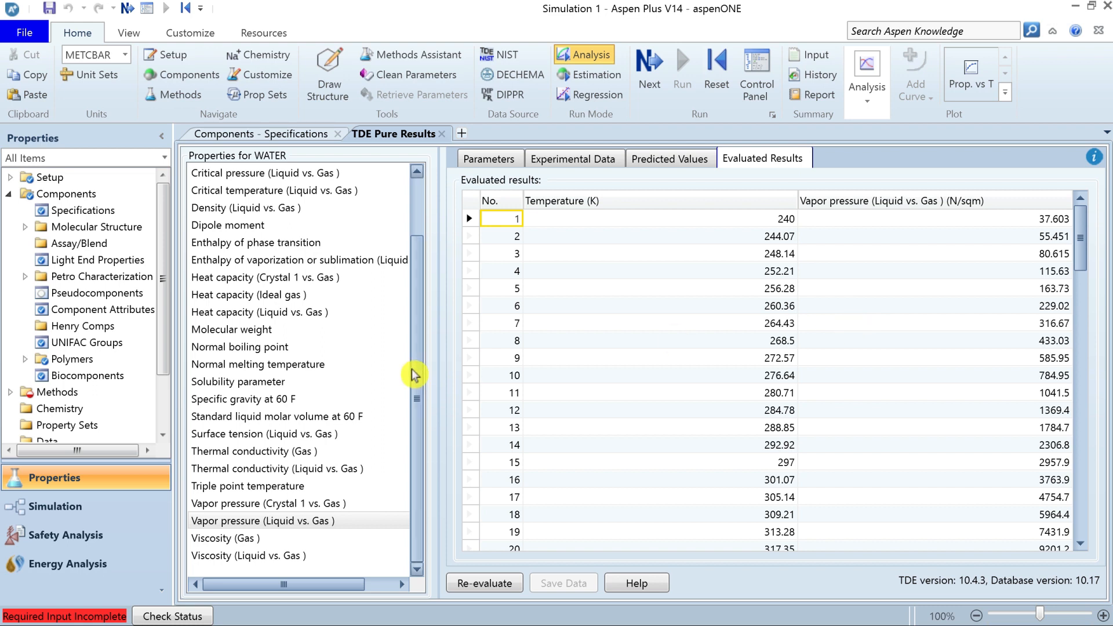
Save the parameters of all WATER properties from the NIST/TDE evaluation and display the saved parameters form.
left_click_drag(417, 379, 427, 209)
left_click(290, 173)
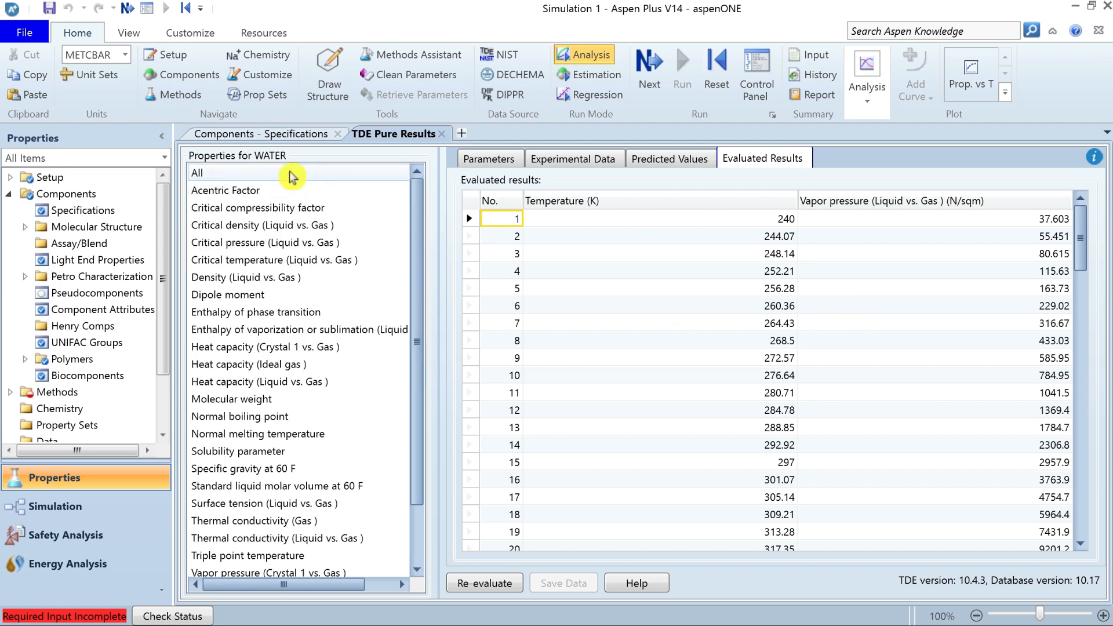
left_click(573, 587)
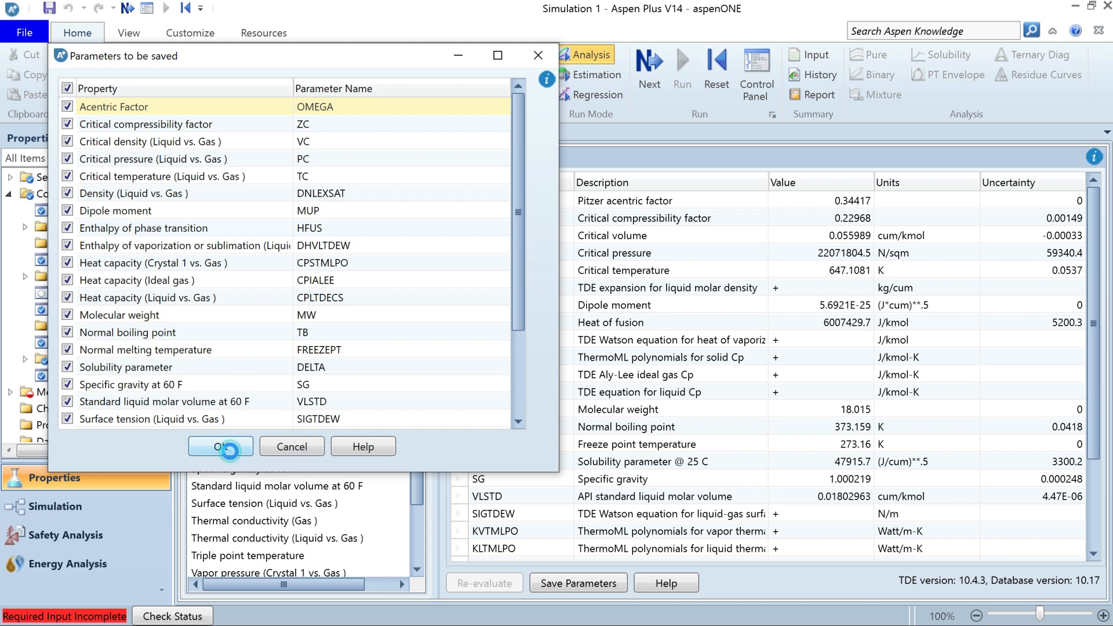
left_click(229, 449)
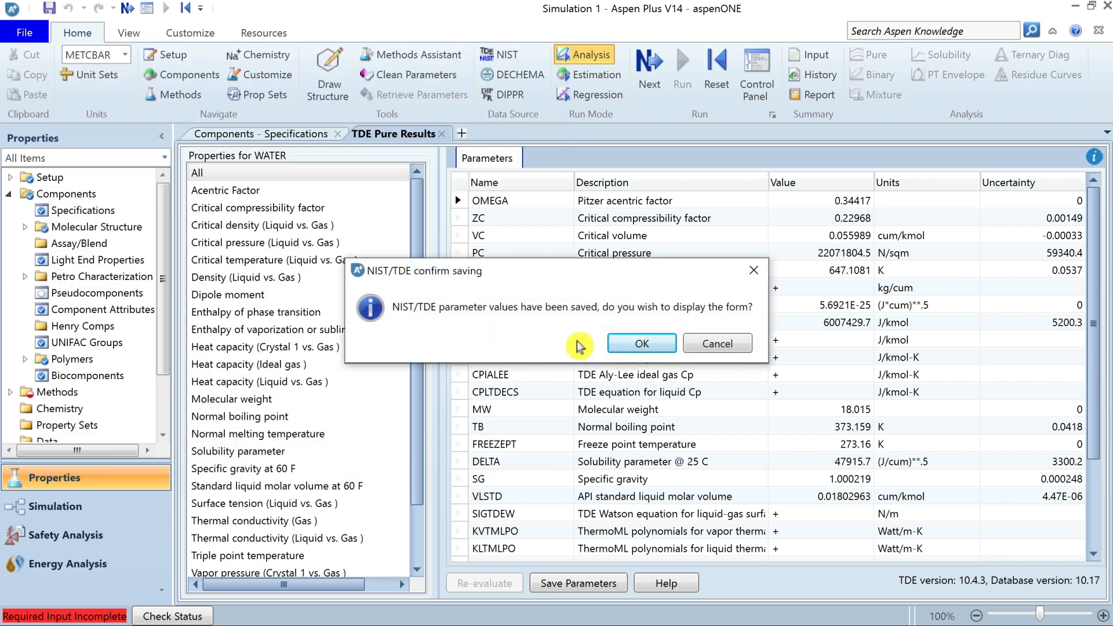
left_click(651, 347)
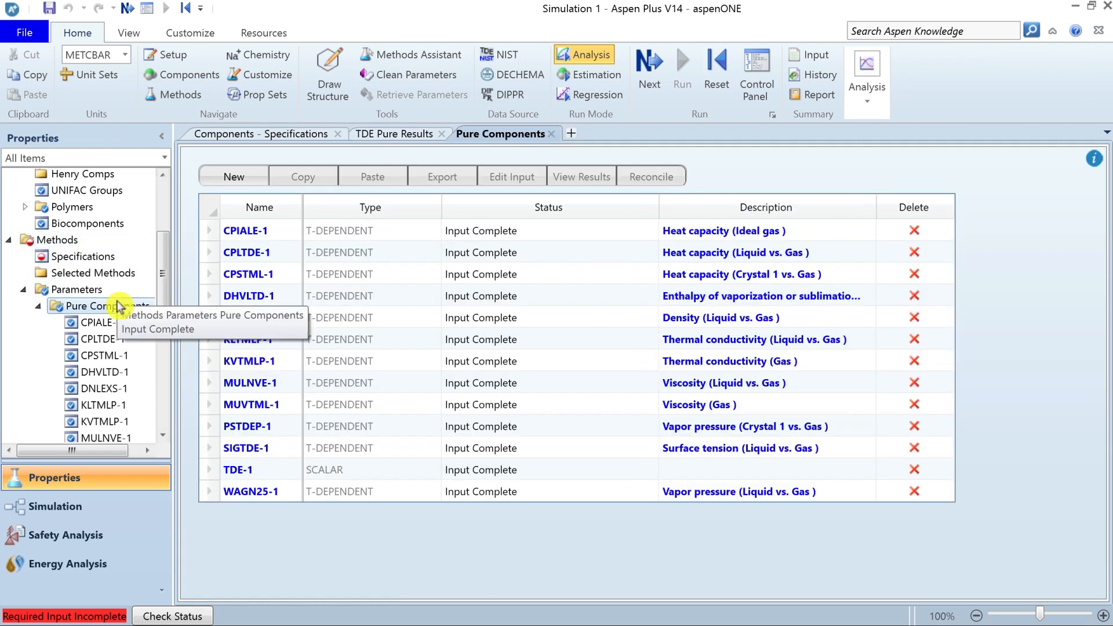
Review the saved pure component parameter sets TDE-1, MULNVE-1, DHVLTD-1 and CPIALE-1.
left_click_drag(168, 299, 168, 331)
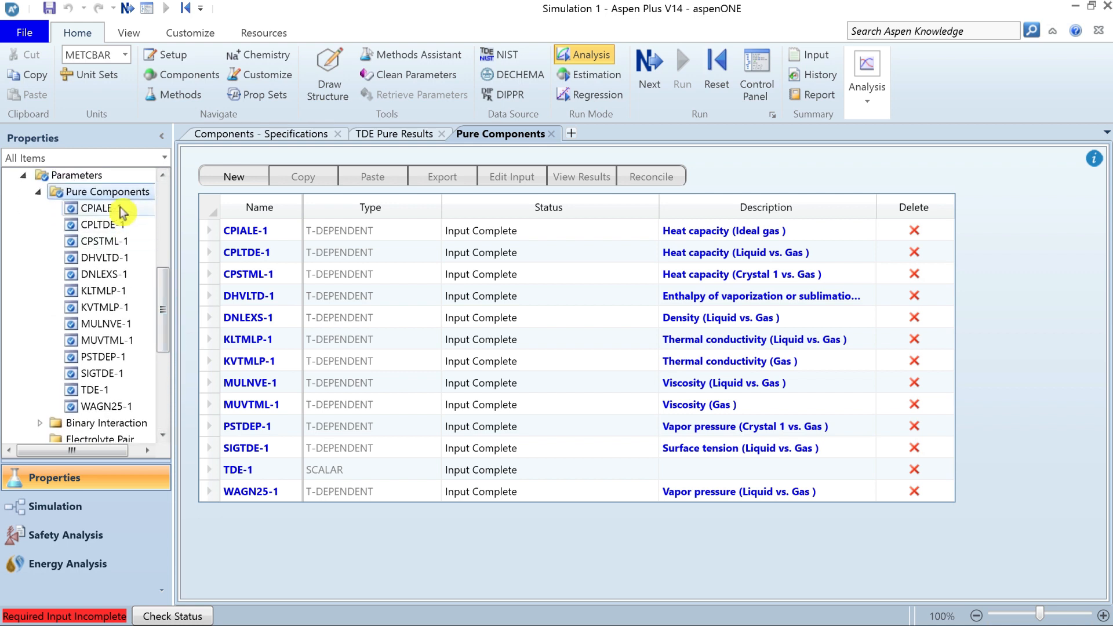
double_click(108, 392)
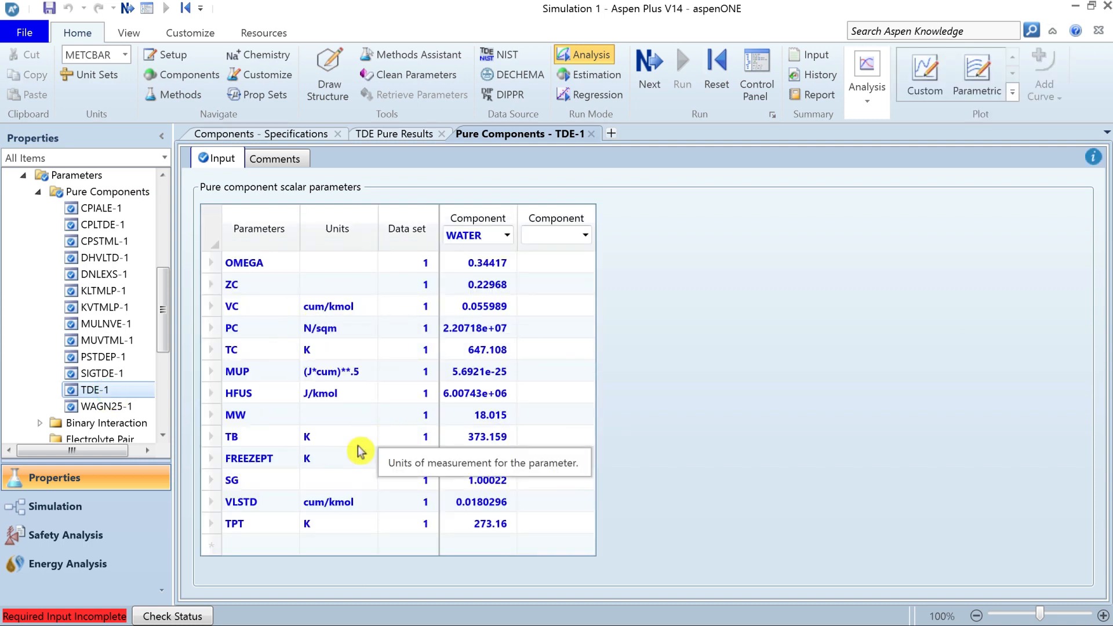
double_click(95, 324)
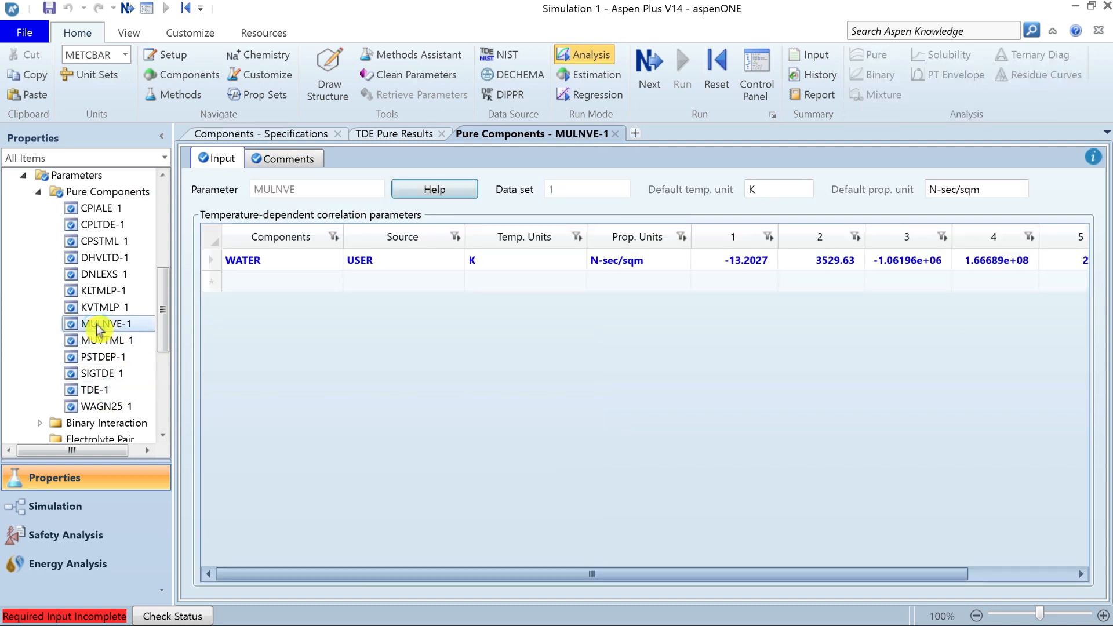
double_click(93, 256)
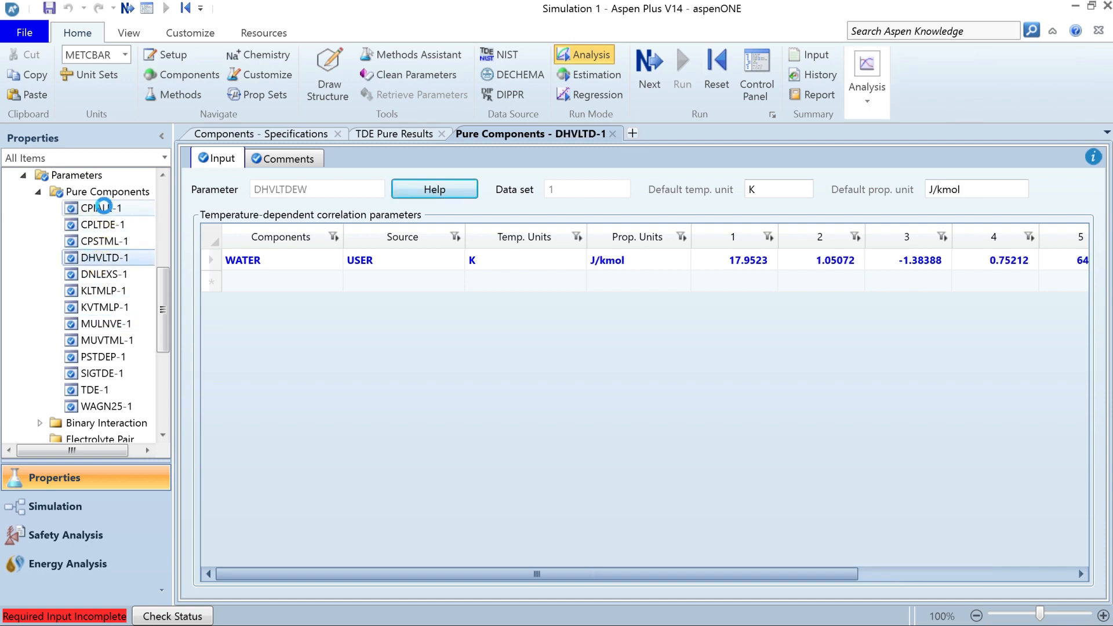
double_click(98, 208)
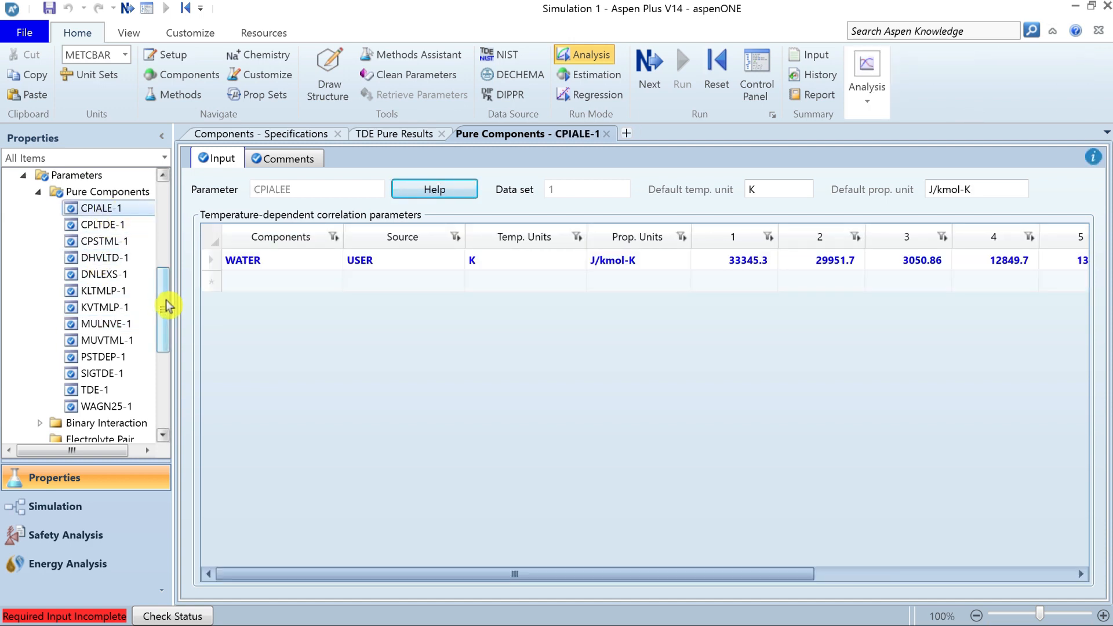
Retrieve NIST ThermoData Engine binary mixture data for WATER and ETHANOL and show the binary results.
left_click_drag(167, 306, 168, 193)
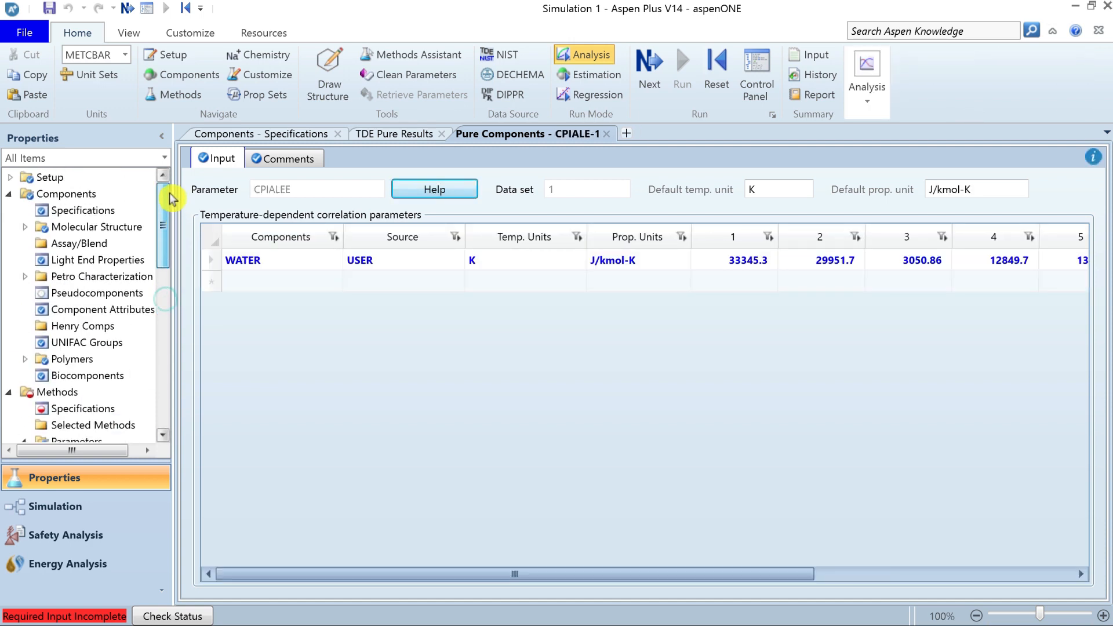
left_click(505, 61)
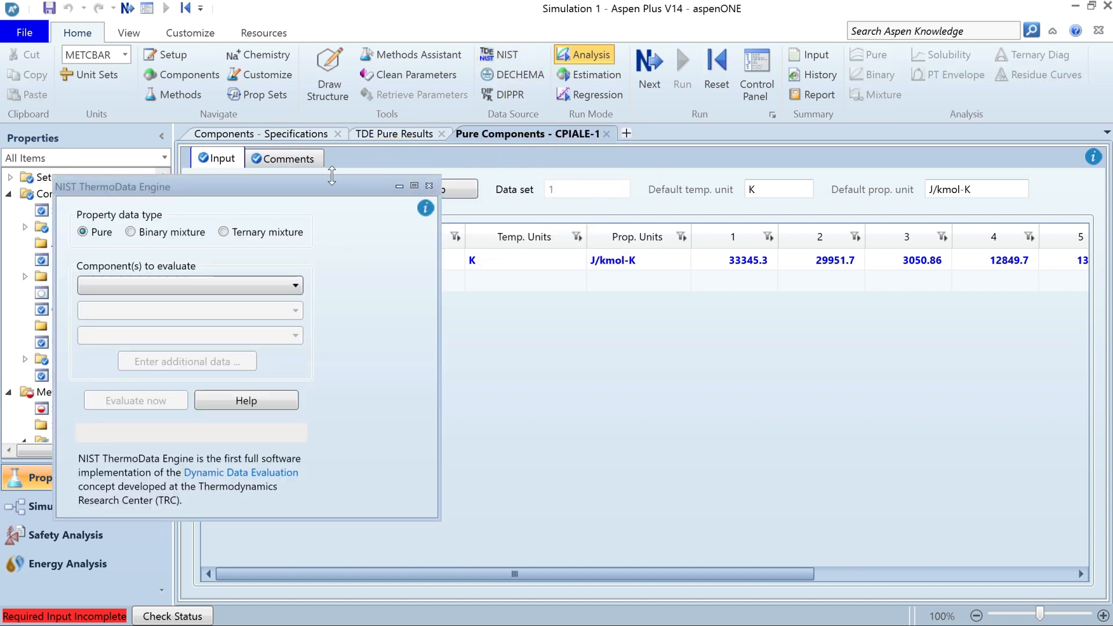
left_click(132, 233)
left_click(221, 284)
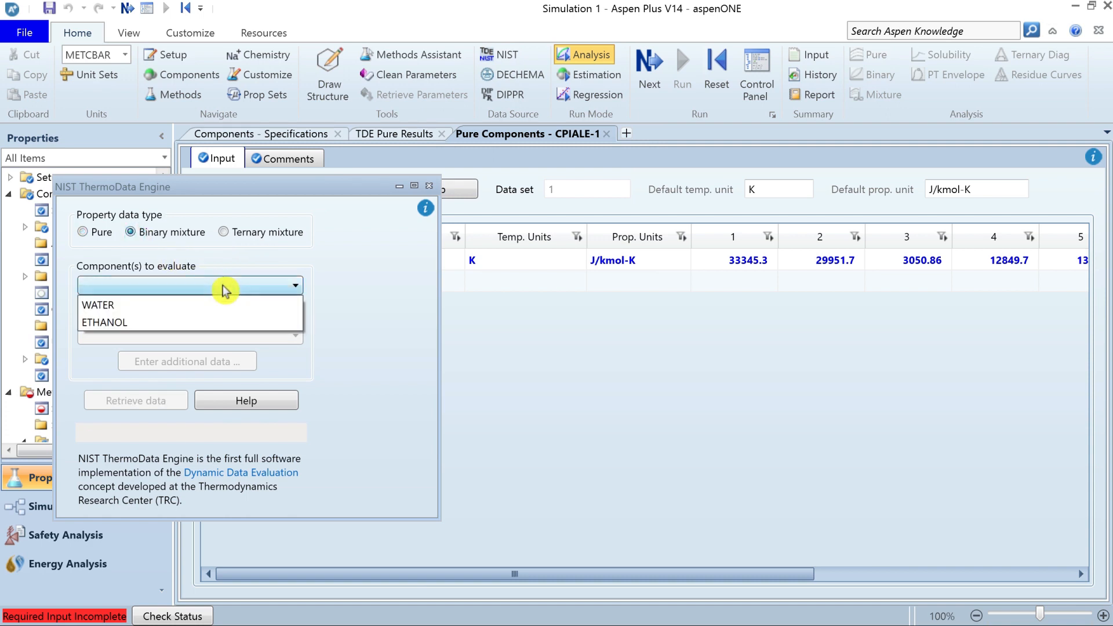
left_click(198, 306)
left_click(184, 311)
left_click(179, 331)
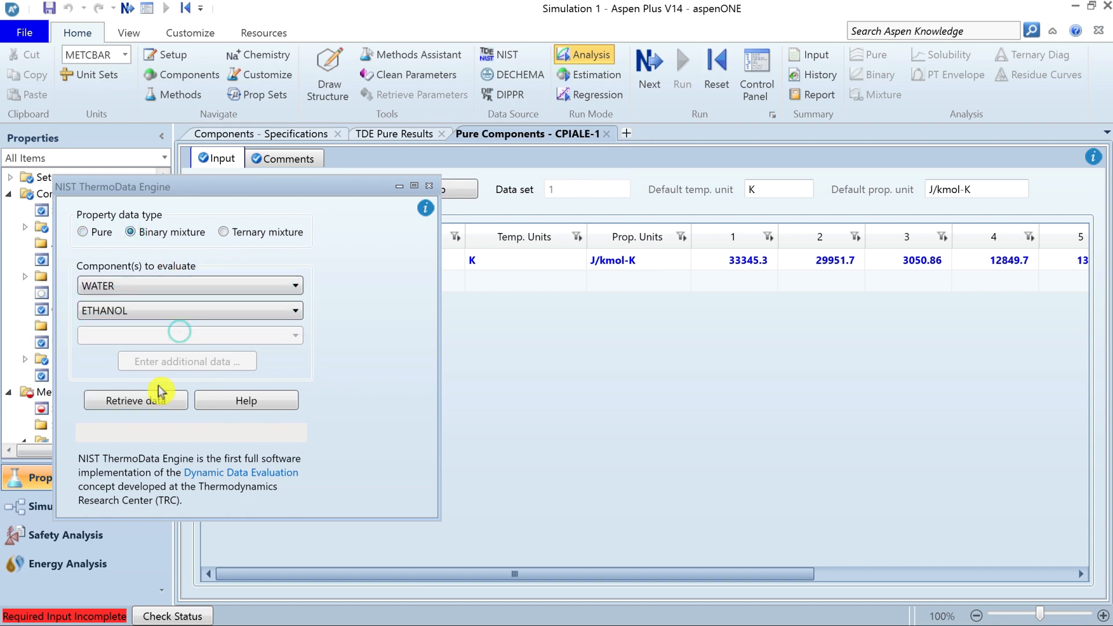
left_click(140, 406)
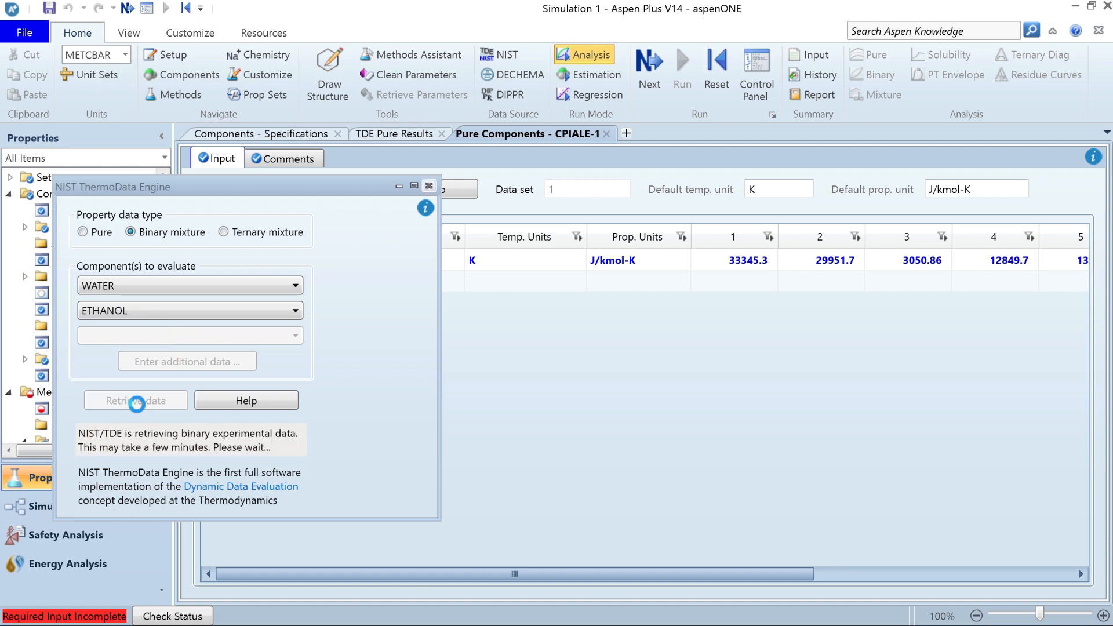
left_click(429, 185)
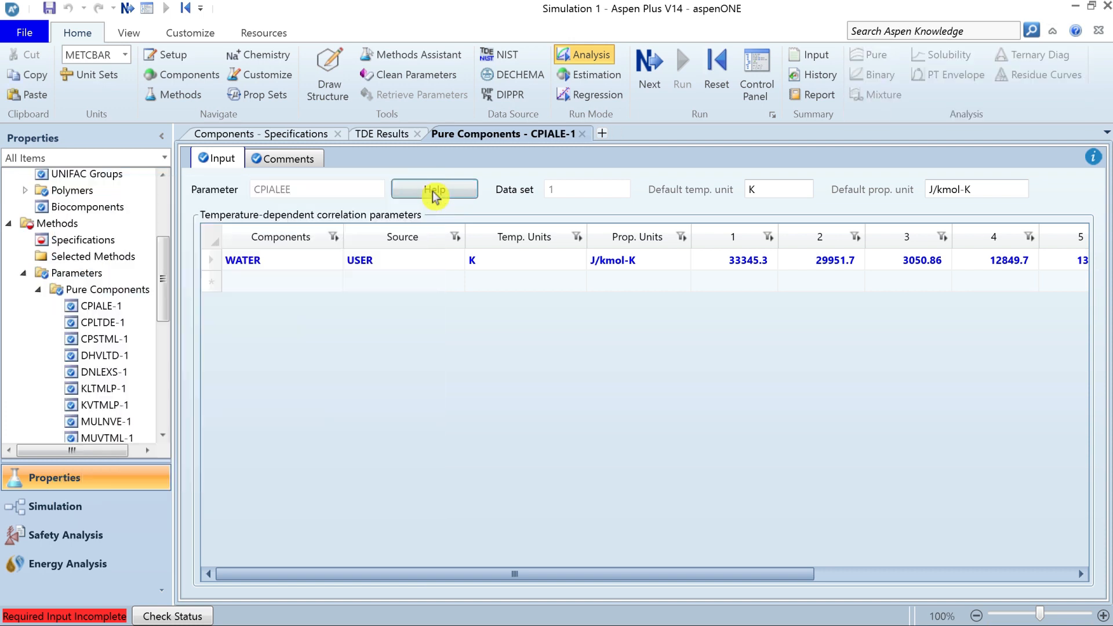
left_click(379, 136)
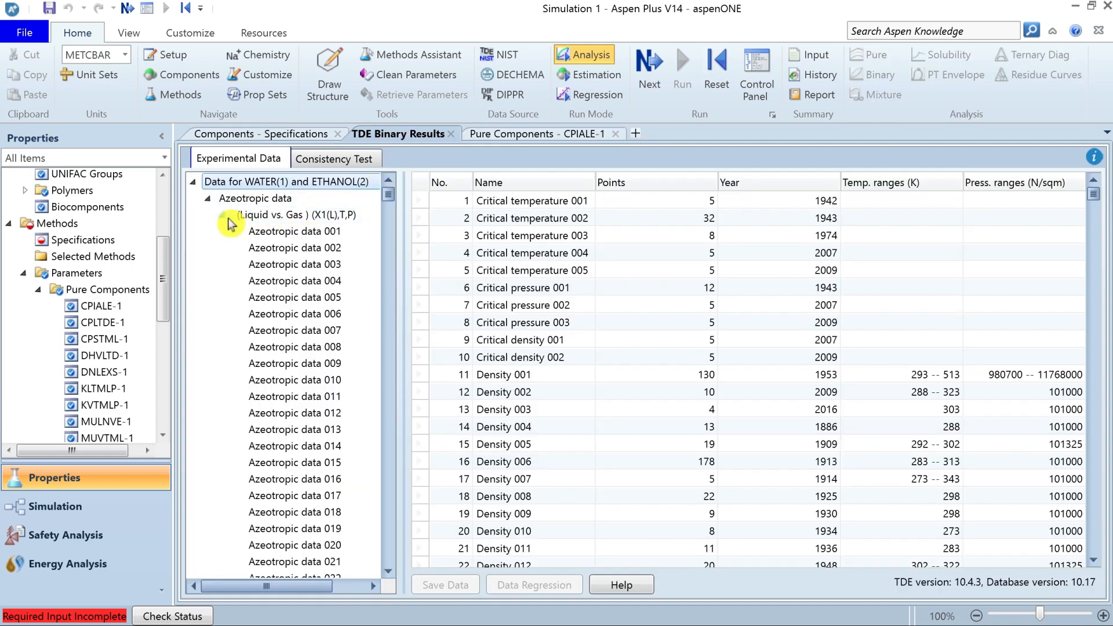
Collapse the azeotropic and the isobaric, isothermal and other binary VLE groups, and view the Critical density 001 data set.
left_click(224, 215)
left_click(224, 248)
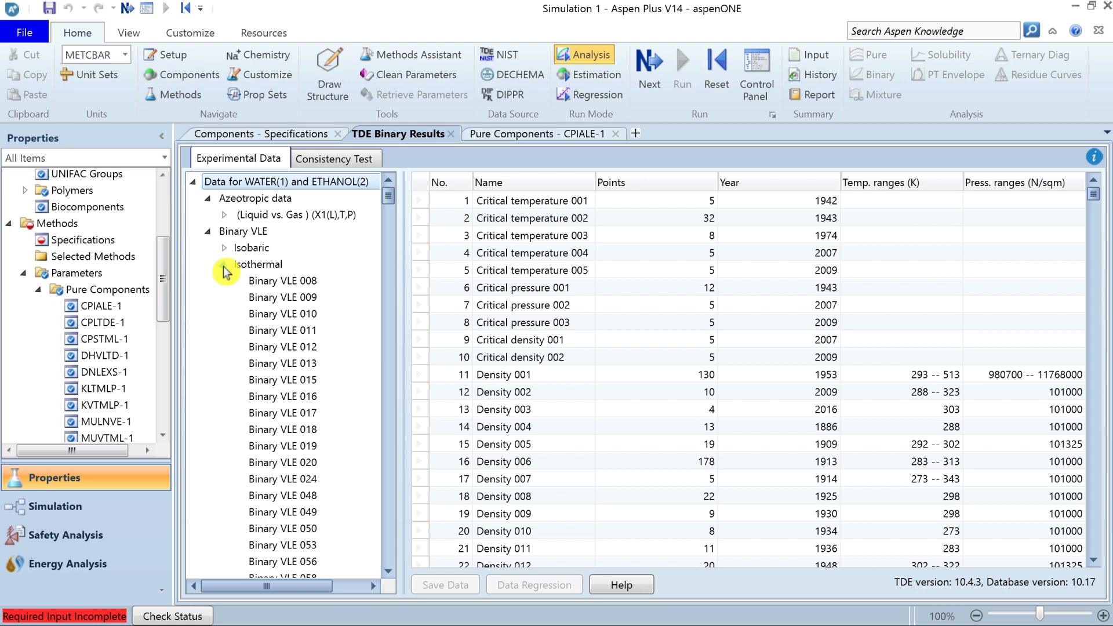
left_click(224, 265)
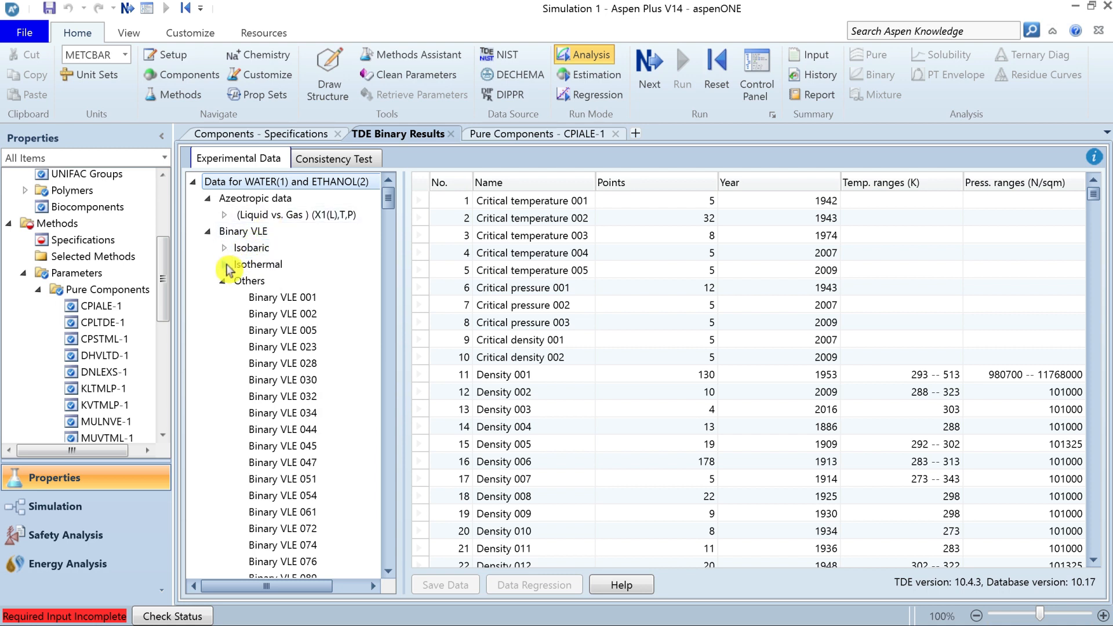
left_click(224, 281)
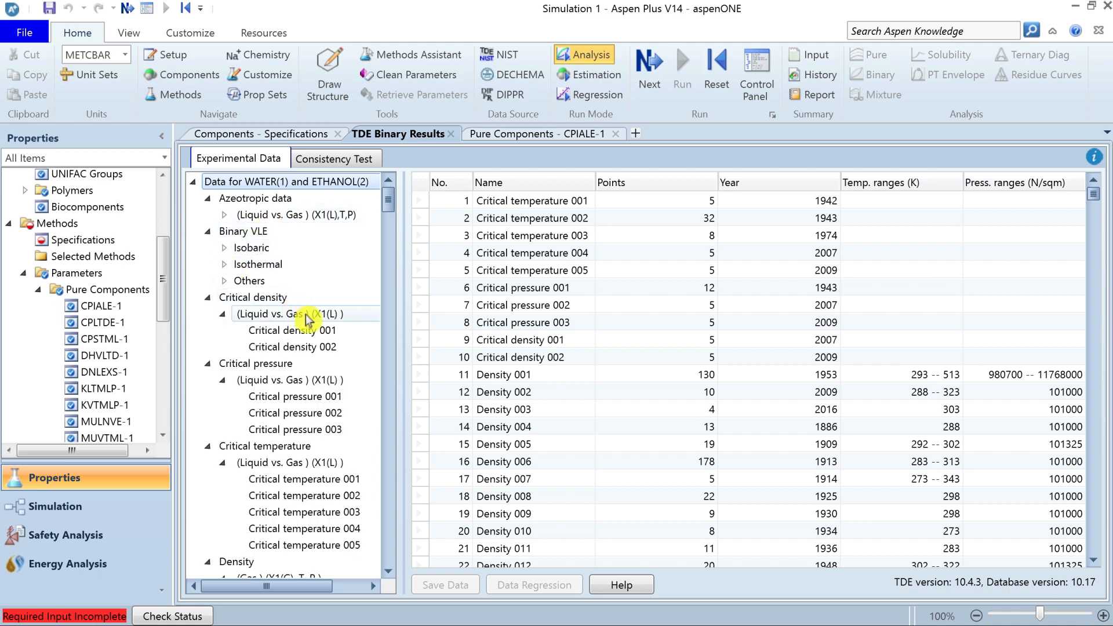
left_click(325, 331)
View the isobaric Binary VLE 003 data set, then list all isobaric data sets and select the whole table.
mouse_move(388, 211)
left_mouse_down()
mouse_move(390, 564)
mouse_move(403, 248)
mouse_move(393, 203)
left_mouse_up()
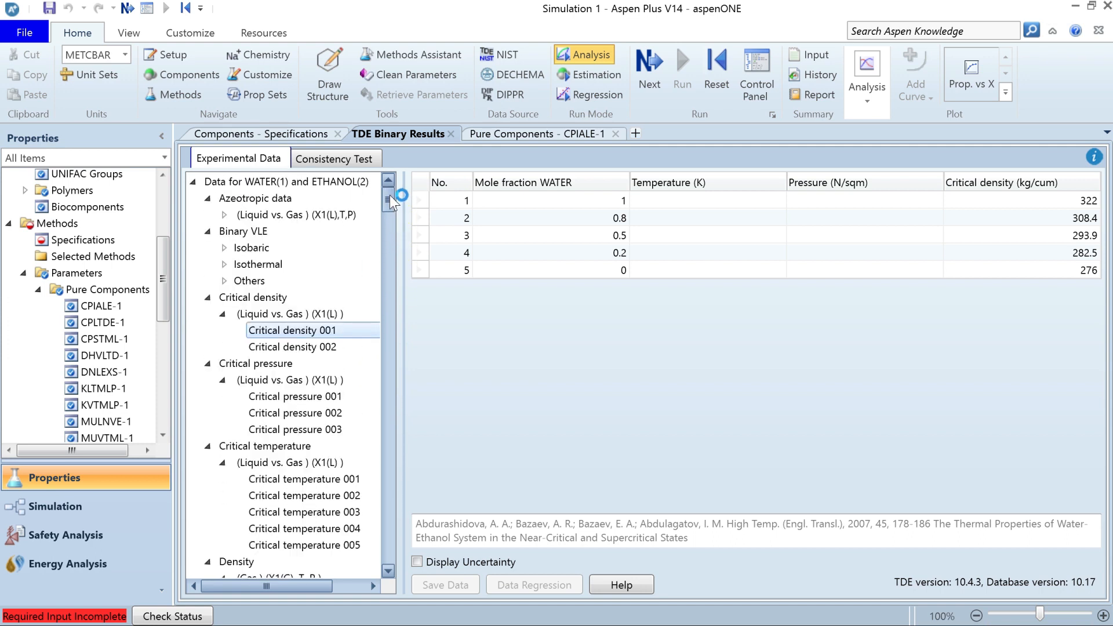
left_click(224, 248)
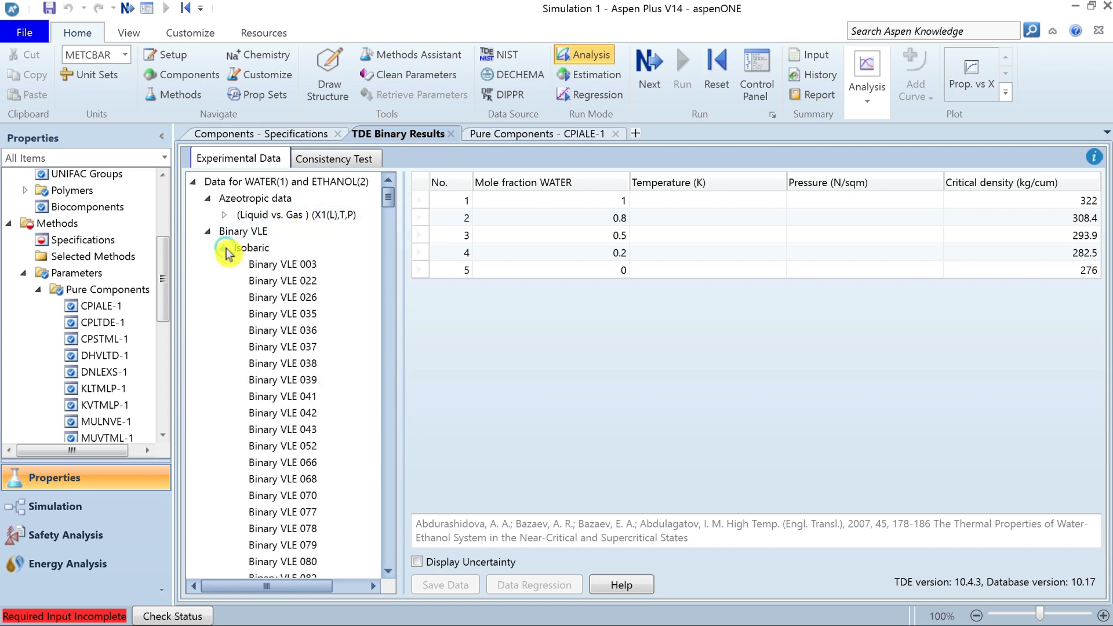
left_click(303, 266)
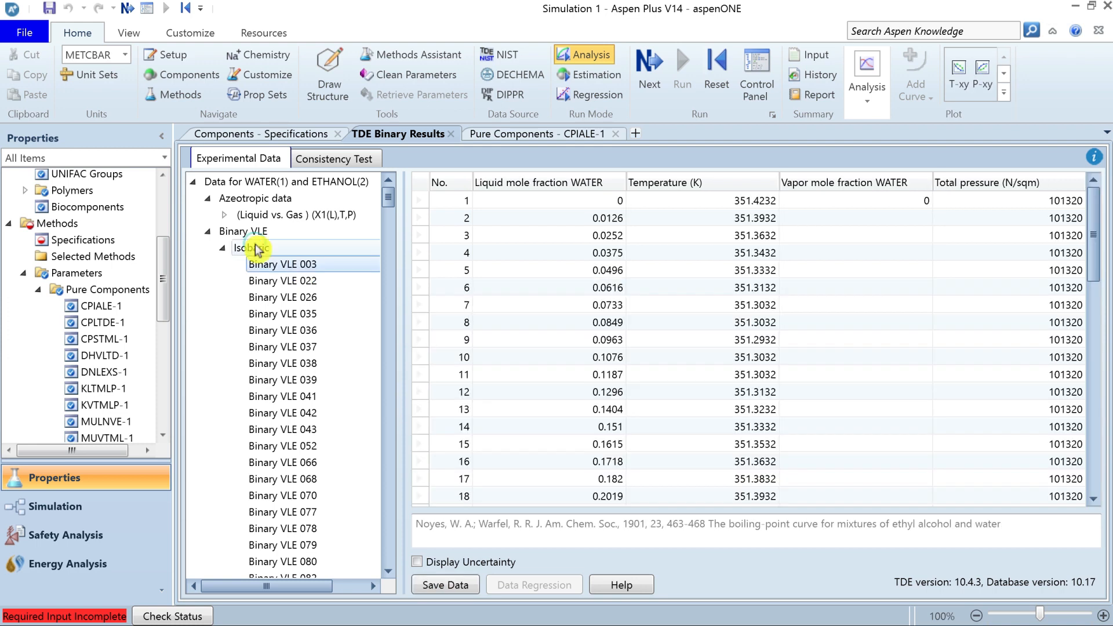
left_click(257, 250)
left_click(271, 247)
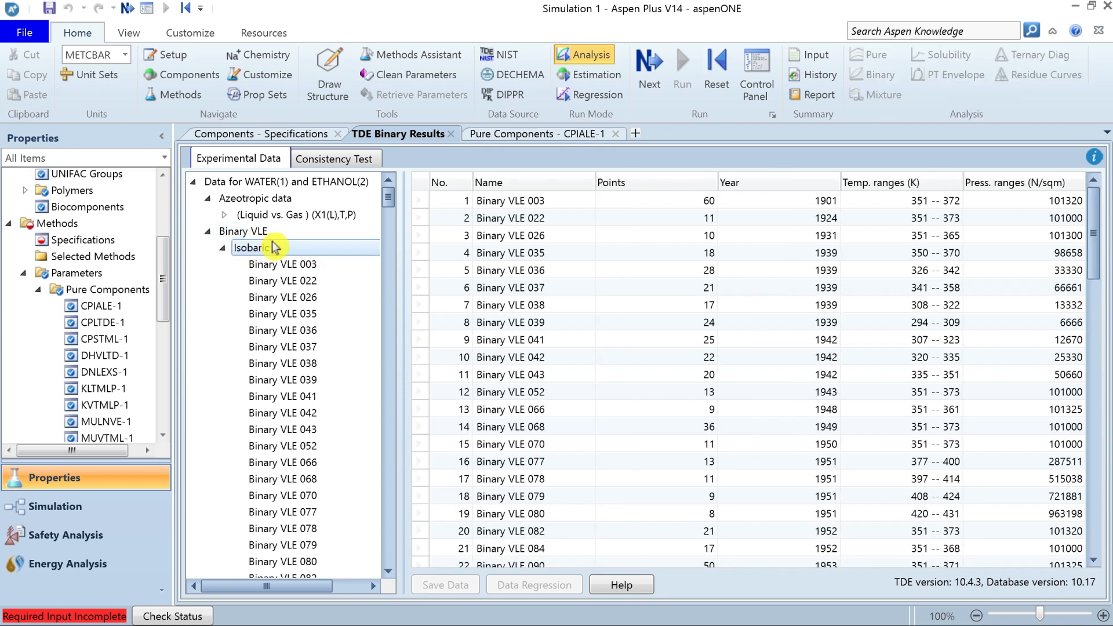
left_click(425, 188)
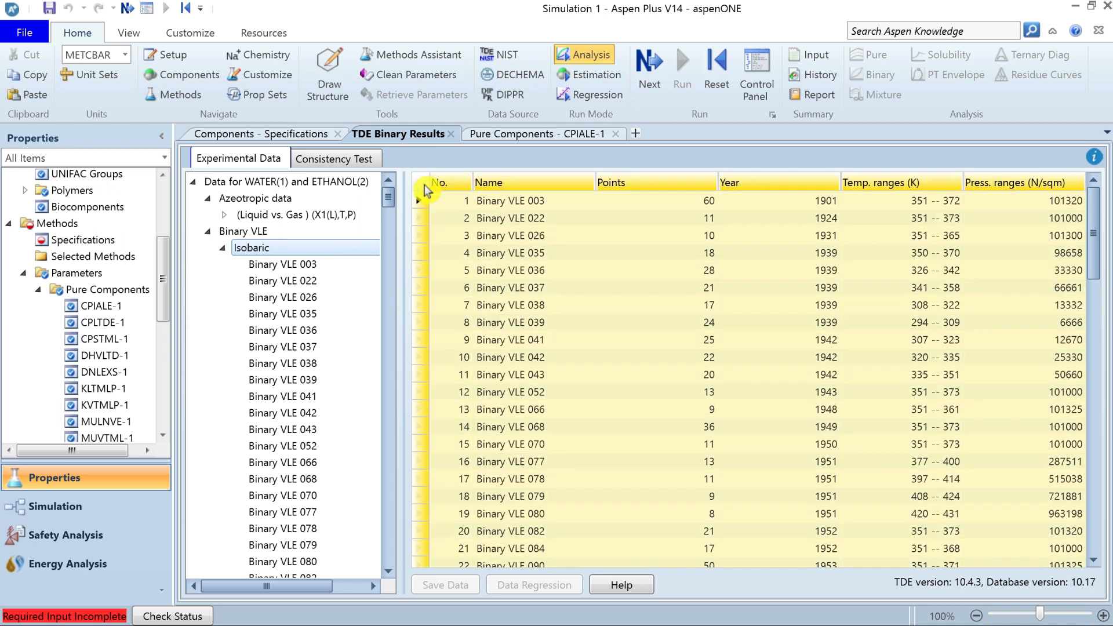
Review the full isobaric data set list and its points, year, temperature range and pressure range columns.
left_click_drag(1093, 228, 1107, 500)
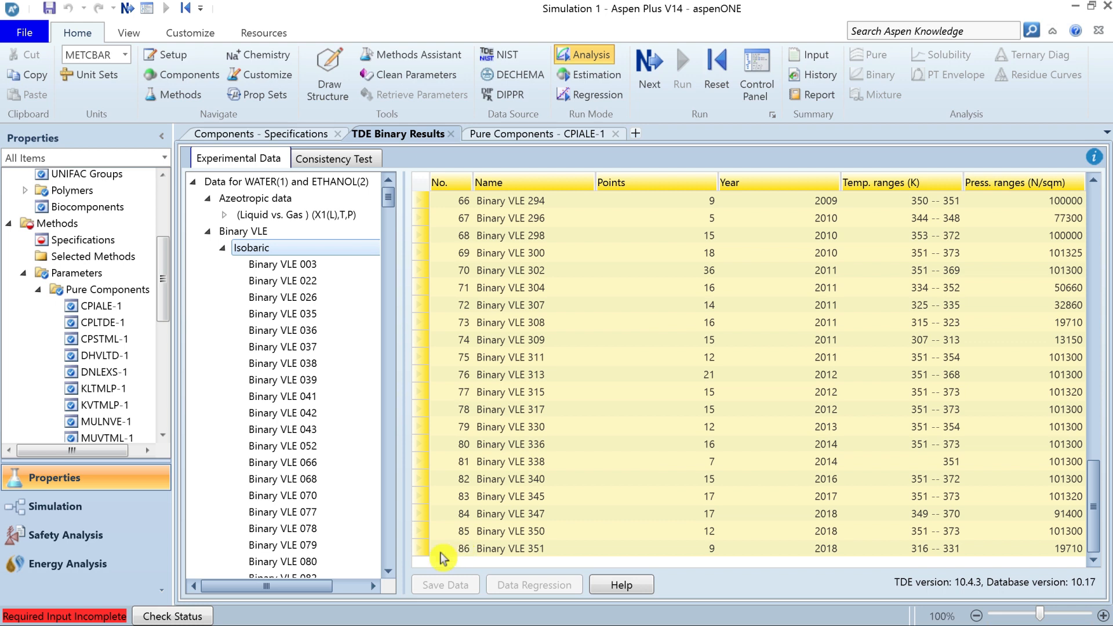
left_click(675, 187)
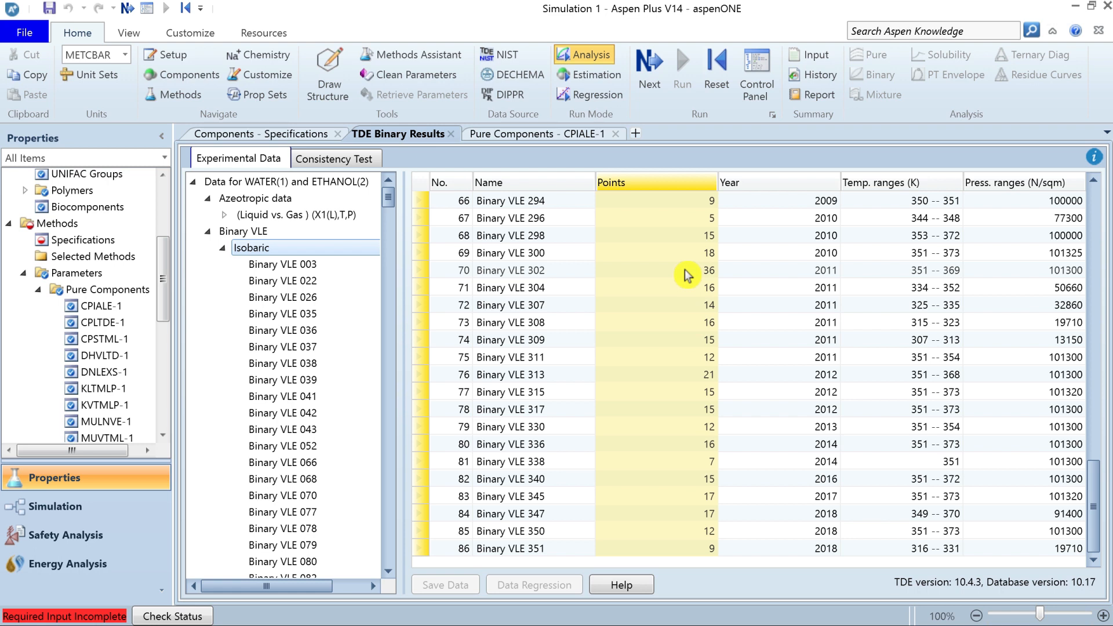
left_click(809, 184)
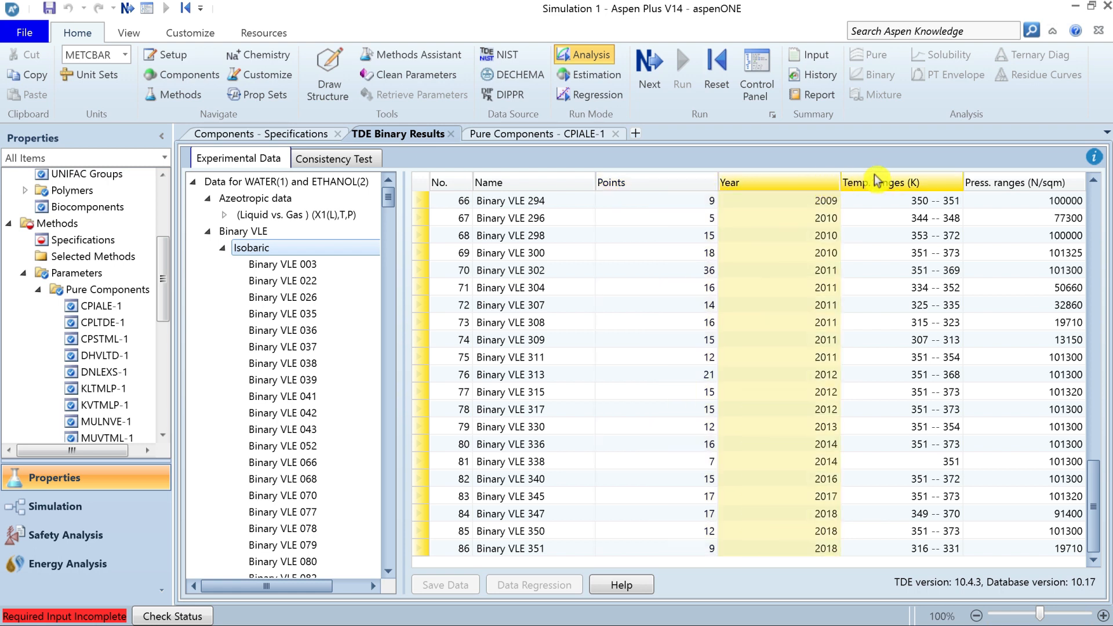
left_click(911, 183)
left_click(994, 184)
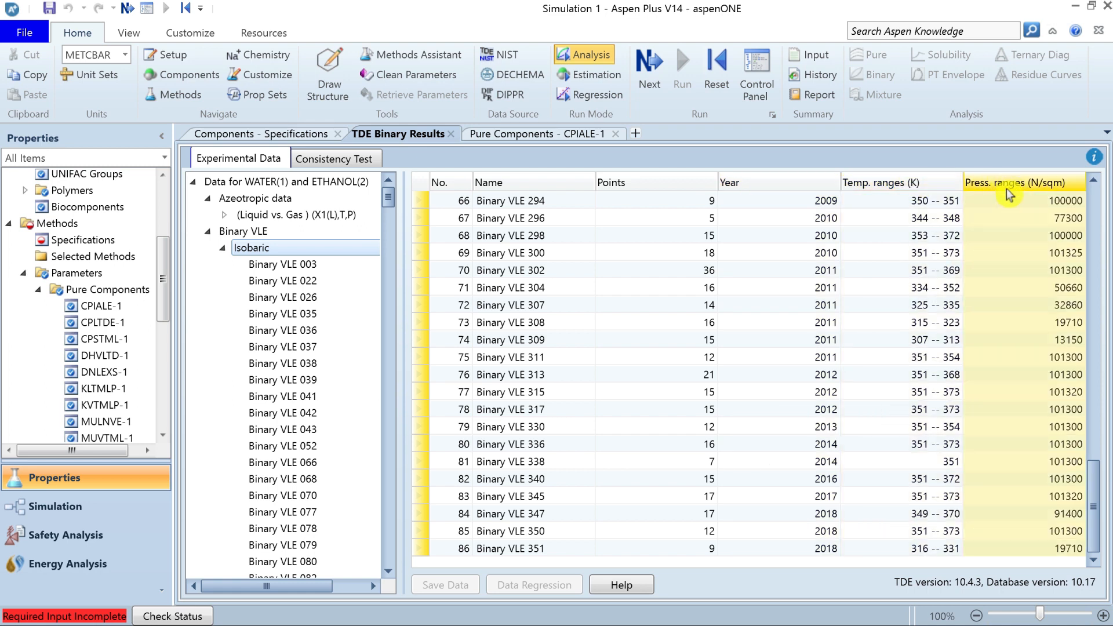
left_click_drag(1093, 506, 1091, 229)
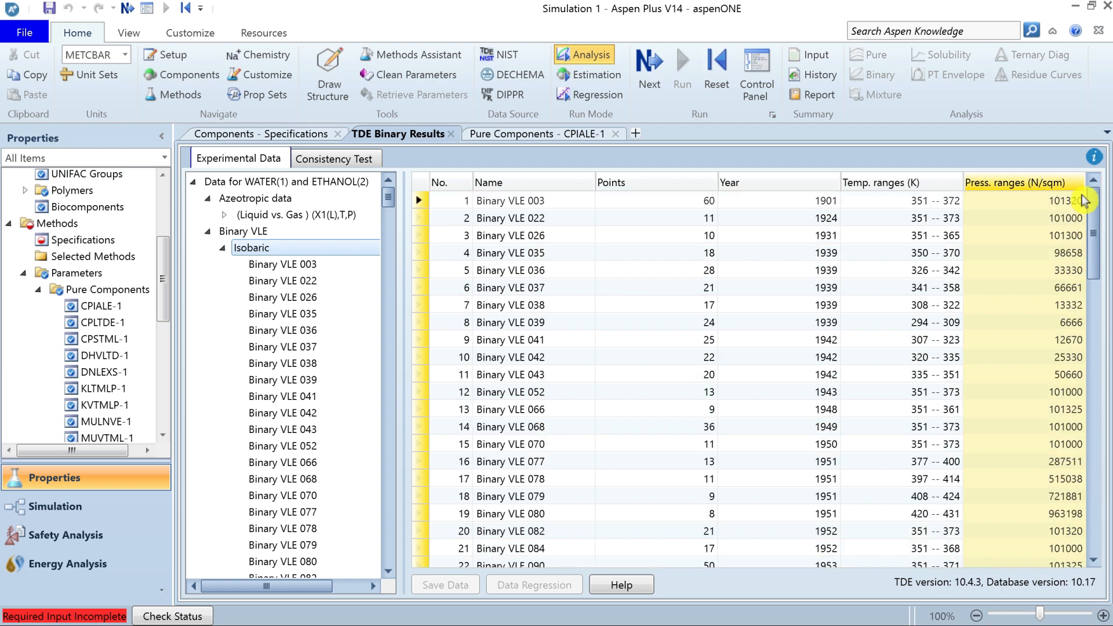
Examine the isobaric list entry for Binary VLE 003: name, points, year, temperature range and pressure.
left_click(629, 205)
left_click(552, 204)
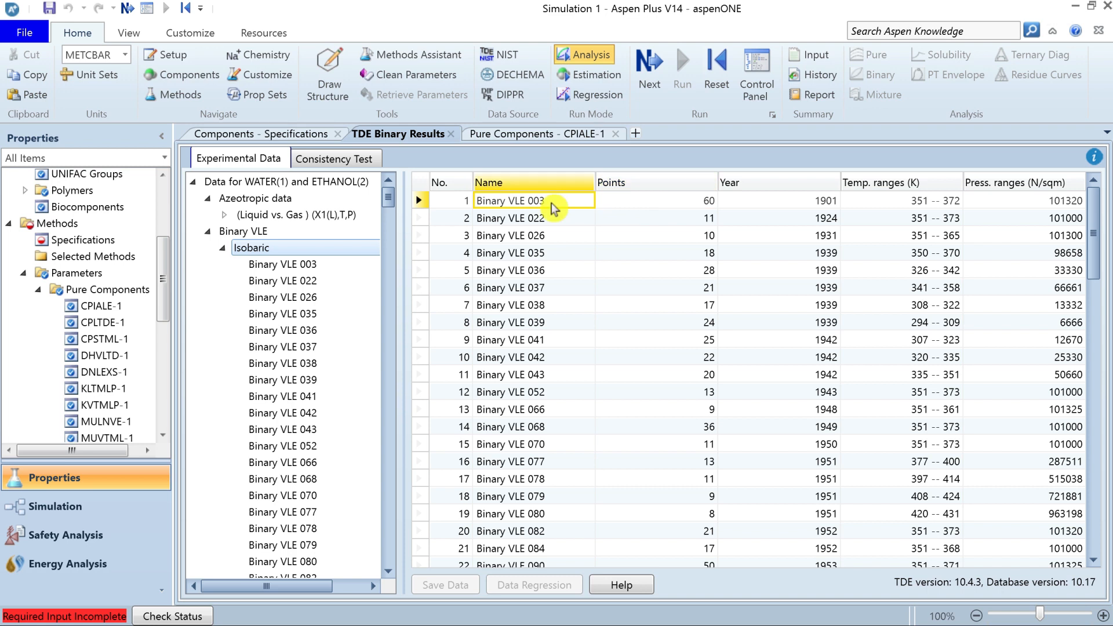
left_click(690, 204)
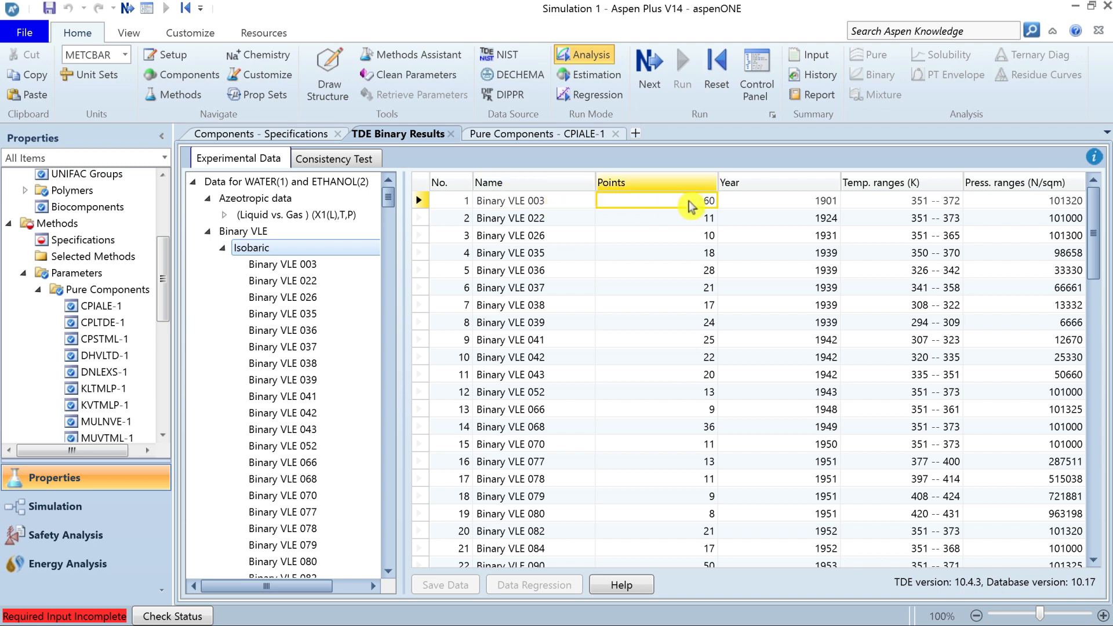
left_click(809, 206)
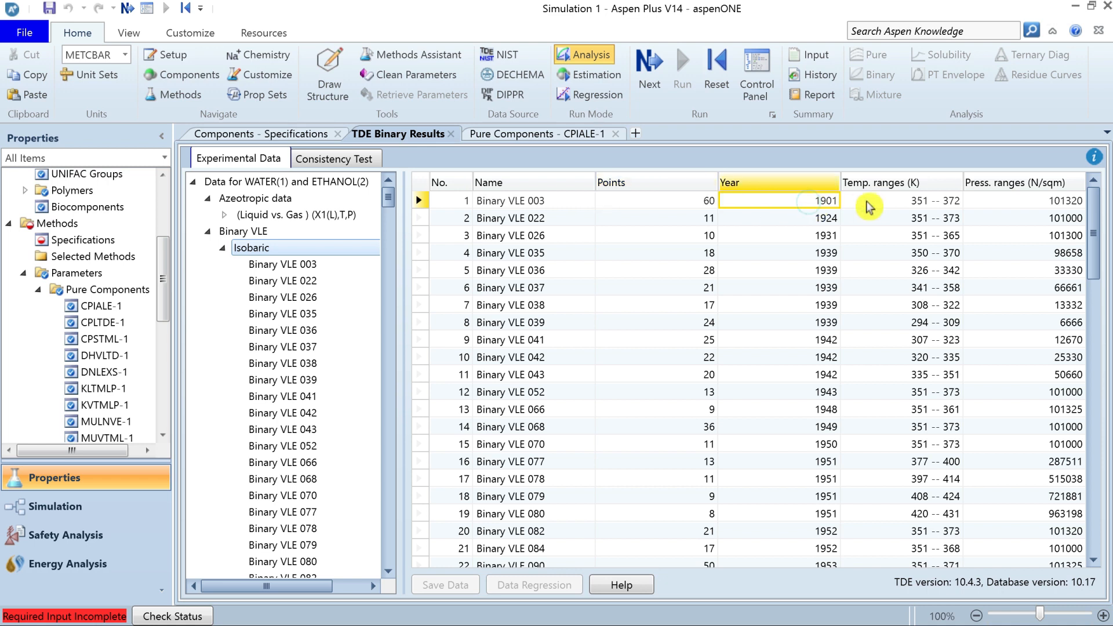
left_click(903, 209)
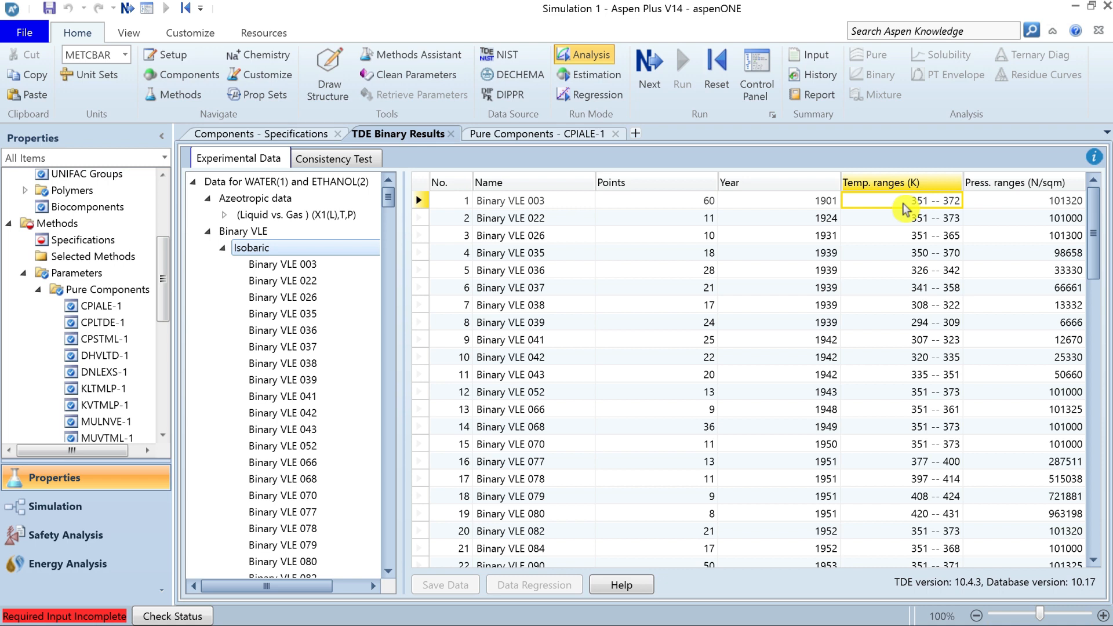
left_click(1012, 206)
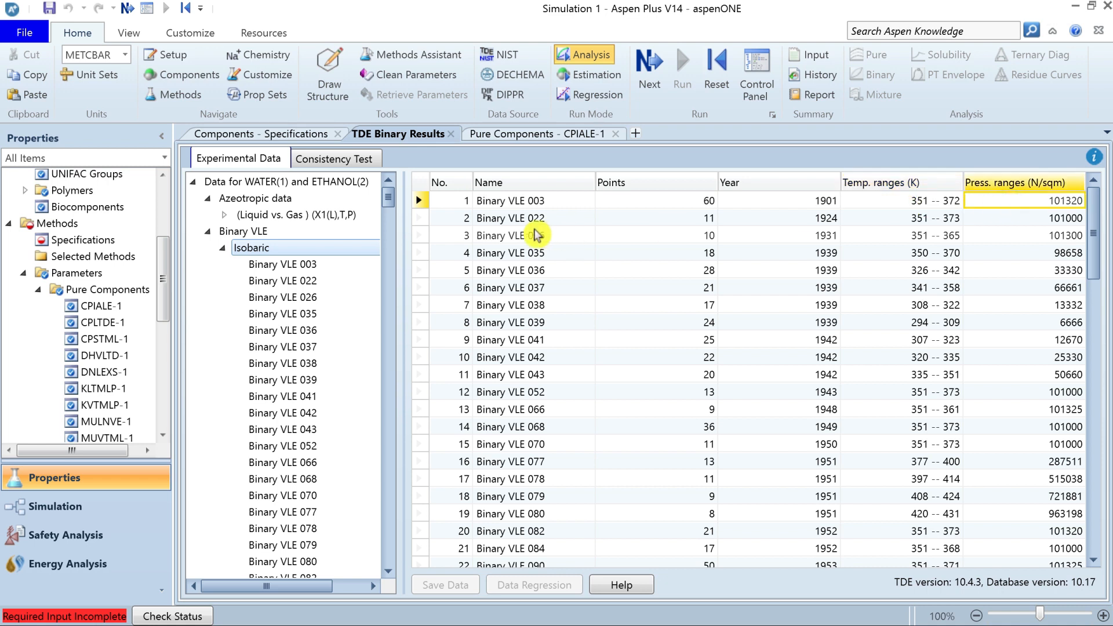
Open the isobaric Binary VLE 003 data set and review its literature reference and its data points from first to last.
left_click(294, 264)
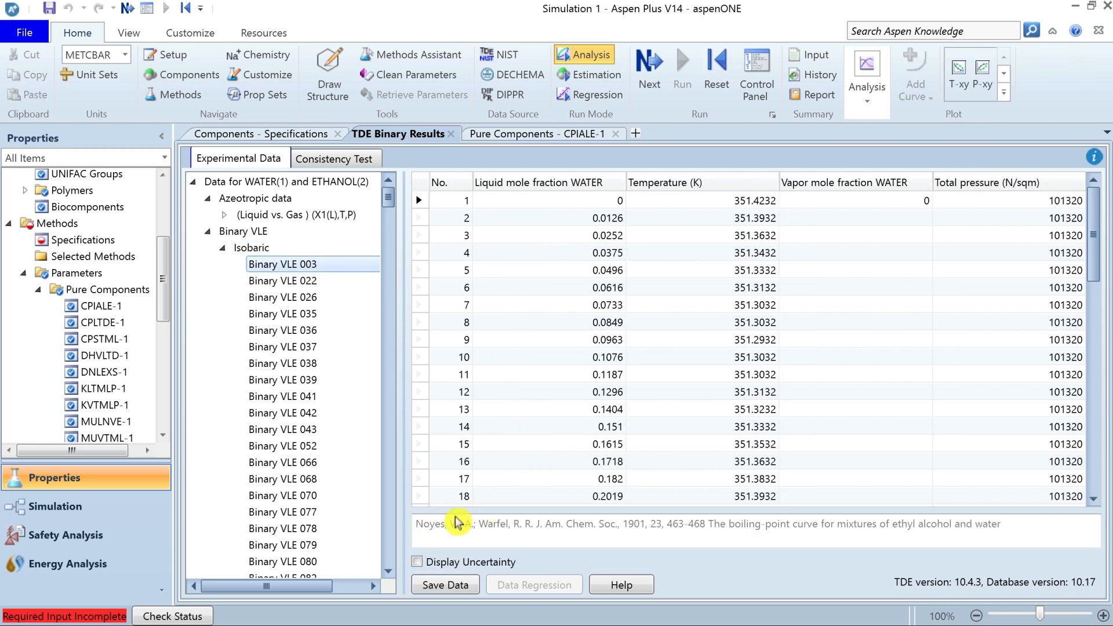
left_click_drag(639, 524, 1002, 524)
left_click(1101, 275)
left_click_drag(1101, 276, 1094, 483)
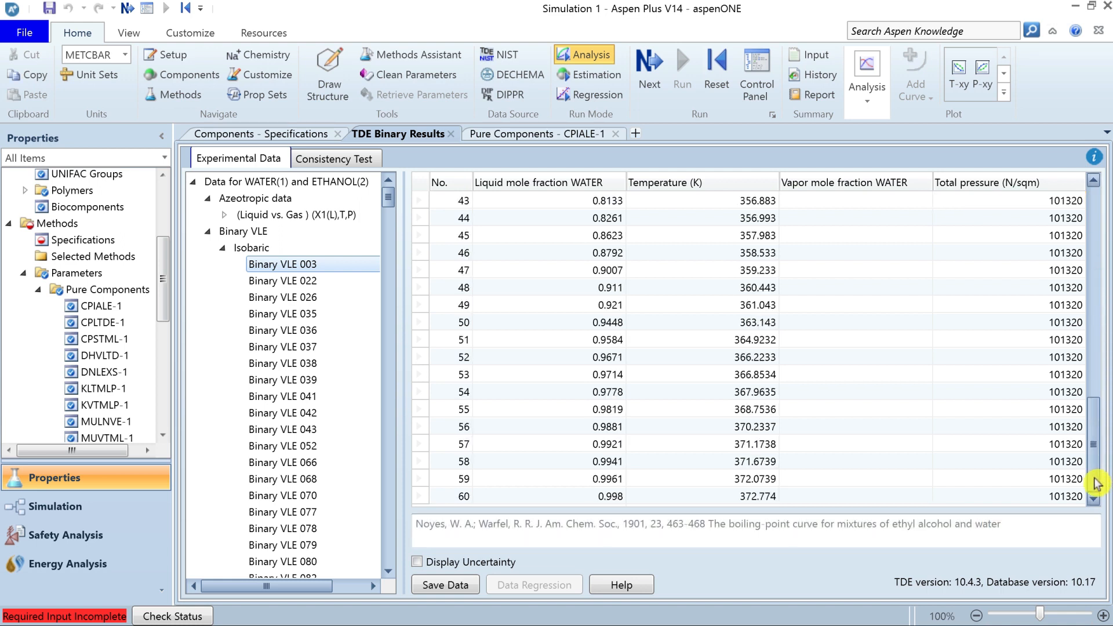
left_click(461, 495)
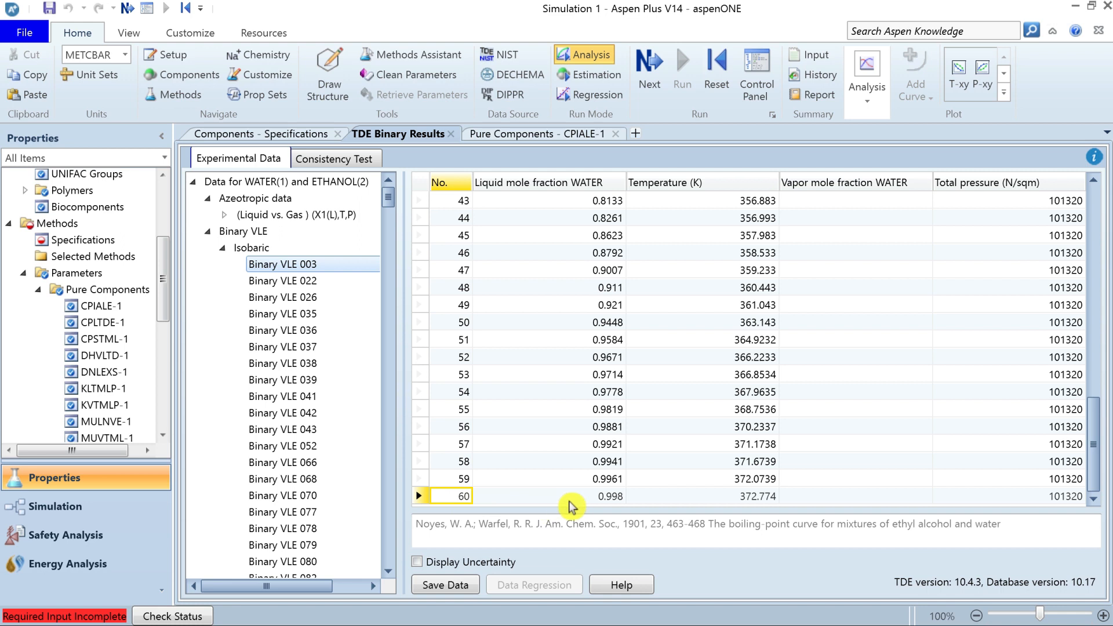
left_click(613, 496)
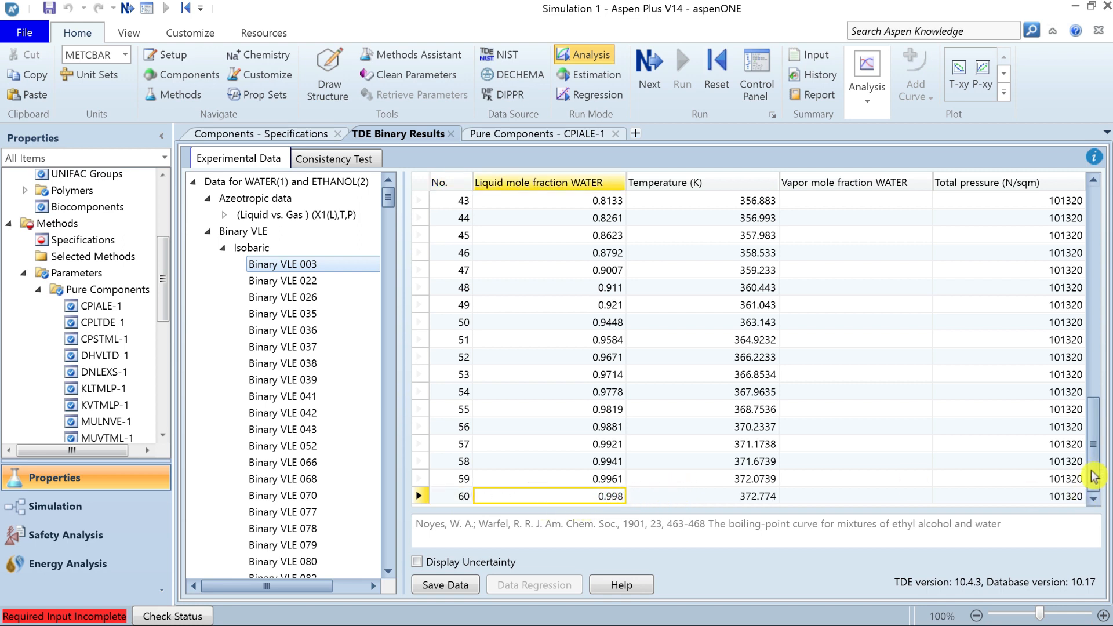
left_click_drag(1095, 466, 1102, 219)
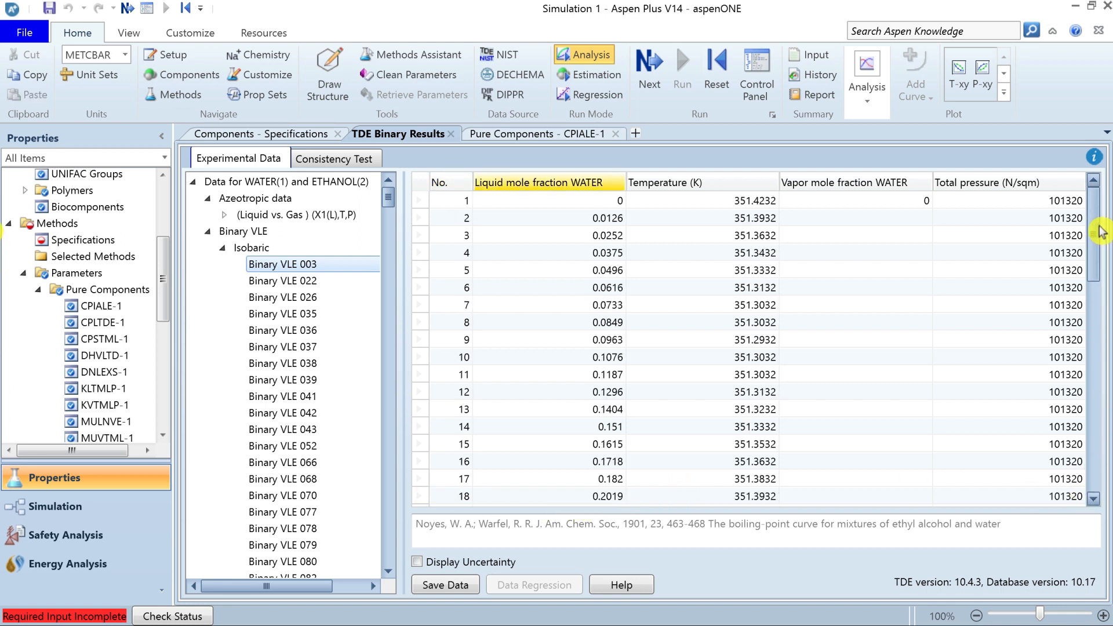
left_click(603, 204)
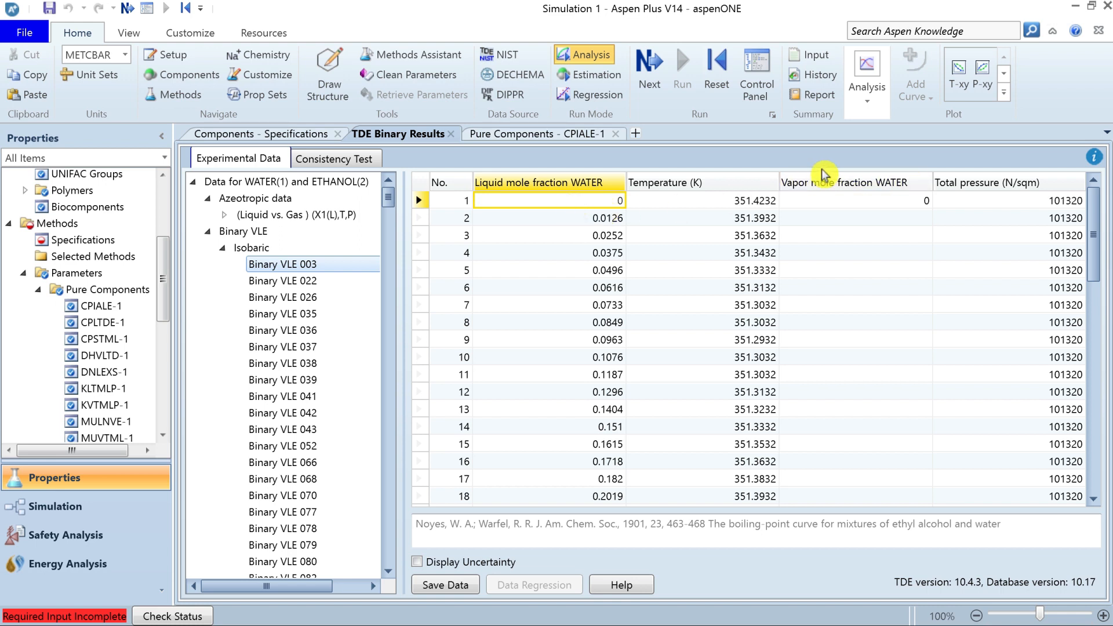
Plot the T-xy diagram of the Binary VLE 003 data, inspect it and close the plot.
left_click(959, 76)
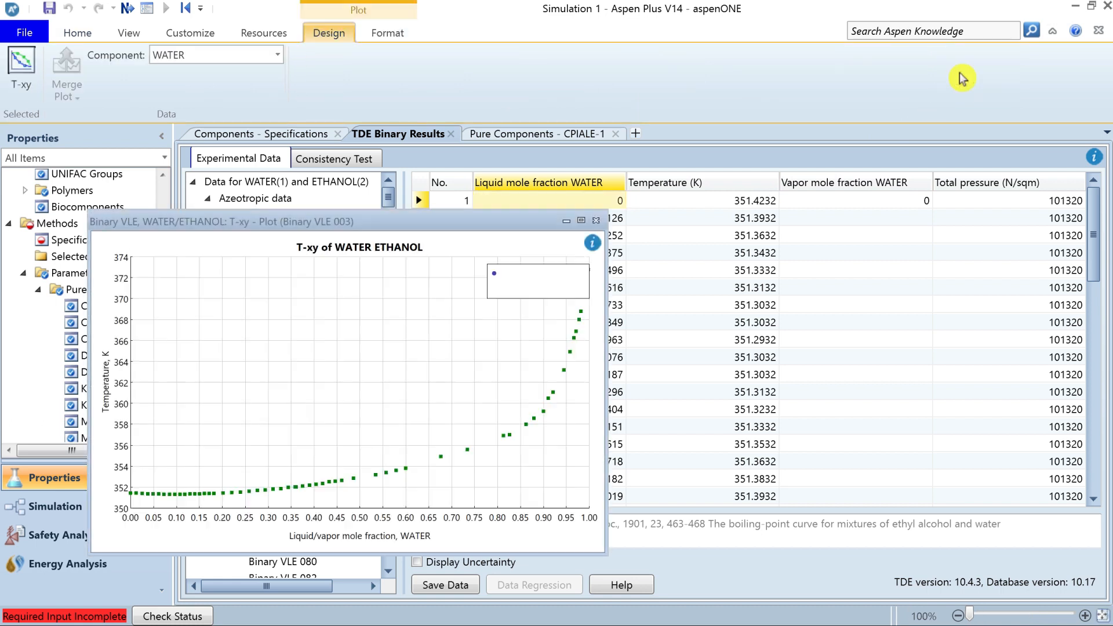
left_click_drag(474, 227, 496, 145)
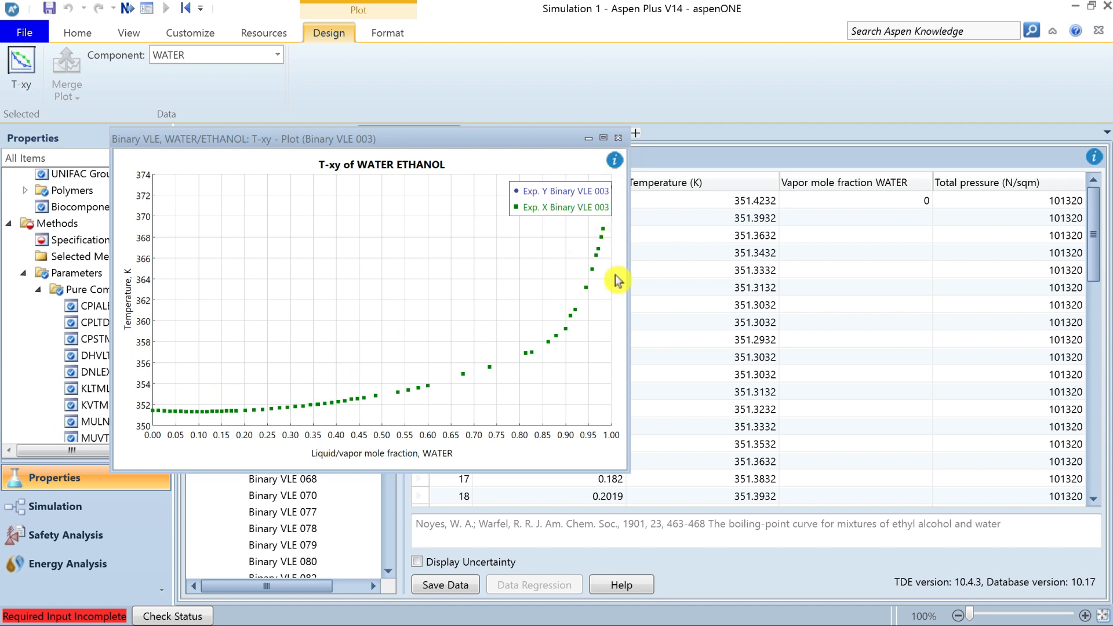
left_click(618, 137)
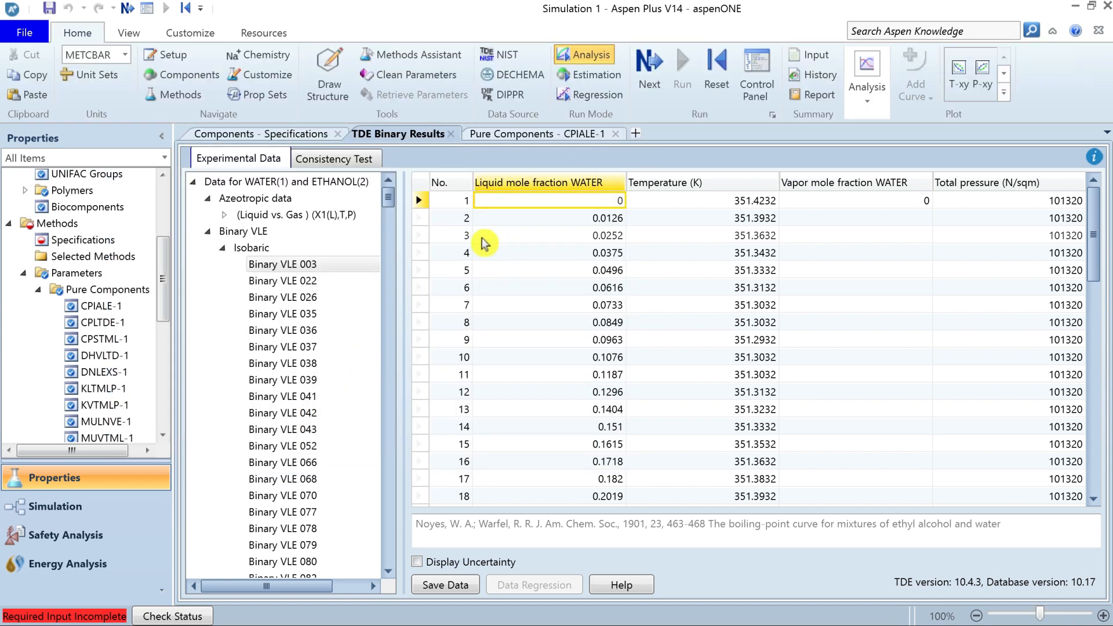
Run the NIST/TDE thermodynamic consistency tests on all WATER–ETHANOL VLE data sets.
left_click(339, 169)
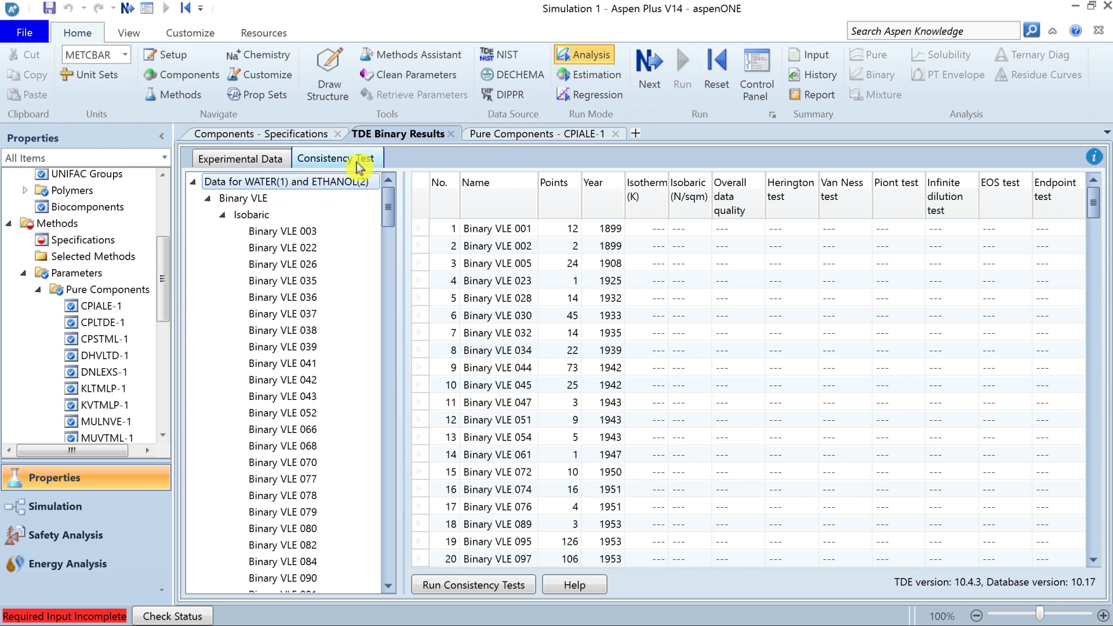
left_click(475, 586)
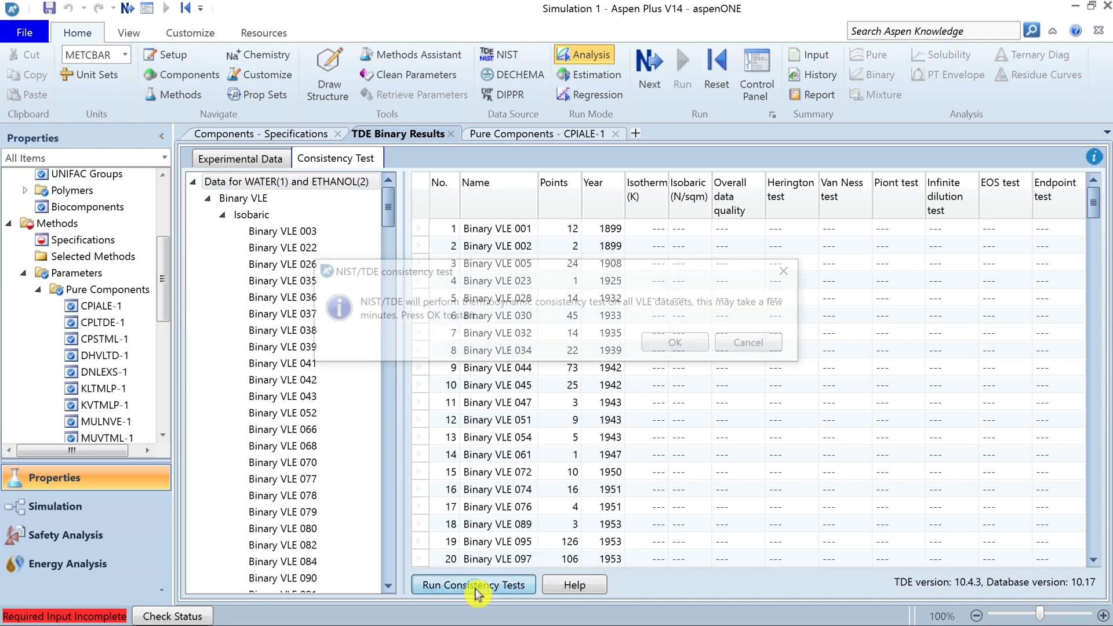
left_click(678, 346)
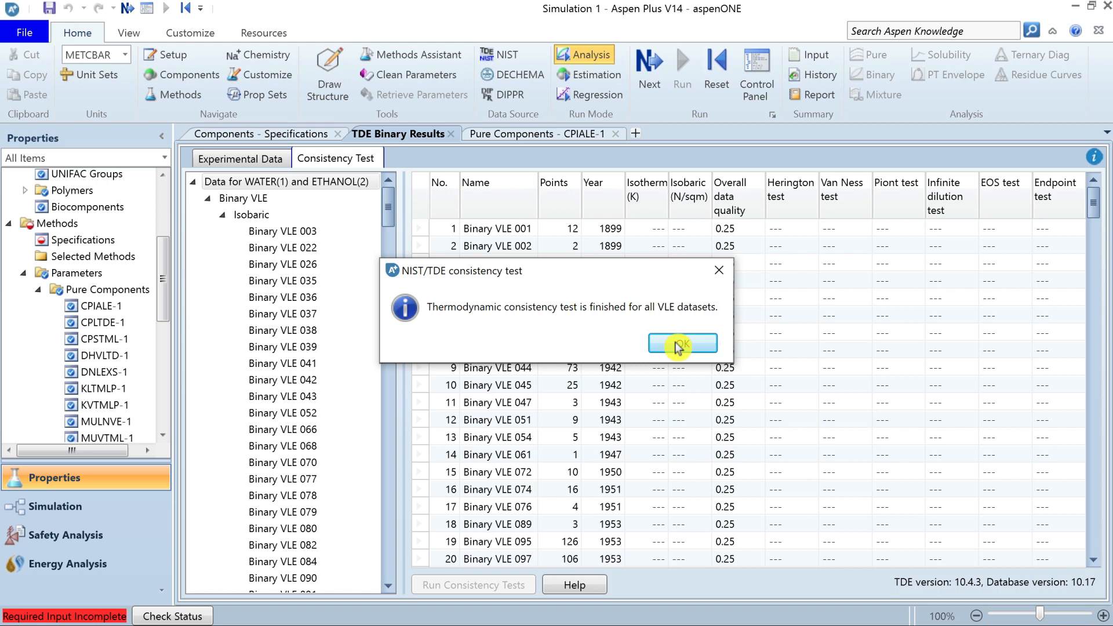
left_click(687, 347)
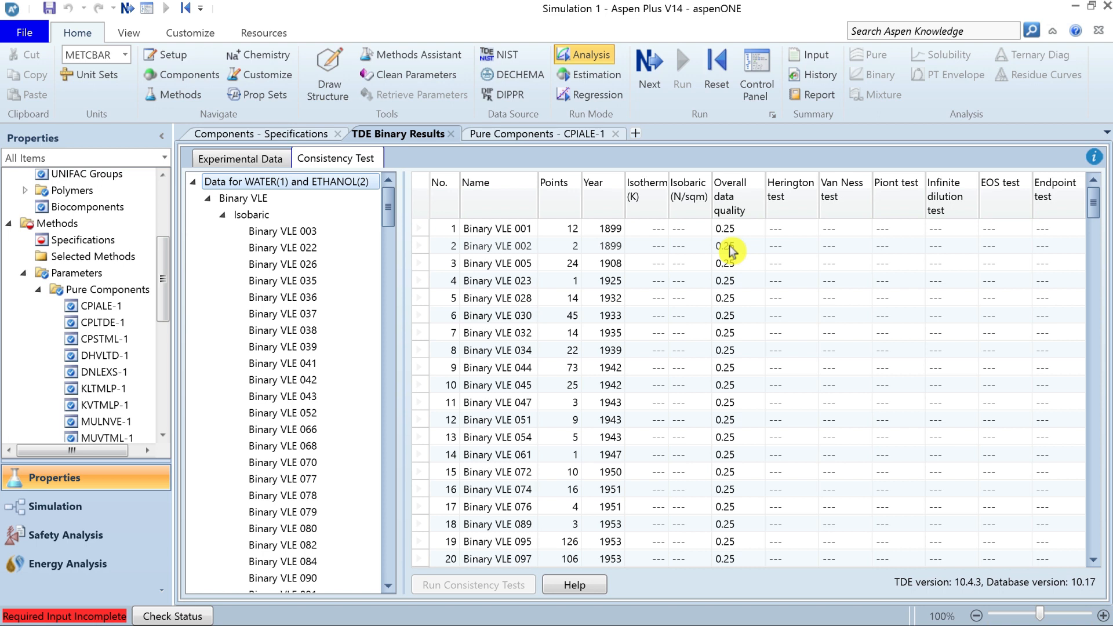
Review the Herington, Van Ness, Point, Infinite dilution, EOS and Endpoint test columns of the consistency results.
left_click(784, 206)
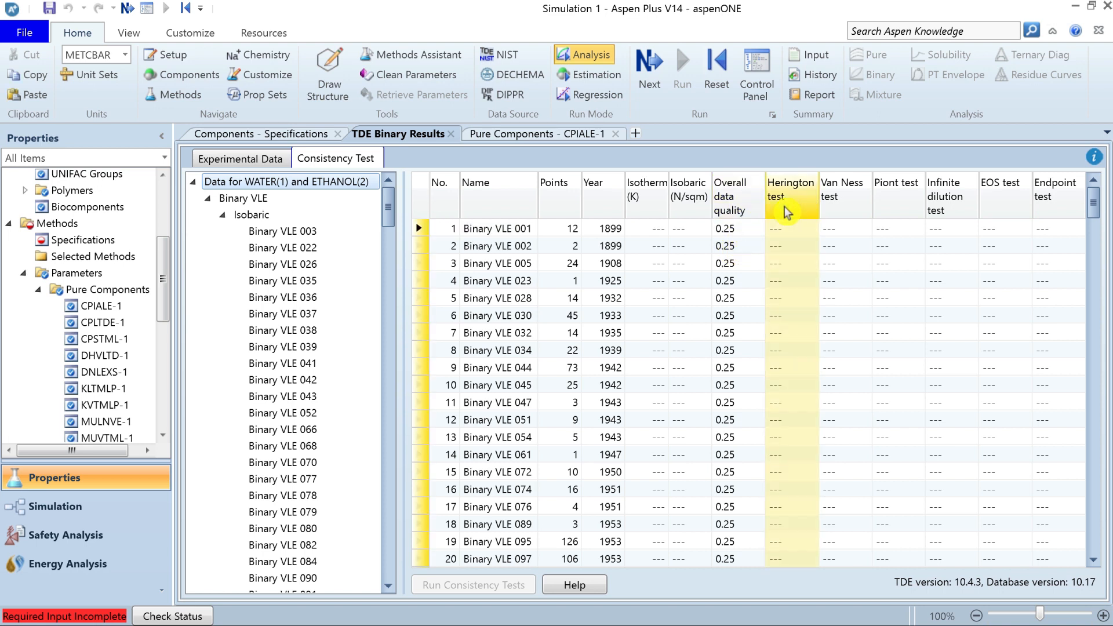
left_click(841, 205)
left_click(891, 208)
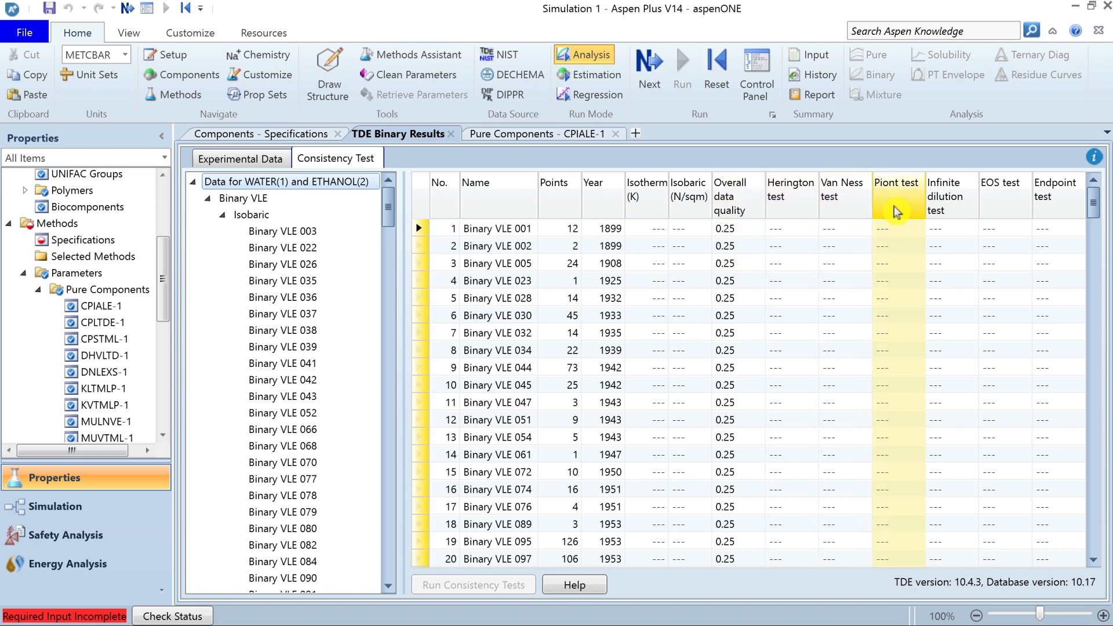
left_click(957, 214)
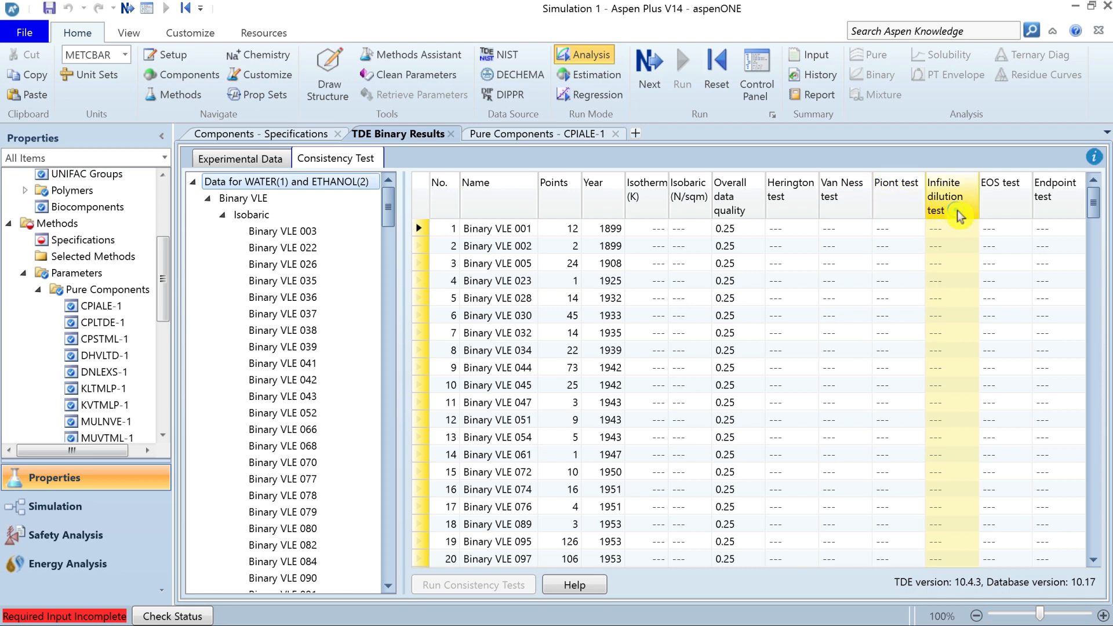
left_click(1004, 213)
left_click(1060, 218)
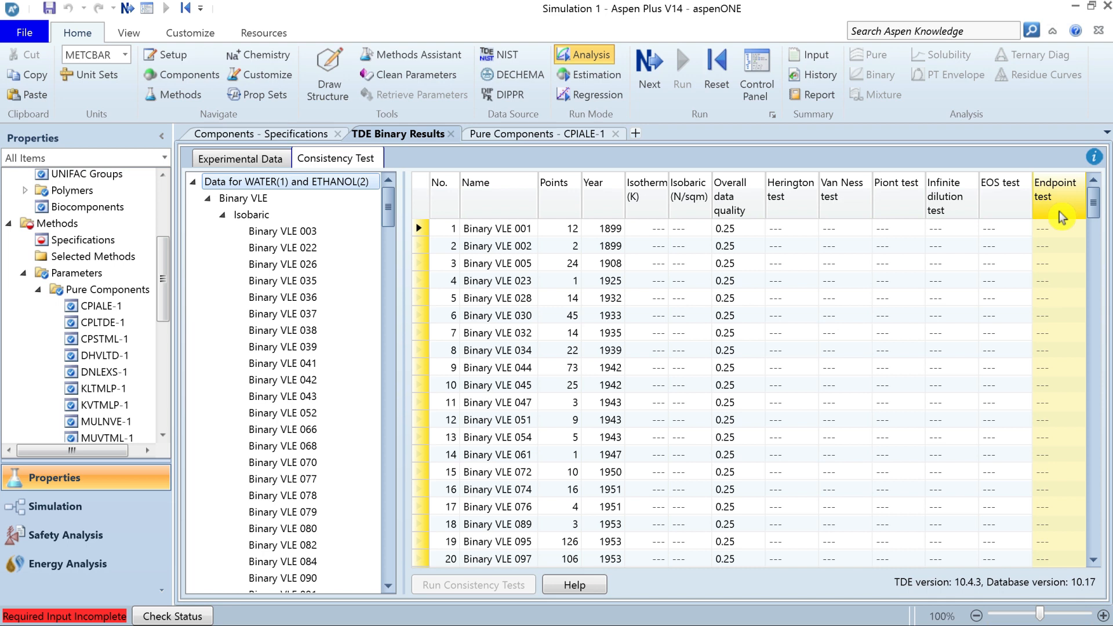
Sort the consistency test results by overall data quality in descending order and look through the sorted list.
left_click(741, 212)
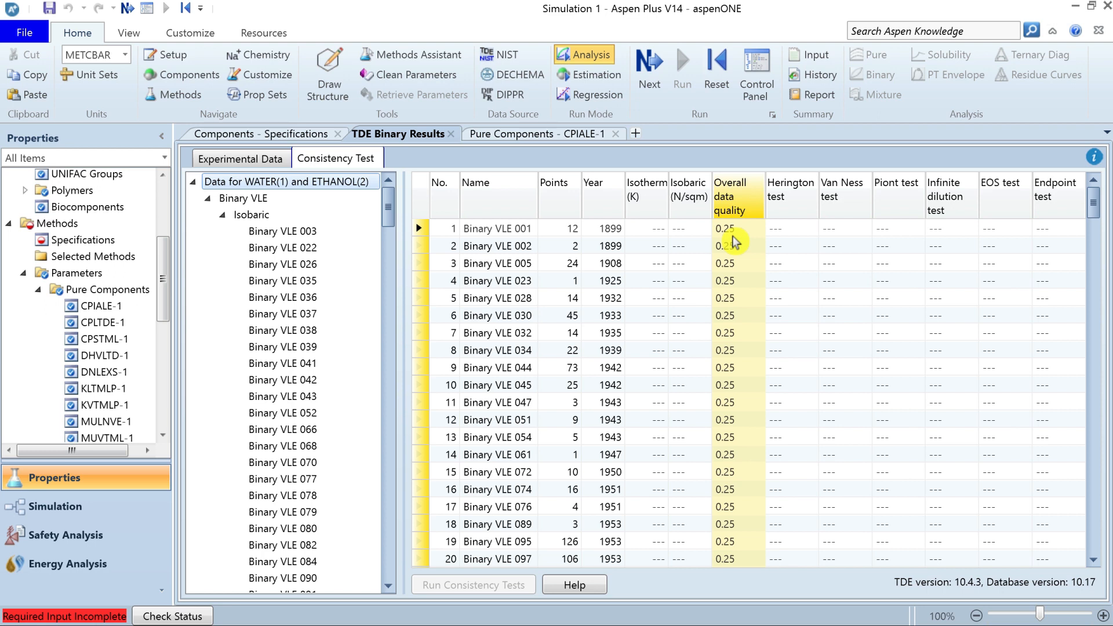
right_click(734, 205)
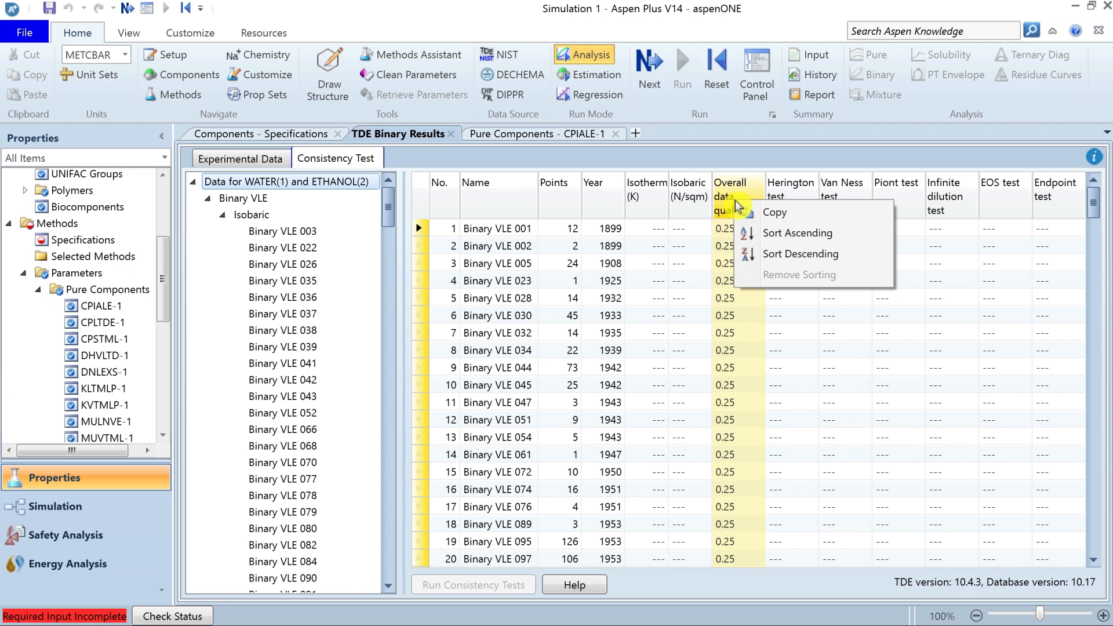
left_click(789, 257)
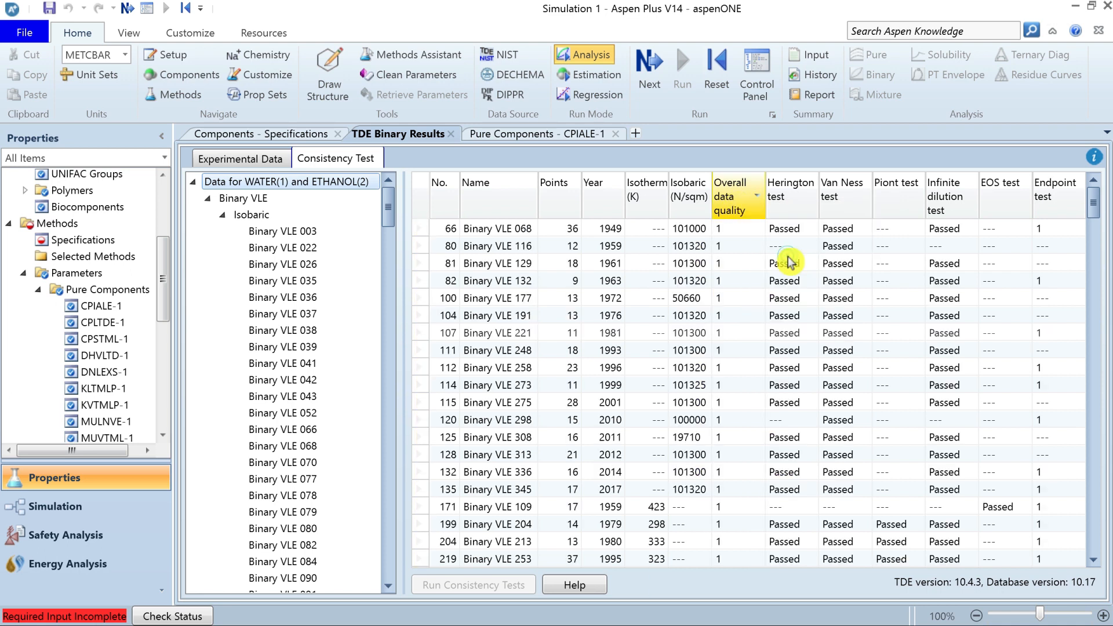
left_click(735, 204)
left_click_drag(1094, 214, 1101, 545)
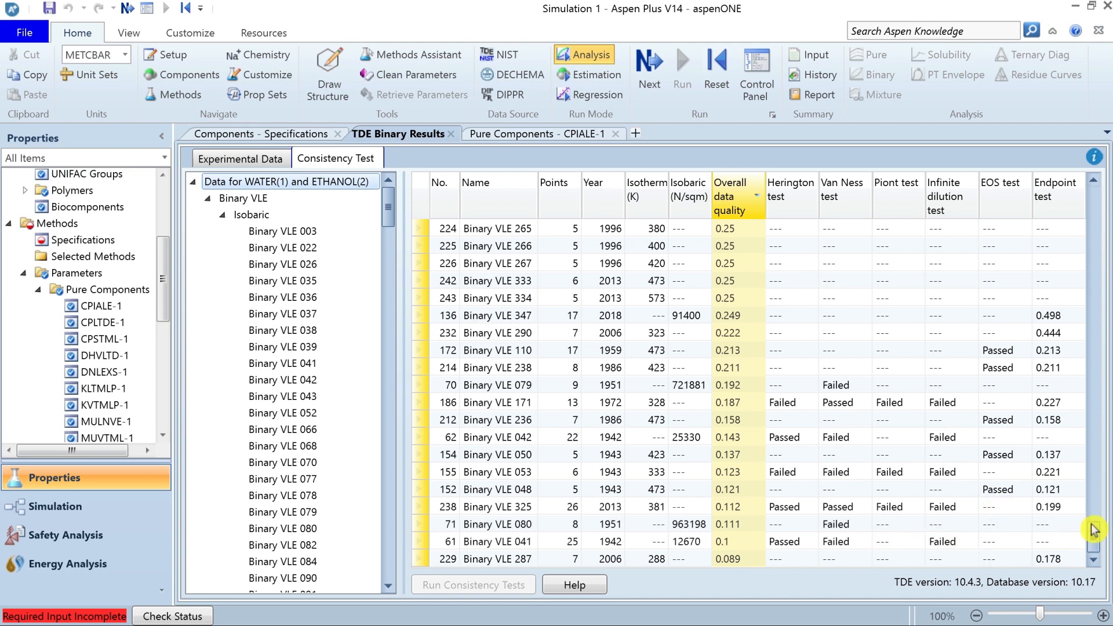
left_click_drag(1095, 543, 1085, 206)
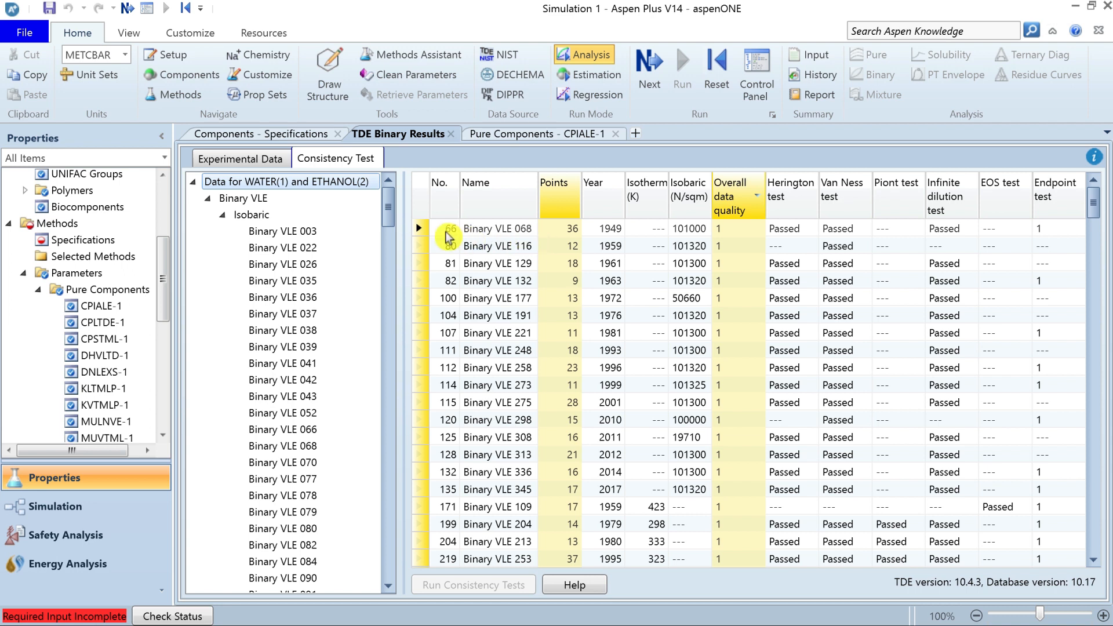
Select Binary VLE 068 in the sorted consistency results and open its isobaric experimental data set.
left_click(434, 229)
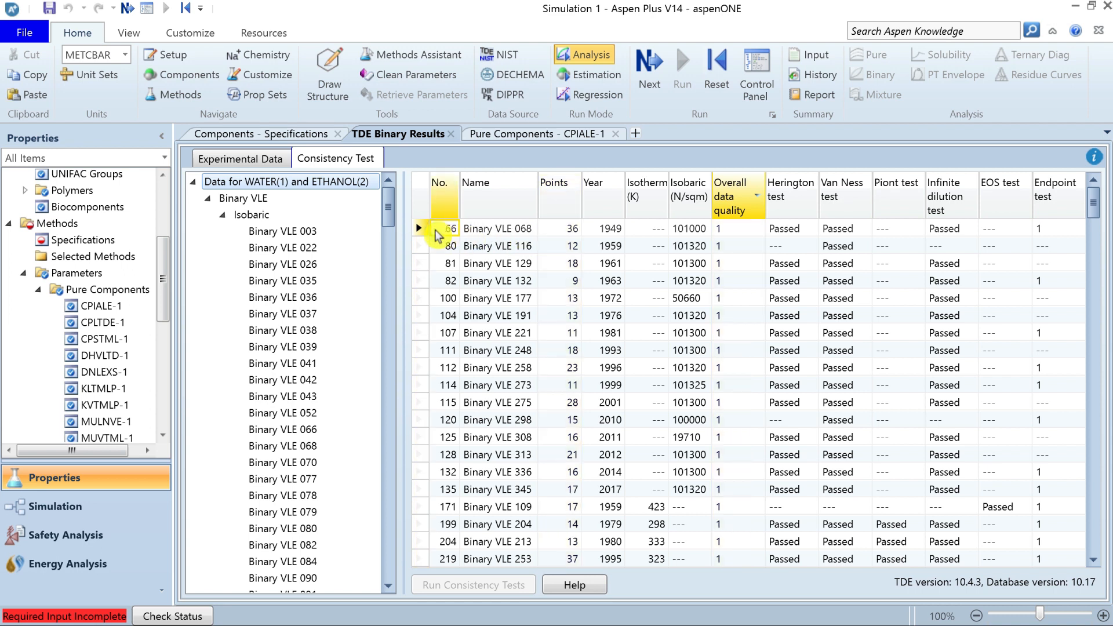
left_click(420, 229)
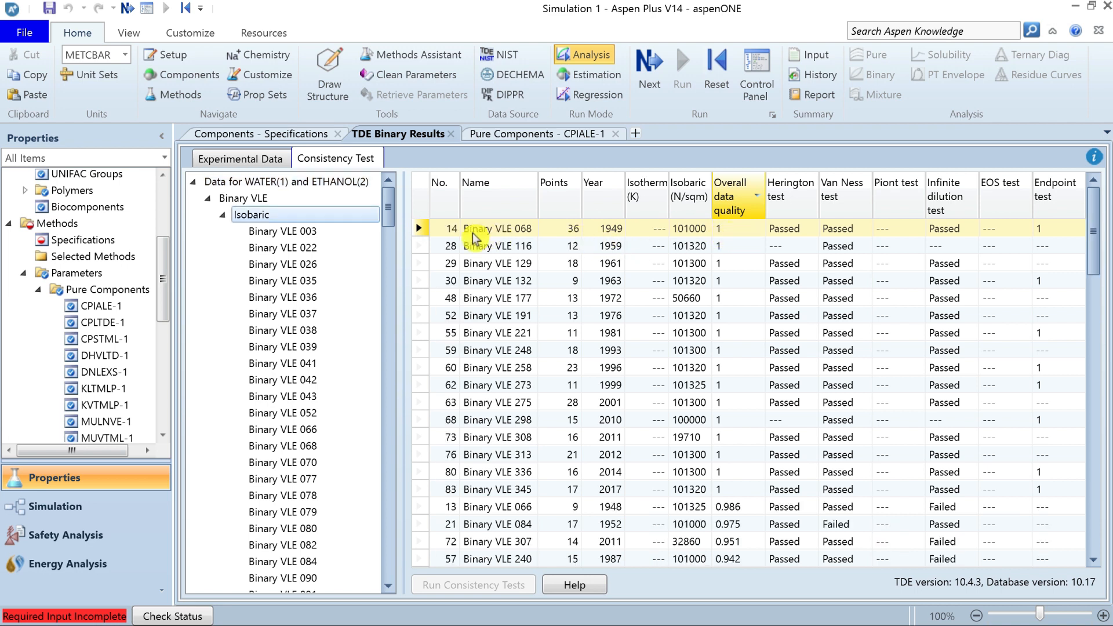
left_click(257, 166)
left_click(320, 480)
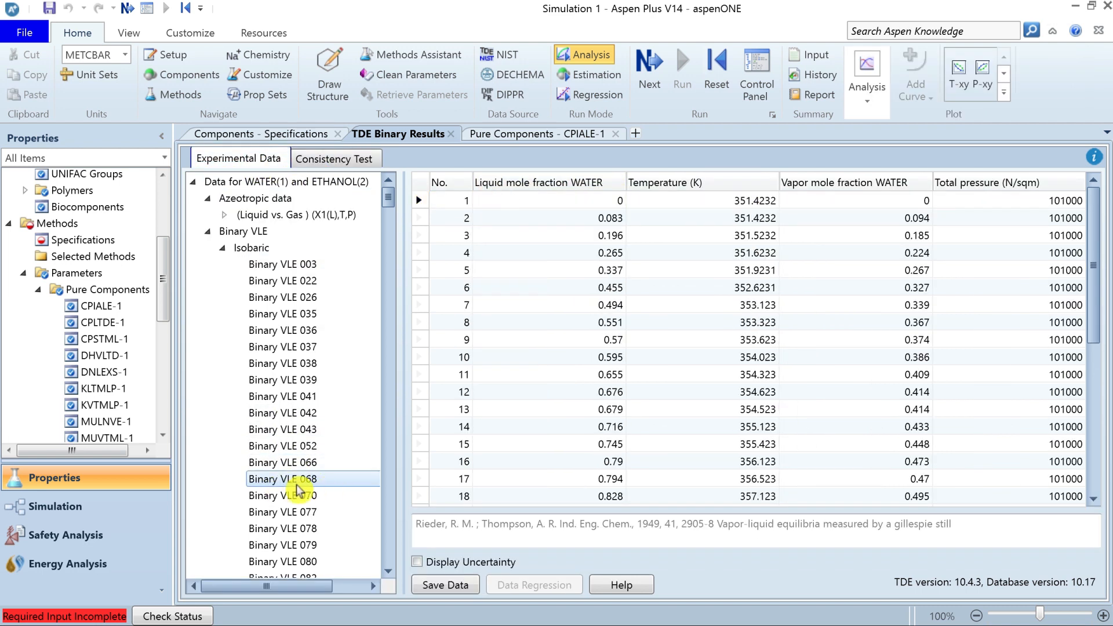
Plot the T-xy diagram of Binary VLE 068, close the plot, and copy the data set's entire experimental table.
left_click(960, 74)
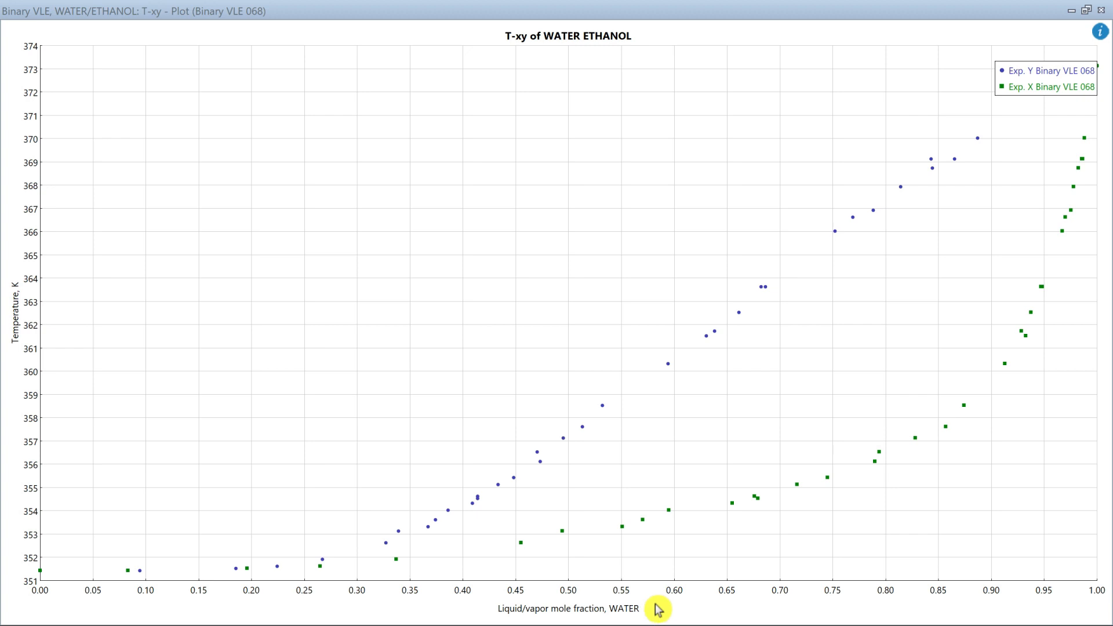
left_click(1100, 10)
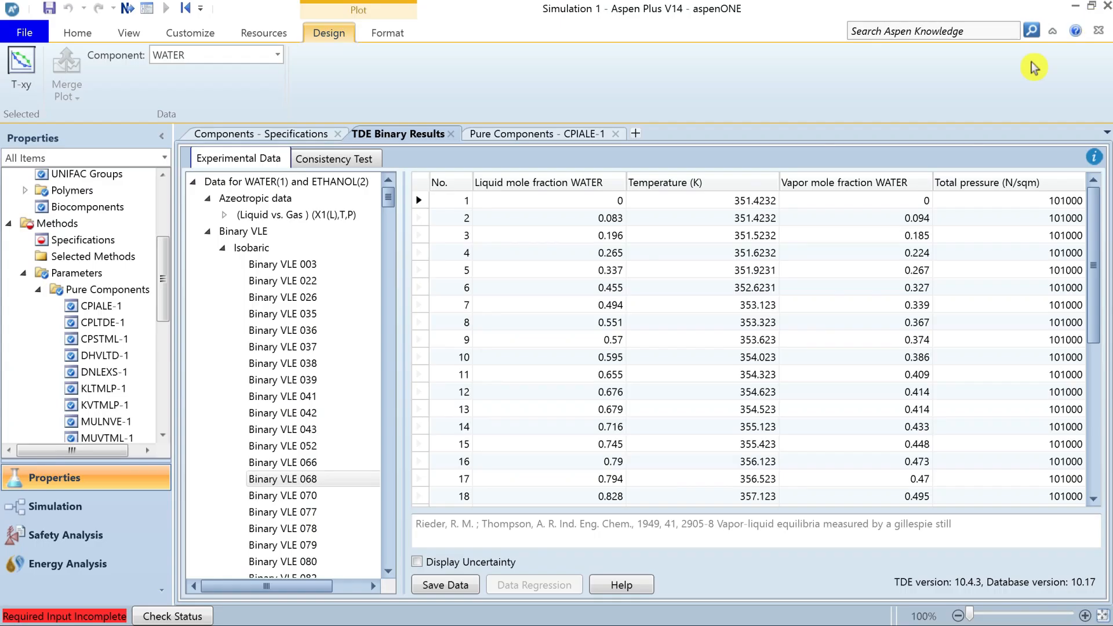
left_click(418, 270)
left_click(421, 182)
right_click(422, 193)
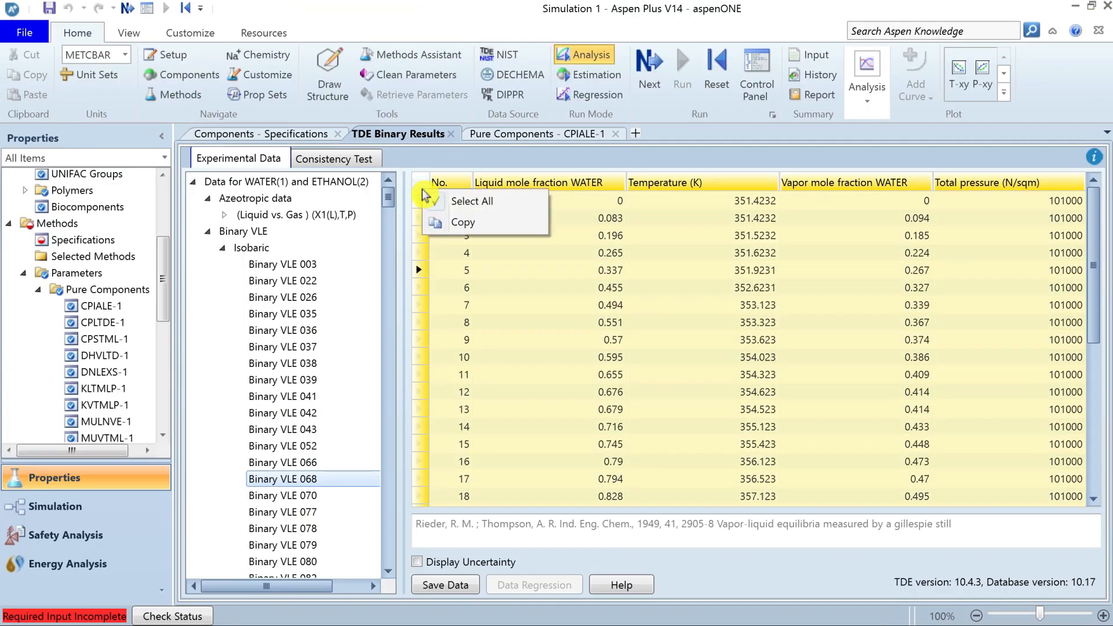
left_click(466, 227)
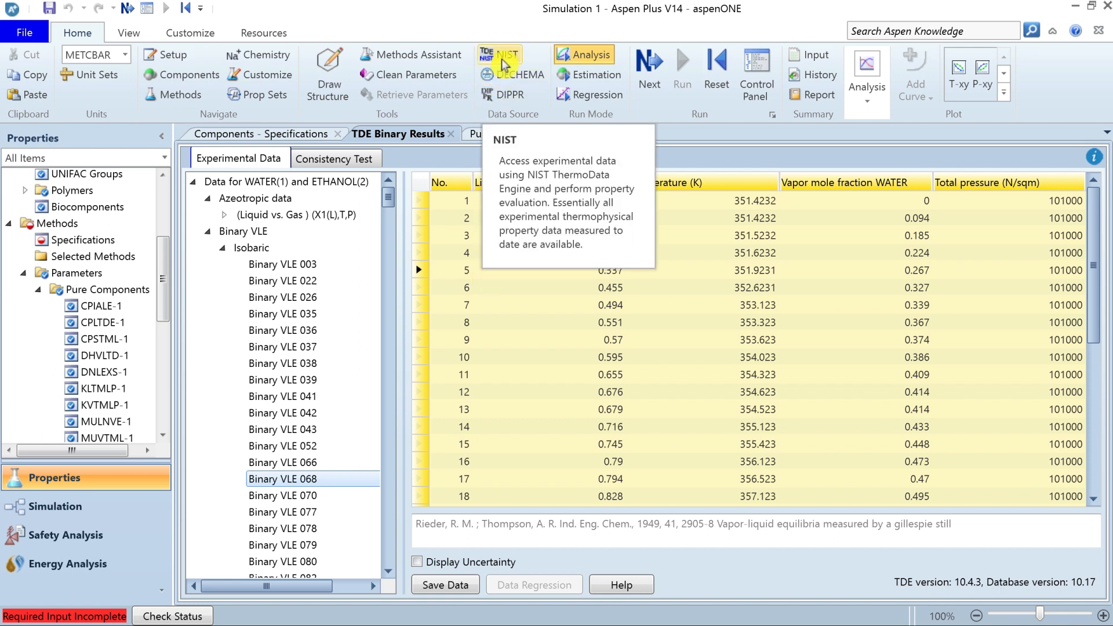
left_click(449, 204)
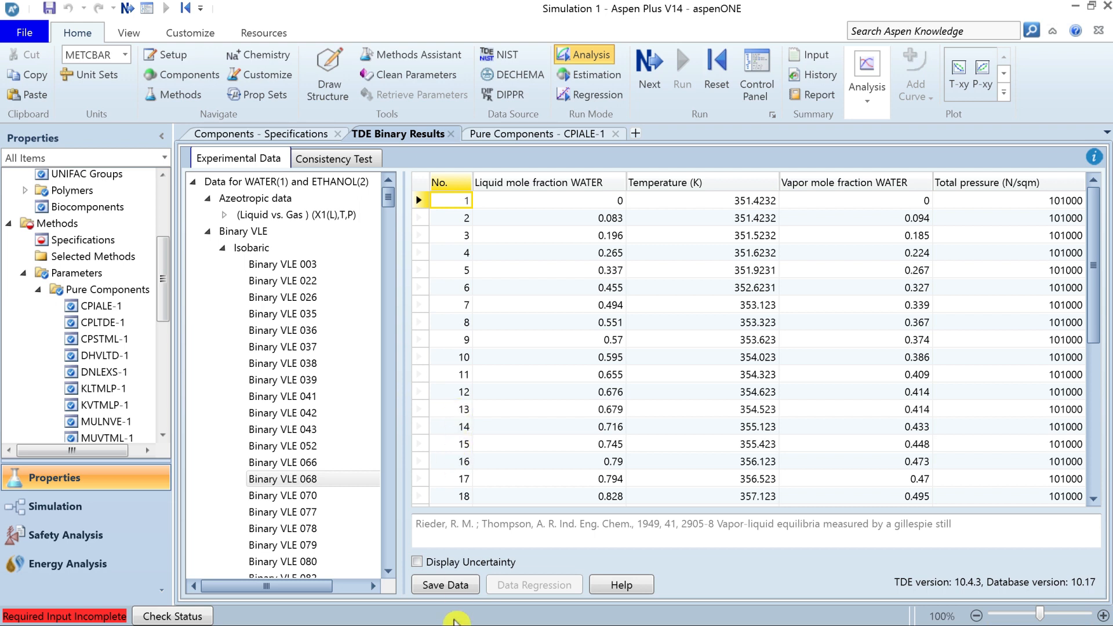
Save the experimental data set BVLE068 without its uncertainty and open the saved data form.
left_click(449, 585)
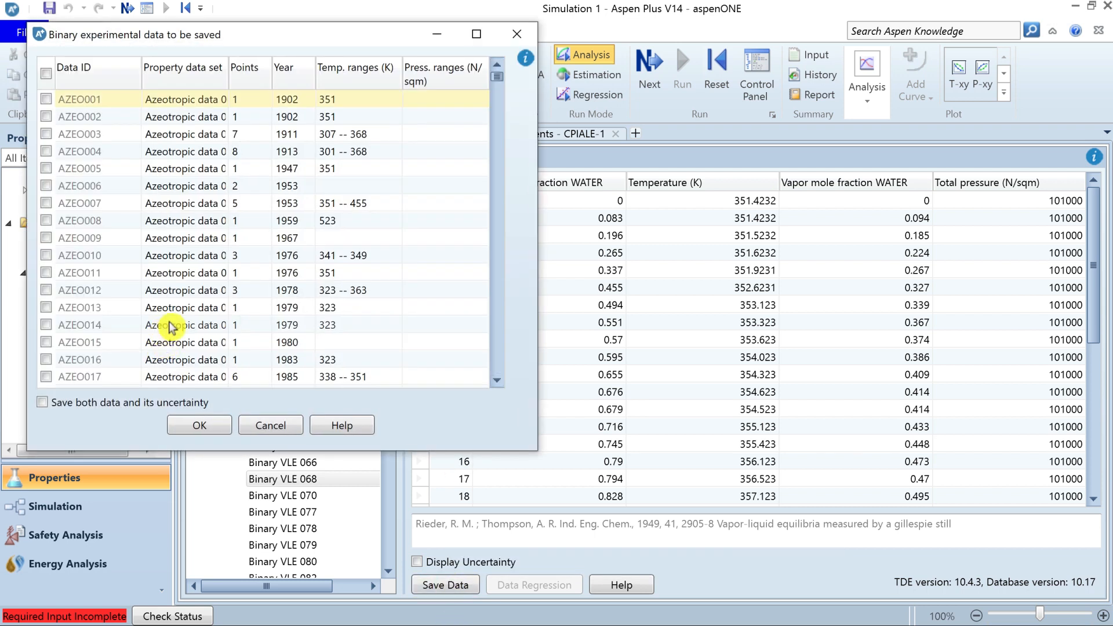
left_click_drag(496, 82, 499, 128)
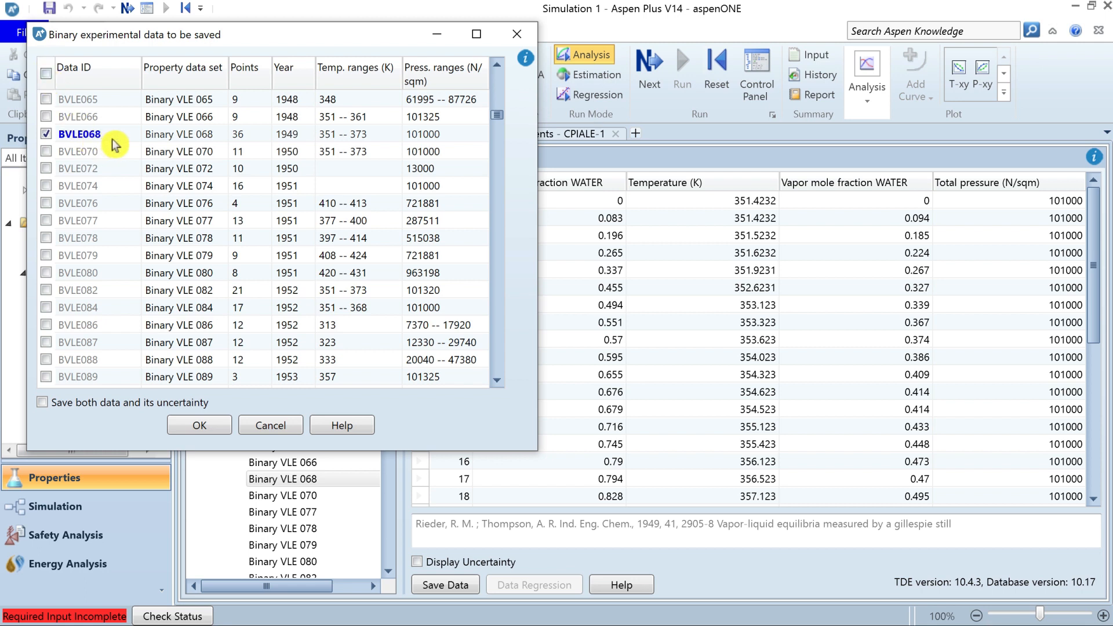
left_click(203, 426)
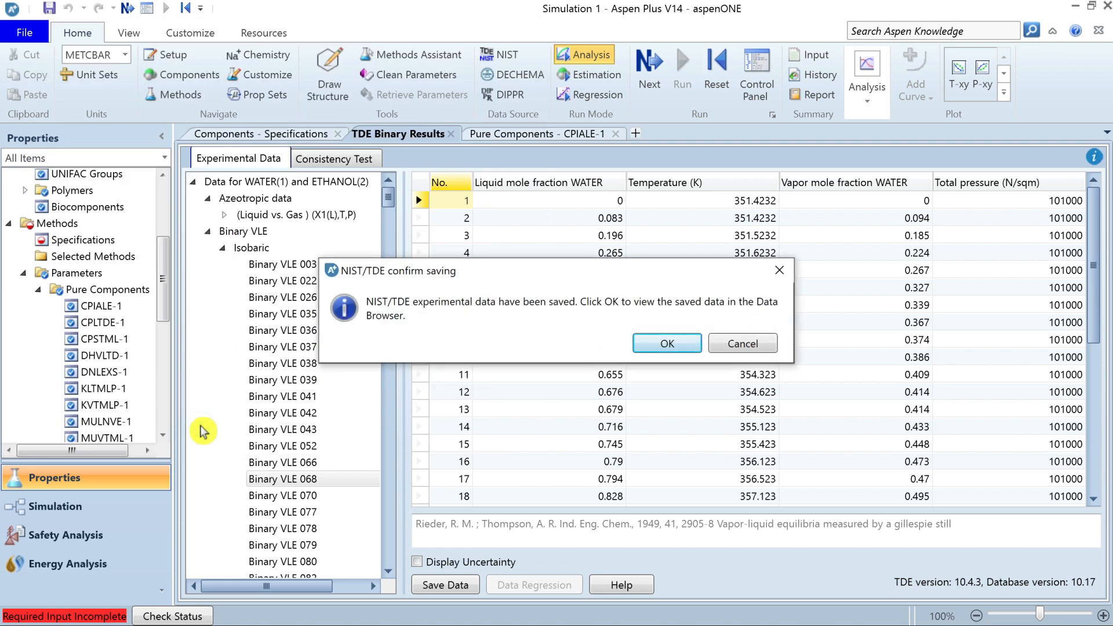
left_click(664, 345)
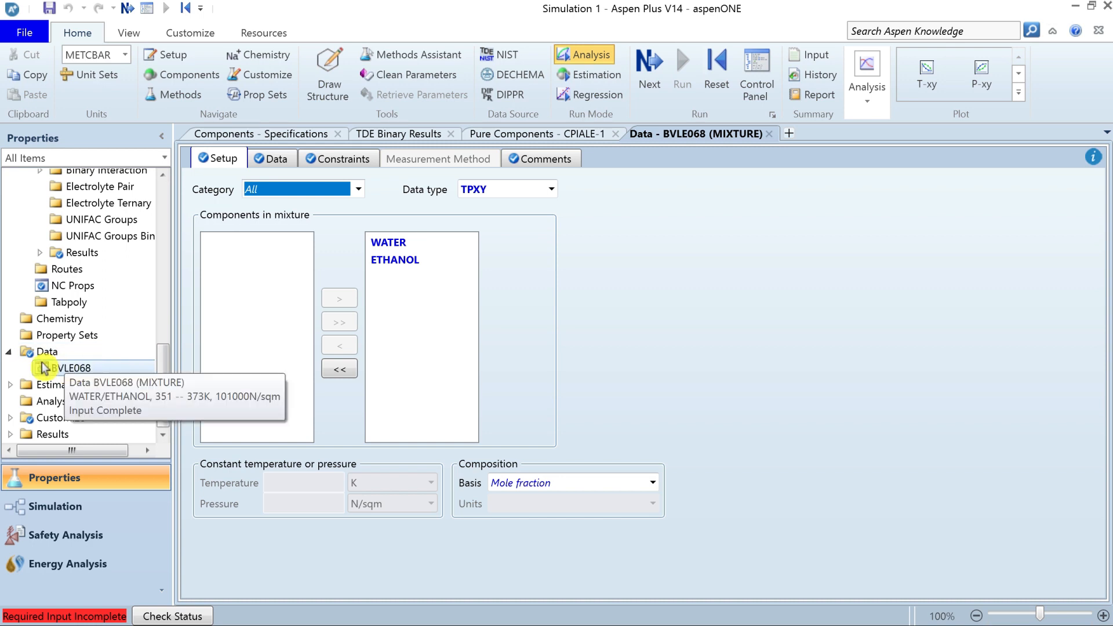
Locate the saved BVLE068 data set under Data in the navigation tree and check the actions available for it.
left_click_drag(164, 358, 166, 394)
left_click(69, 377)
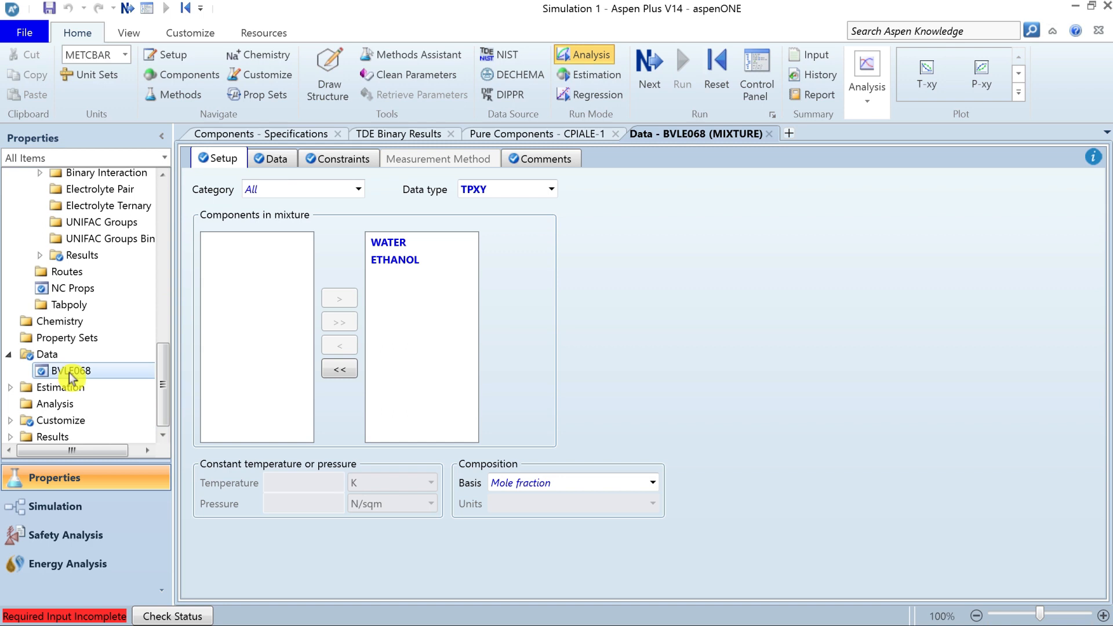
right_click(70, 377)
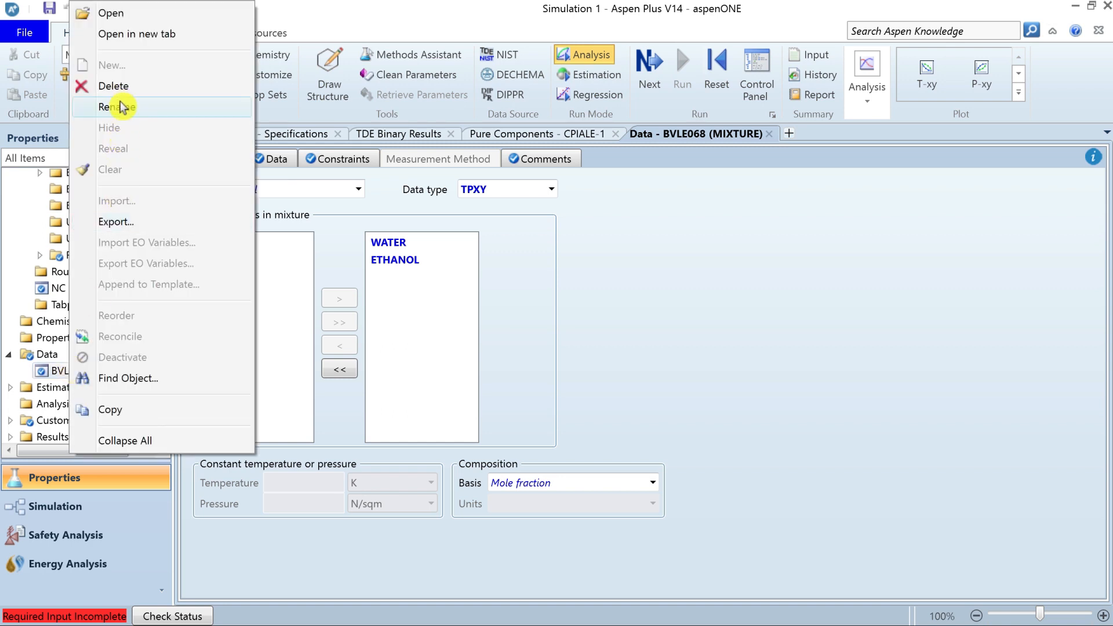
left_click(56, 375)
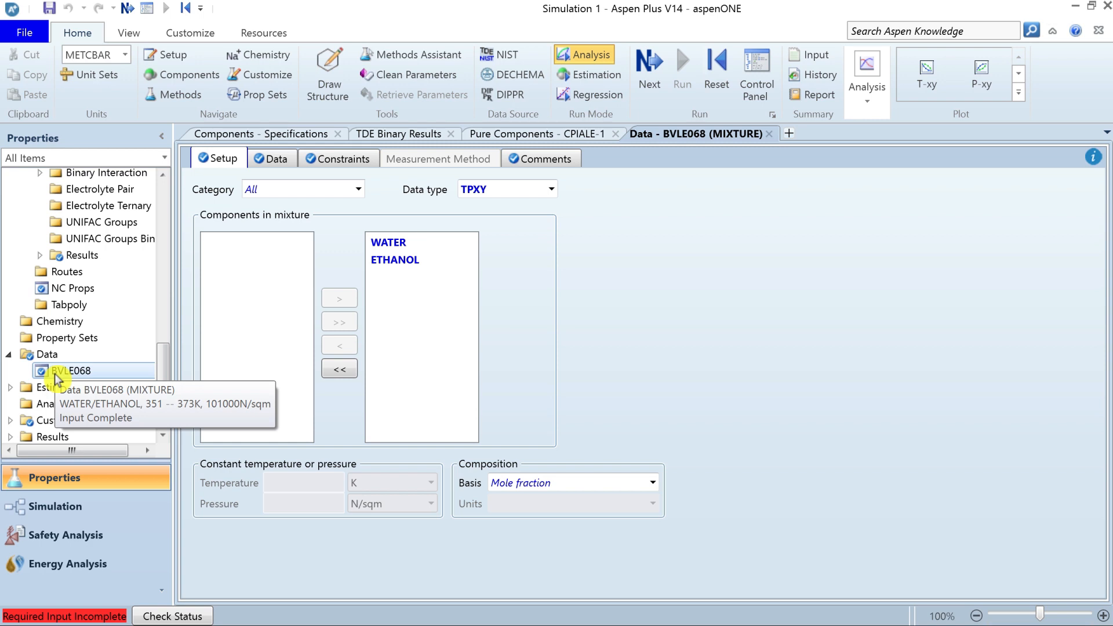
View the list of selected components in the component specifications.
left_click_drag(164, 405, 166, 231)
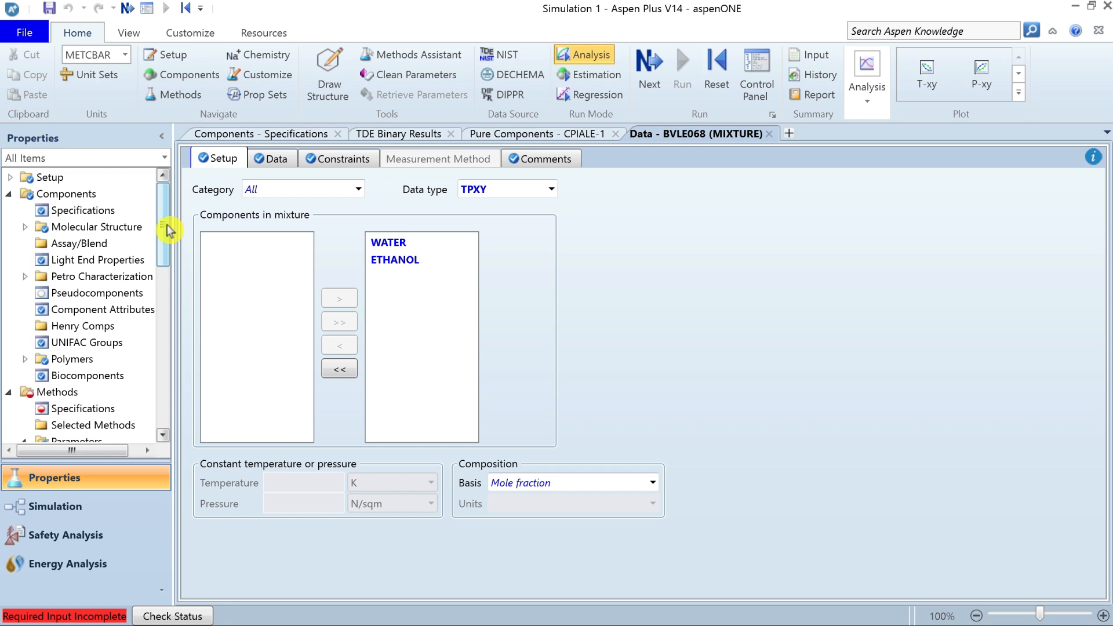
left_click(103, 214)
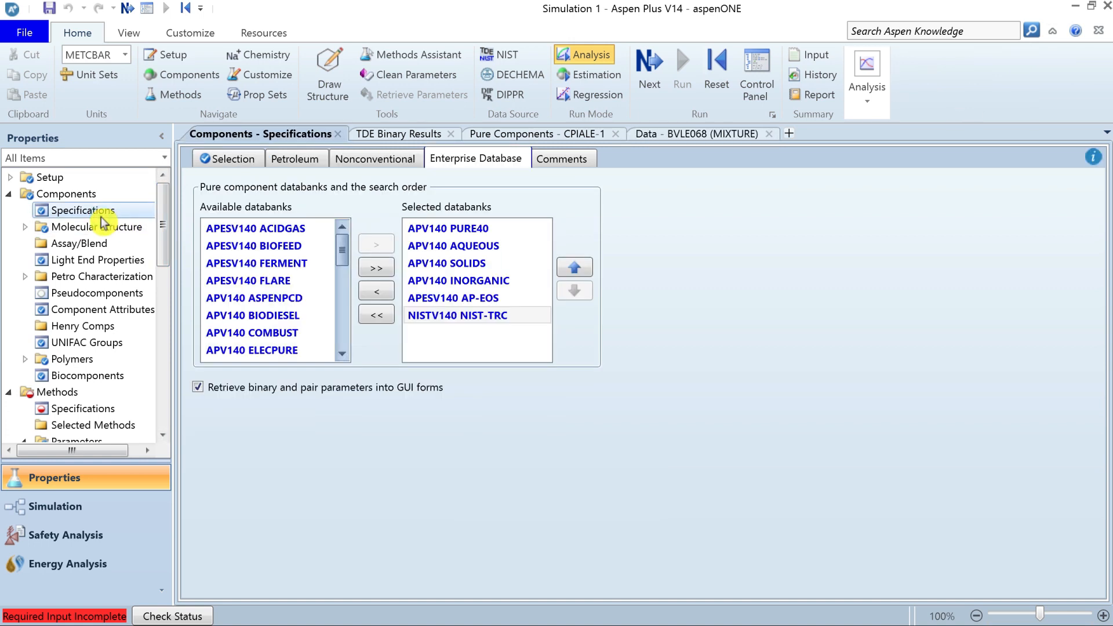
left_click(228, 158)
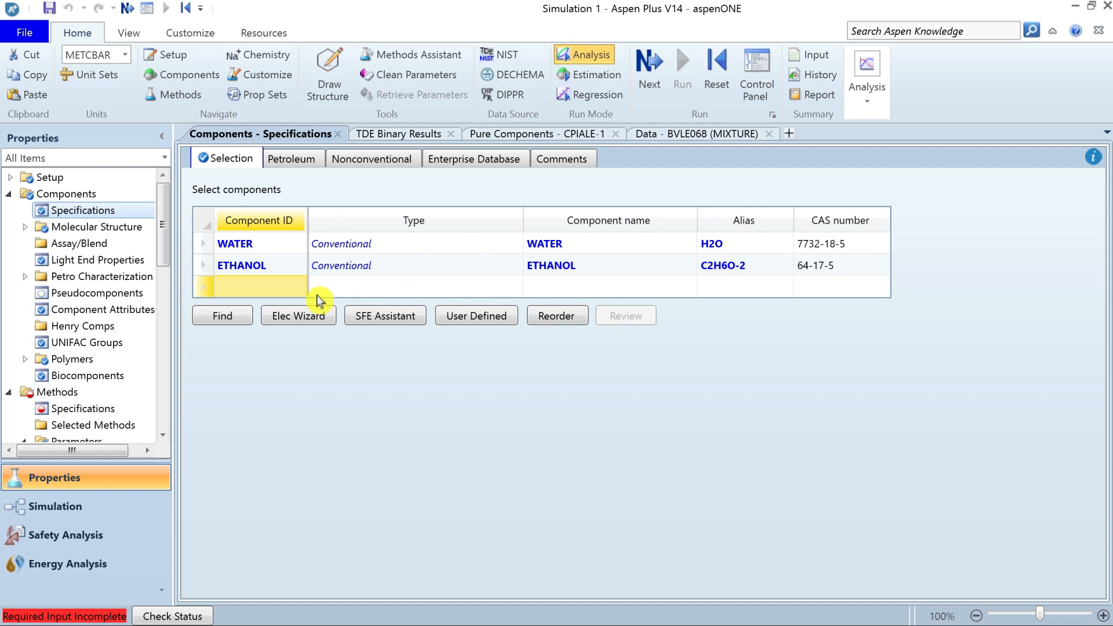
Set the global property method to NRTL and proceed to its WATER–ETHANOL binary interaction parameters.
left_click_drag(160, 238, 162, 266)
left_click(79, 309)
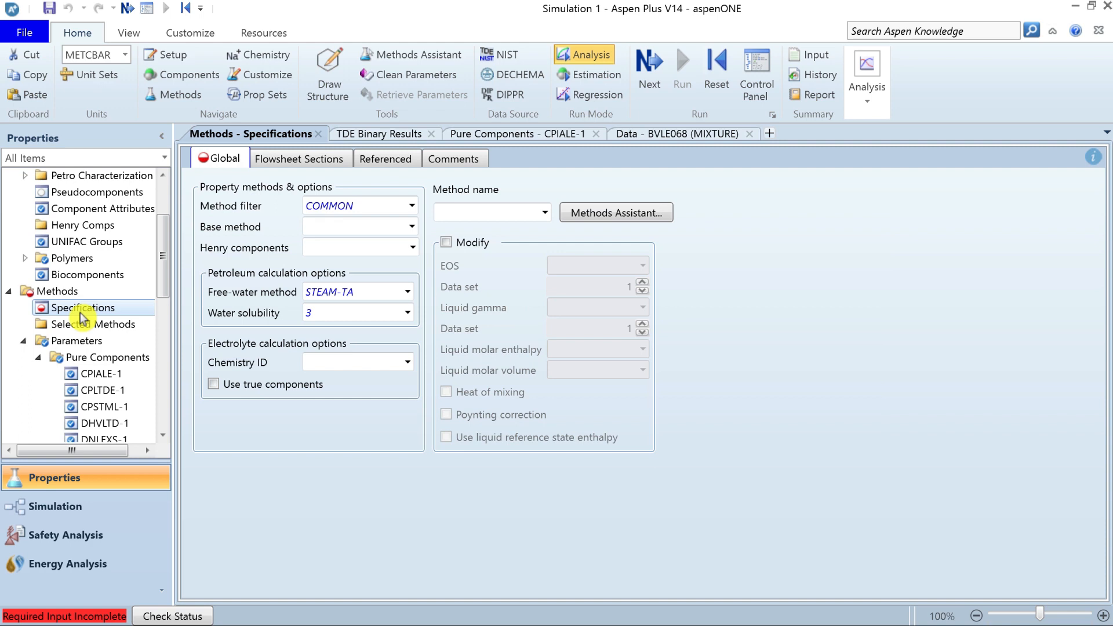
left_click(475, 219)
key("n")
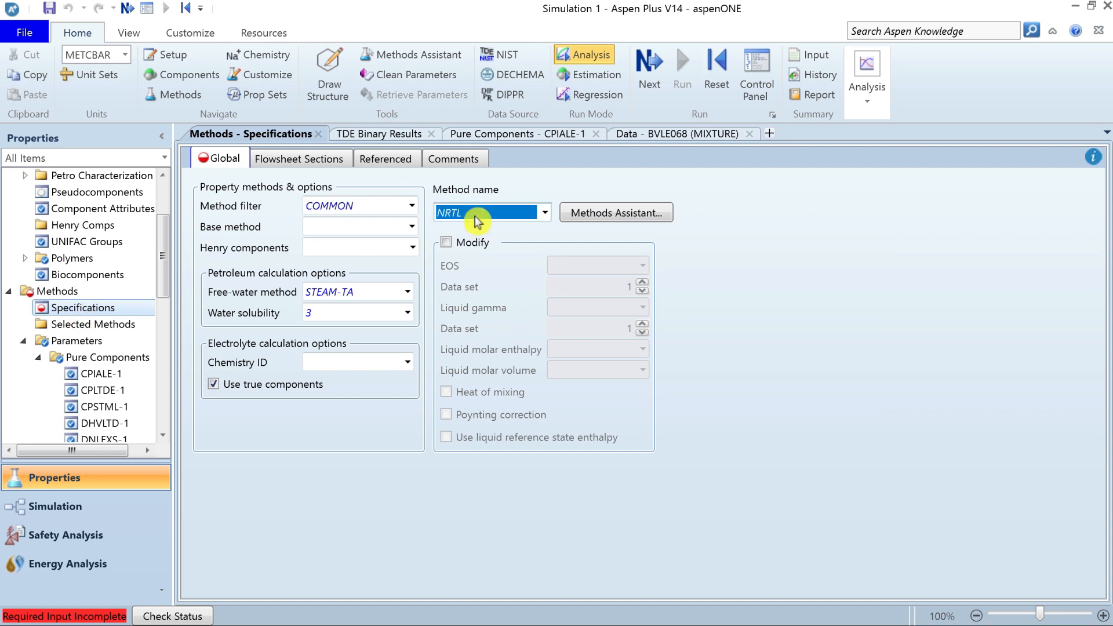
key("Return")
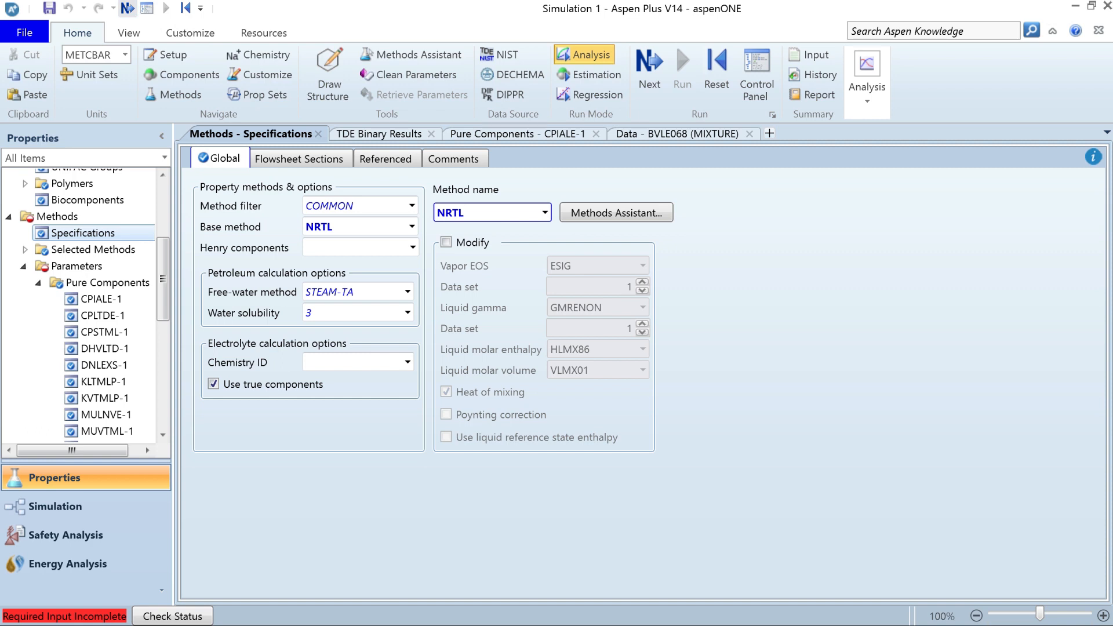
left_click(127, 8)
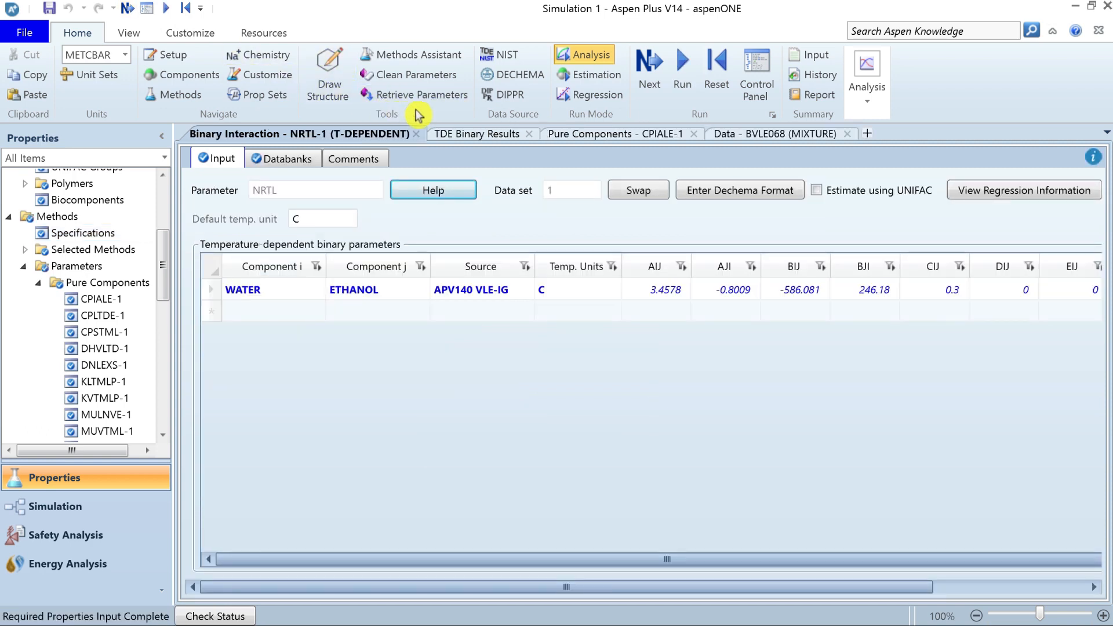
Review the selected enterprise databanks and their search order in the component specifications.
left_click_drag(165, 264, 164, 215)
left_click(83, 210)
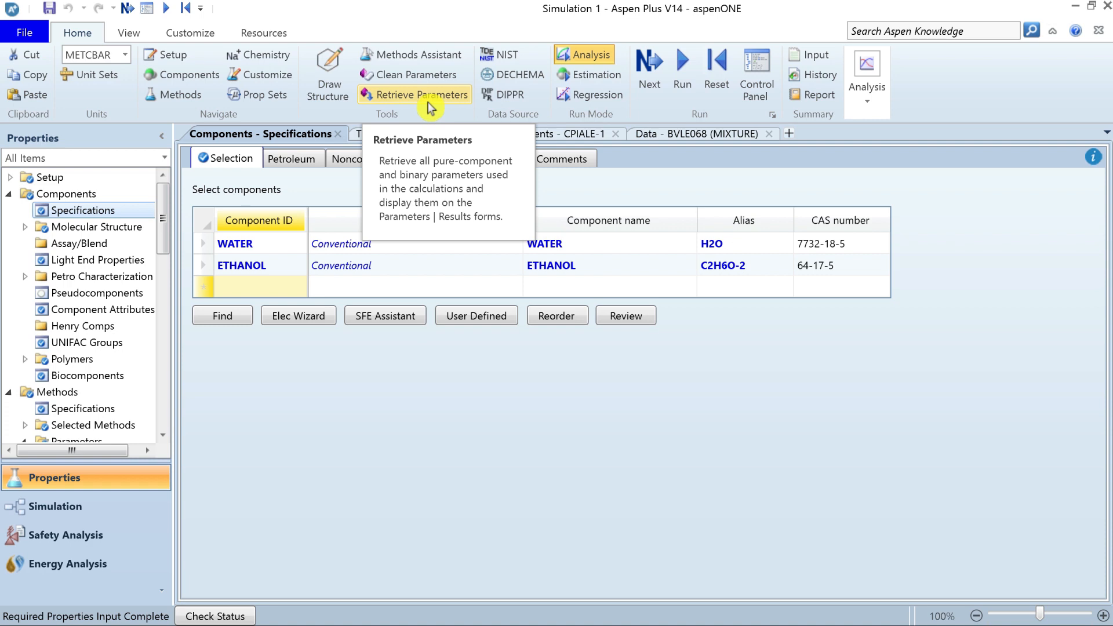
left_click(466, 165)
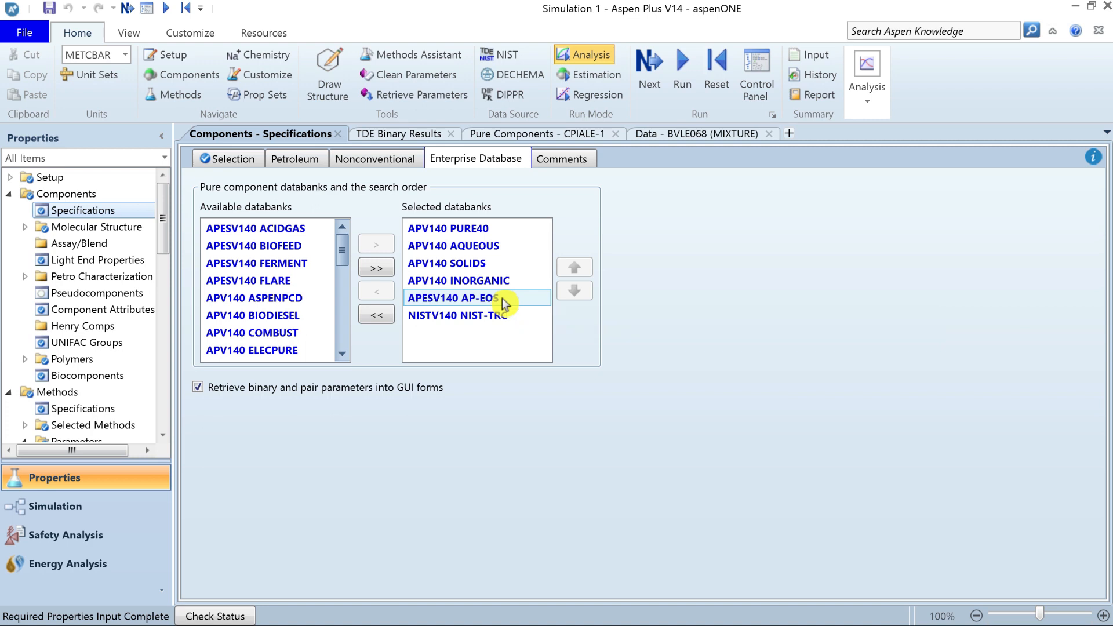
Run Review on the selected components to load their pure component parameters, and inspect the CPIALE-1 and CPIGDP-1 forms.
left_click(227, 159)
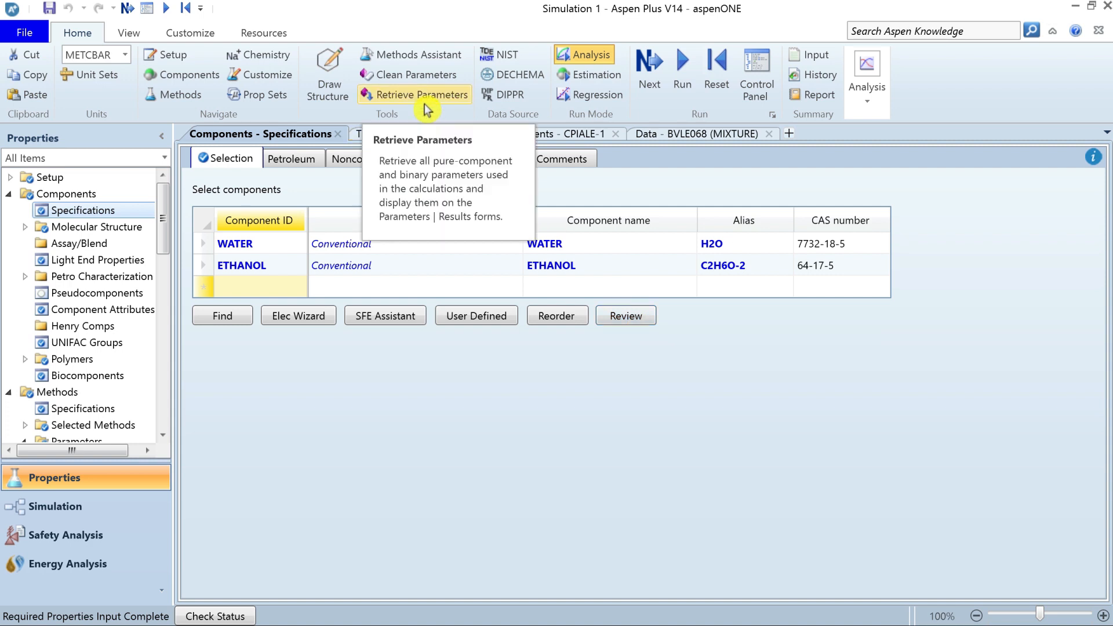
left_click(632, 323)
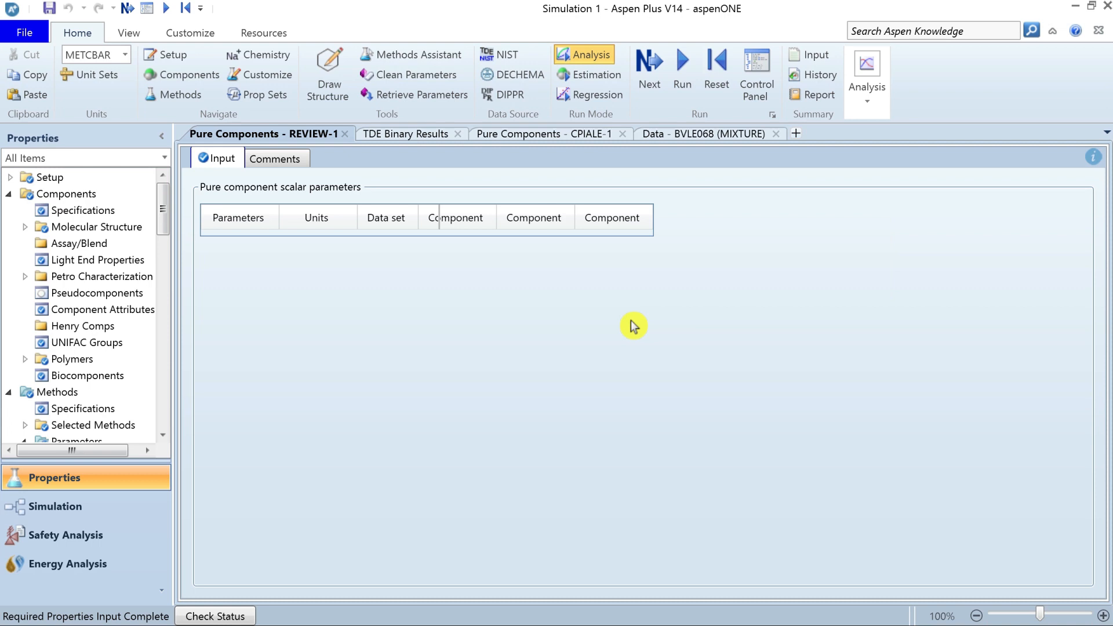
left_click_drag(165, 214, 165, 251)
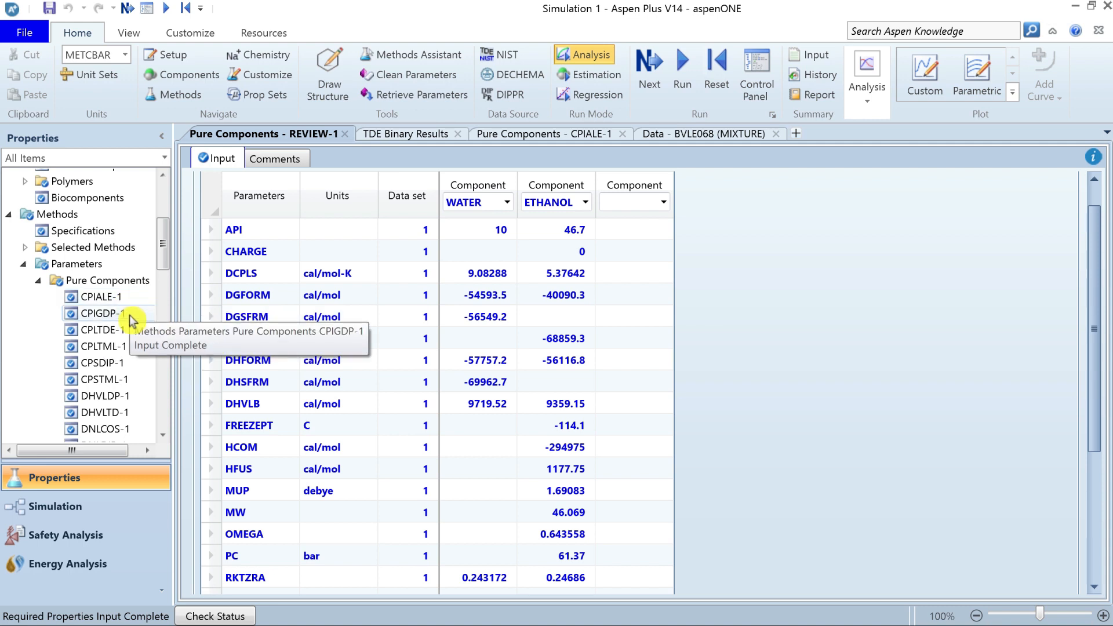
left_click(136, 300)
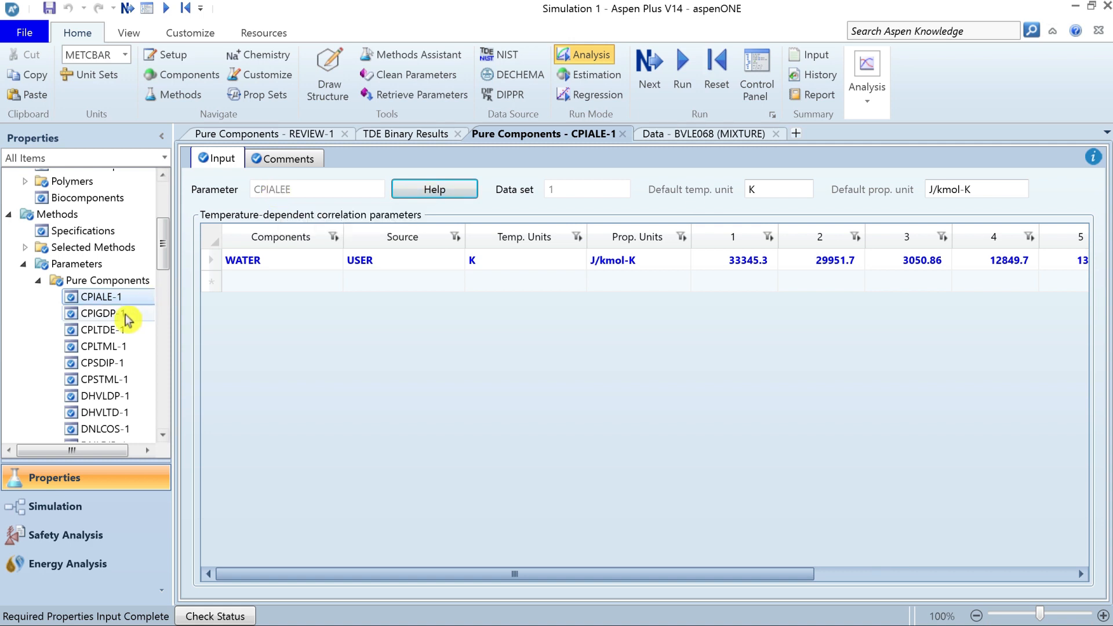
left_click(120, 316)
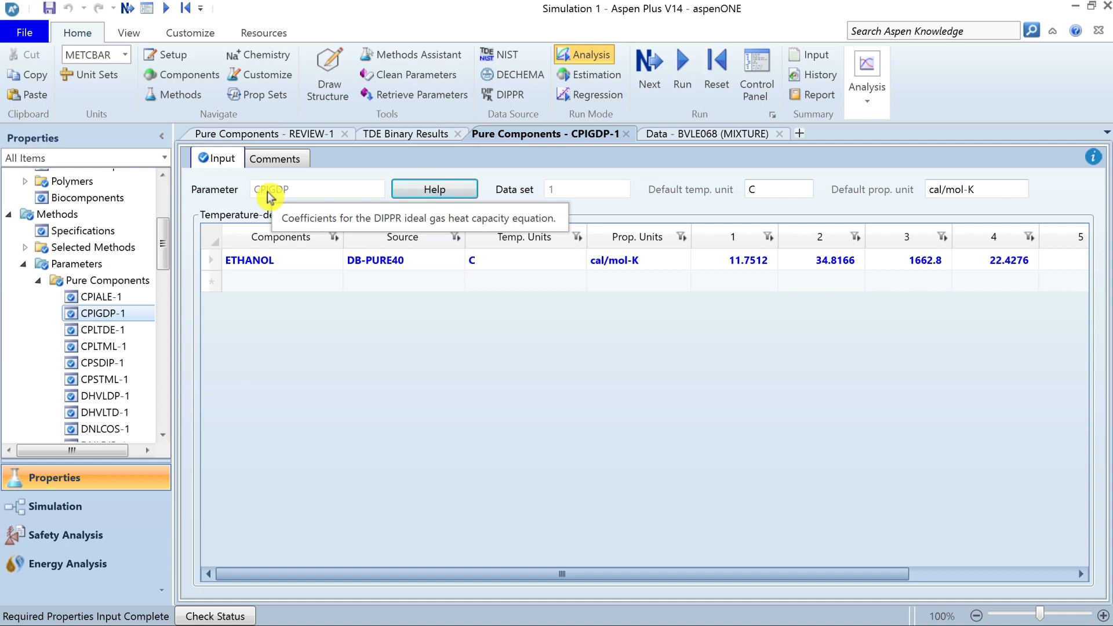
Retrieve all parameters used in the simulation, copying pure component parameters to input without overwriting existing input, and open the parameter results.
left_click(430, 98)
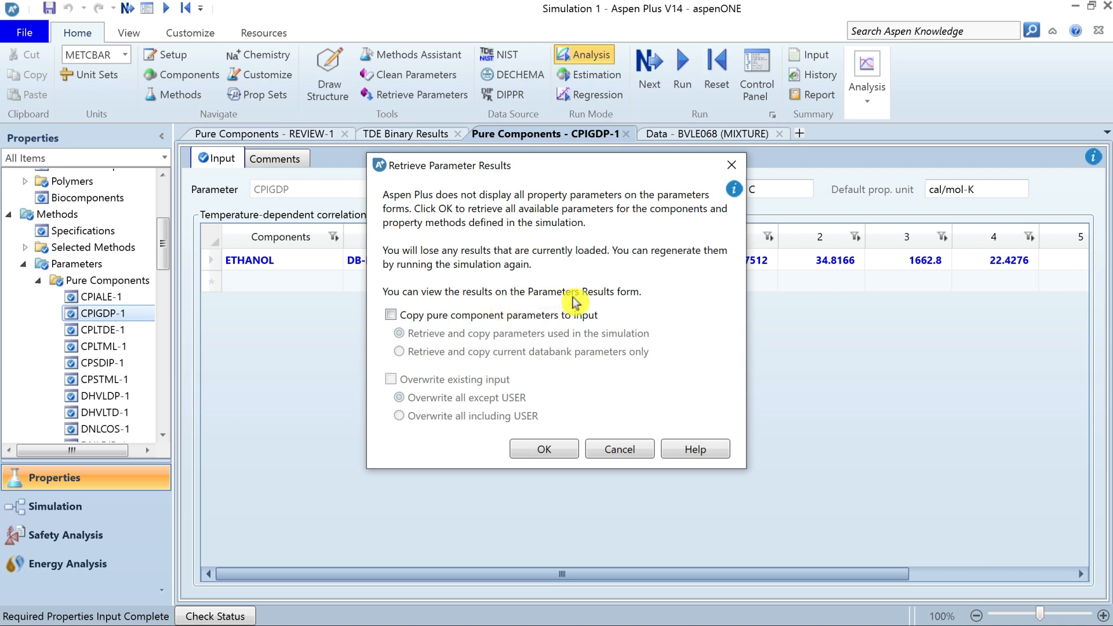
left_click(391, 315)
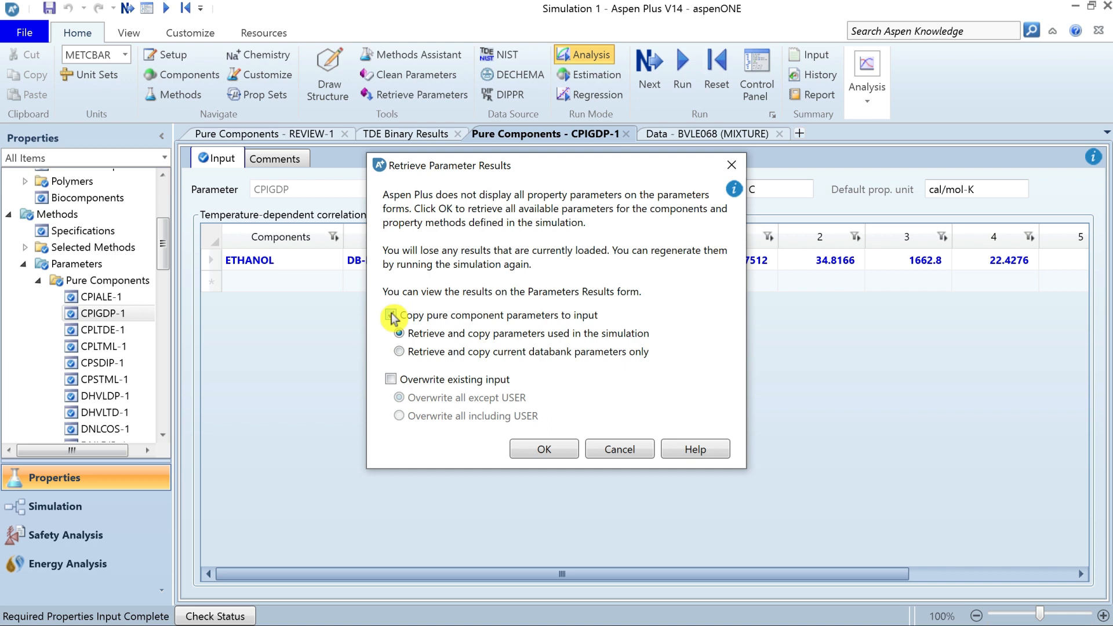
left_click(545, 449)
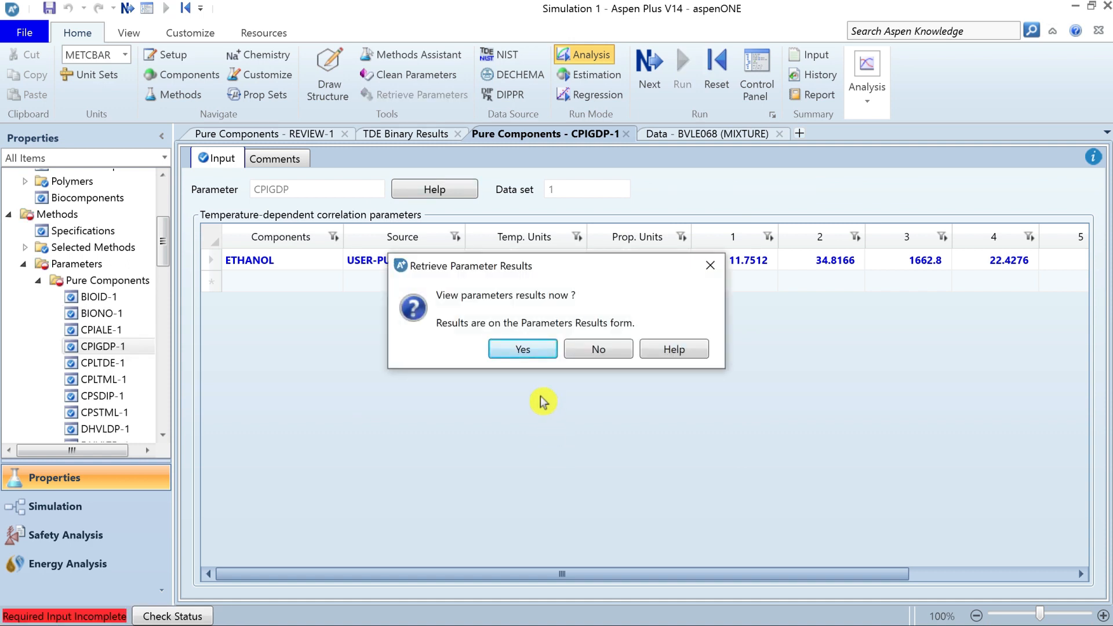
left_click(525, 350)
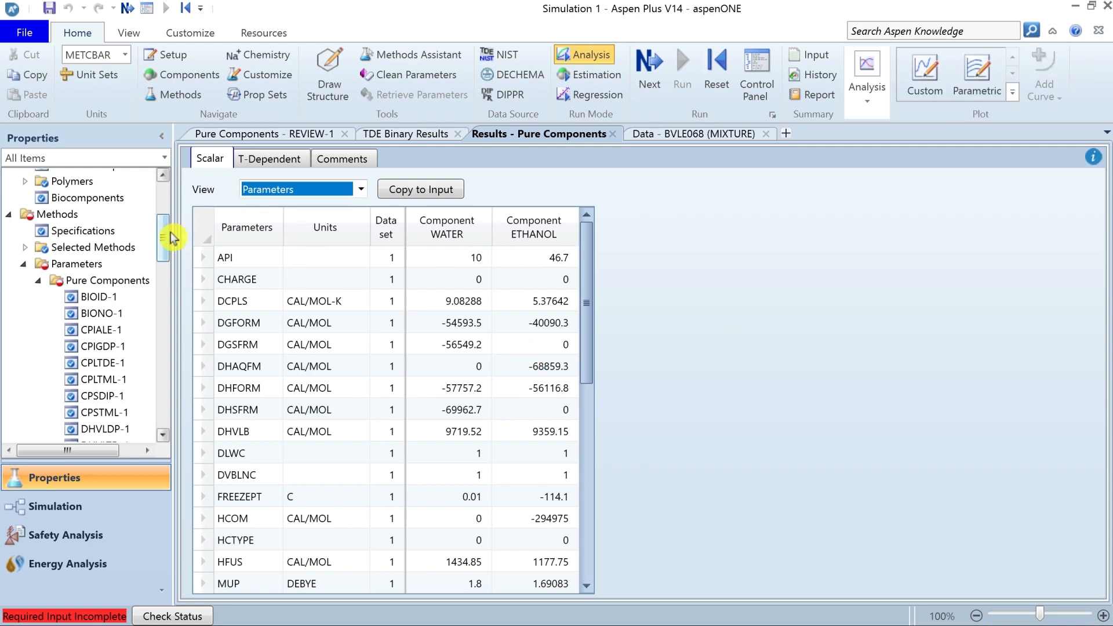
Browse the Pure Components input forms and Parameters Results in the navigation tree, widening the tree to show the full names.
left_click_drag(166, 241, 166, 385)
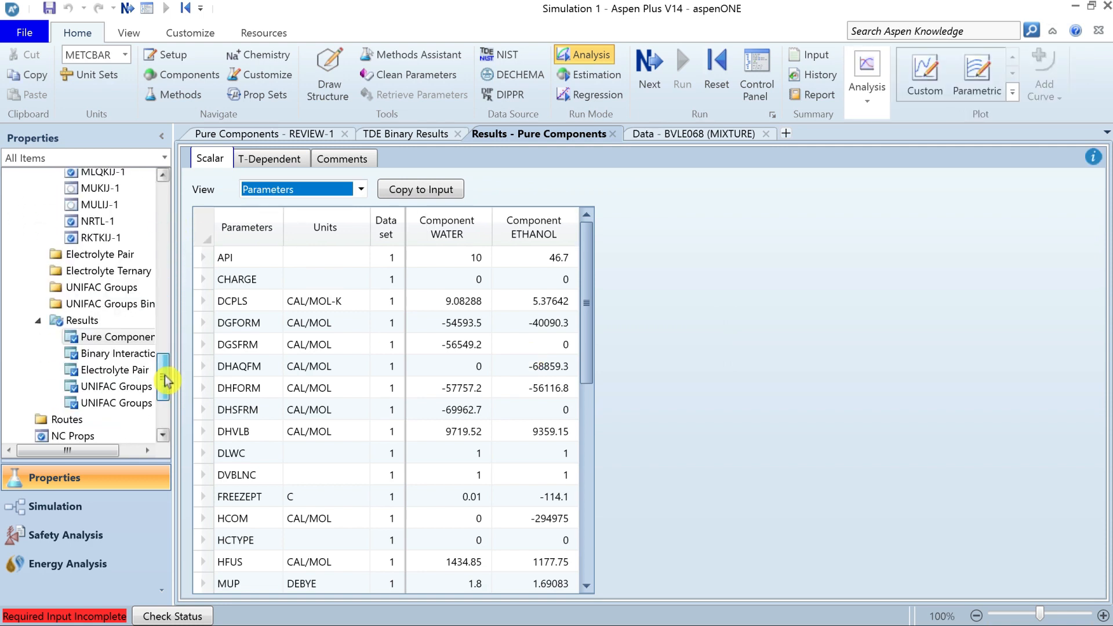
left_click(101, 336)
left_click_drag(166, 384, 166, 247)
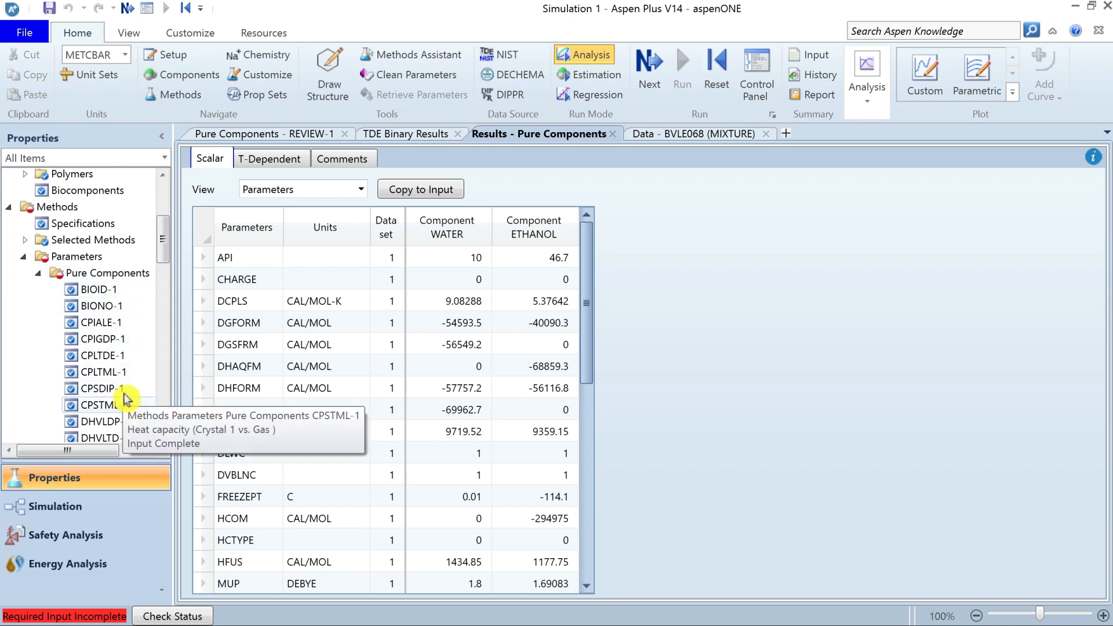
left_click_drag(164, 249, 166, 271)
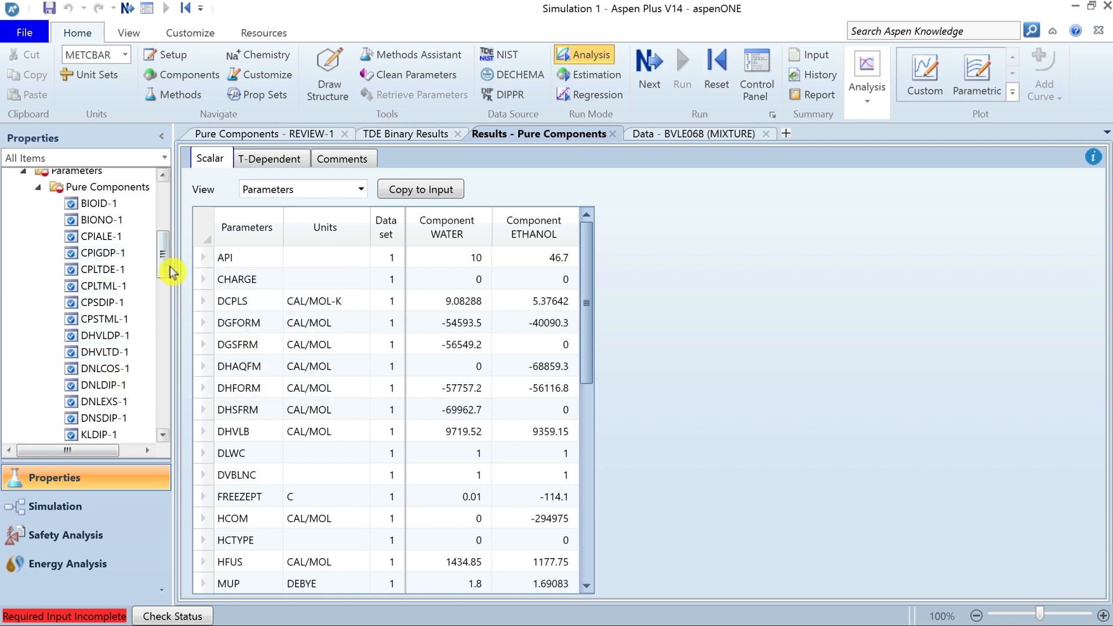
left_click_drag(166, 269, 167, 390)
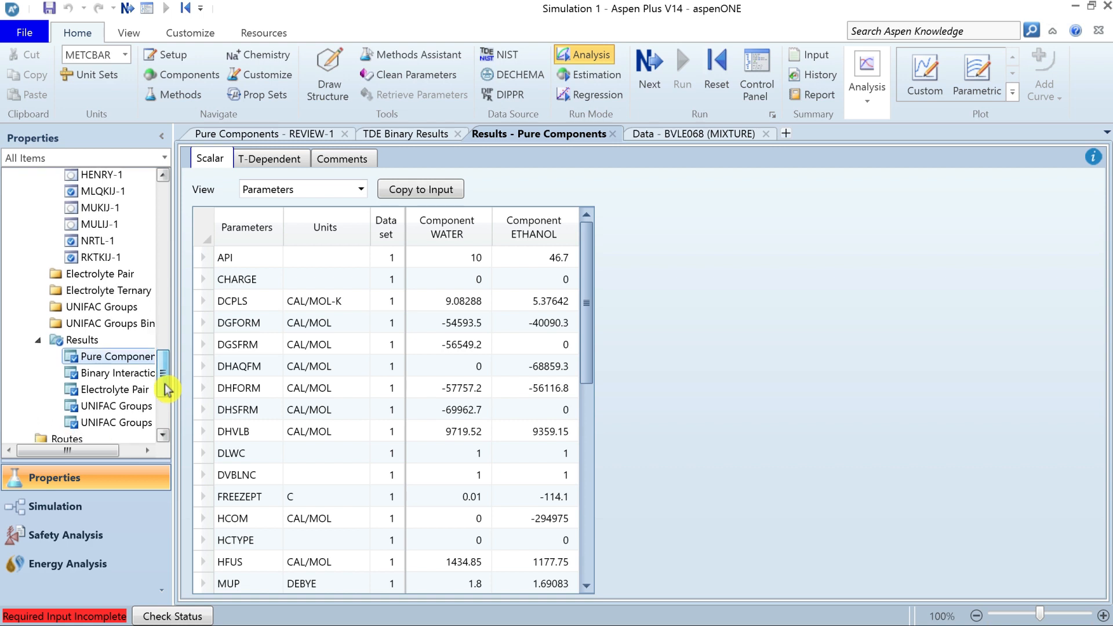
left_click_drag(172, 339, 269, 339)
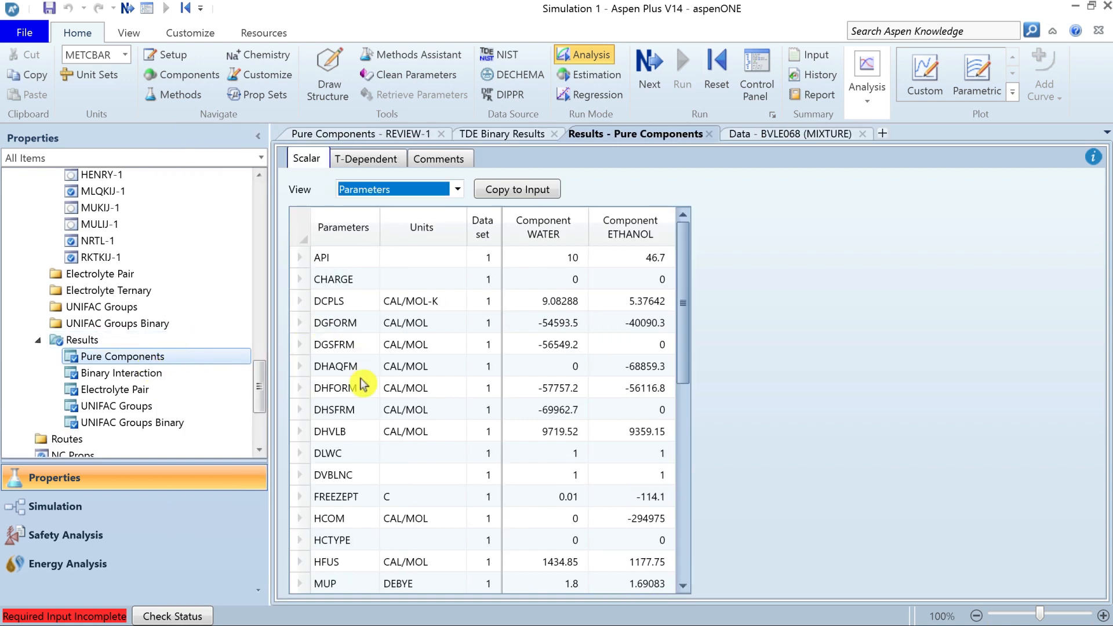
Inspect the scalar and temperature-dependent Binary Interaction parameter results.
left_click(169, 371)
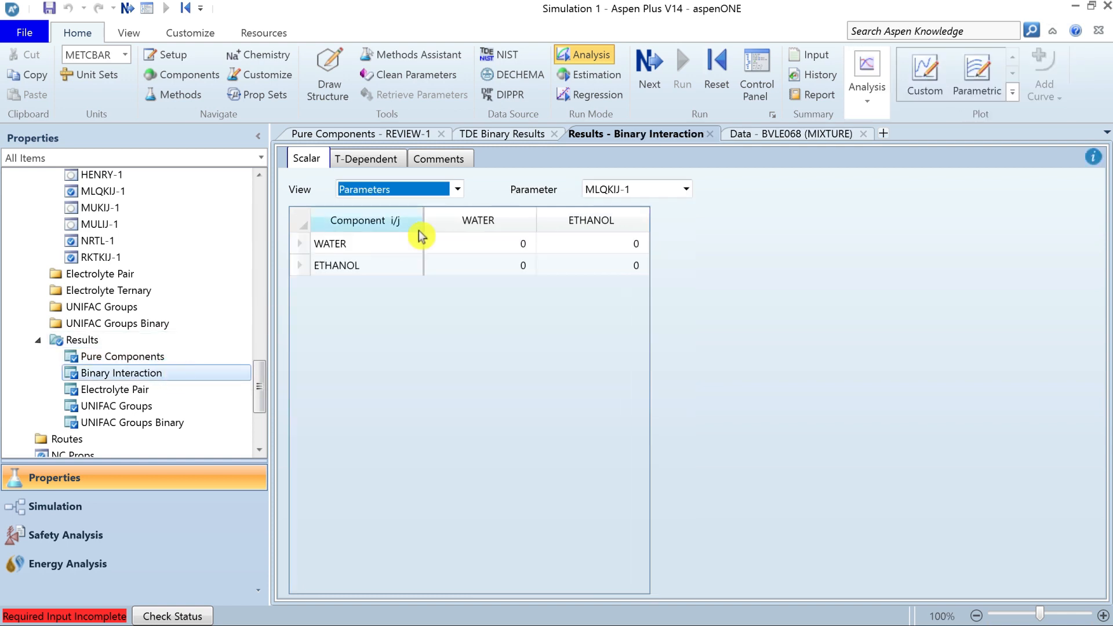
left_click(380, 160)
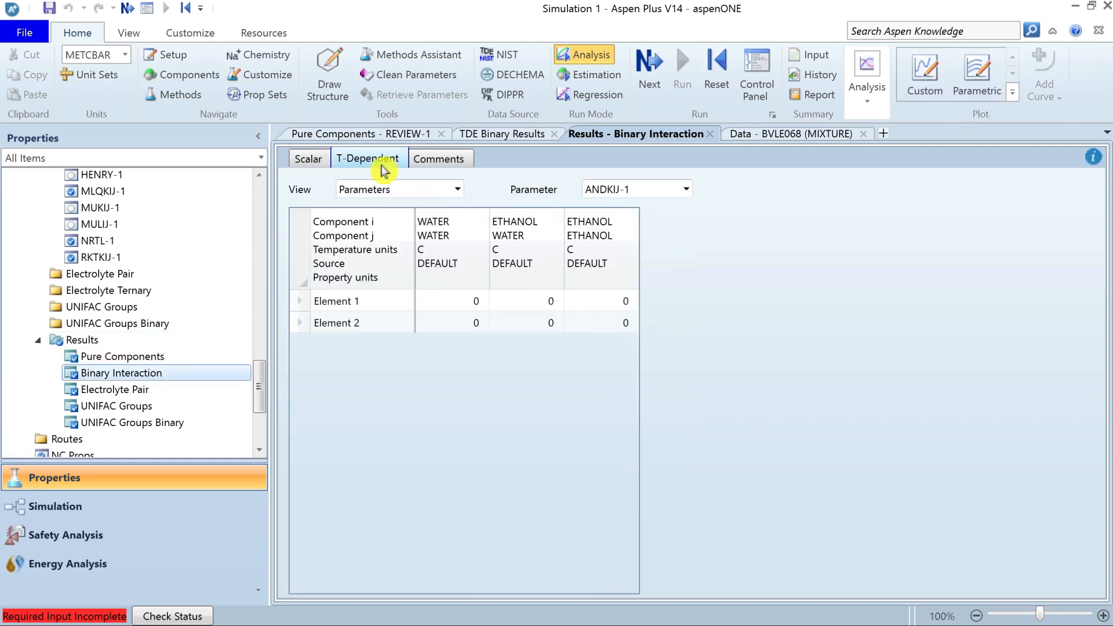
left_click(686, 190)
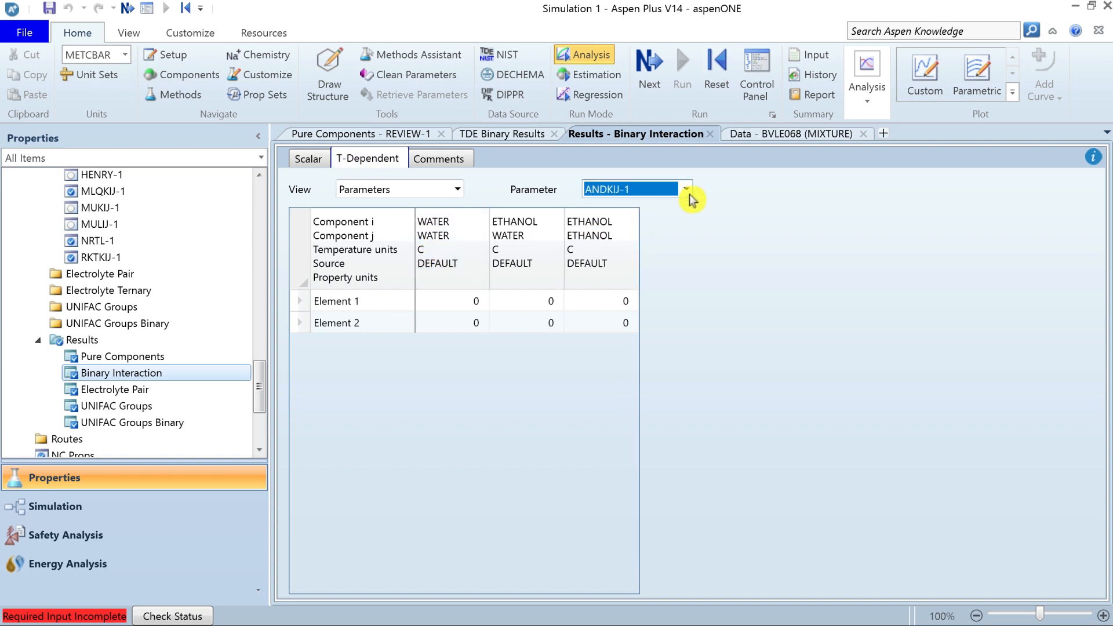
Inspect the parameter results for Electrolyte Pair, UNIFAC Groups and UNIFAC Groups Binary, including the temperature-dependent view.
left_click(145, 389)
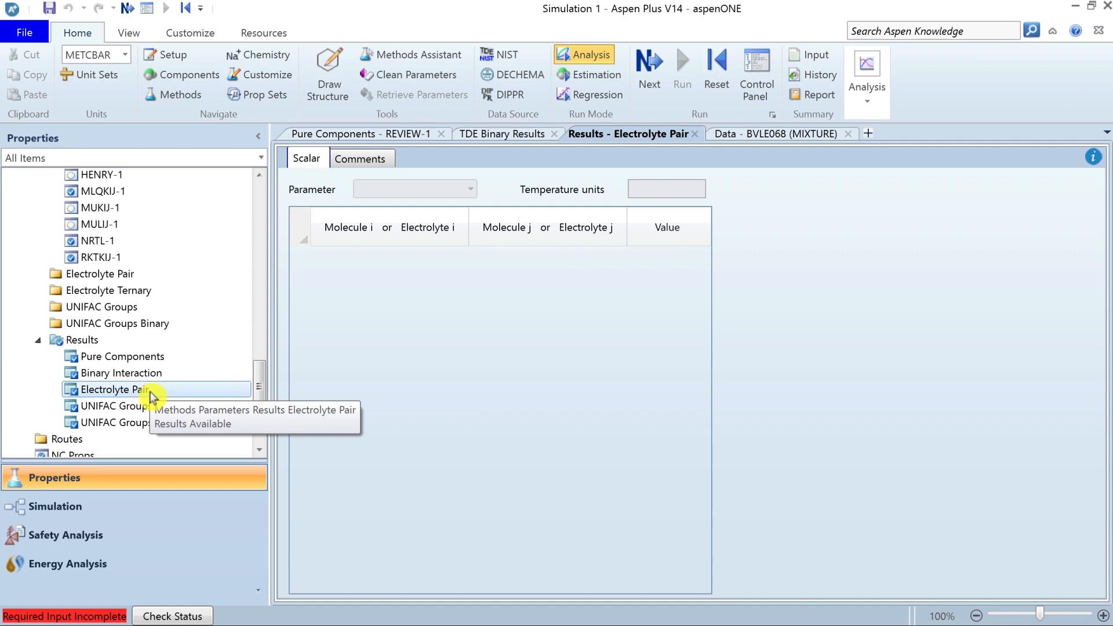
left_click(171, 407)
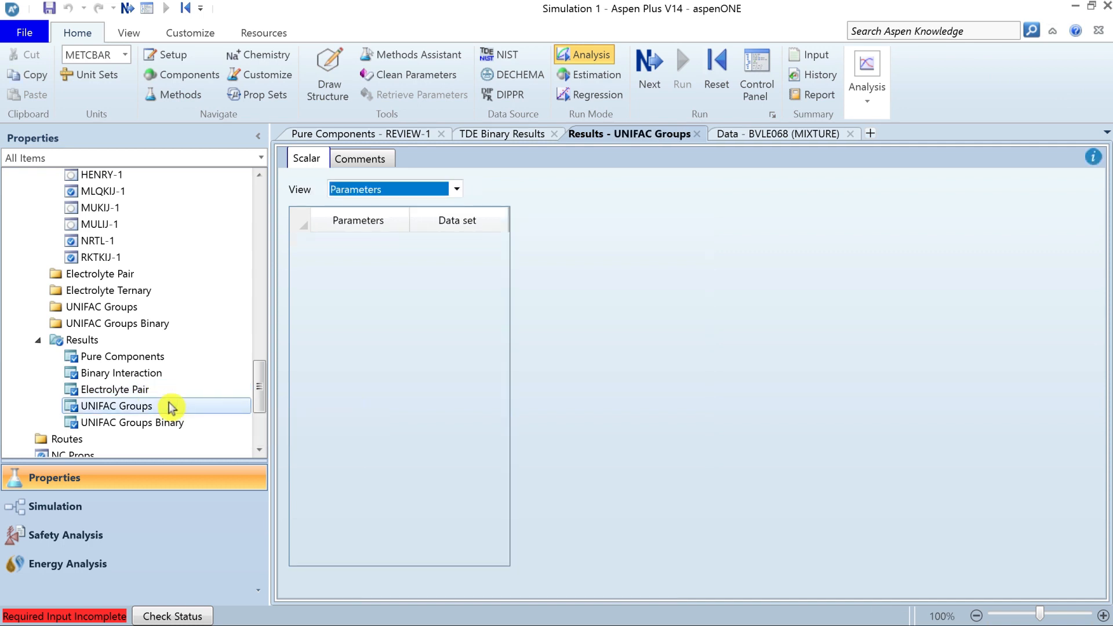
left_click(177, 422)
left_click(363, 158)
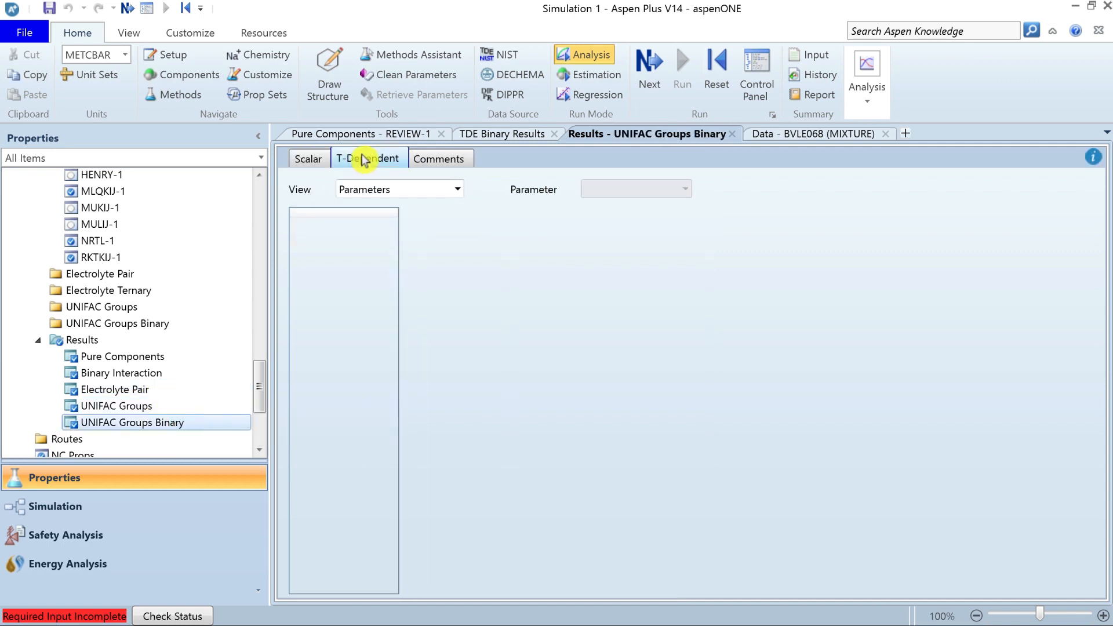
left_click(116, 389)
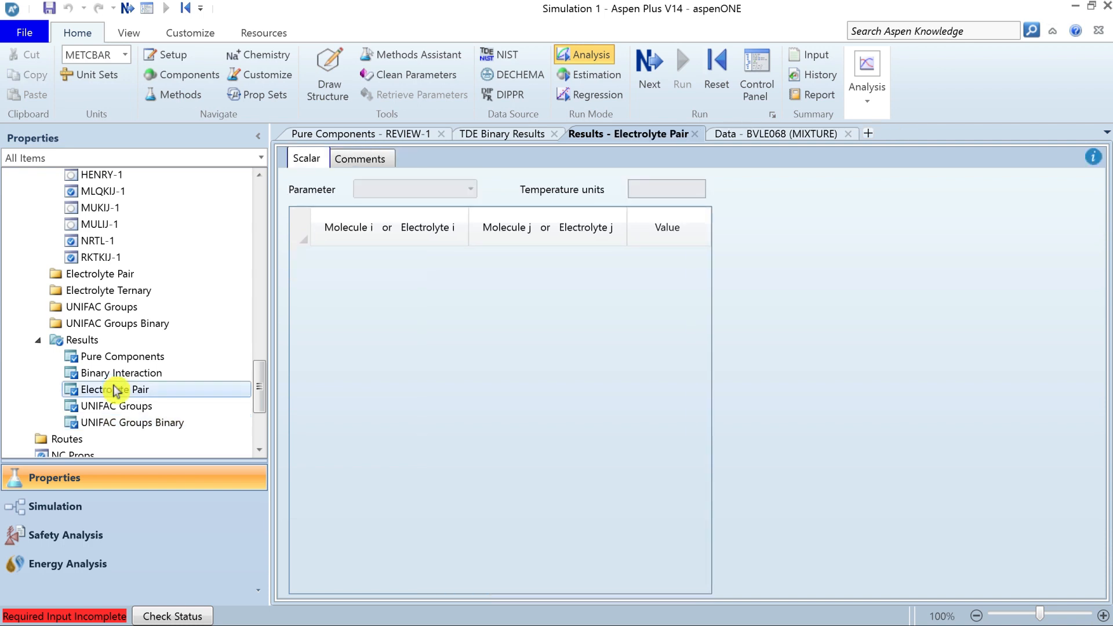
left_click_drag(261, 373, 267, 200)
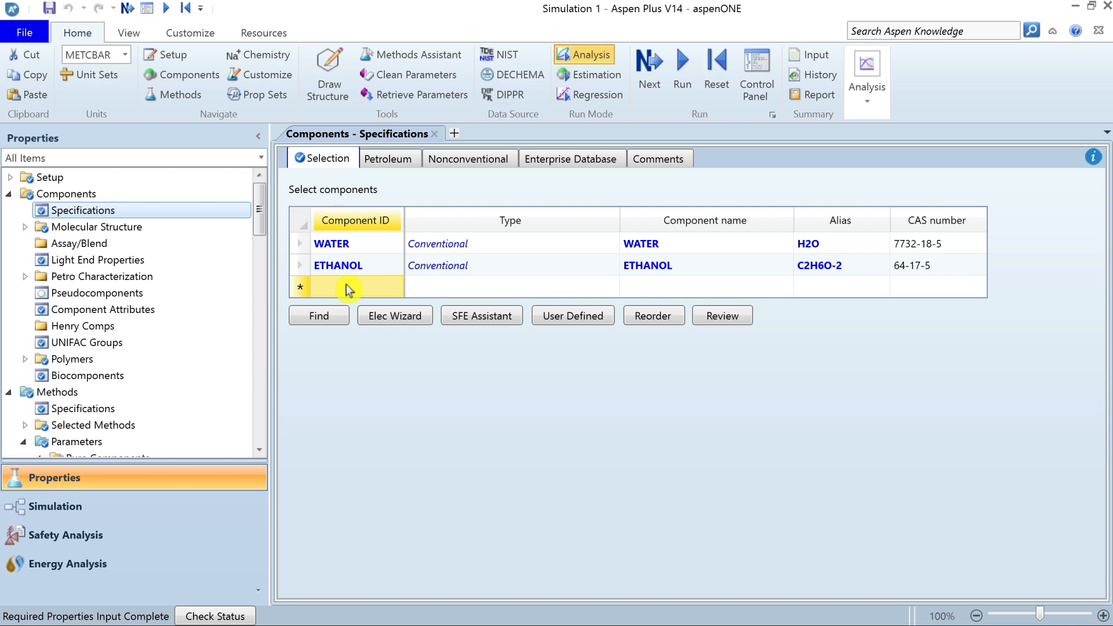
Start a pure component property analysis using the NRTL property method.
left_click(873, 107)
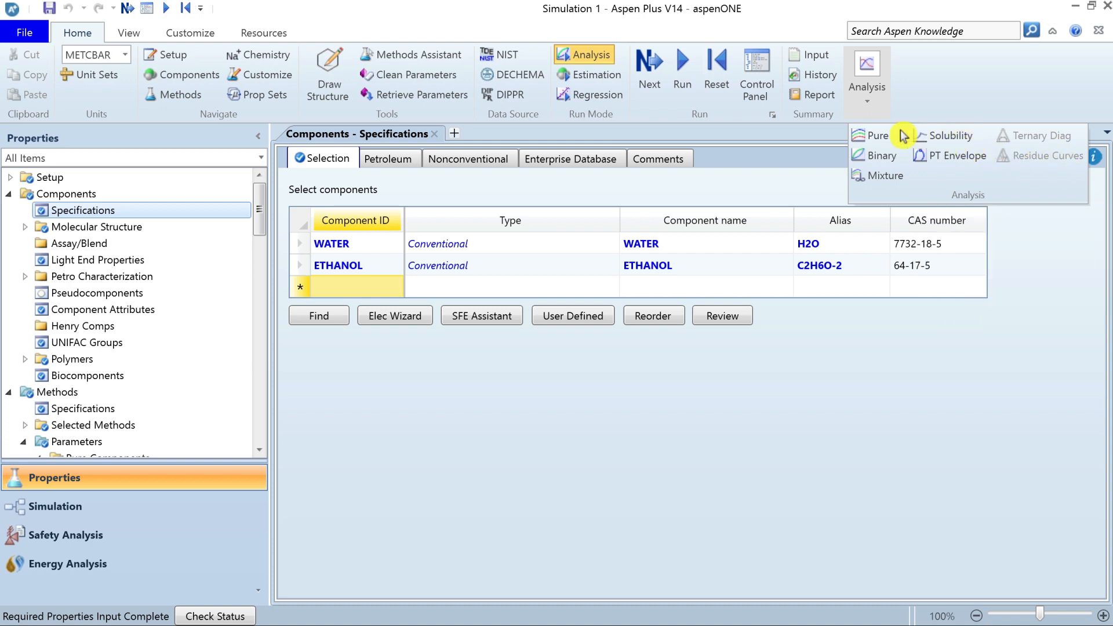
left_click(874, 141)
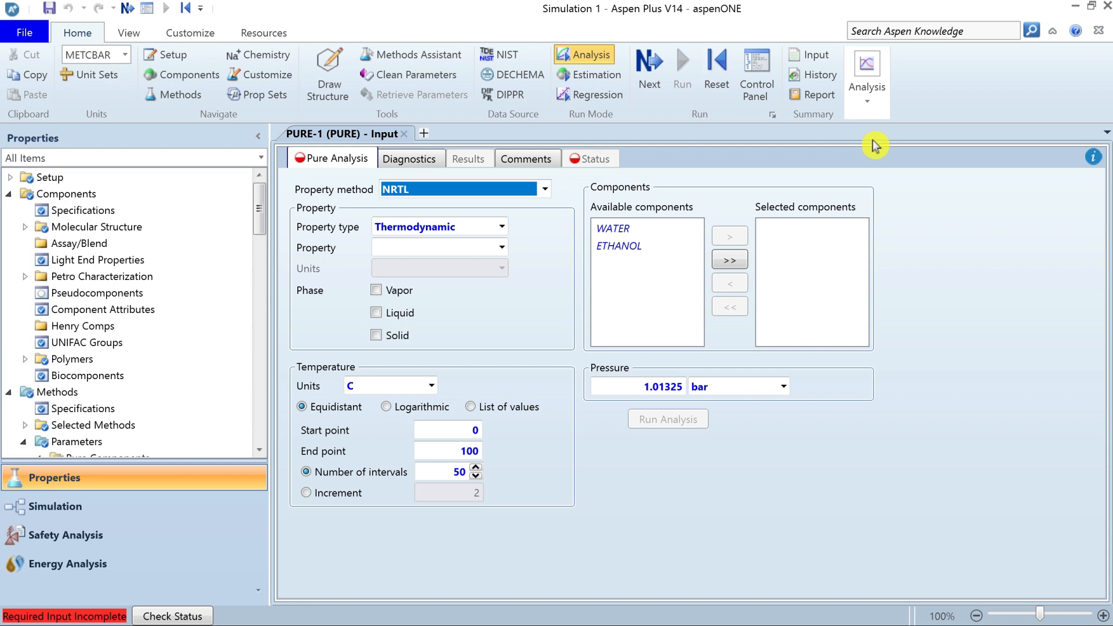
left_click(546, 190)
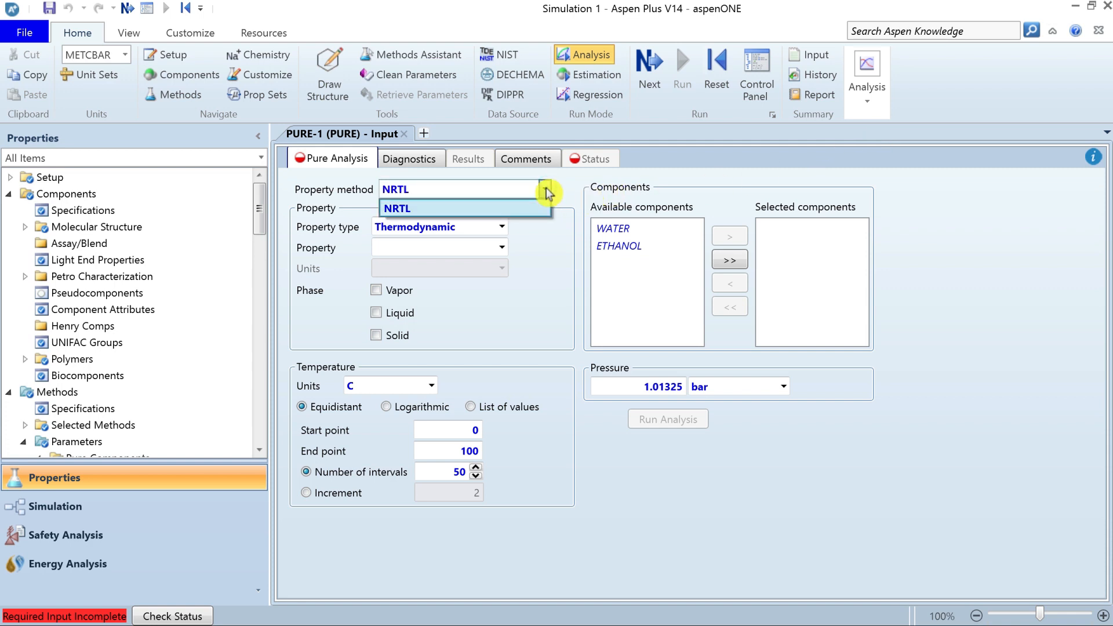
left_click(524, 208)
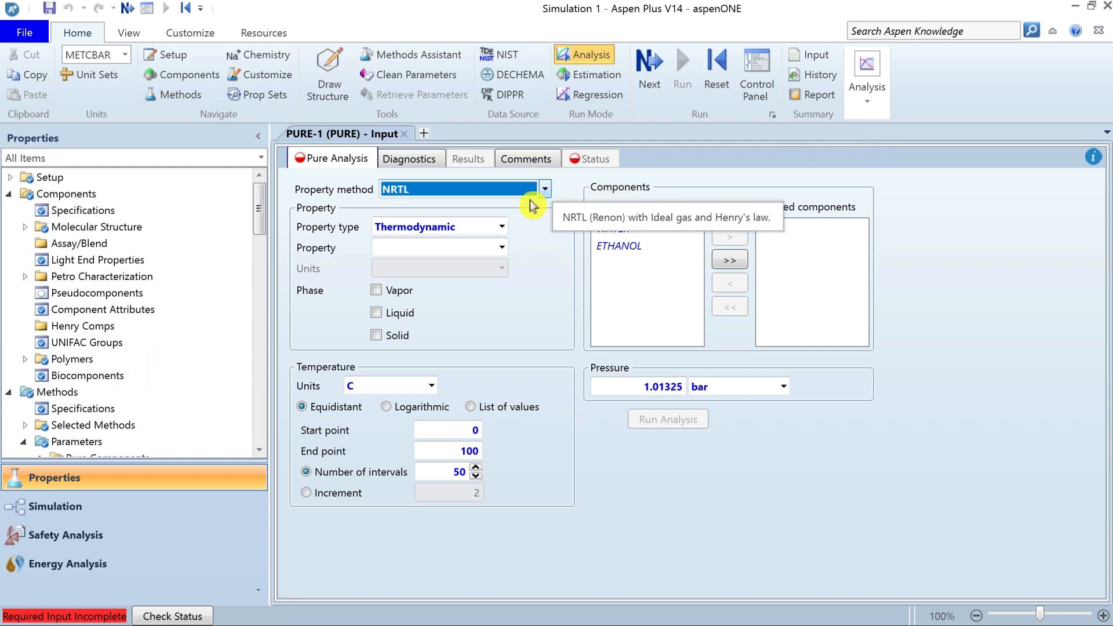
Set the analysis to the thermodynamic property CP in kJ/kg-K for the liquid phase only.
left_click(501, 229)
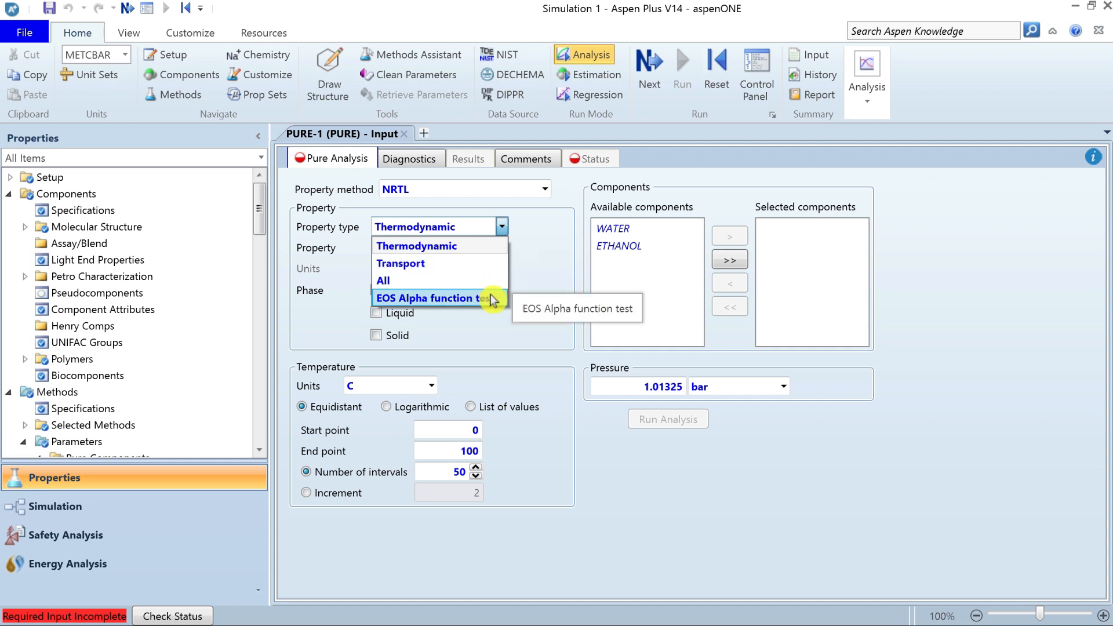
left_click(504, 251)
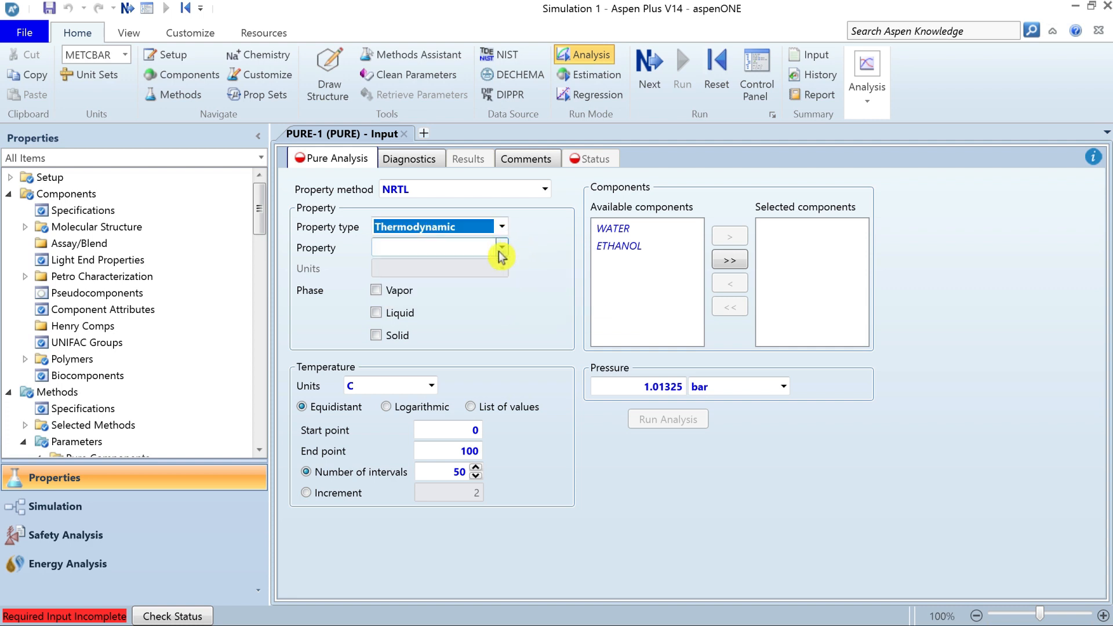
left_click(503, 249)
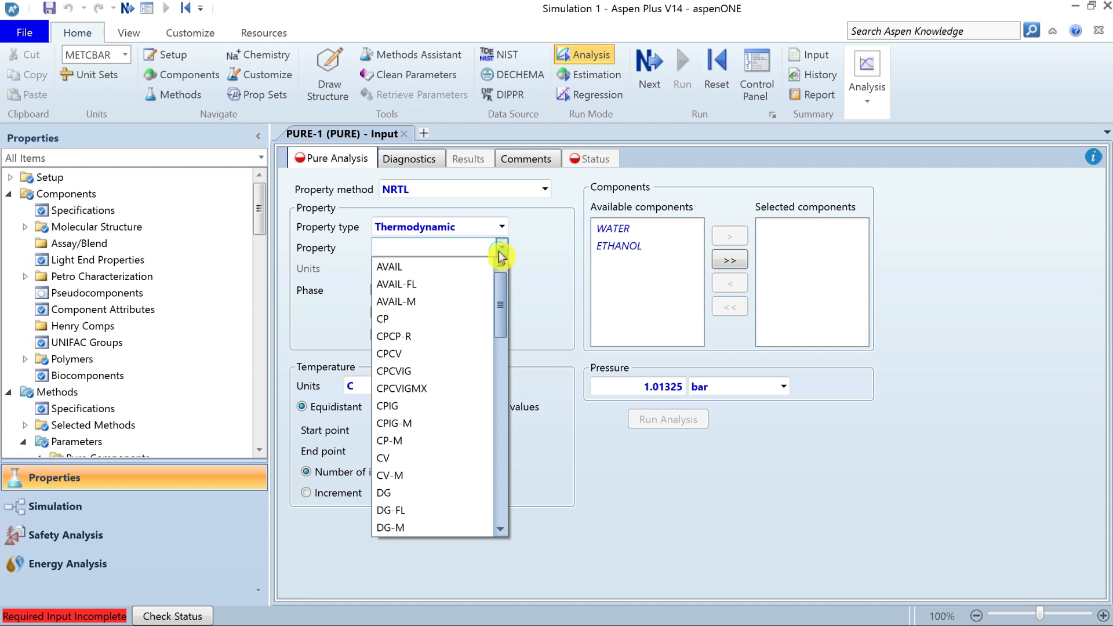
left_click(396, 320)
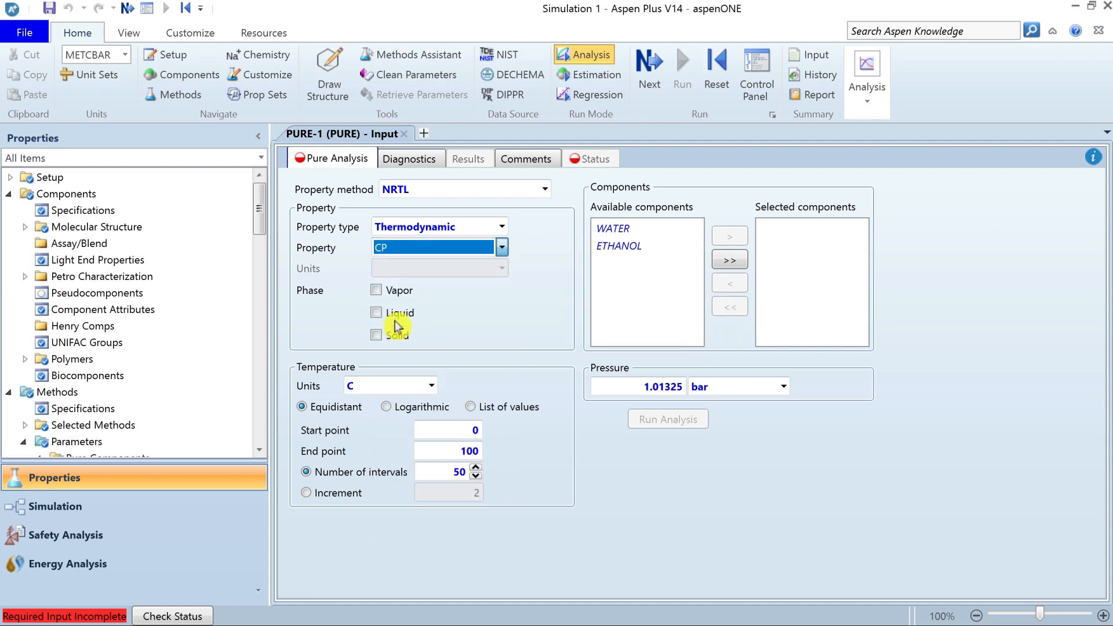
left_click(503, 269)
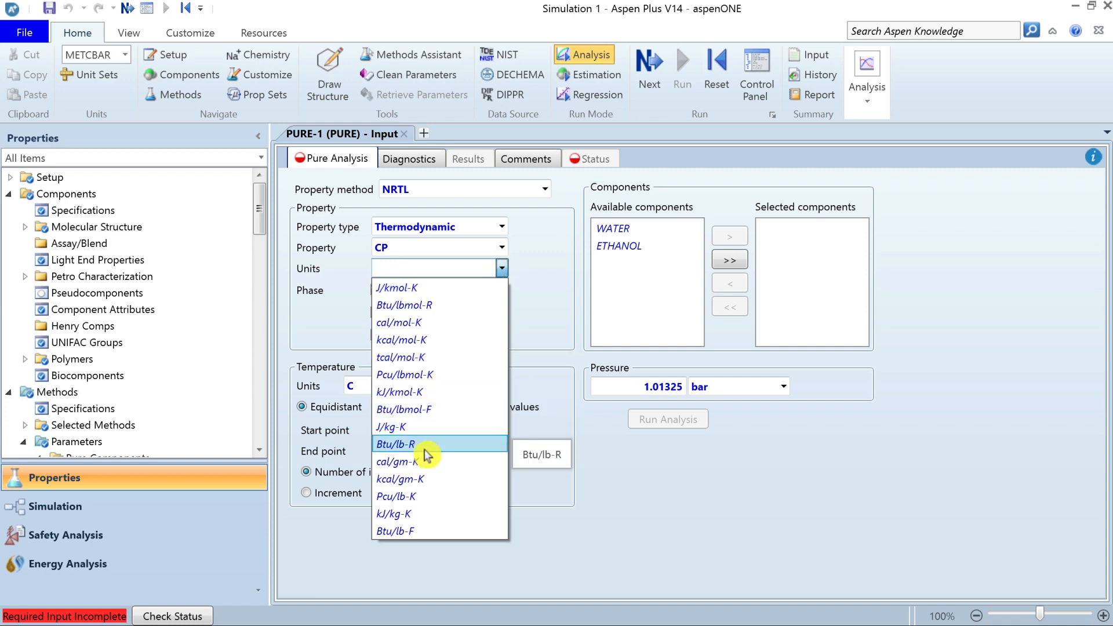
left_click(439, 521)
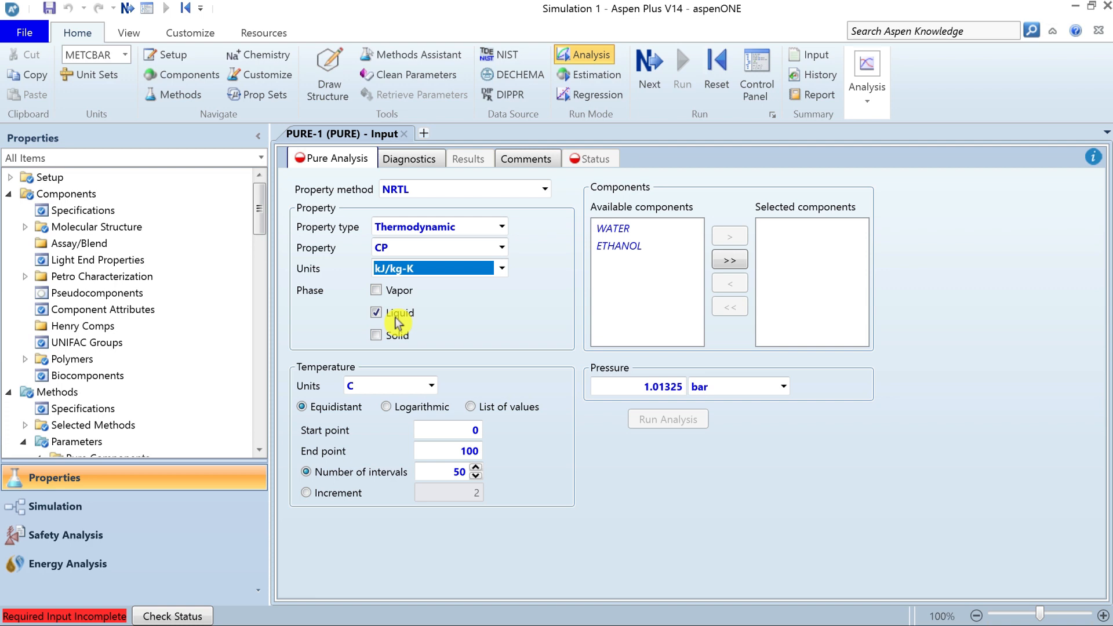
Add WATER to the selected components of the pure analysis.
left_click(649, 228)
left_click(725, 238)
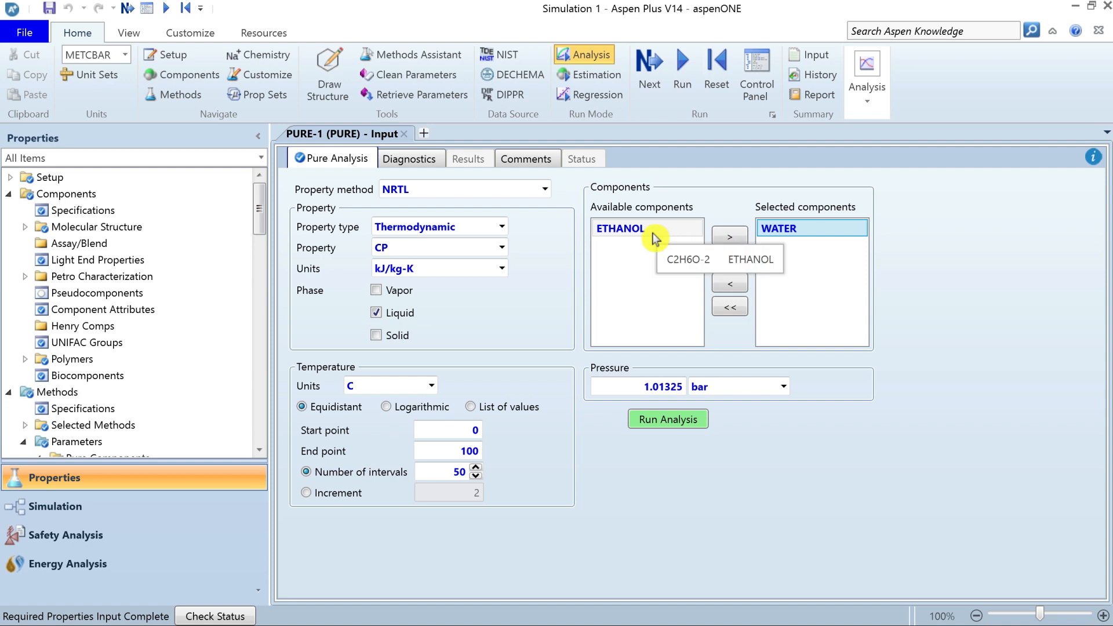
left_click(667, 428)
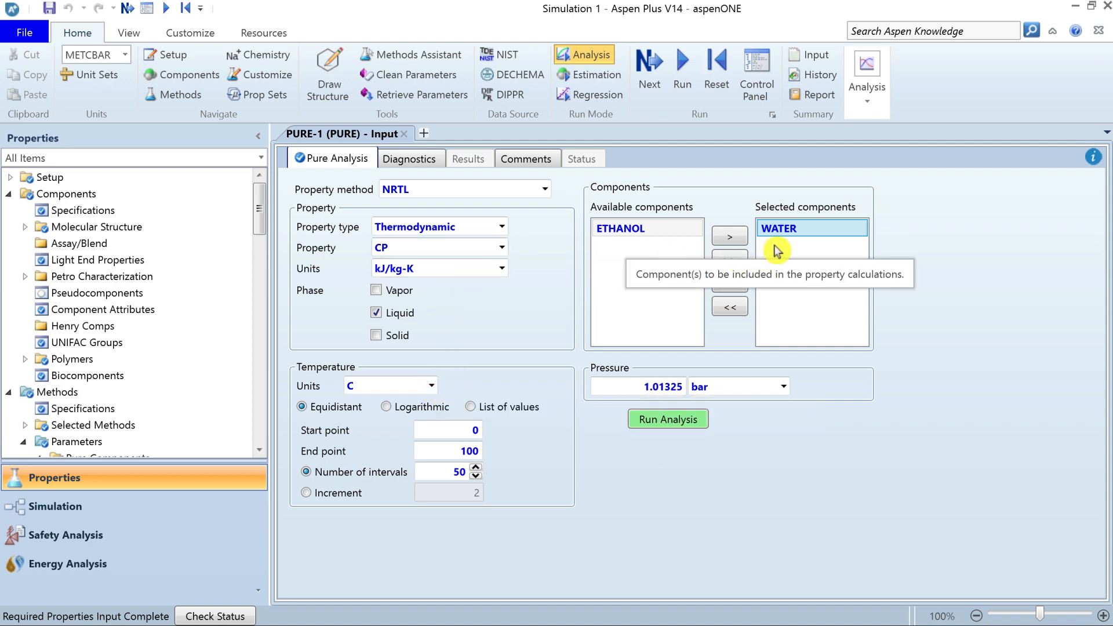
Choose C as the temperature unit and review the pressure and temperature range settings.
left_click(430, 387)
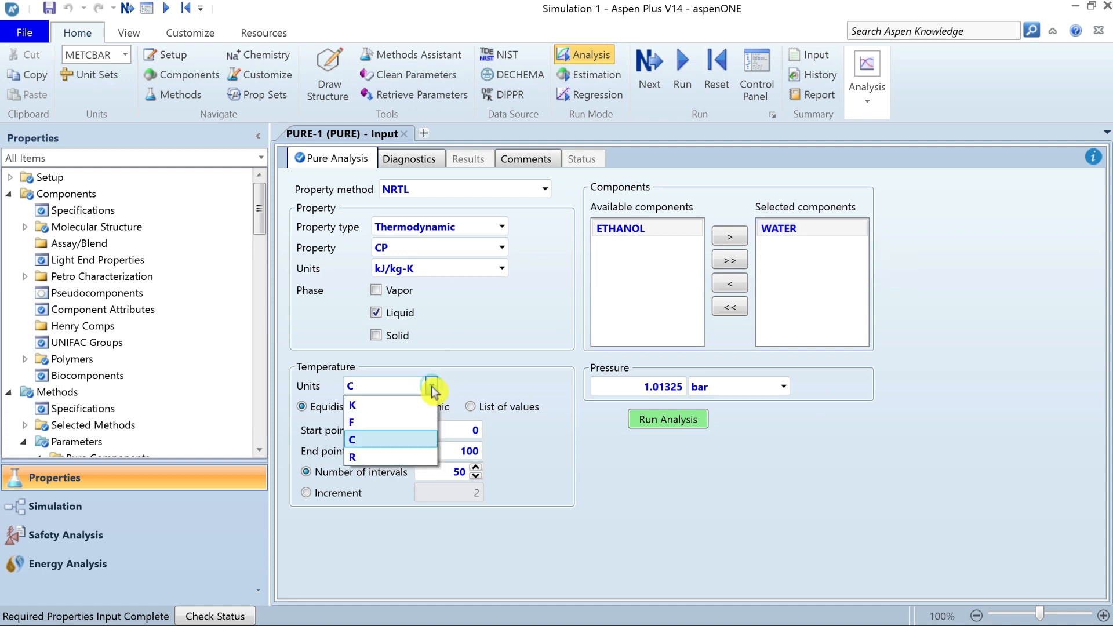
left_click(374, 441)
left_click(620, 391)
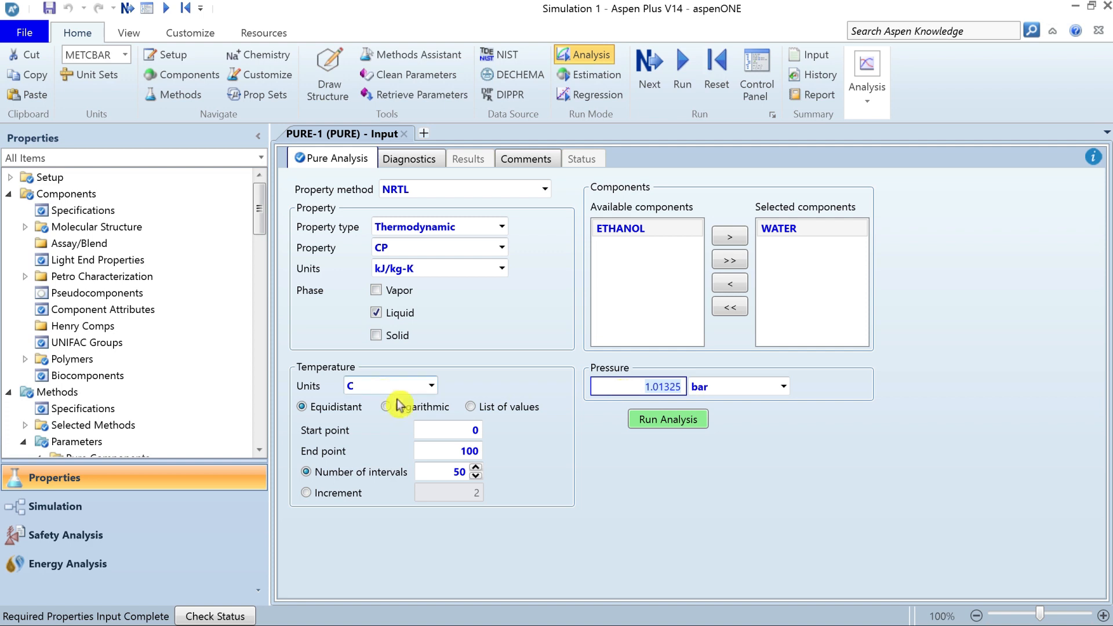
left_click(469, 435)
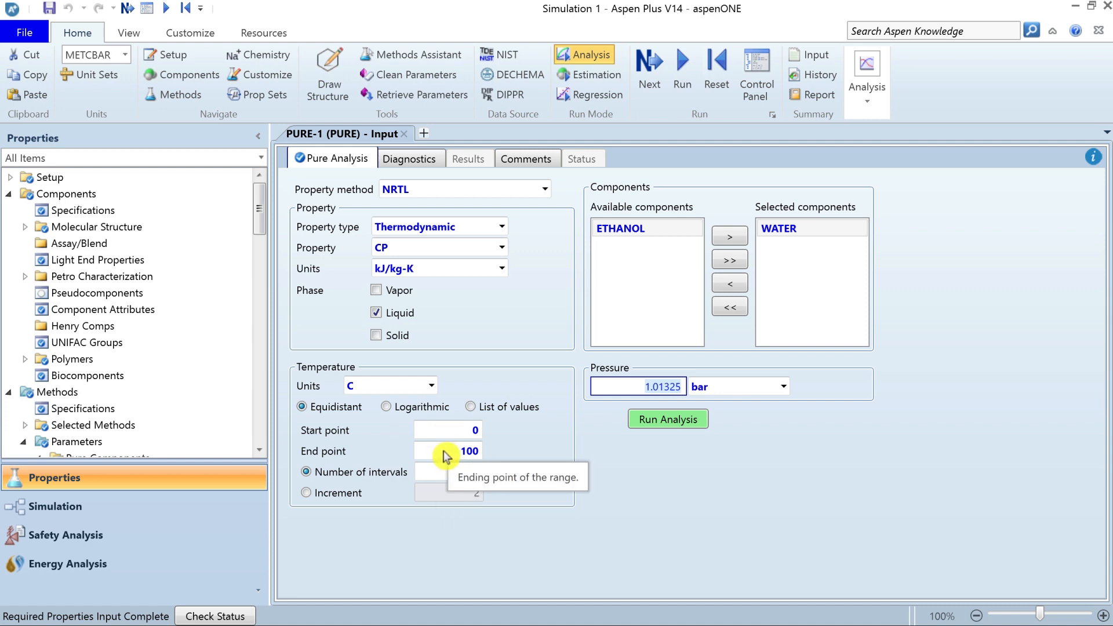
Look at the list-of-values temperature option, return to equidistant points, and run the analysis to plot CP against temperature.
left_click(326, 412)
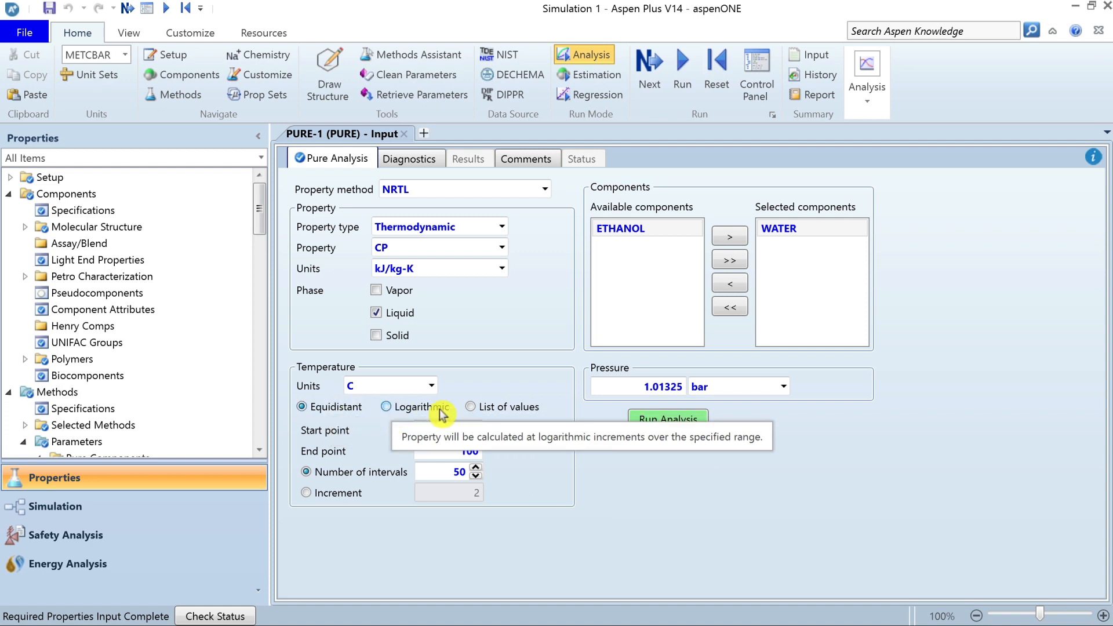
left_click(472, 409)
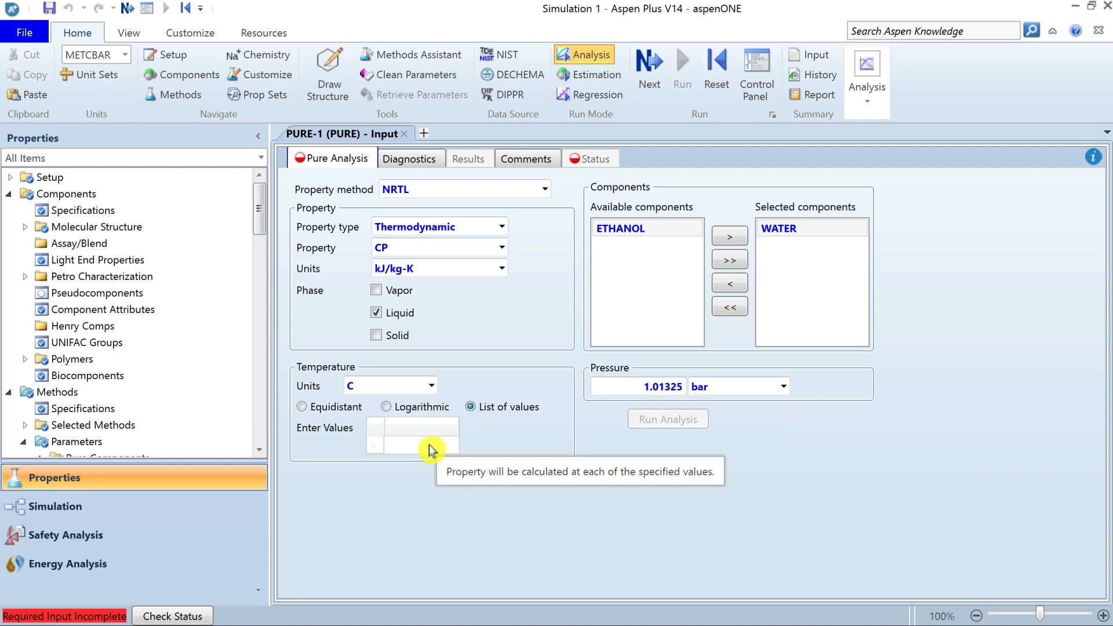
left_click(301, 408)
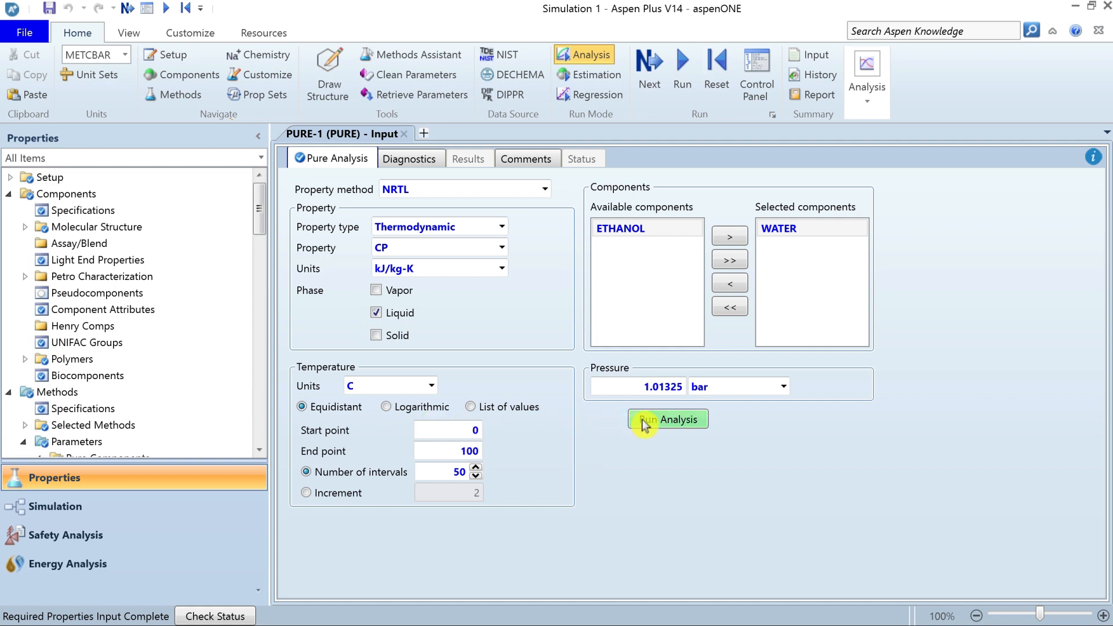
left_click(669, 425)
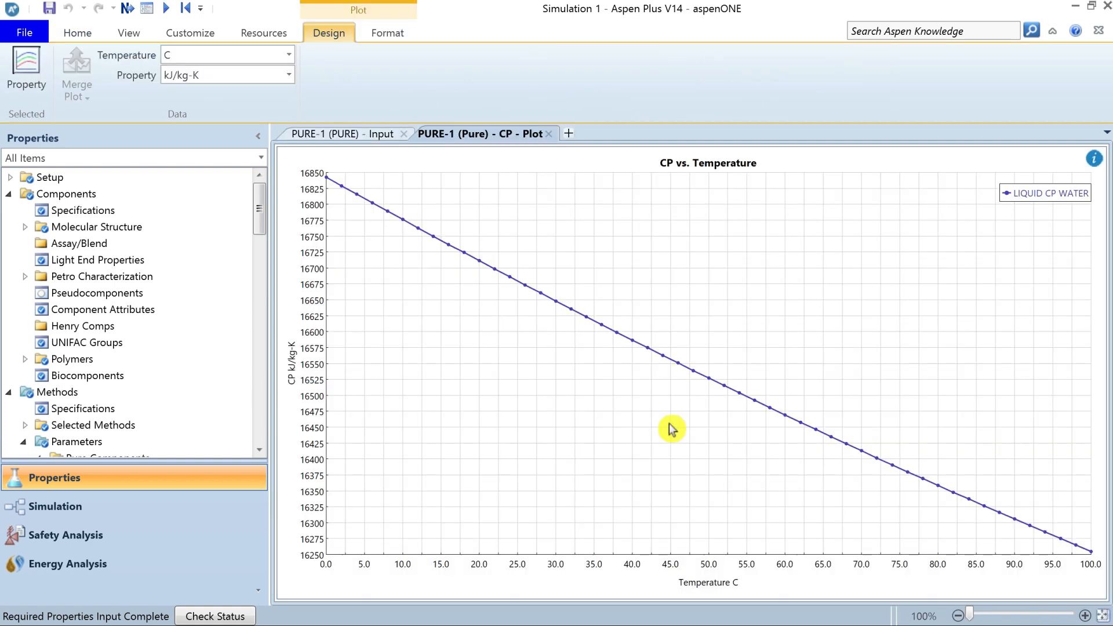
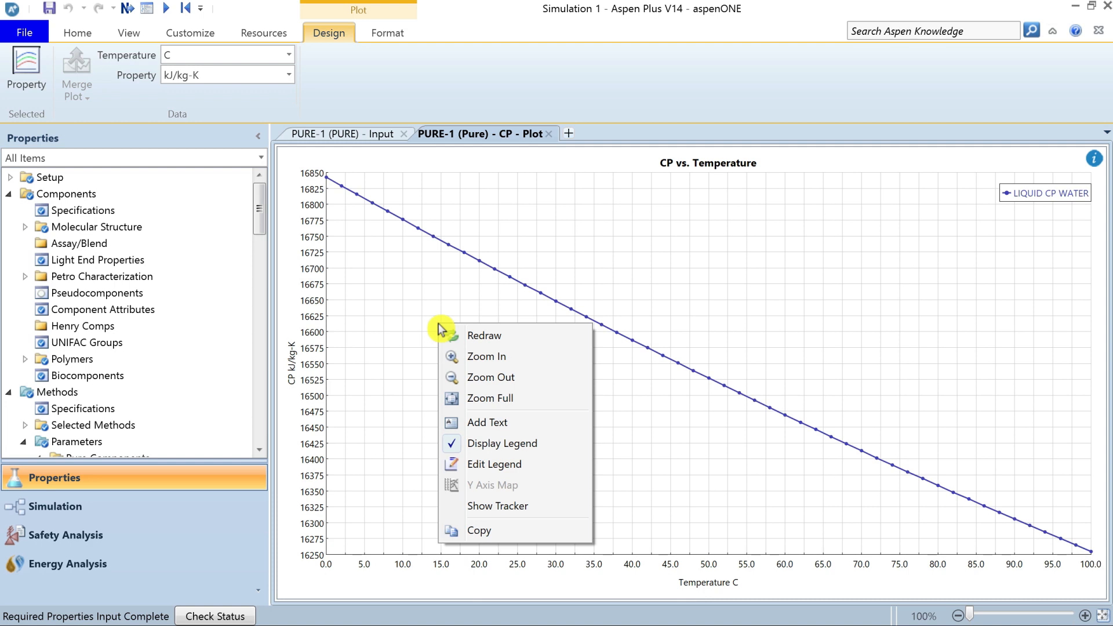
Read values along the CP curve with the plot tracker and turn the tracker off again.
left_click(534, 513)
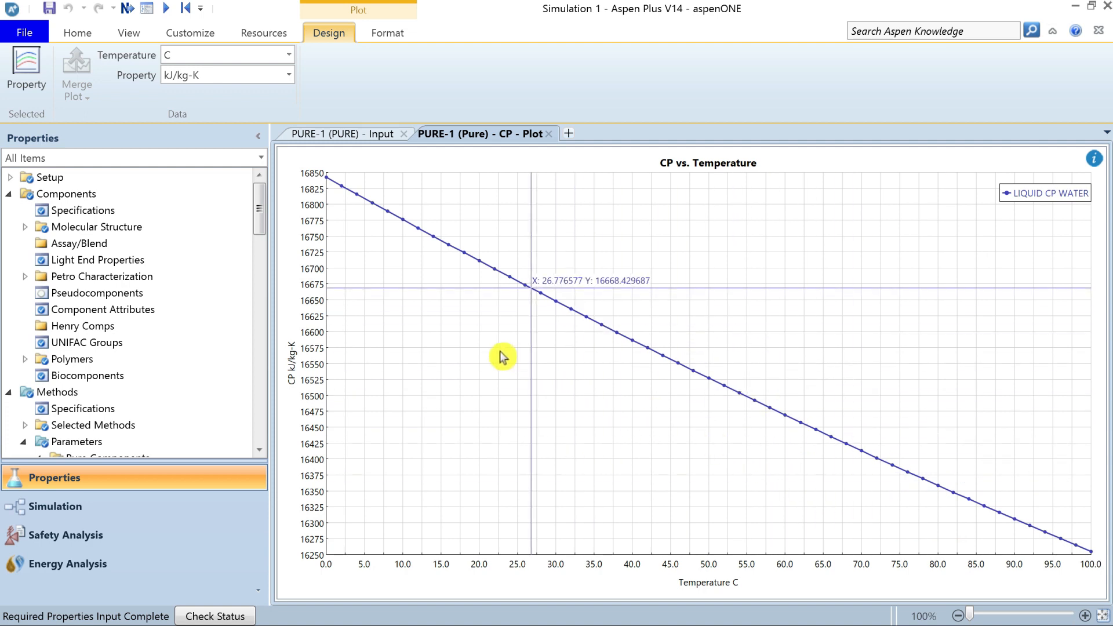
right_click(367, 291)
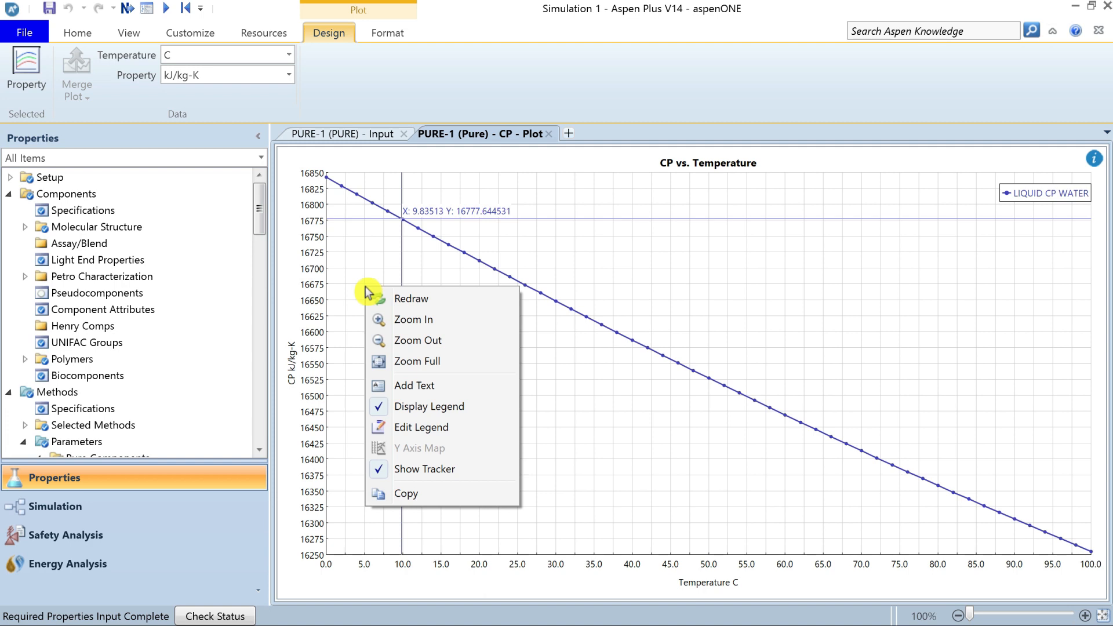
left_click(426, 472)
Look at the plot's legend text in the legend editor and cancel it.
right_click(443, 323)
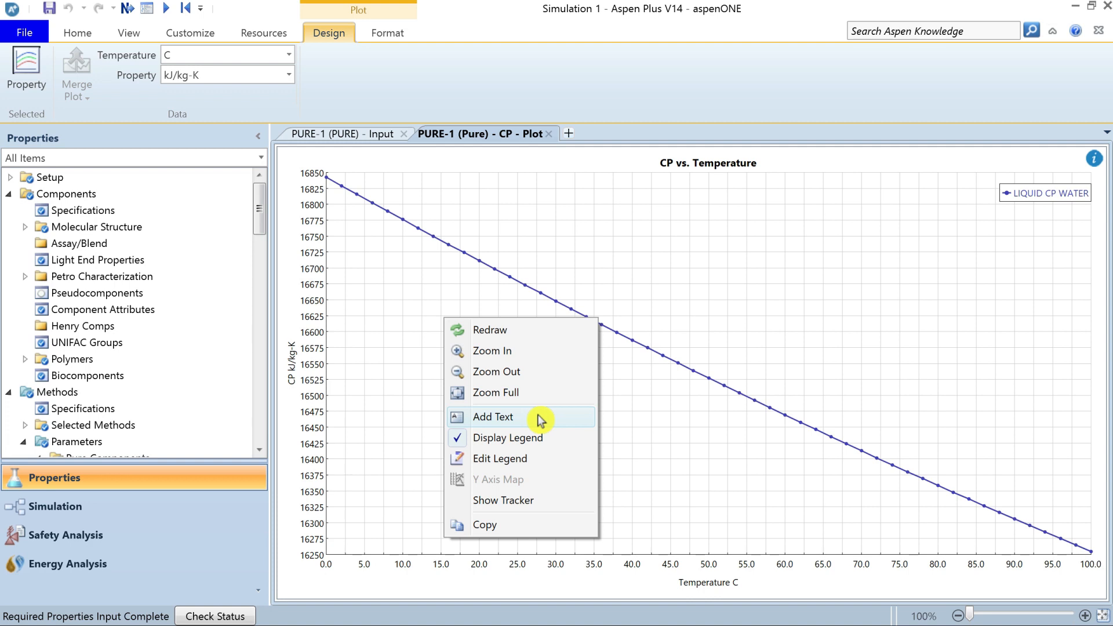
left_click(538, 460)
left_click(443, 237)
left_click(617, 445)
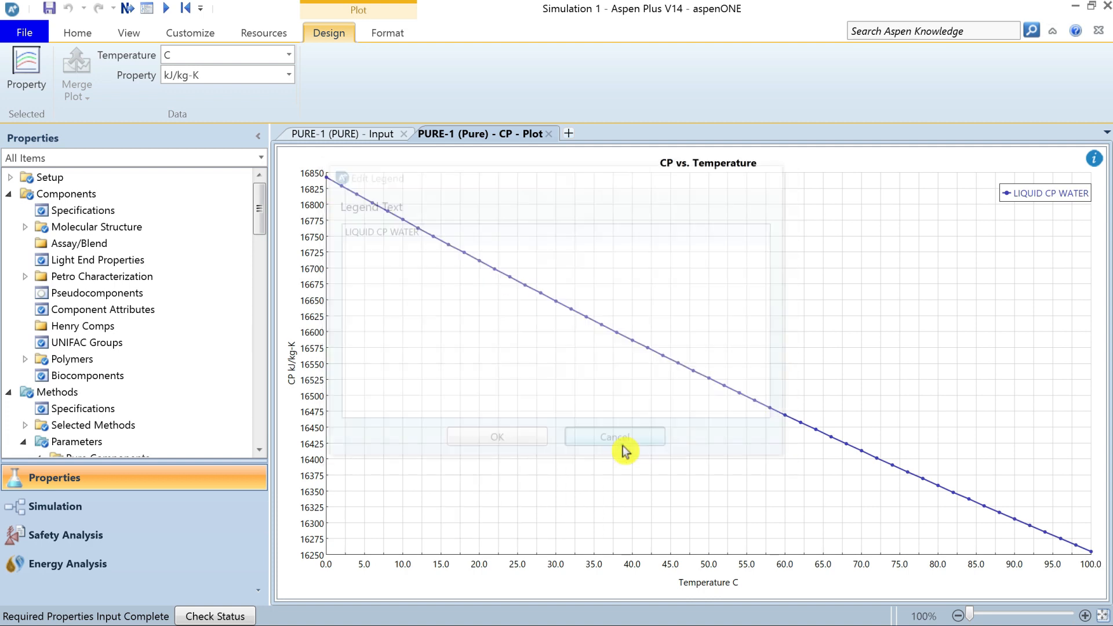
Format the CP versus temperature plot as a square plot with a marker interval of 5.
left_click(387, 36)
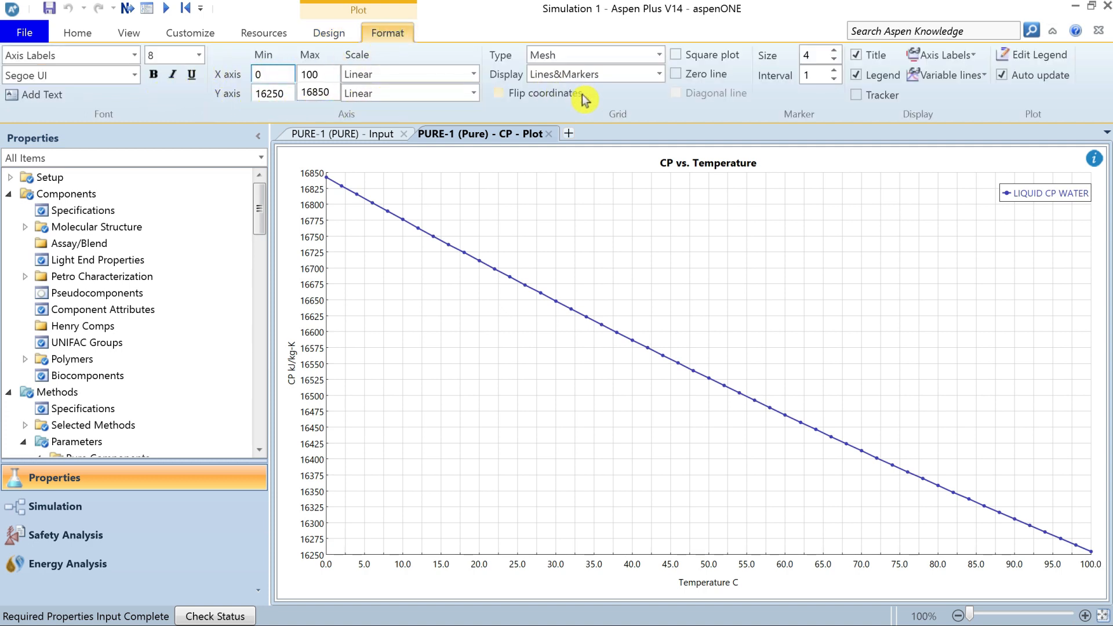
left_click(681, 58)
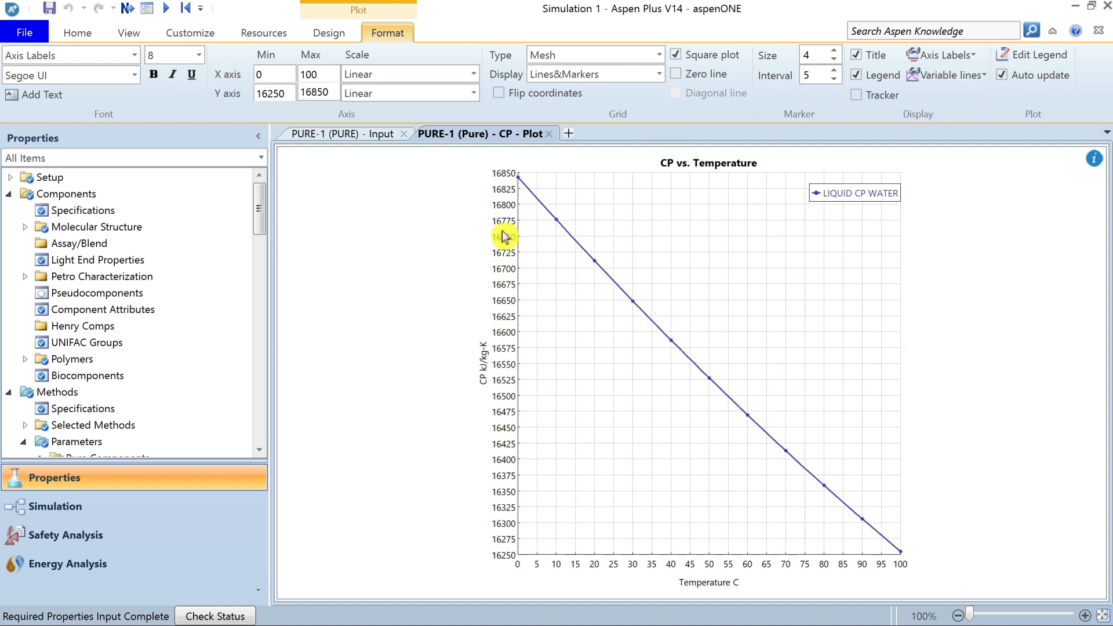
Set the CP axis grid interval to 50 and check the temperature axis settings.
left_click(507, 287)
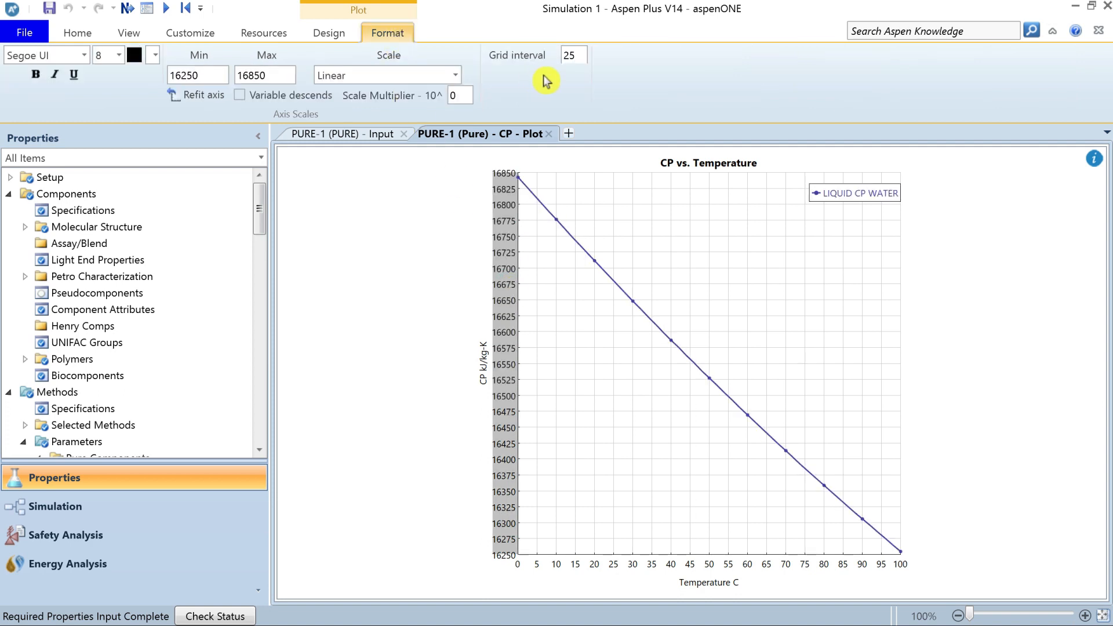
left_click(562, 55)
double_click(561, 56)
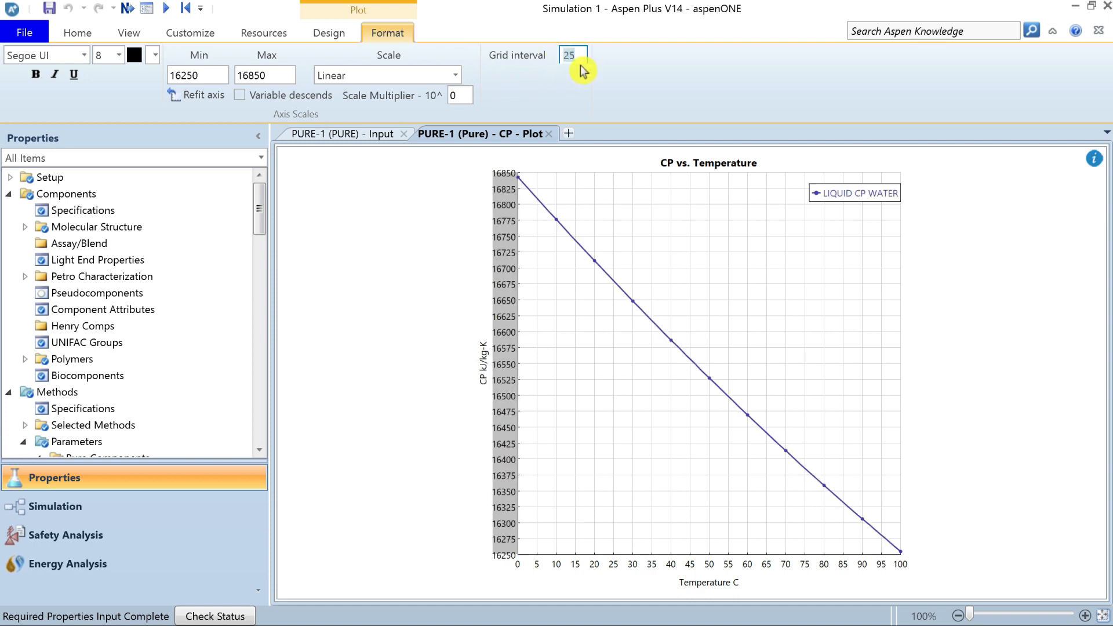
type("50")
key("Return")
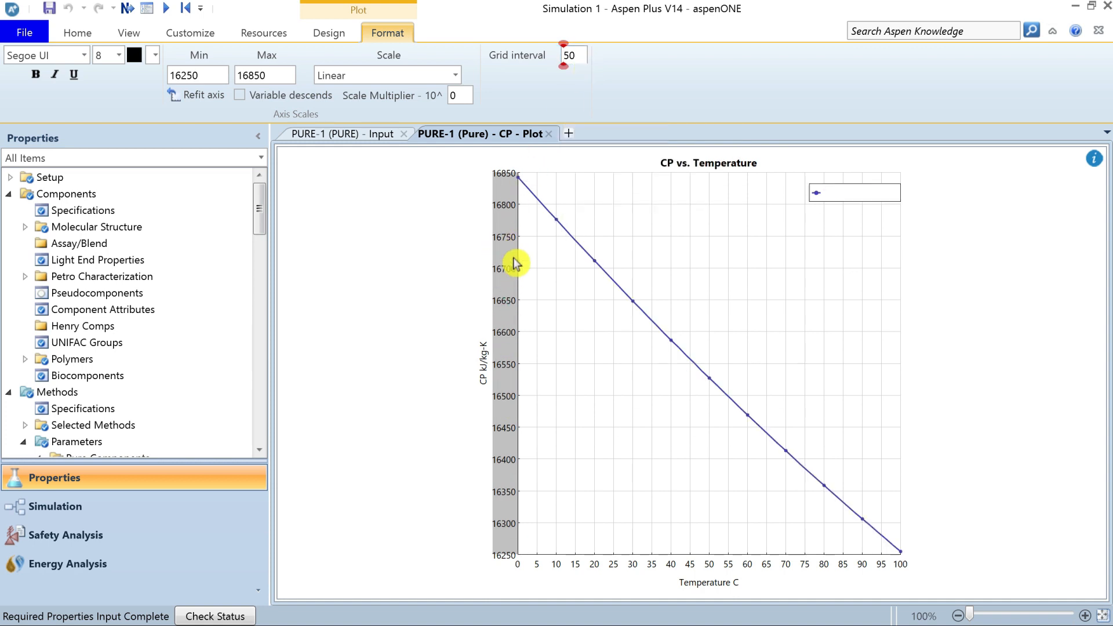
left_click(599, 571)
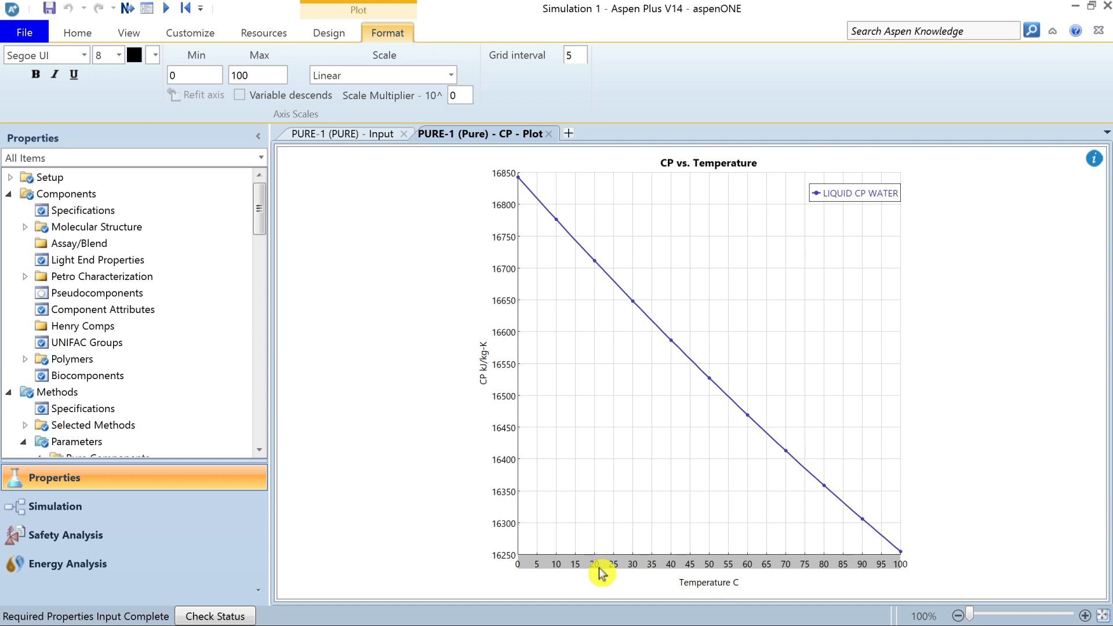
left_click(608, 440)
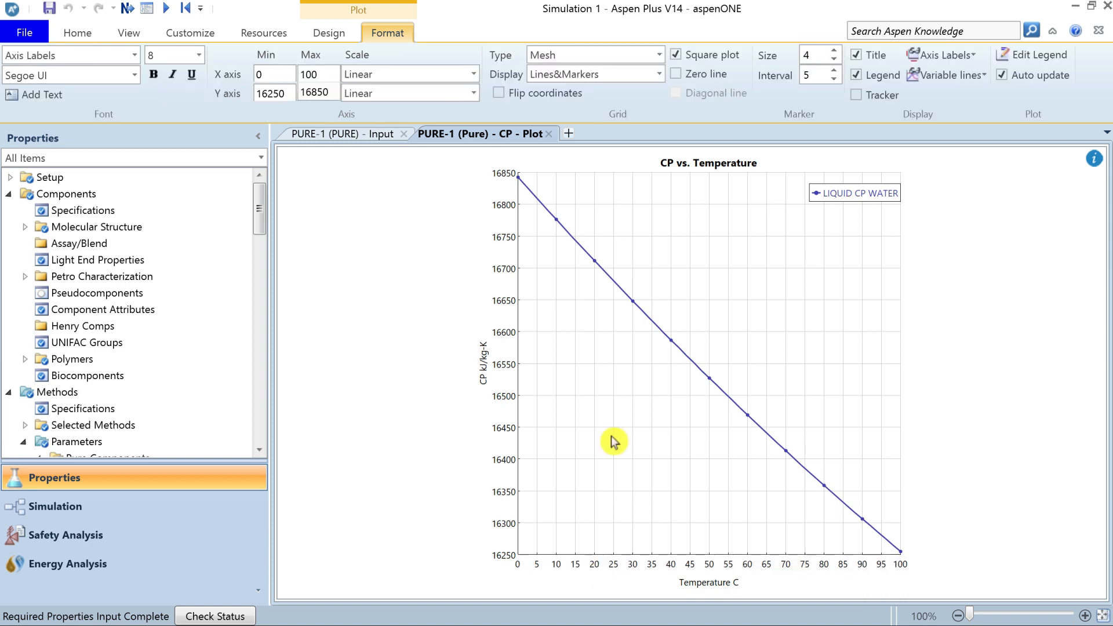
Format the plot's axis labels in size 12, bold and italic, with the Segoe UI Black font.
left_click(203, 56)
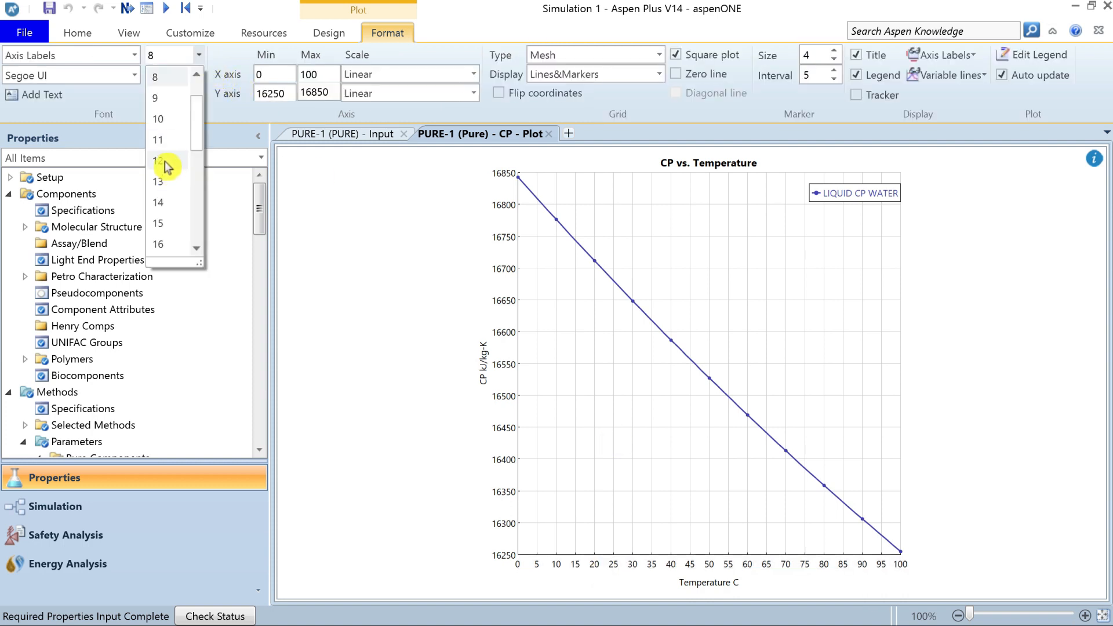
left_click(167, 166)
left_click(154, 76)
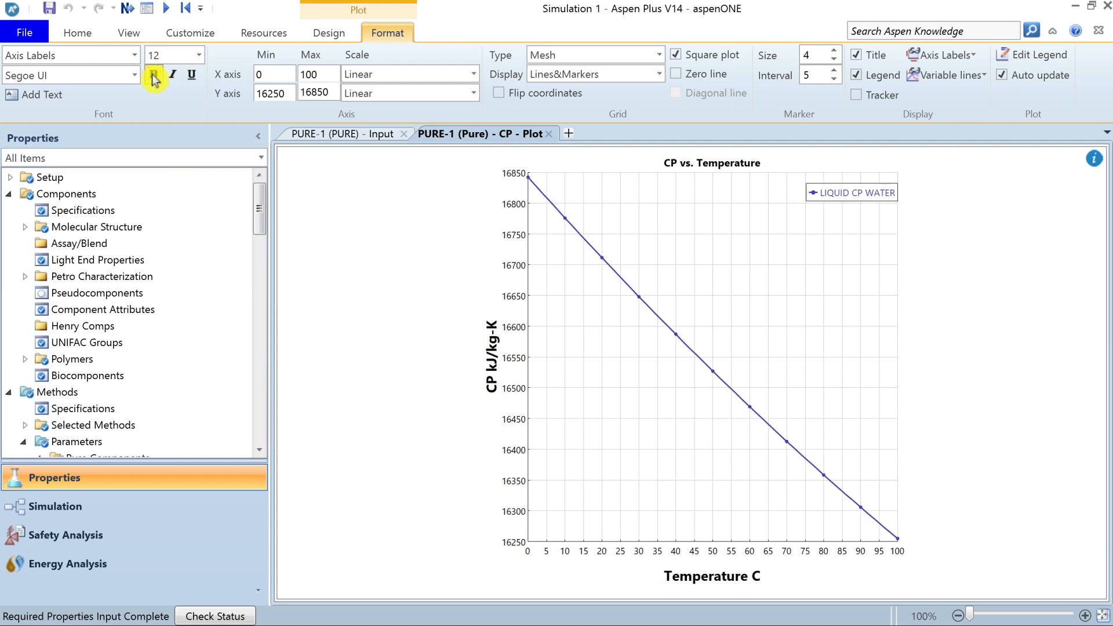
left_click(172, 74)
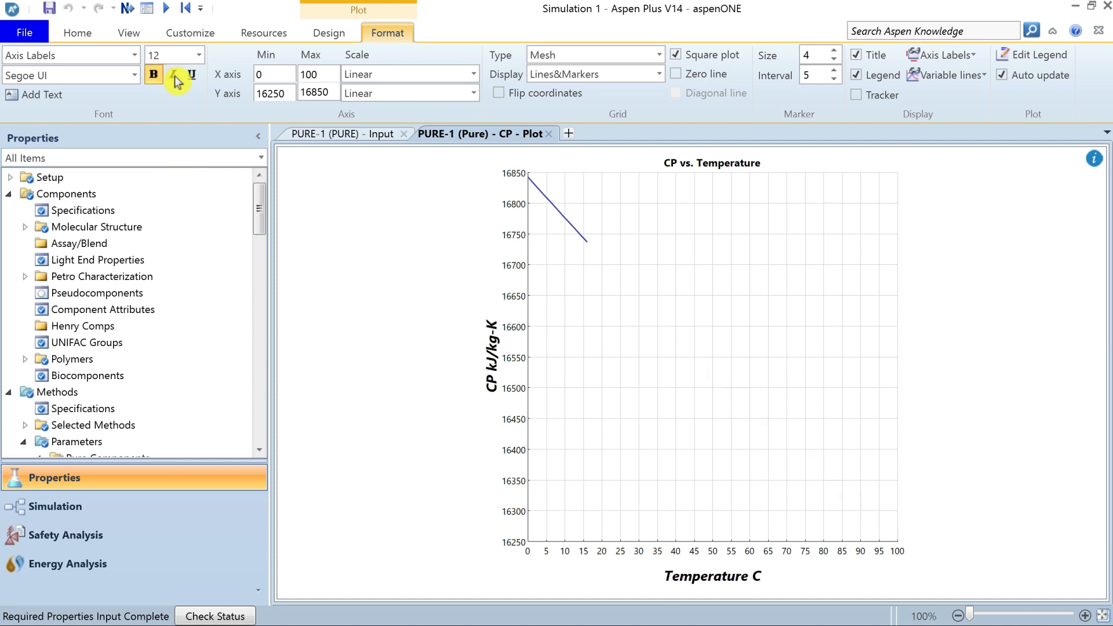
left_click(134, 76)
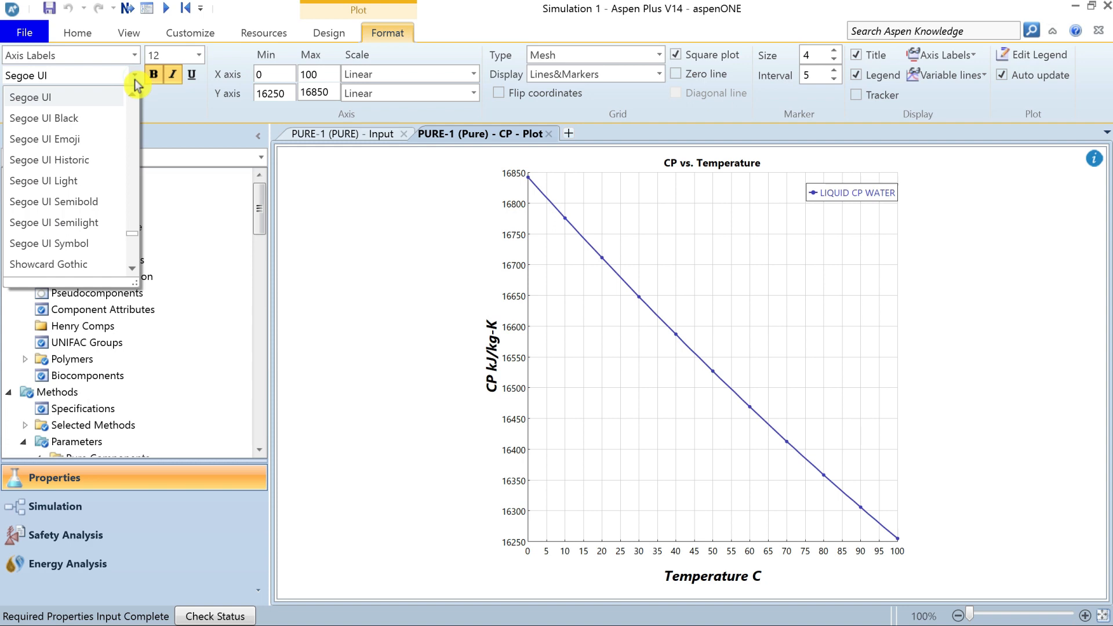
left_click(35, 120)
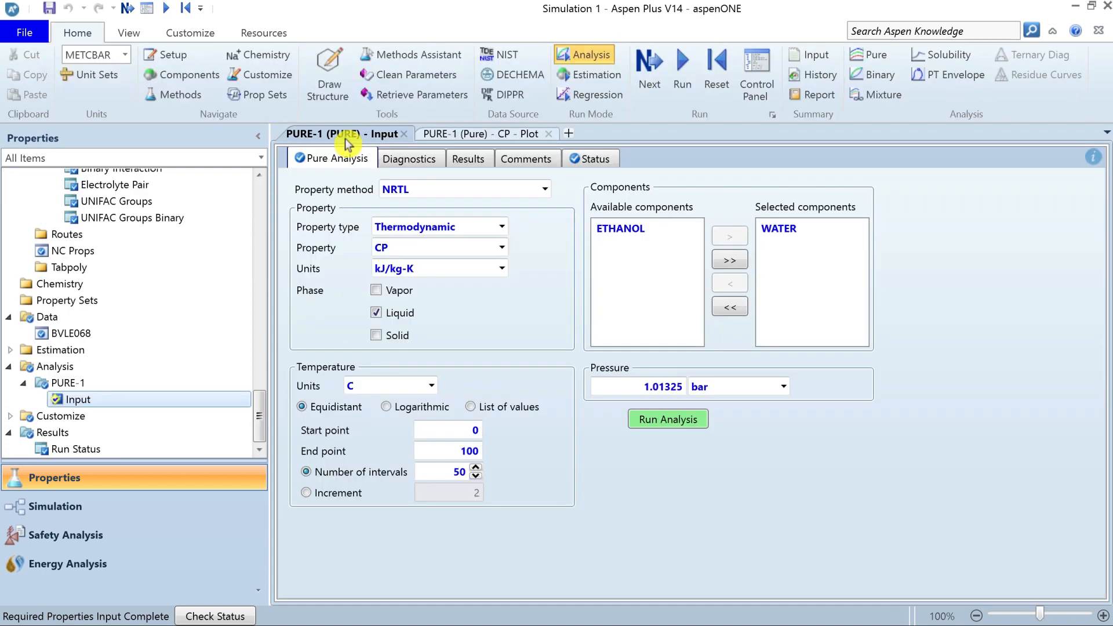
Browse the thermodynamic properties in the pure analysis input, change the property type to Transport and review its properties.
left_click(345, 137)
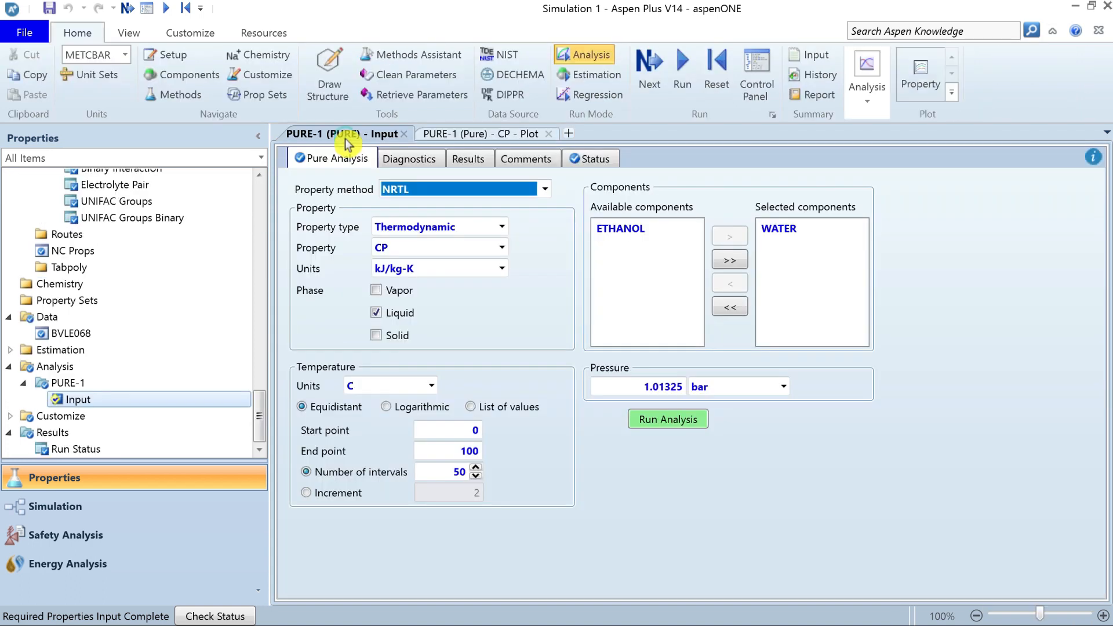
left_click(502, 249)
left_click_drag(502, 323, 504, 386)
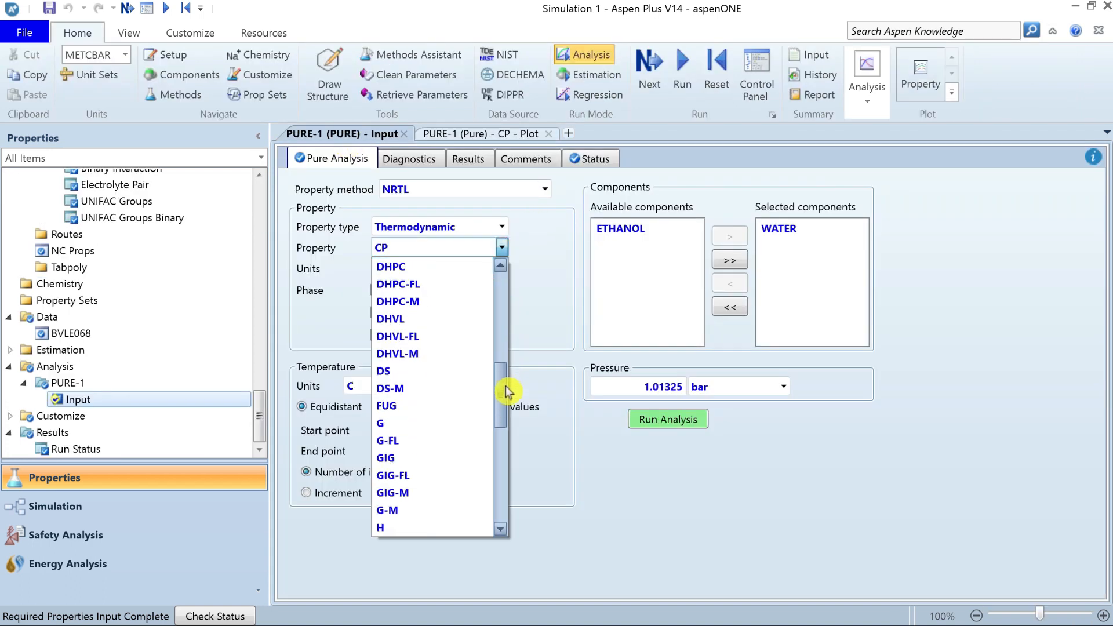
left_click(502, 224)
left_click(502, 227)
left_click(420, 264)
left_click(502, 251)
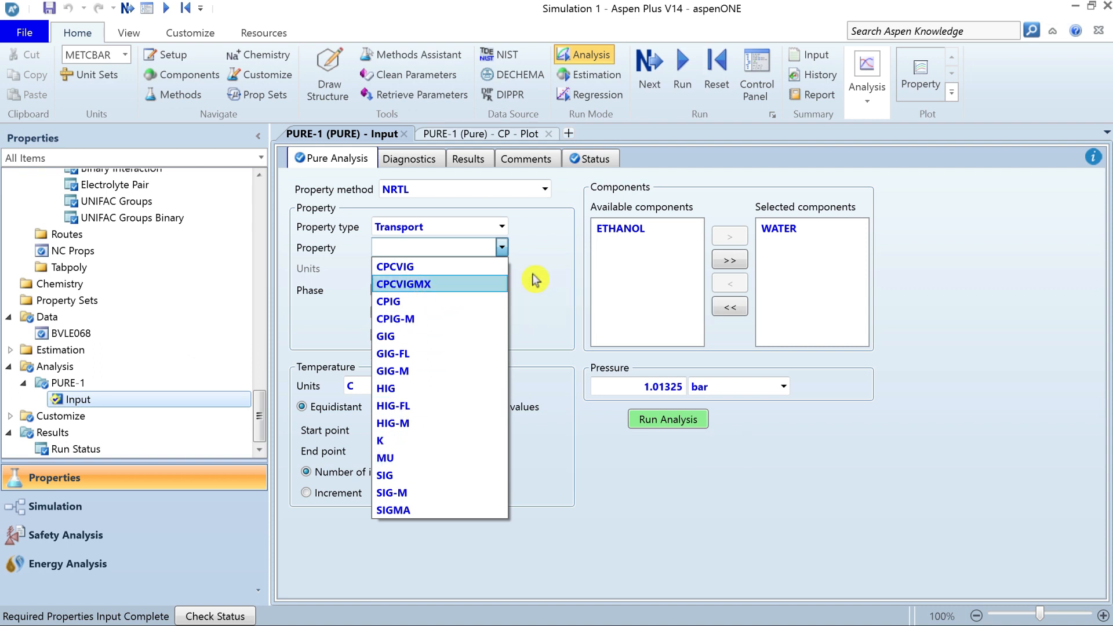
left_click(502, 283)
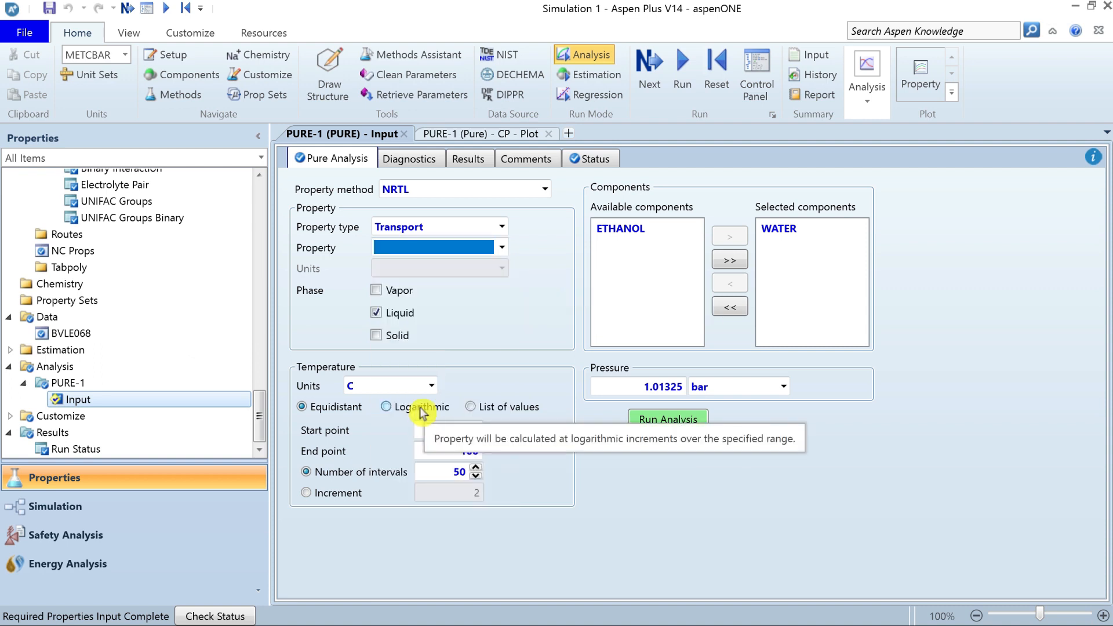
Copy the entire pure component analysis results table.
left_click(474, 165)
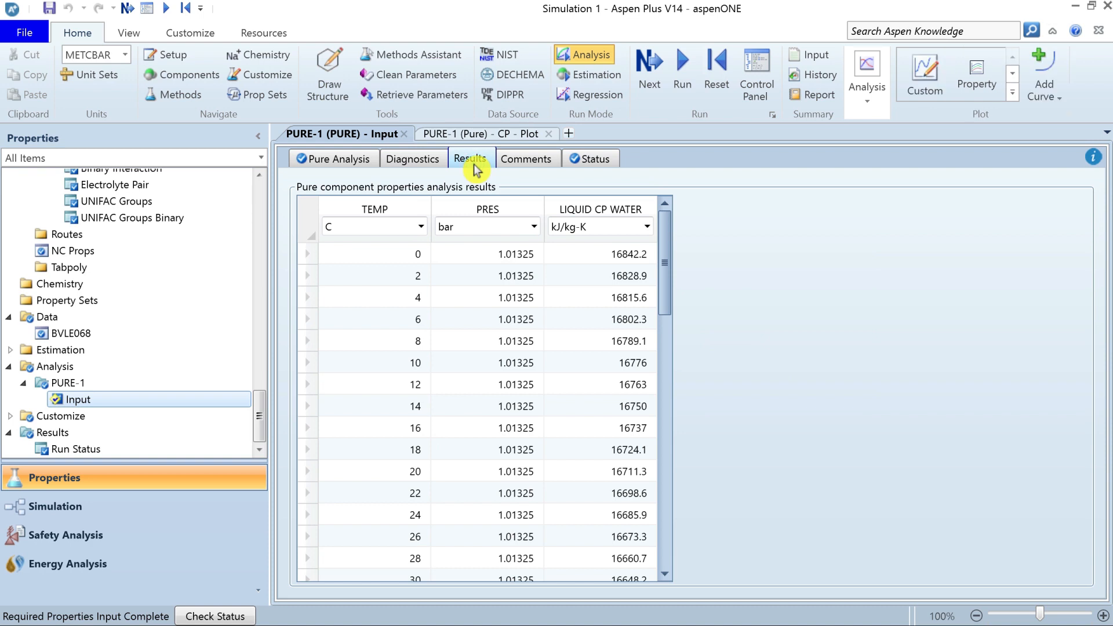
left_click(308, 228)
right_click(308, 225)
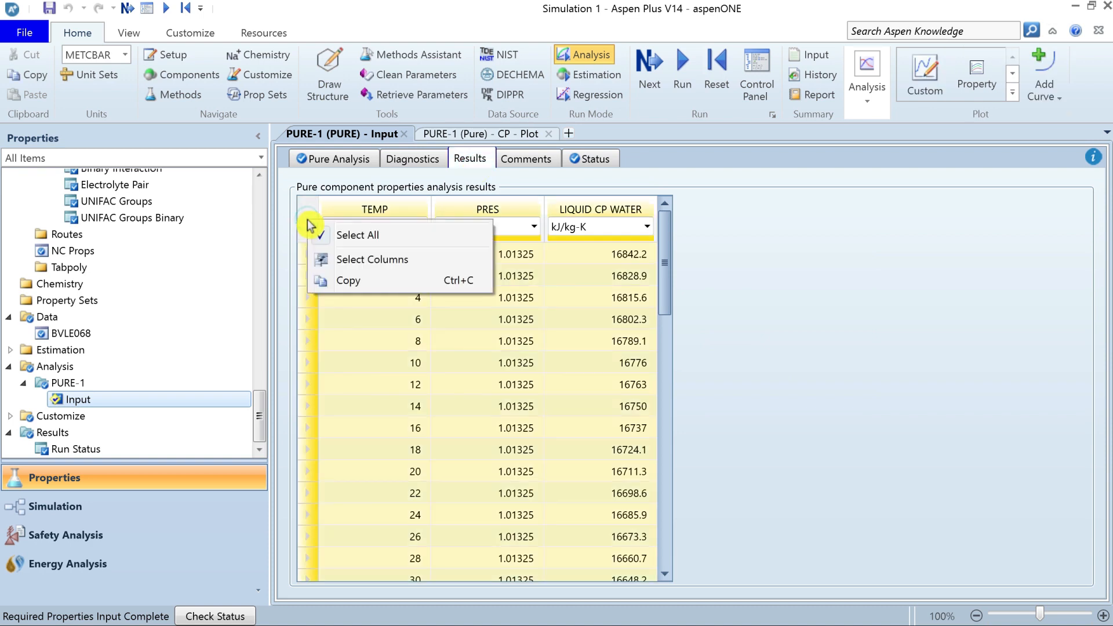
left_click(344, 284)
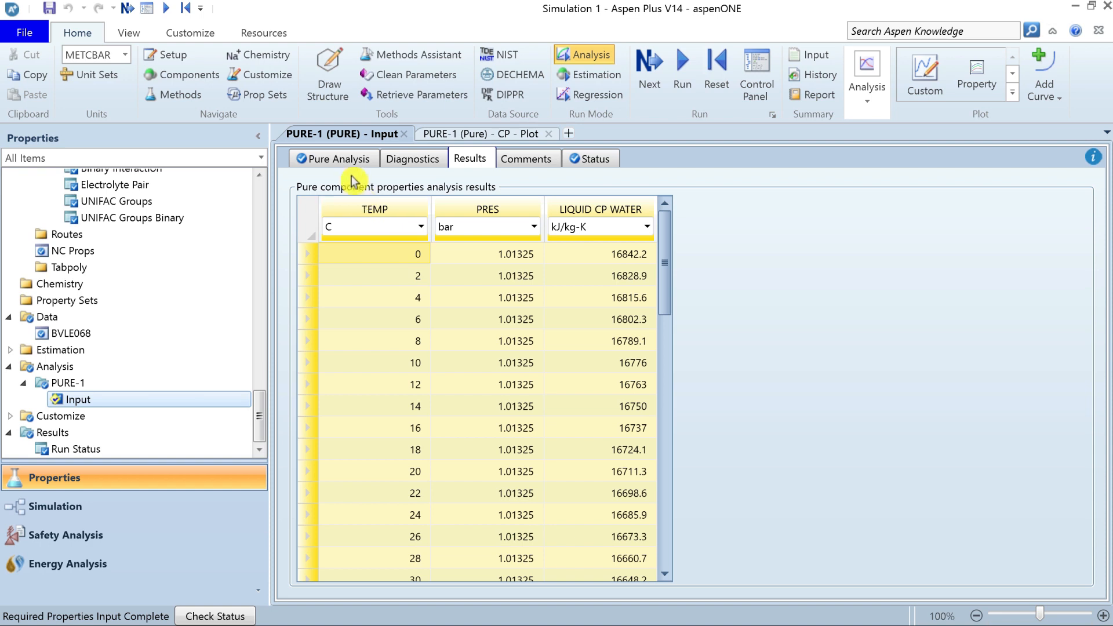
Create a binary analysis and review the available analysis types, keeping Txy.
left_click(348, 158)
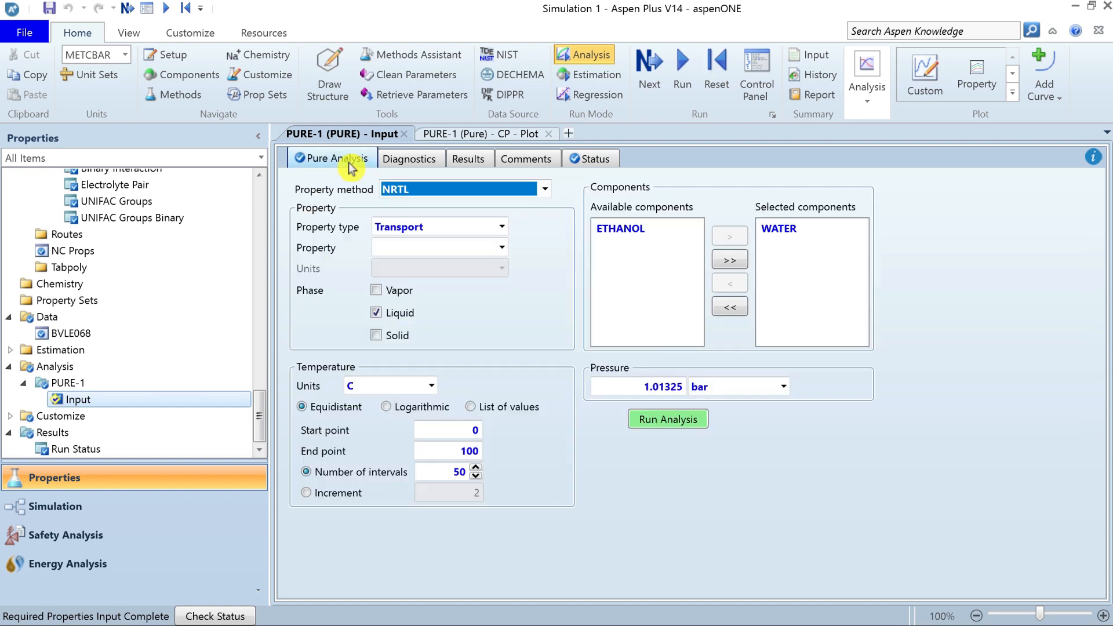
left_click(868, 102)
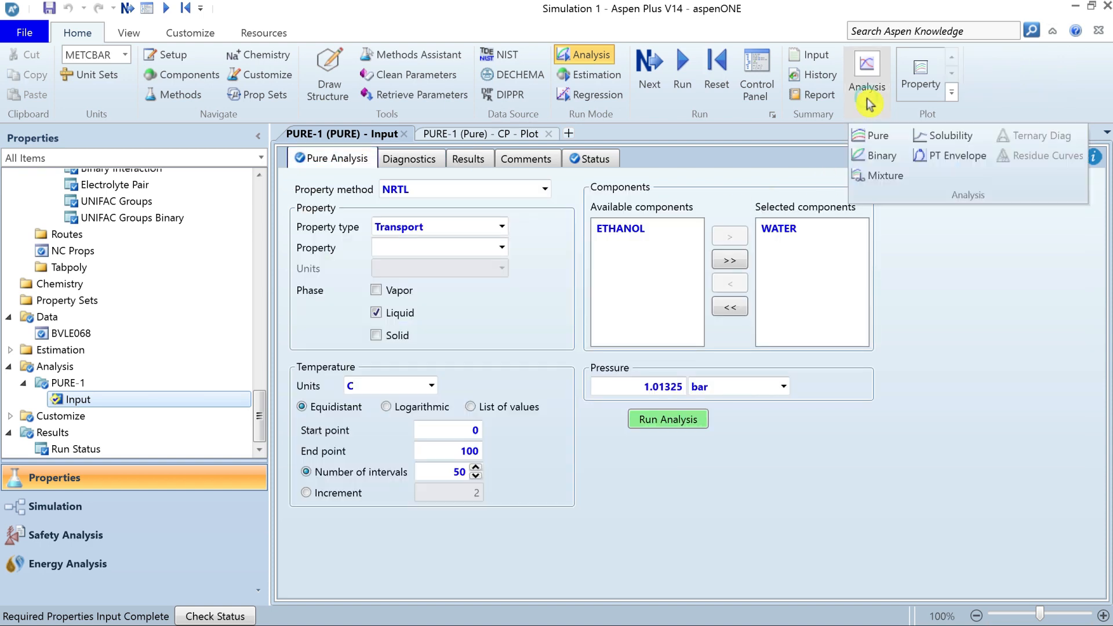
left_click(876, 161)
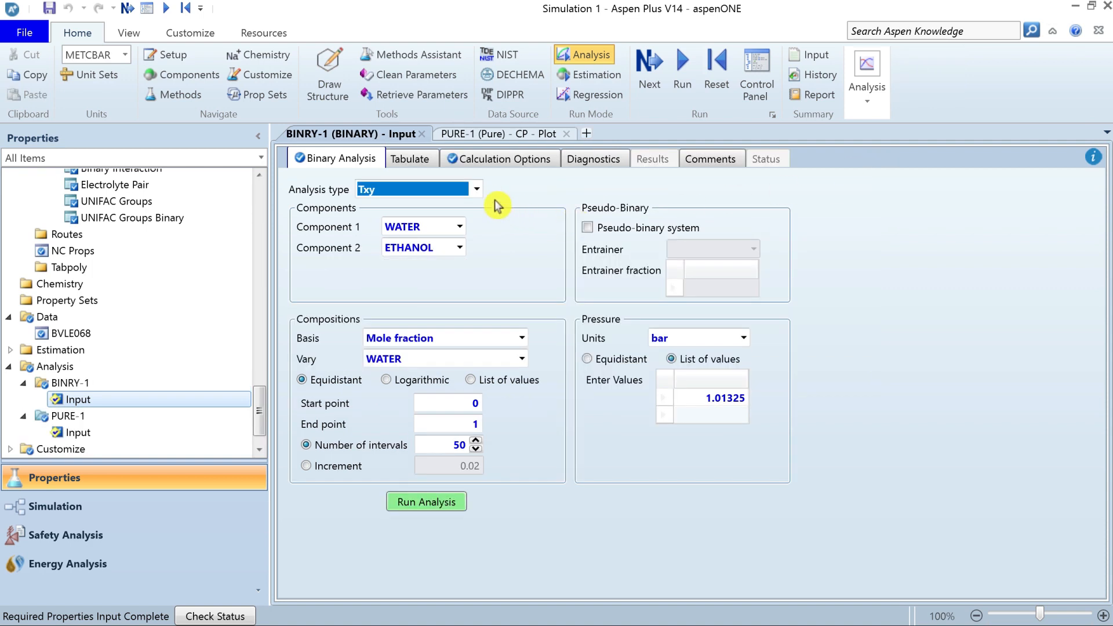
left_click(476, 196)
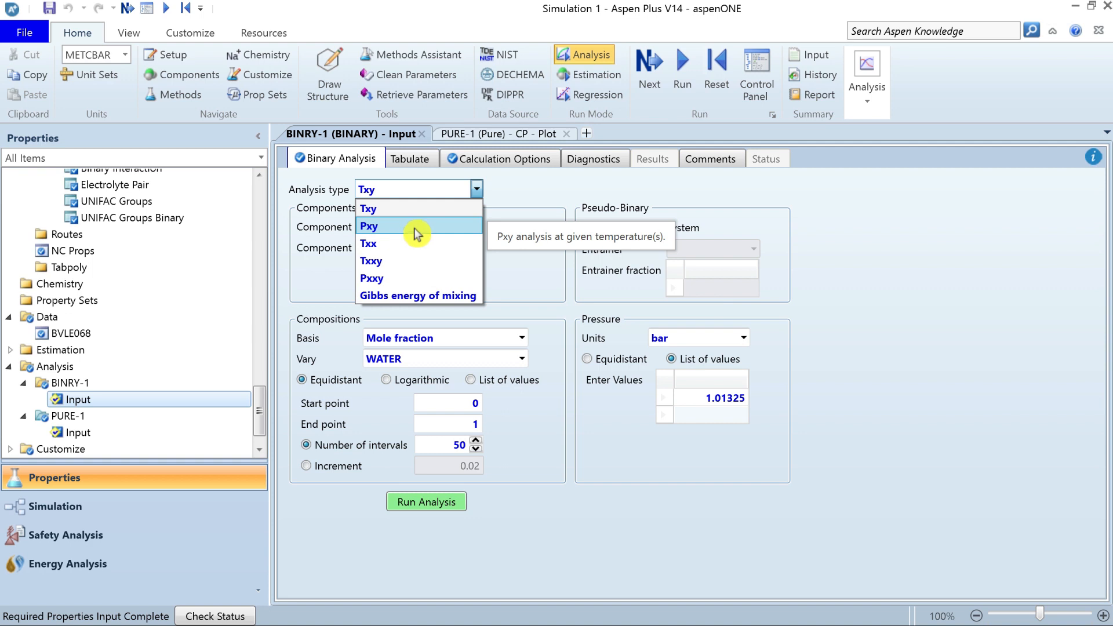
left_click(463, 210)
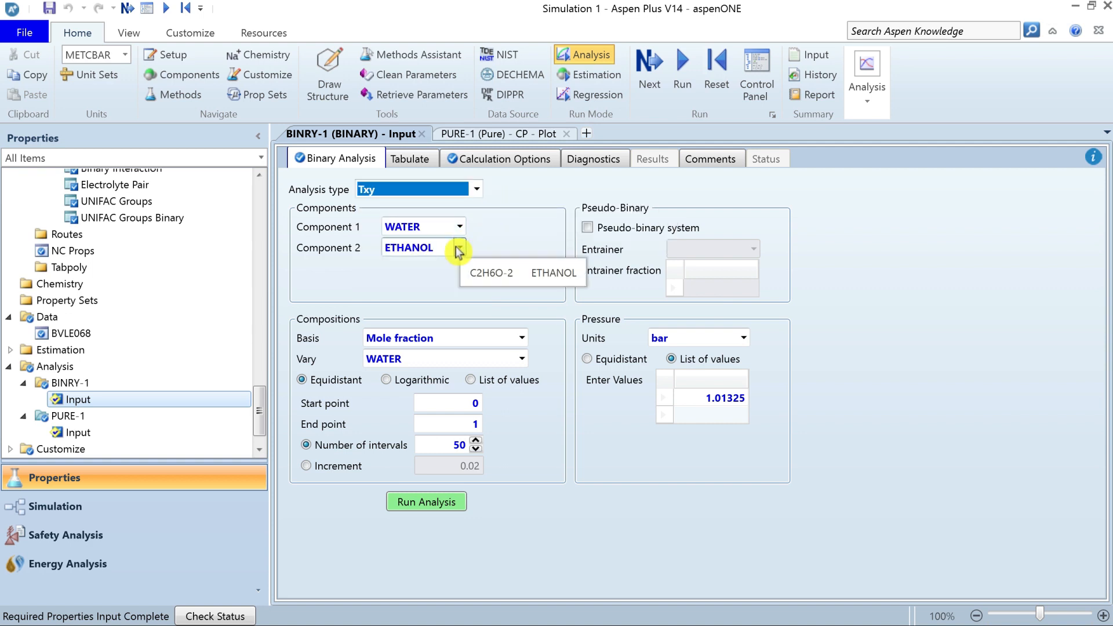
Keep mole fraction as the composition basis and vary ETHANOL in the binary analysis.
left_click(522, 338)
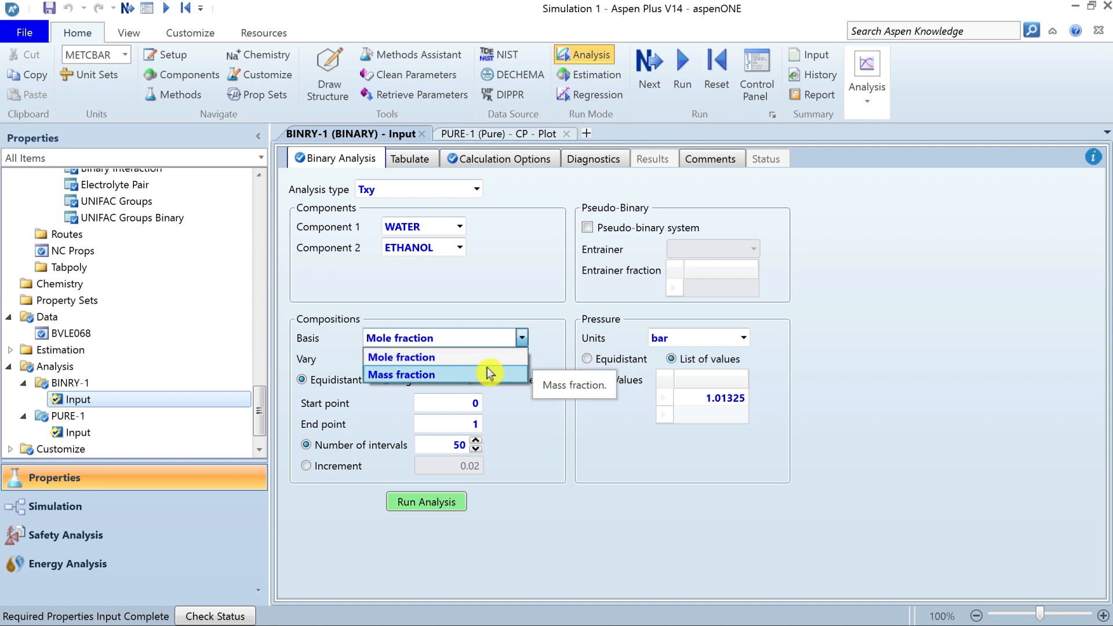
left_click(496, 357)
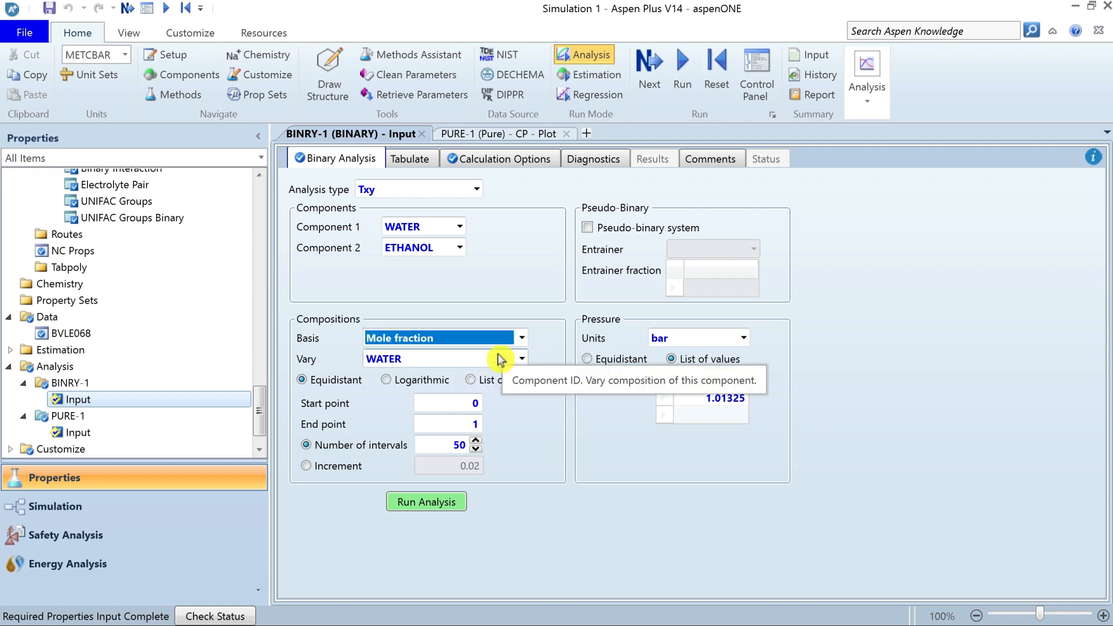
left_click(521, 358)
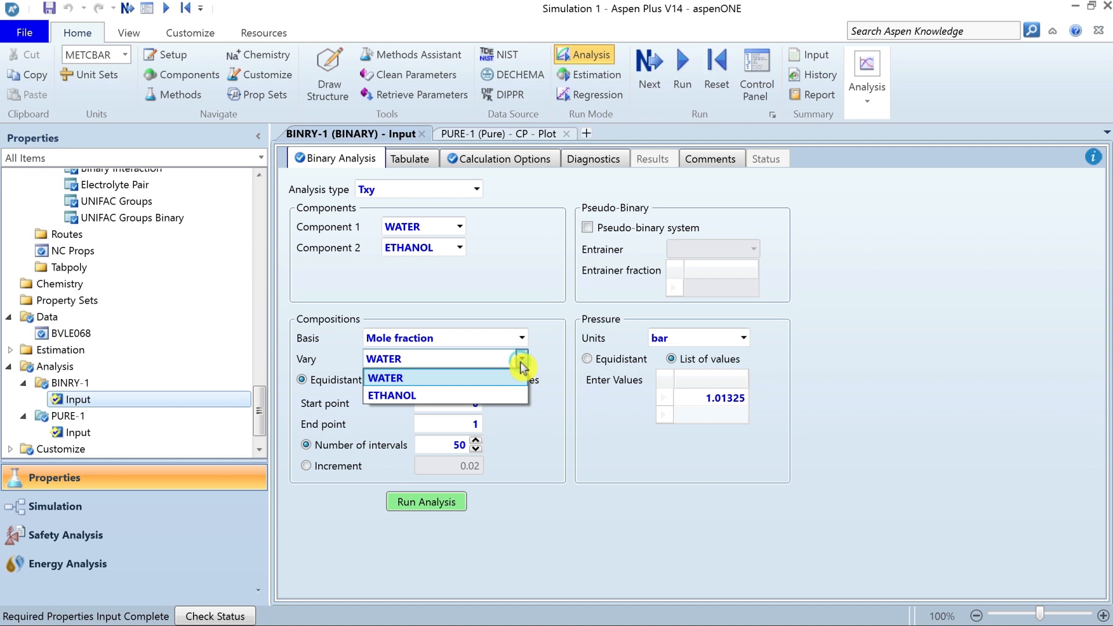
left_click(482, 395)
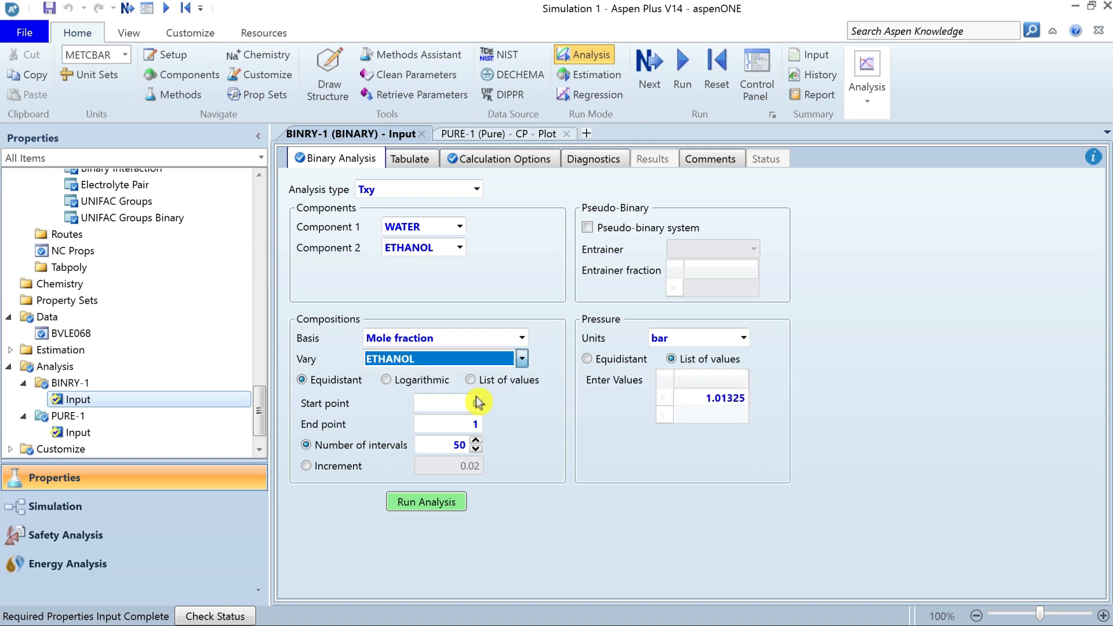
Enter 0 as the composition start point and review the end point, number of intervals and pressure value.
left_click(477, 401)
type("0")
left_click(451, 422)
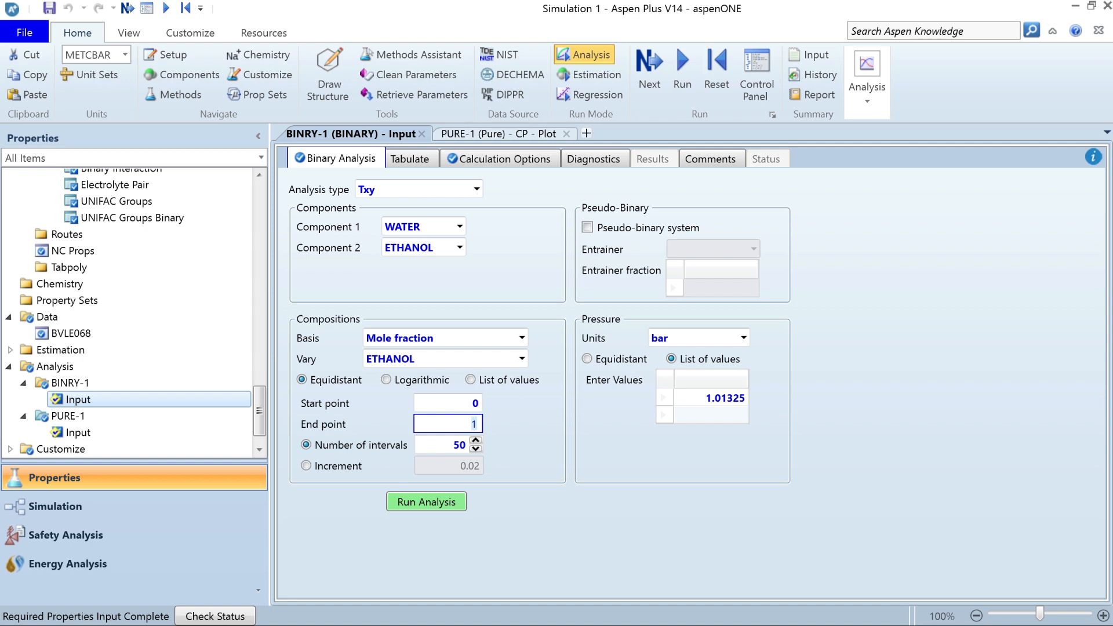
left_click(447, 444)
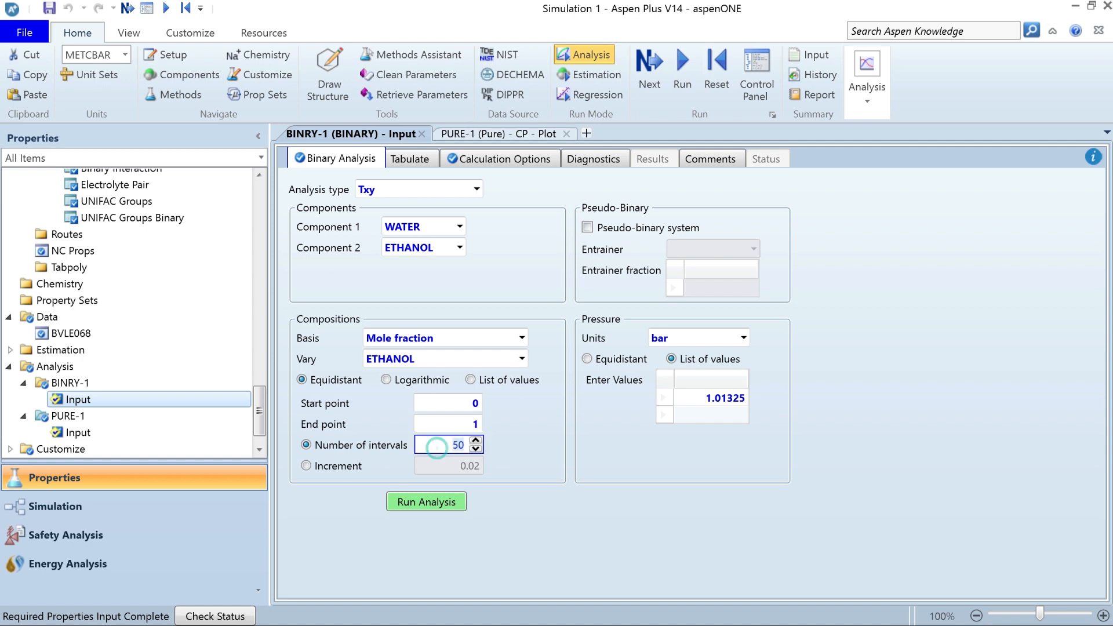
left_click(690, 400)
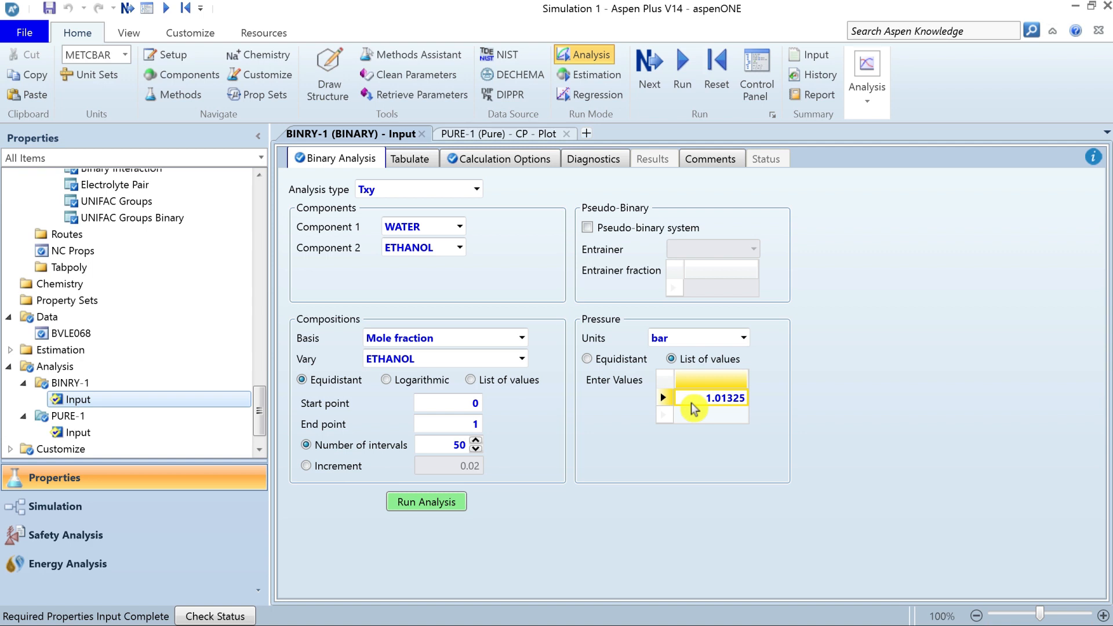
key("Return")
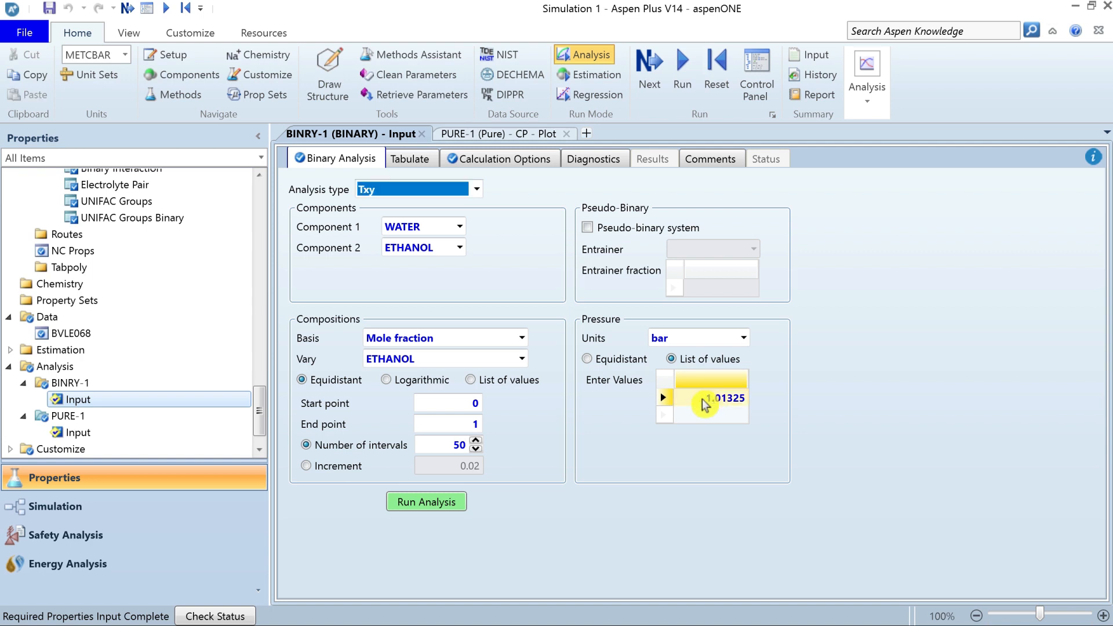
Run the WATER–ETHANOL Txy analysis and review the other available binary analysis types, keeping Txy.
left_click(424, 511)
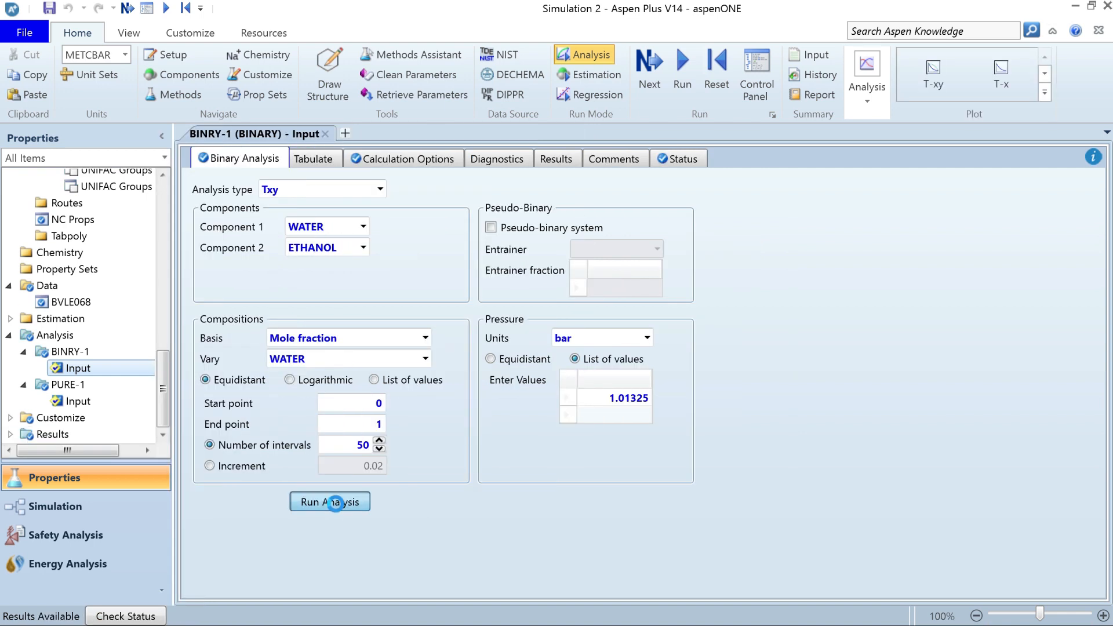
left_click(335, 502)
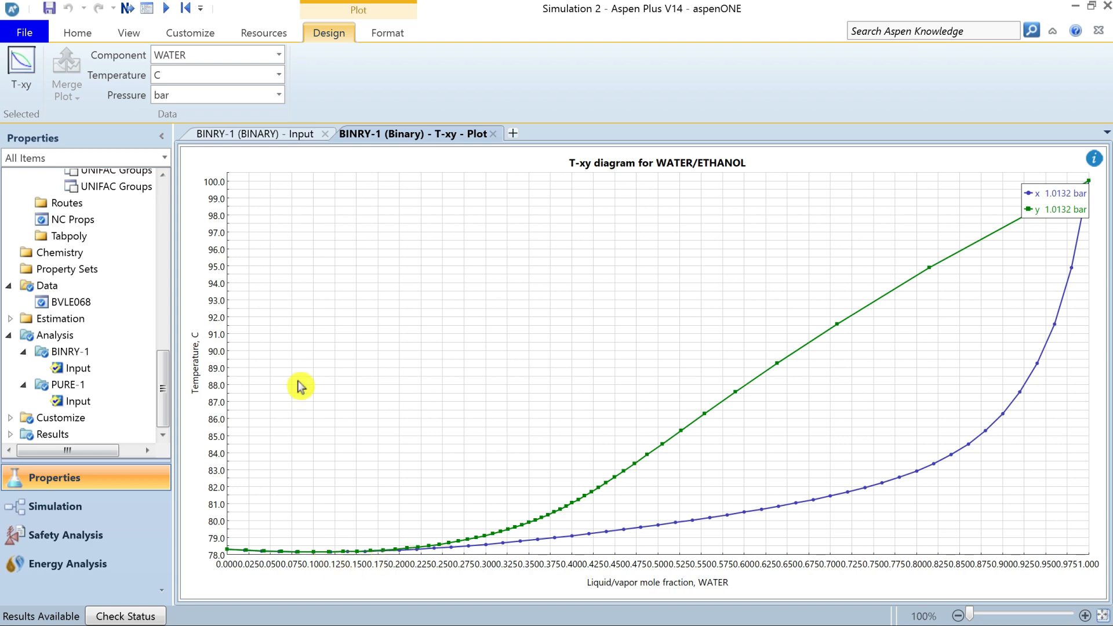
left_click(267, 132)
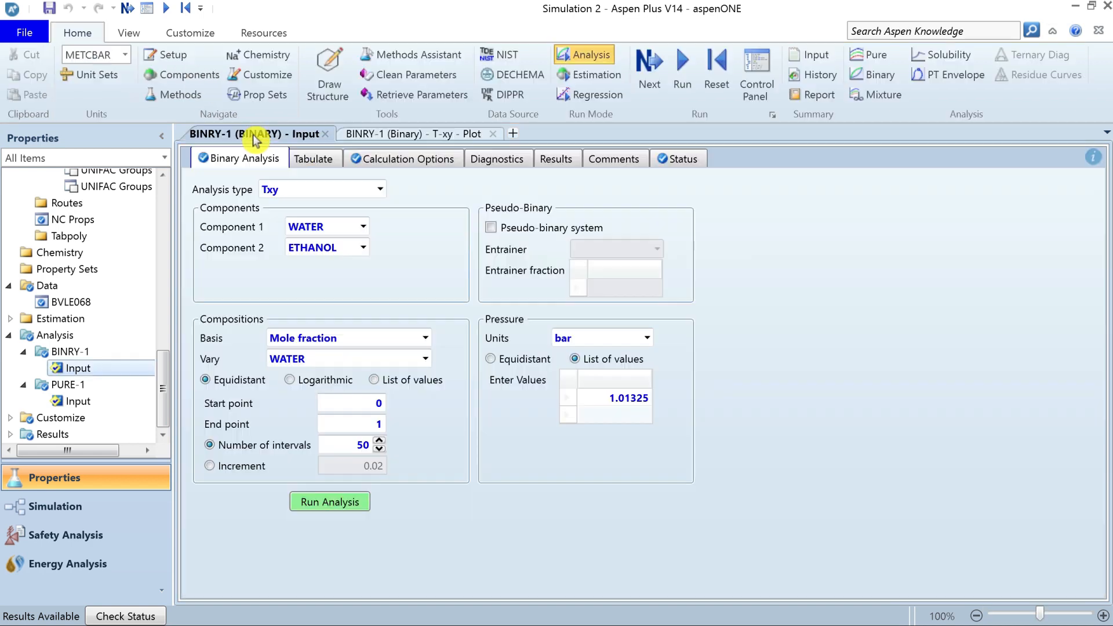
left_click(379, 189)
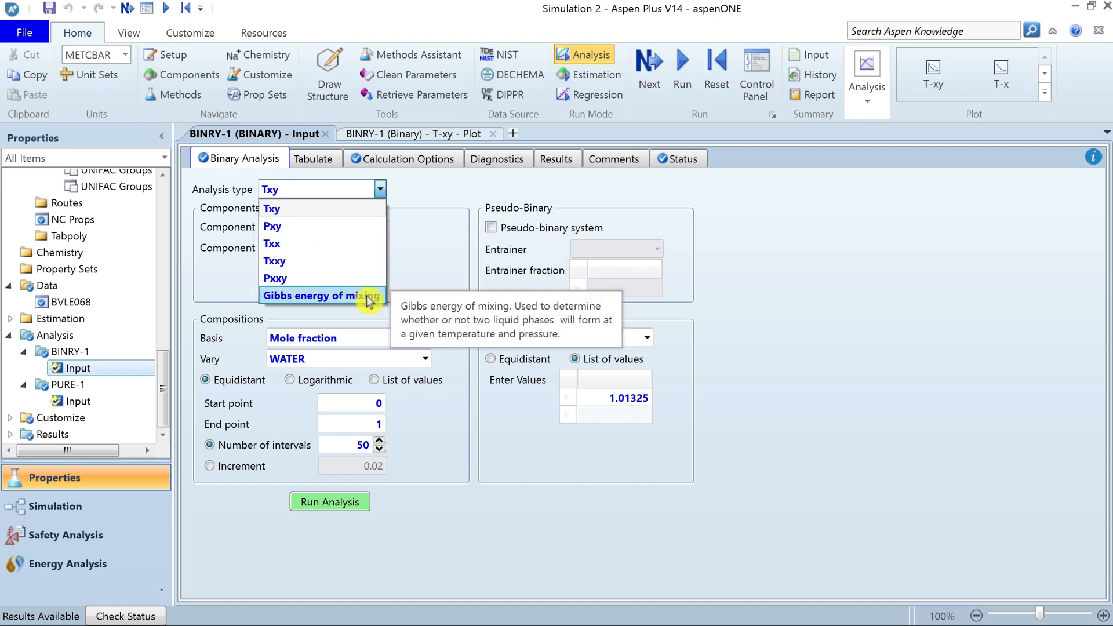
left_click(364, 207)
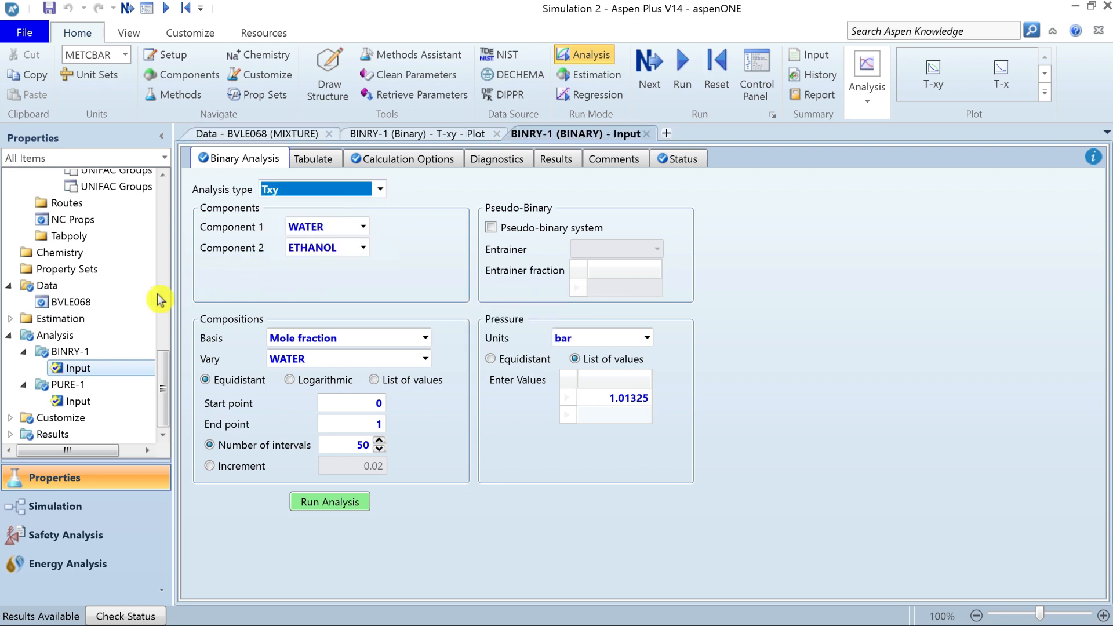
Review the experimental data of the BVLE068 mixture set and generate its T-xy plot.
double_click(103, 301)
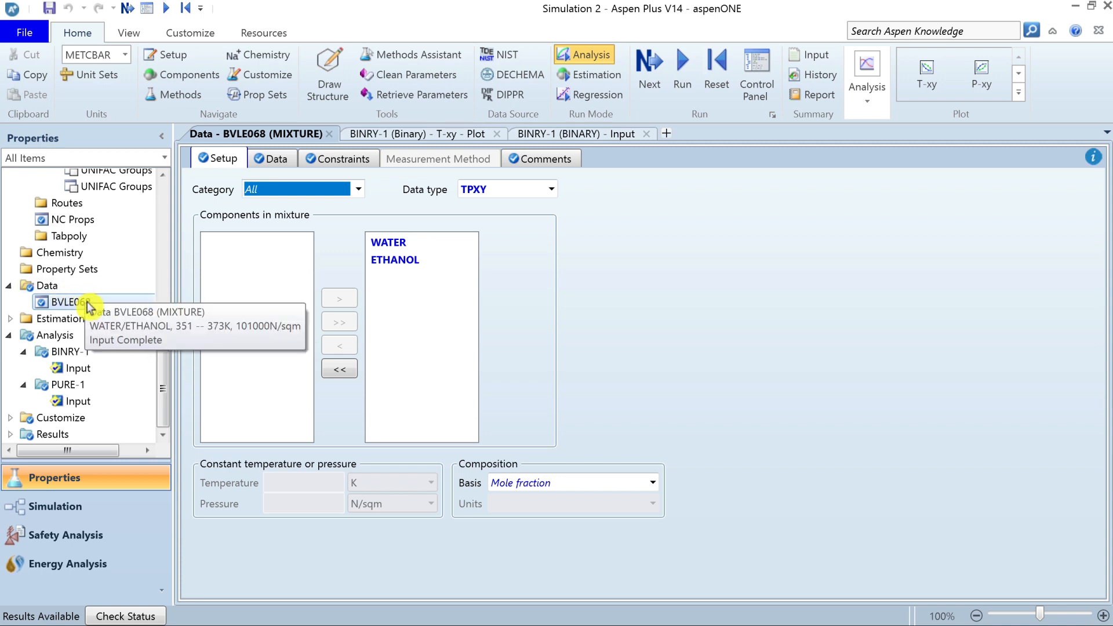
left_click(277, 159)
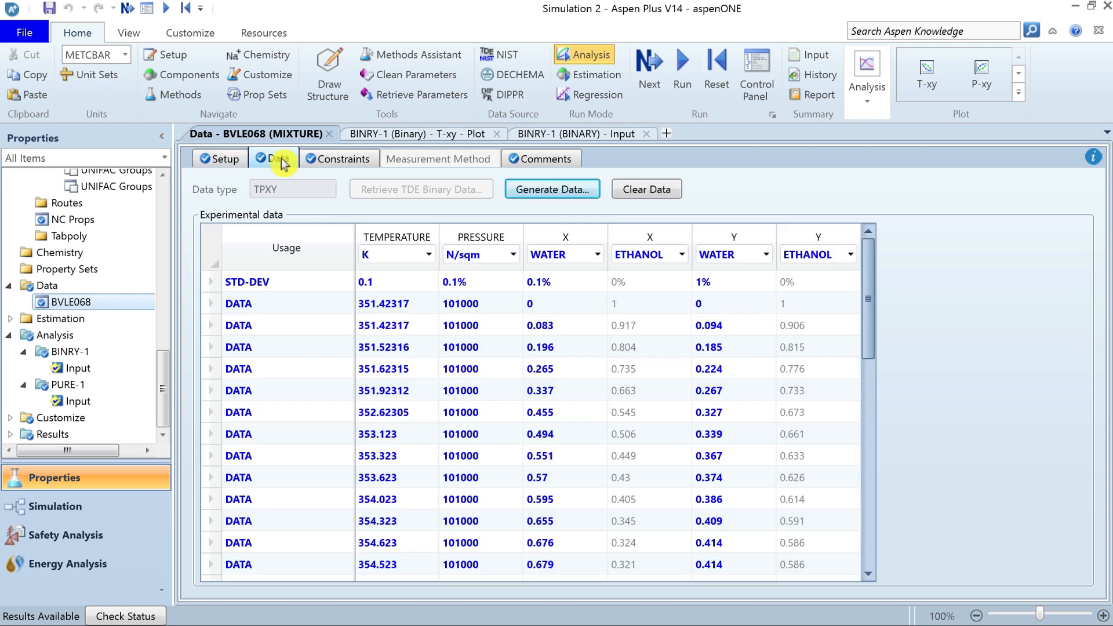
left_click(213, 246)
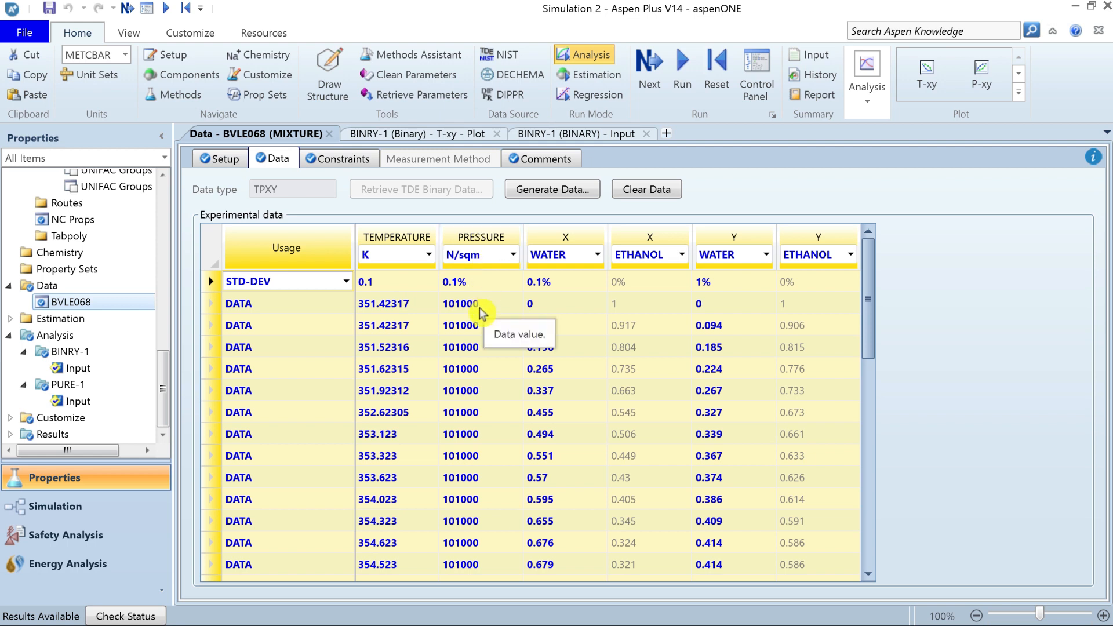
left_click_drag(868, 281, 869, 182)
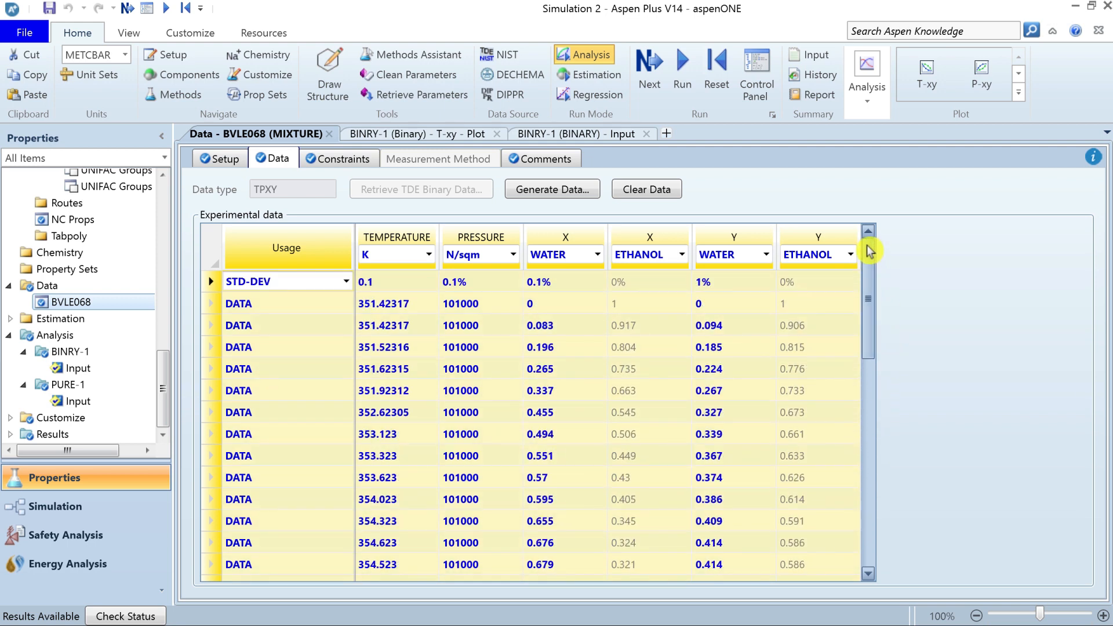
left_click(927, 76)
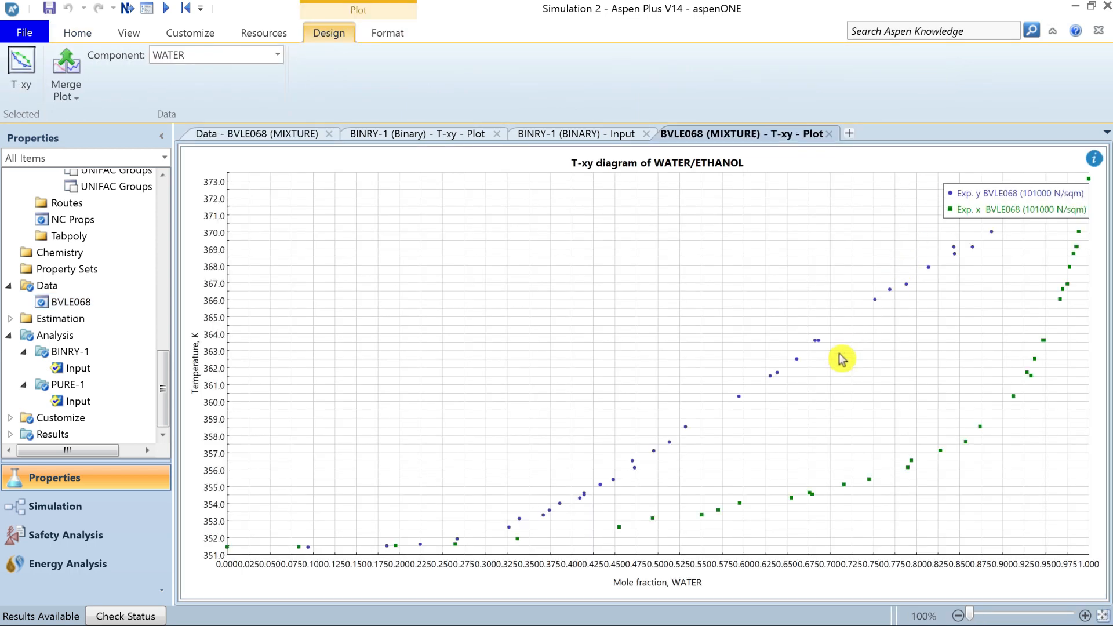
Compare the experimental BVLE068 T-xy plot with the calculated BINRY-1 T-xy plot, checking their pressures and temperature units.
left_click(443, 134)
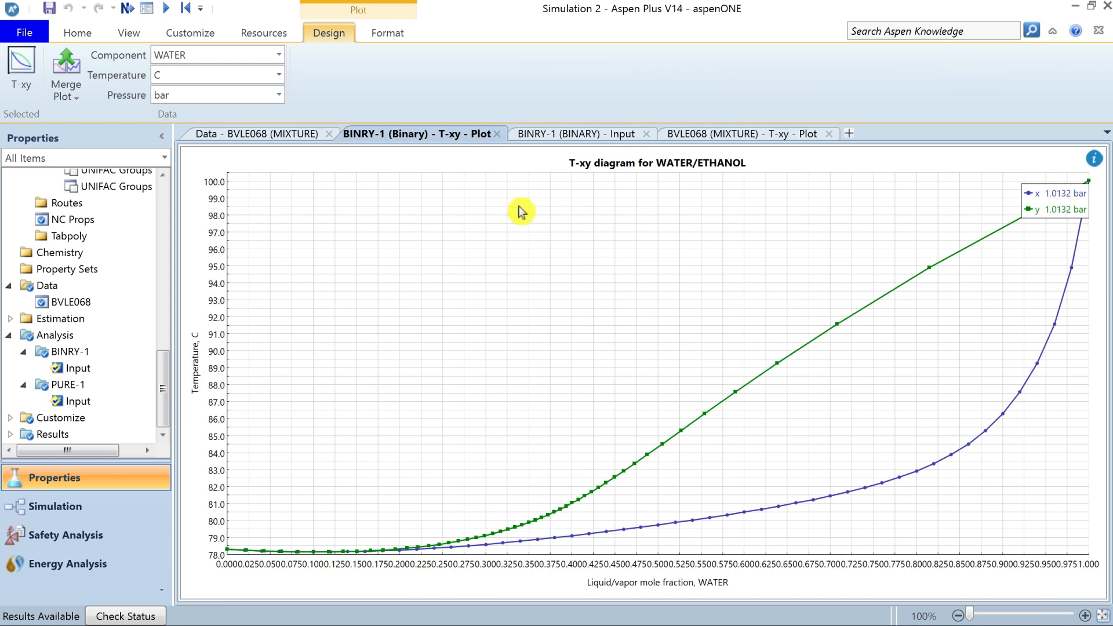
left_click(725, 135)
left_click(451, 142)
left_click(719, 137)
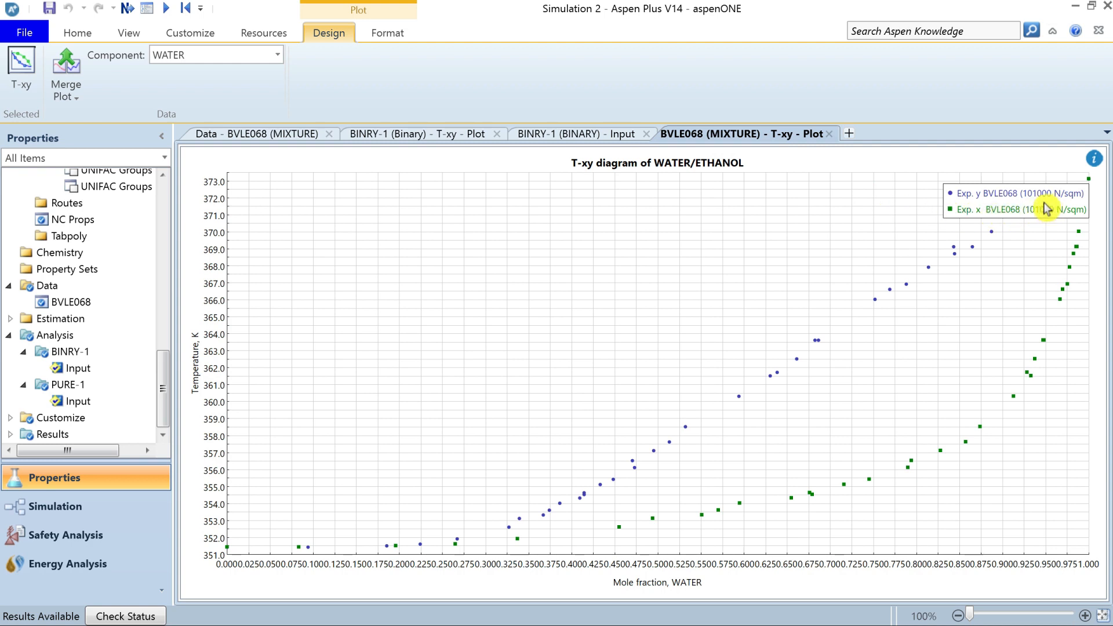
left_click(401, 139)
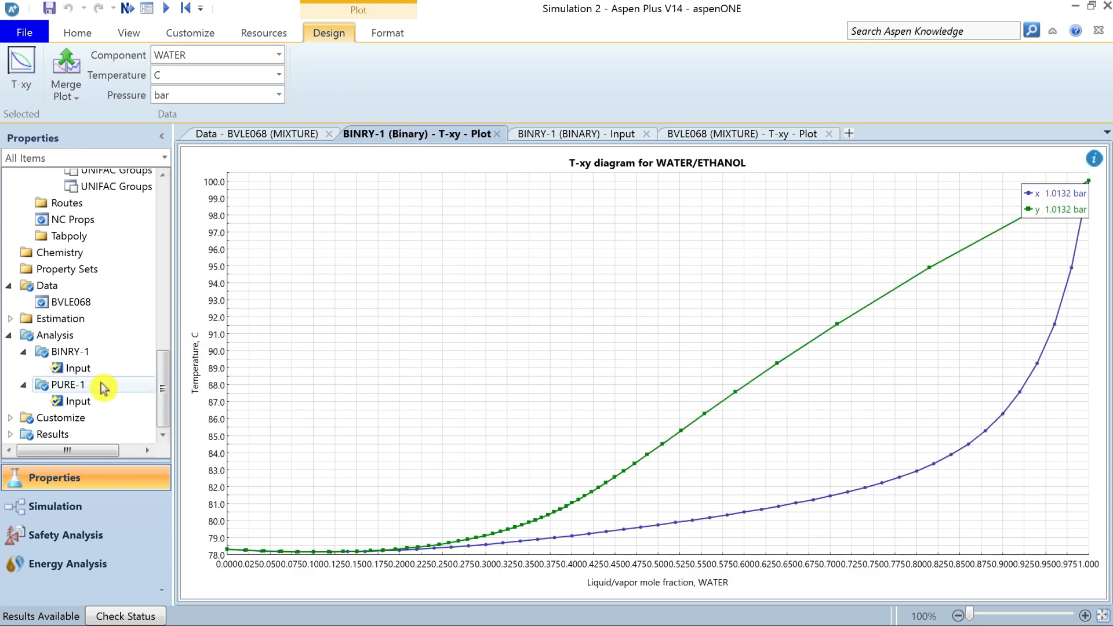
Set the BINRY-1 analysis pressure to 101000 N/sqm and rerun the analysis.
left_click(84, 370)
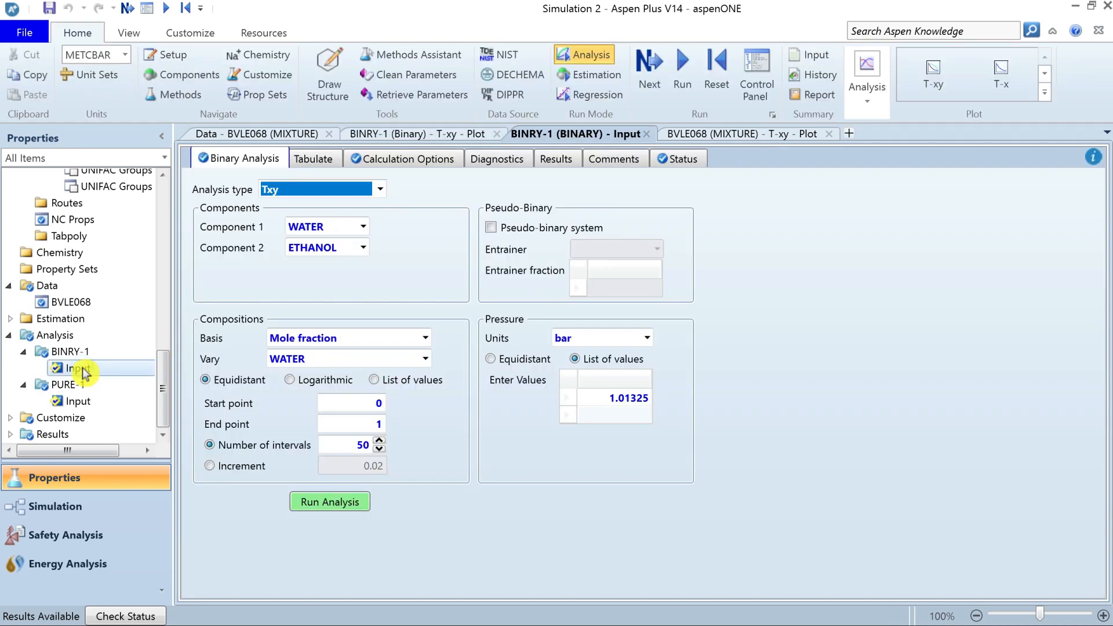
left_click(610, 403)
key("BackSpace")
type("1010")
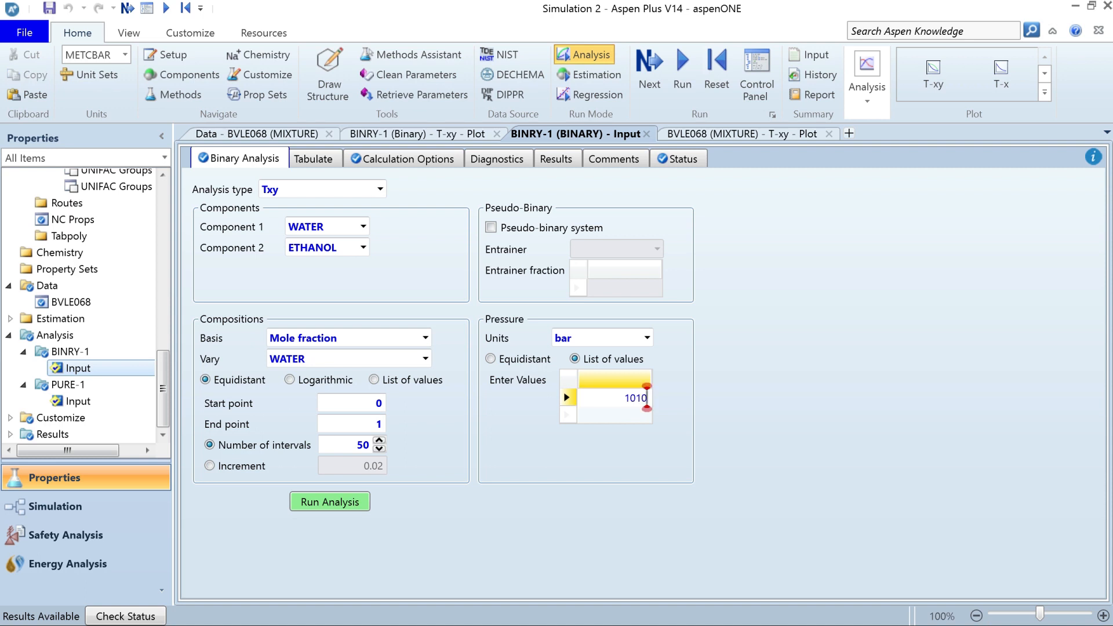
type("00")
left_click(647, 337)
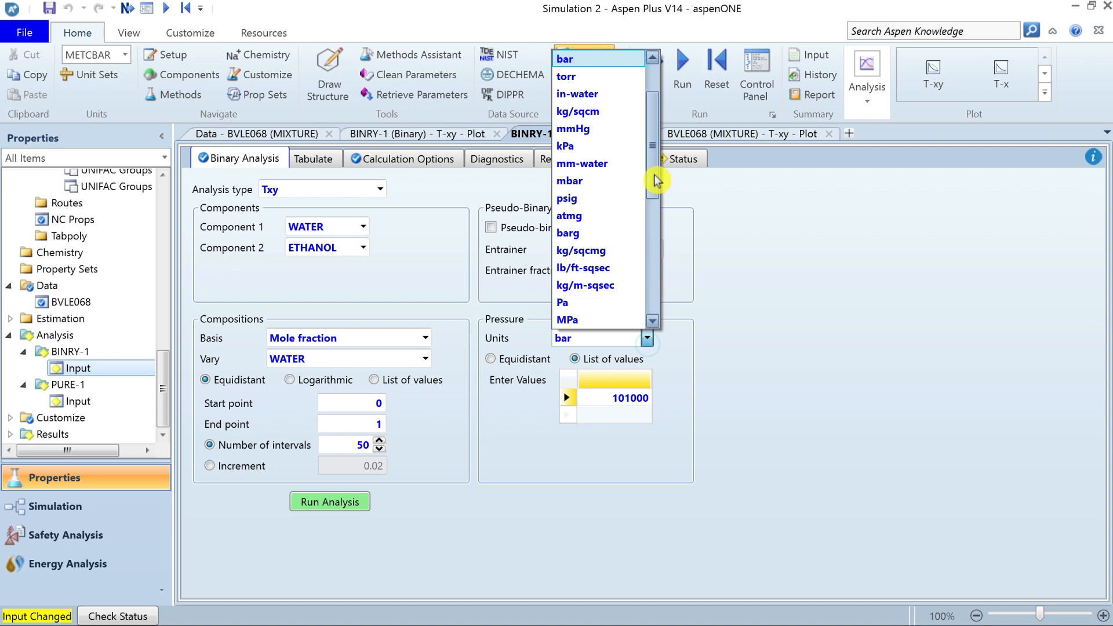
scroll(655, 151, "up", 1)
left_click(591, 58)
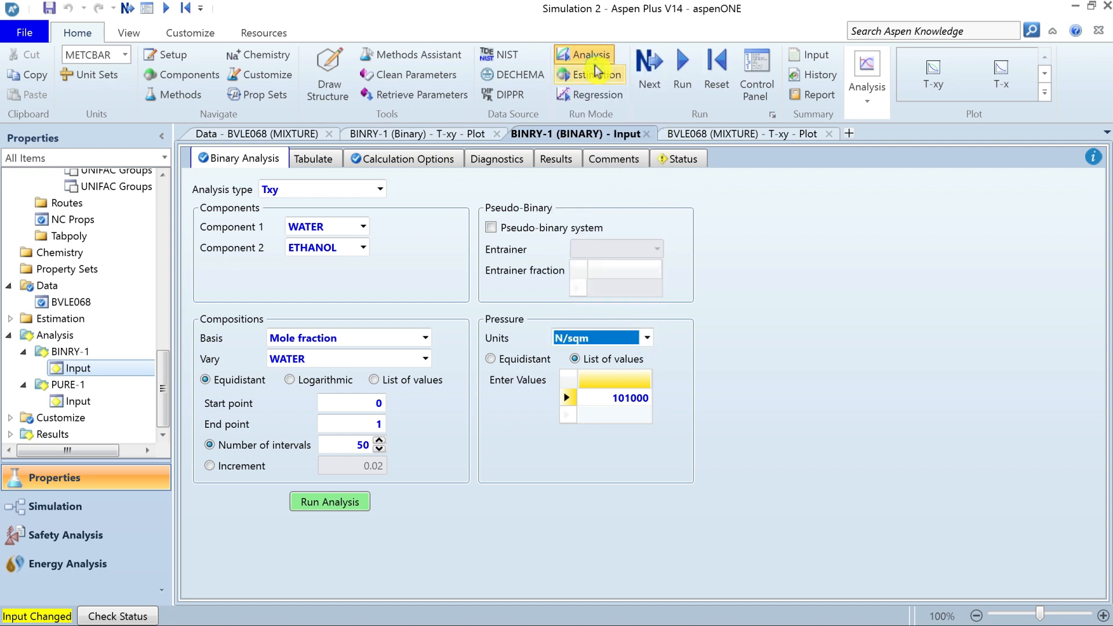
left_click(335, 502)
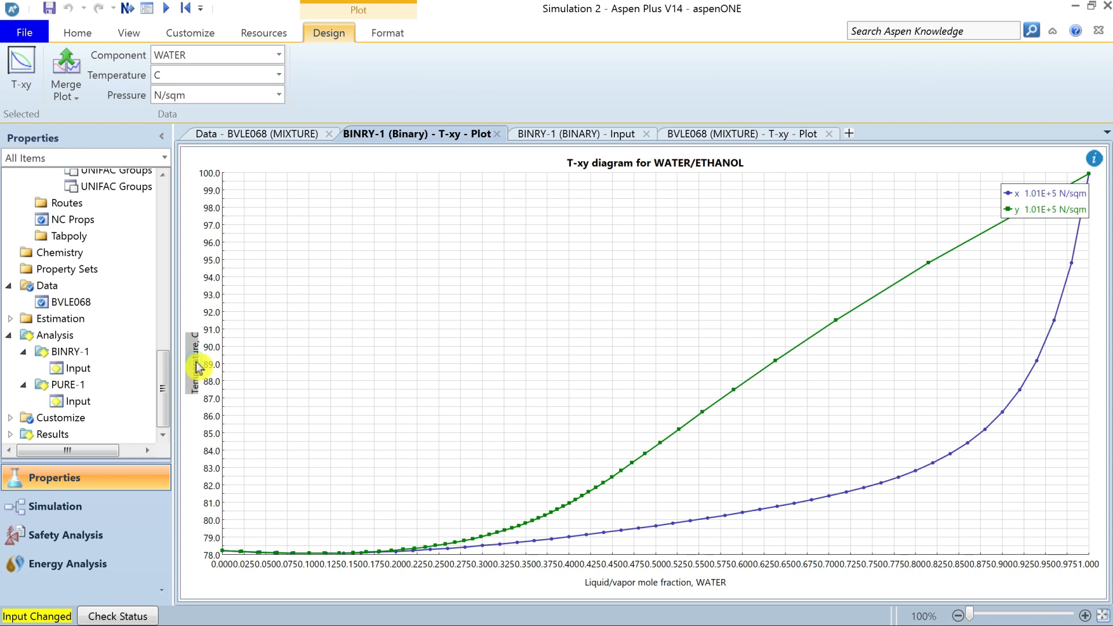
Check the temperature unit of the experimental plot and set the calculated T-xy plot's temperature to K.
left_click(743, 134)
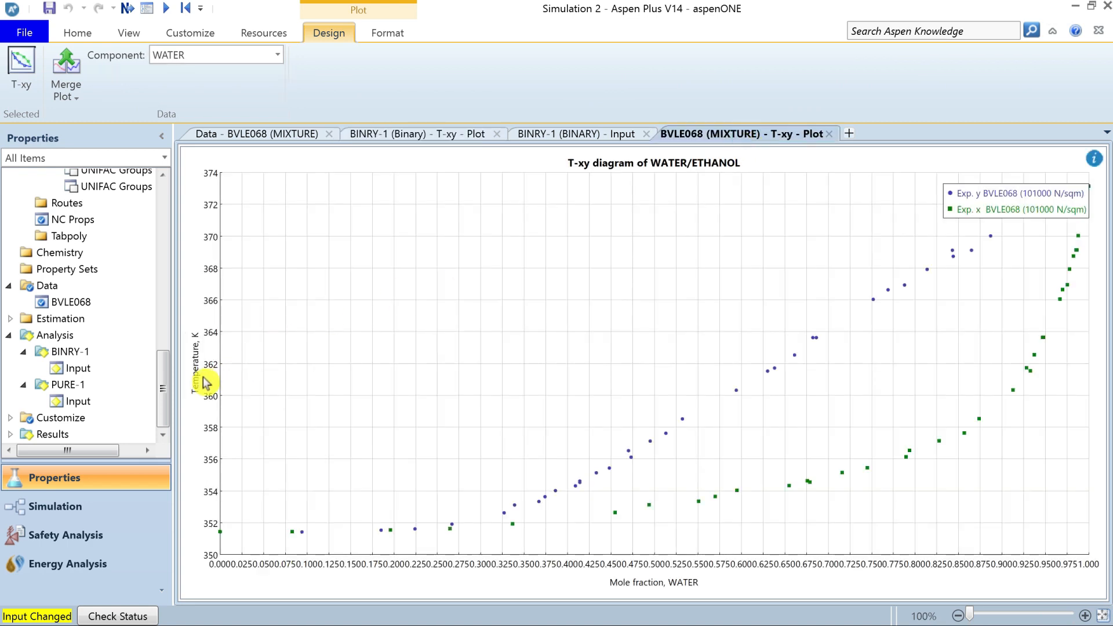
left_click(450, 137)
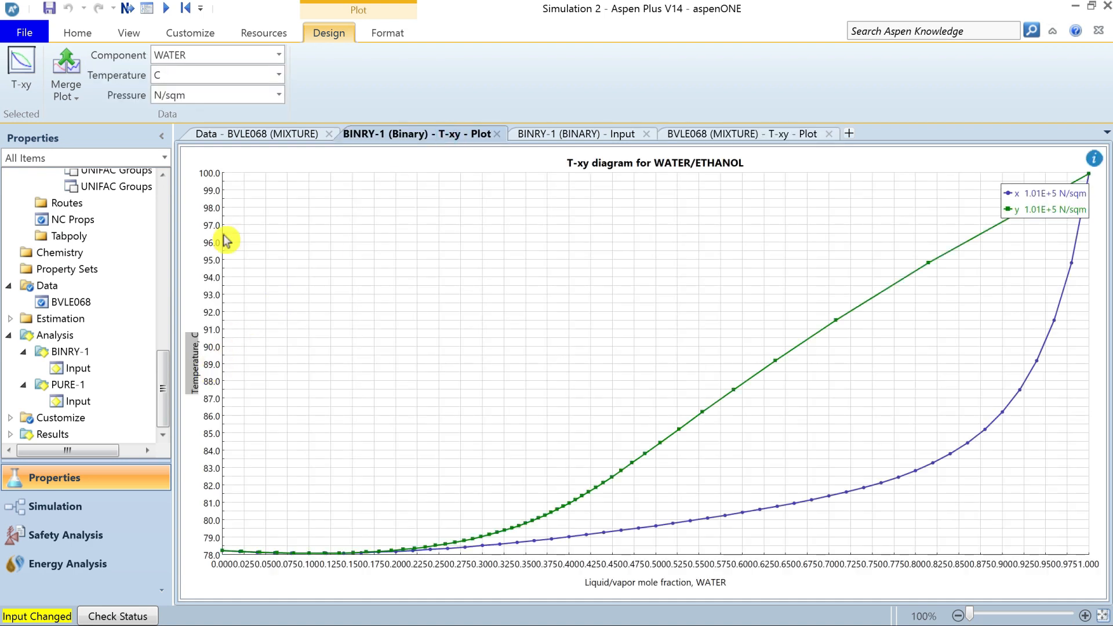
left_click(214, 78)
left_click(222, 100)
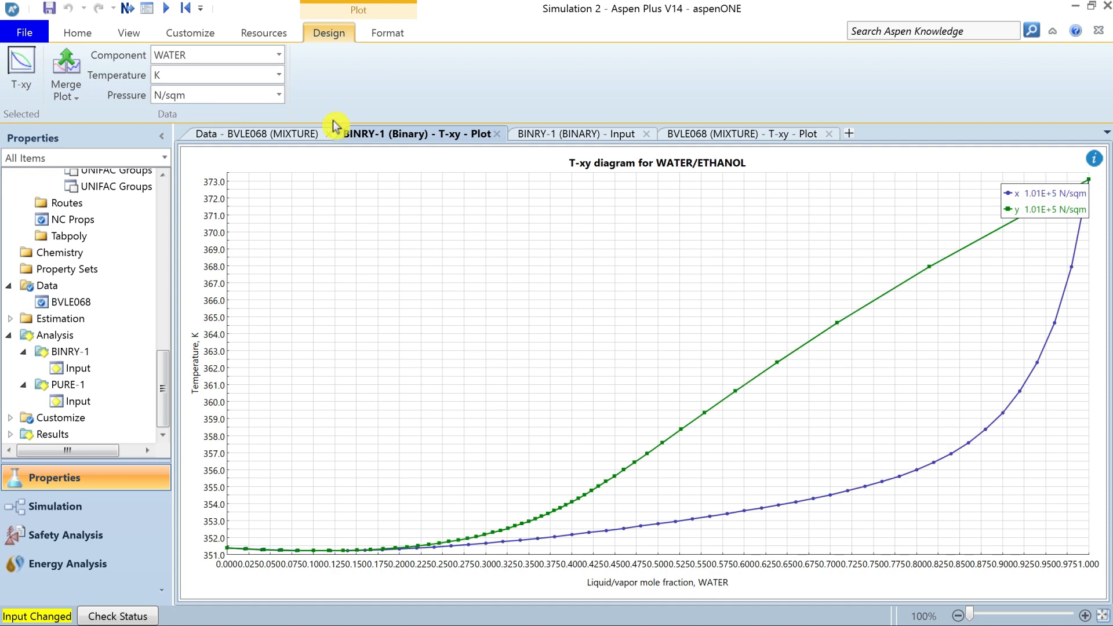
Merge the calculated BINRY-1 T-xy plot into the BVLE068 T-xy plot and move the legend off the curves' upper end.
left_click(702, 137)
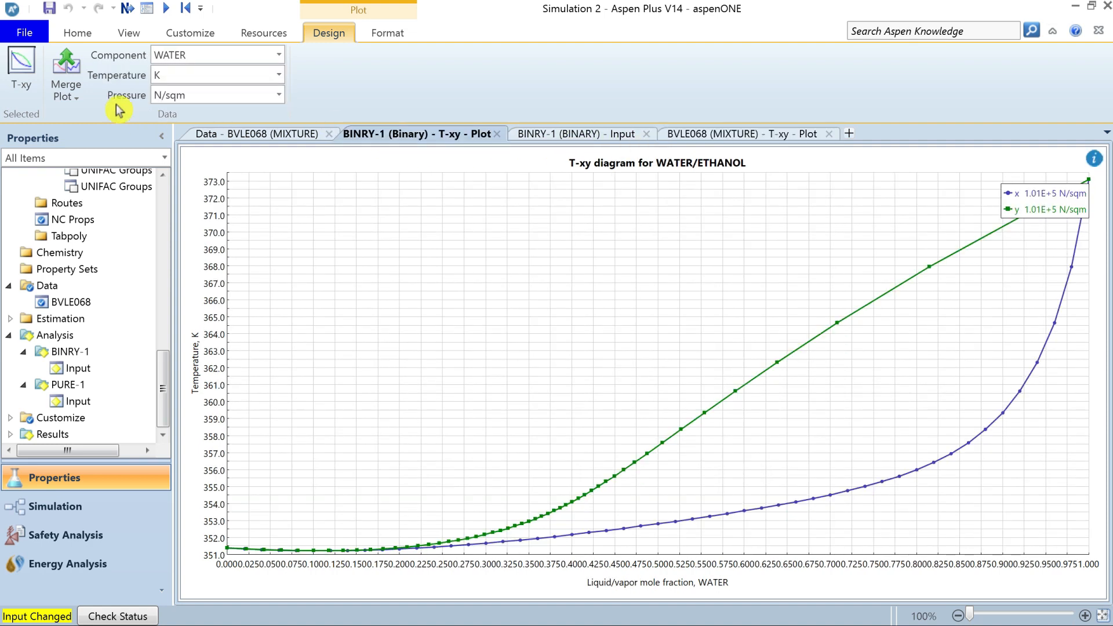
left_click(73, 102)
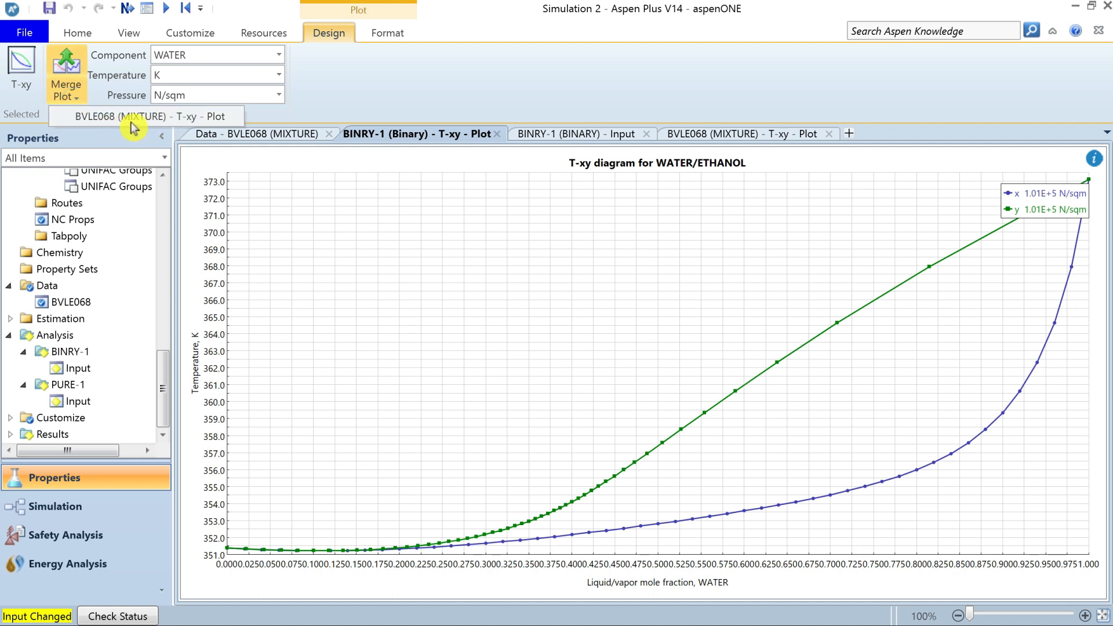
left_click(168, 117)
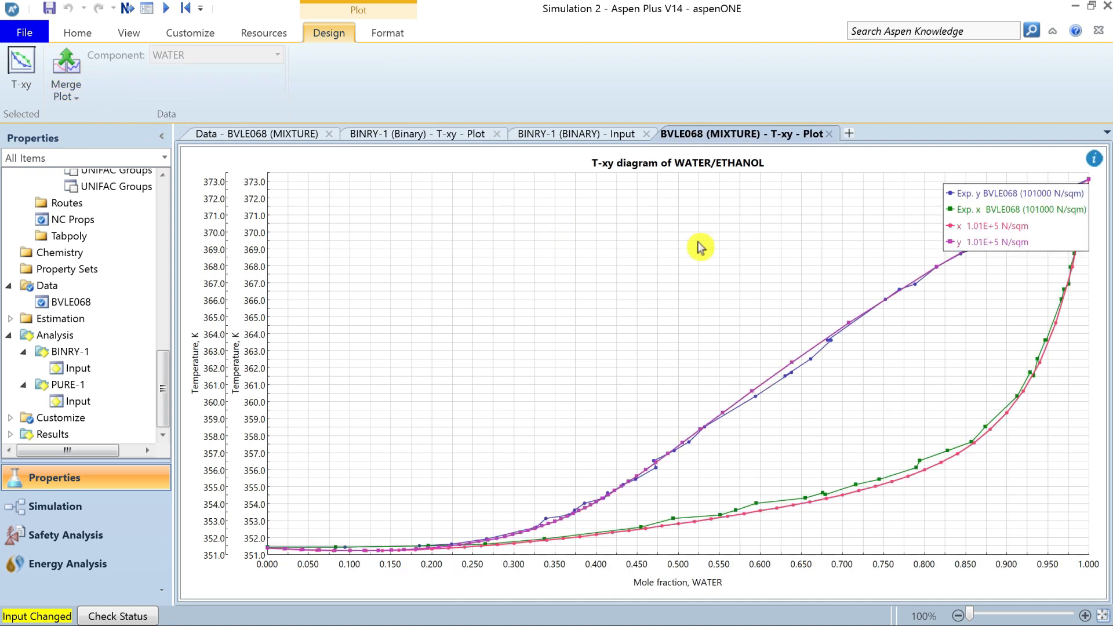
left_click_drag(1040, 242, 905, 237)
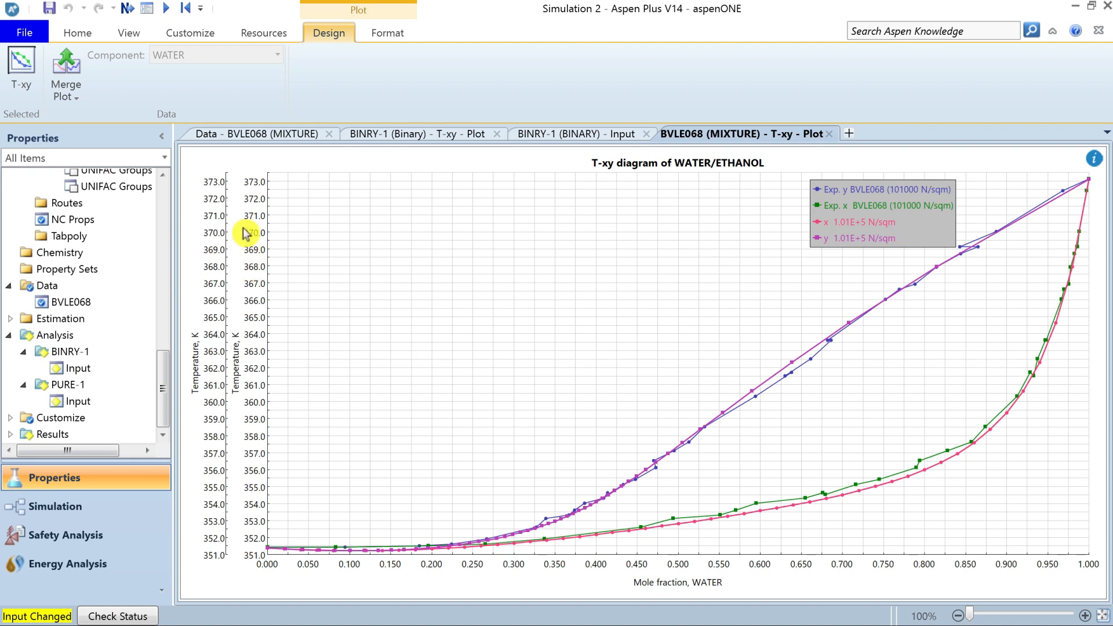
Map all curves of the merged T-xy plot to a single Y axis.
right_click(309, 247)
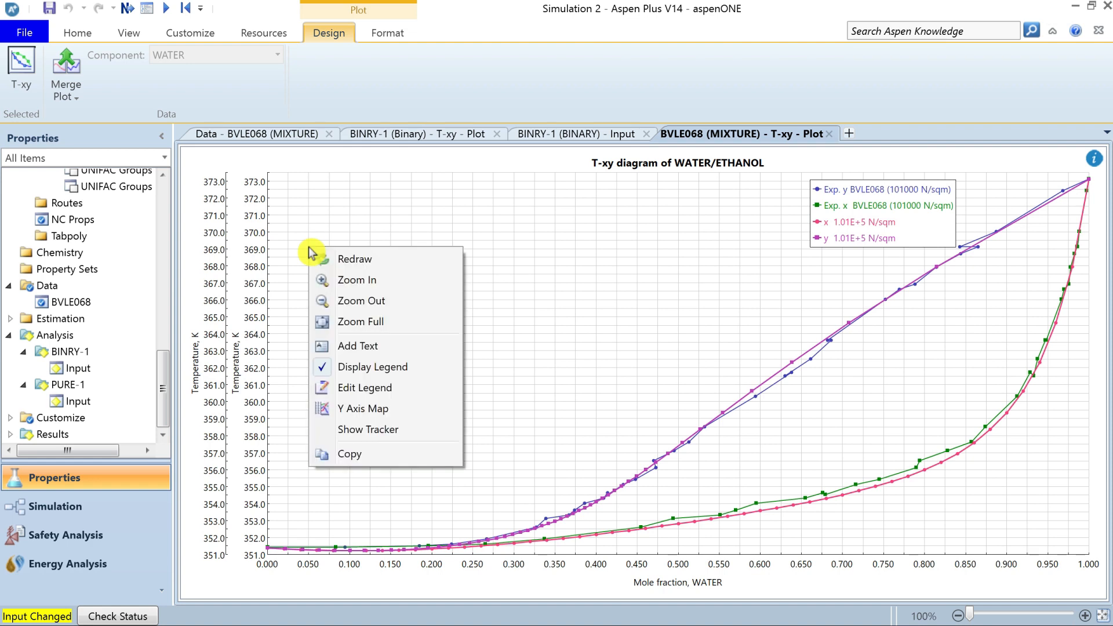
left_click(405, 413)
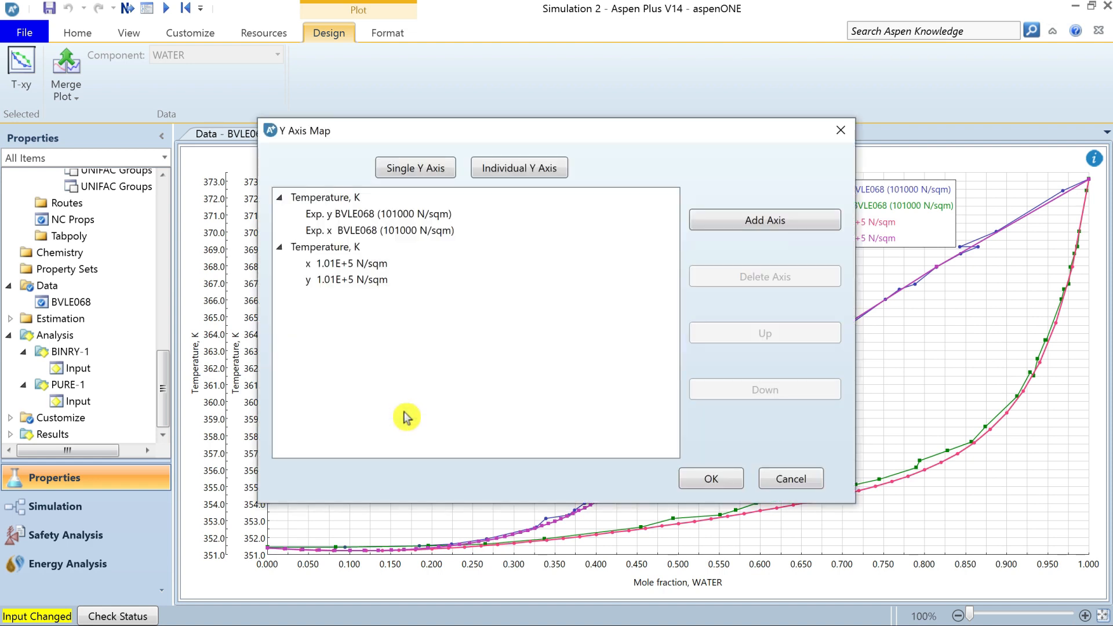
left_click(434, 182)
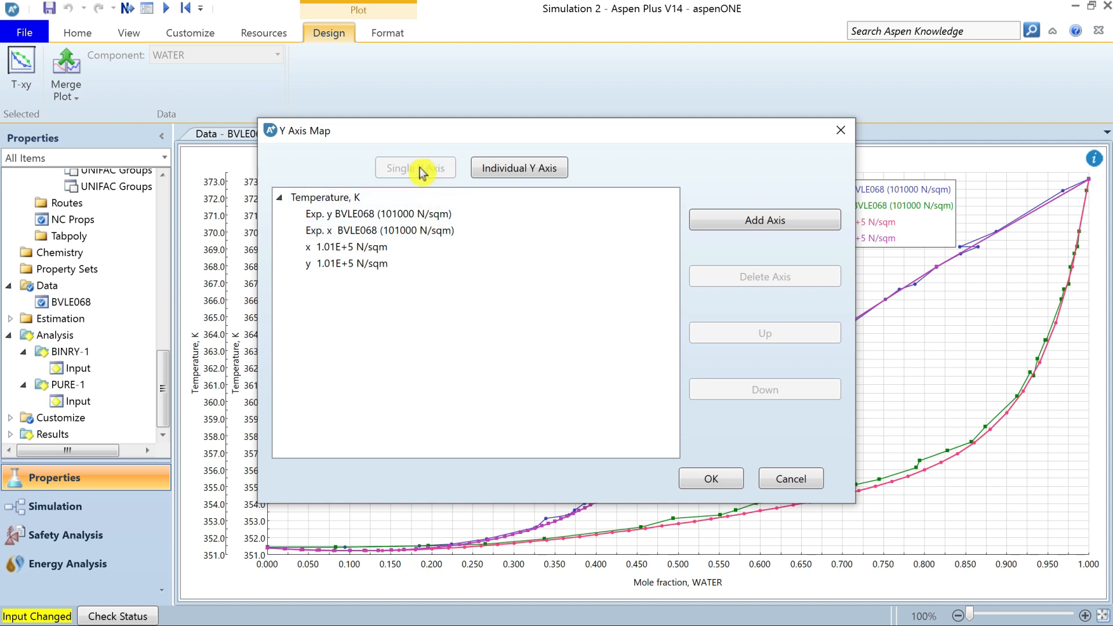
left_click(711, 487)
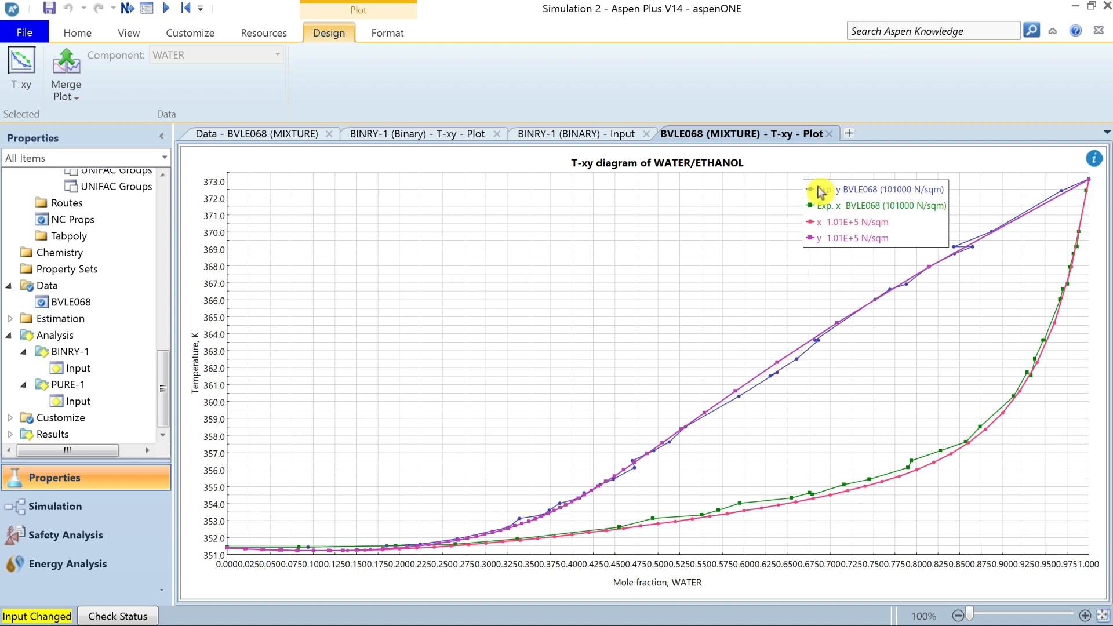
Close both T-xy plots and review the binary analysis's reporting and calculation options, keeping NRTL as property method and True components as calculation approach.
left_click(828, 134)
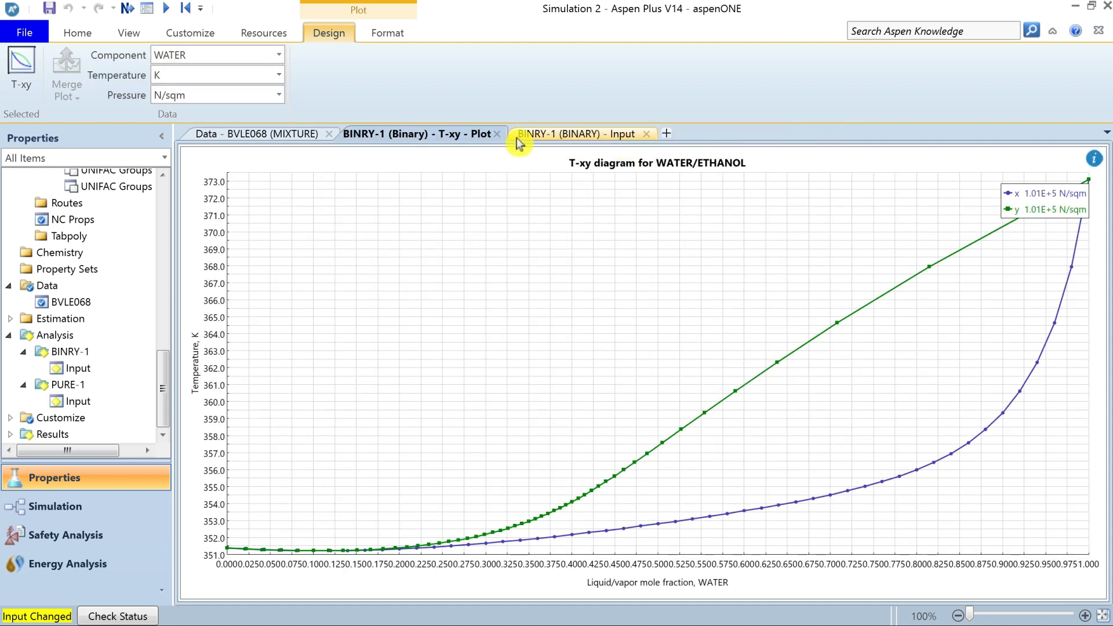
left_click(496, 134)
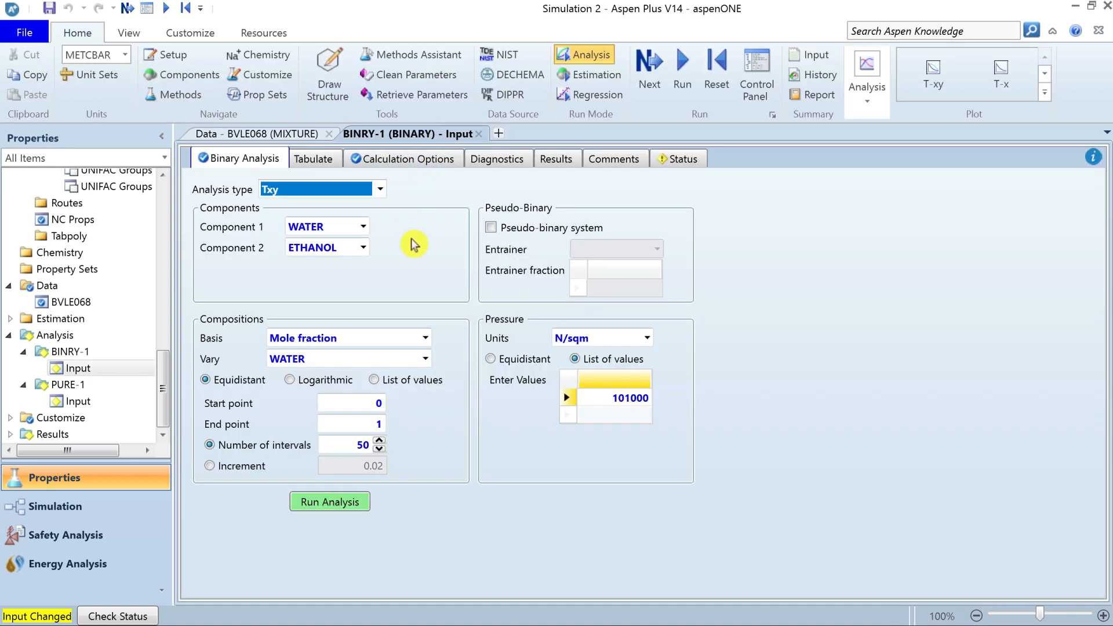
left_click(316, 160)
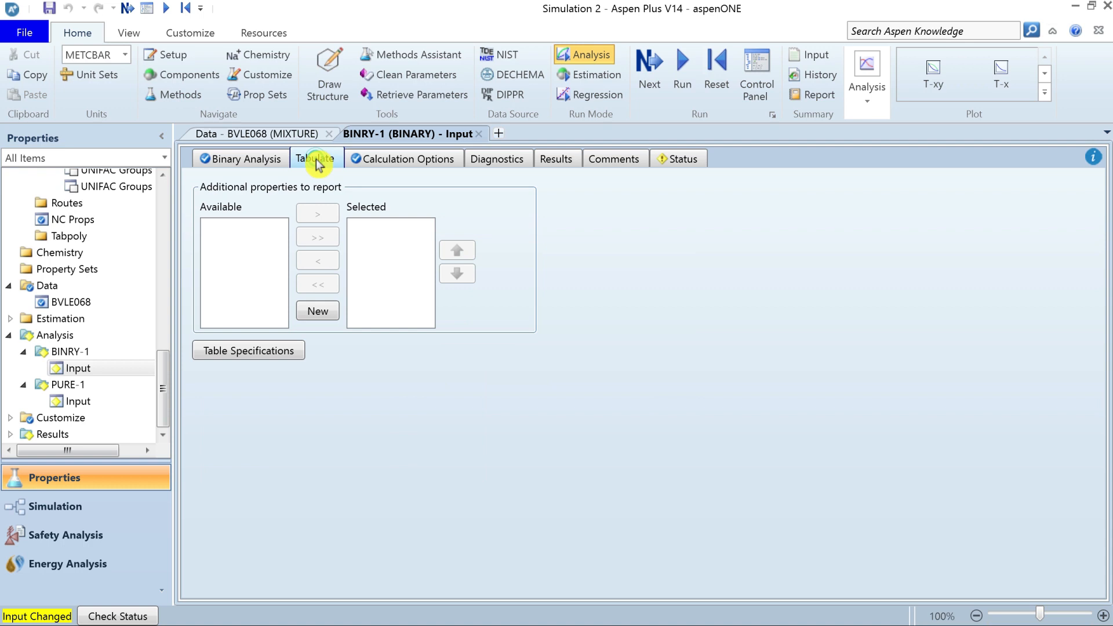
left_click(385, 165)
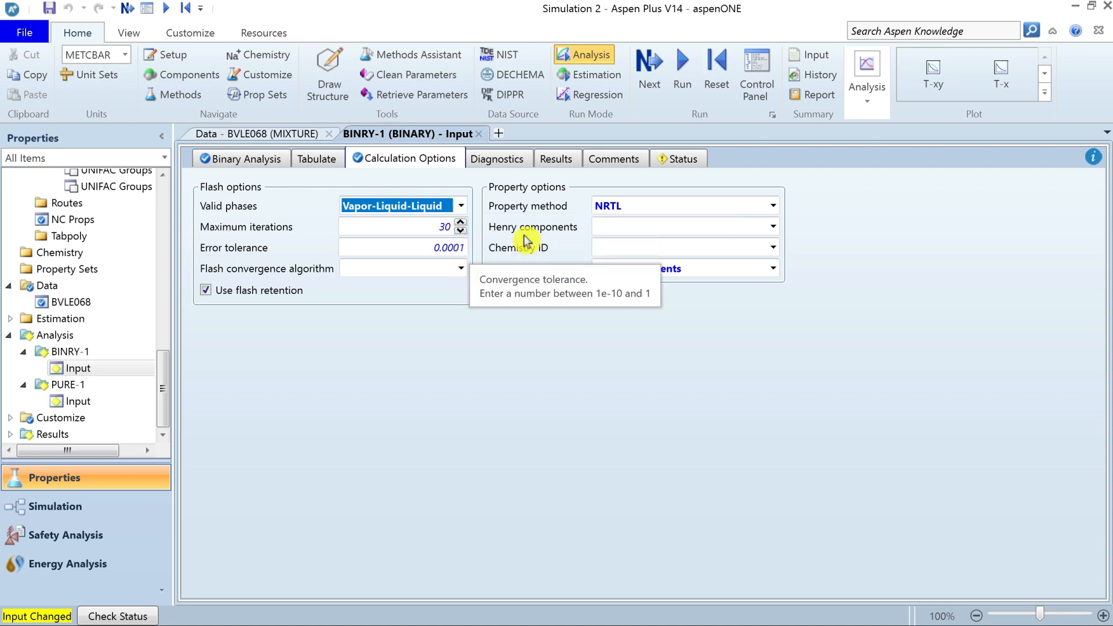
left_click(774, 207)
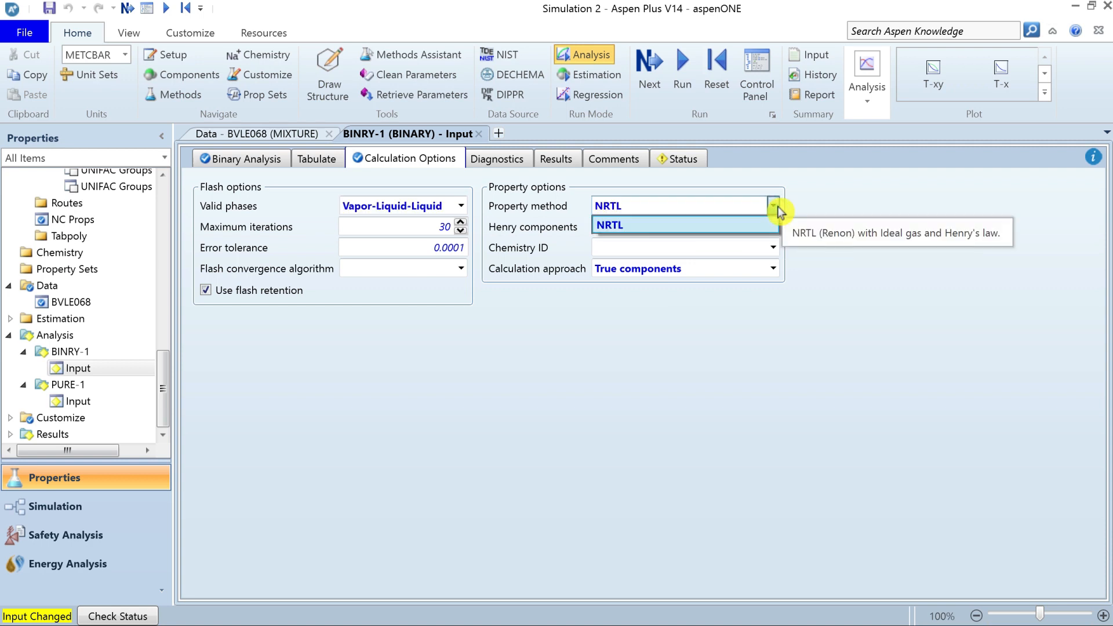
left_click(778, 206)
left_click(779, 269)
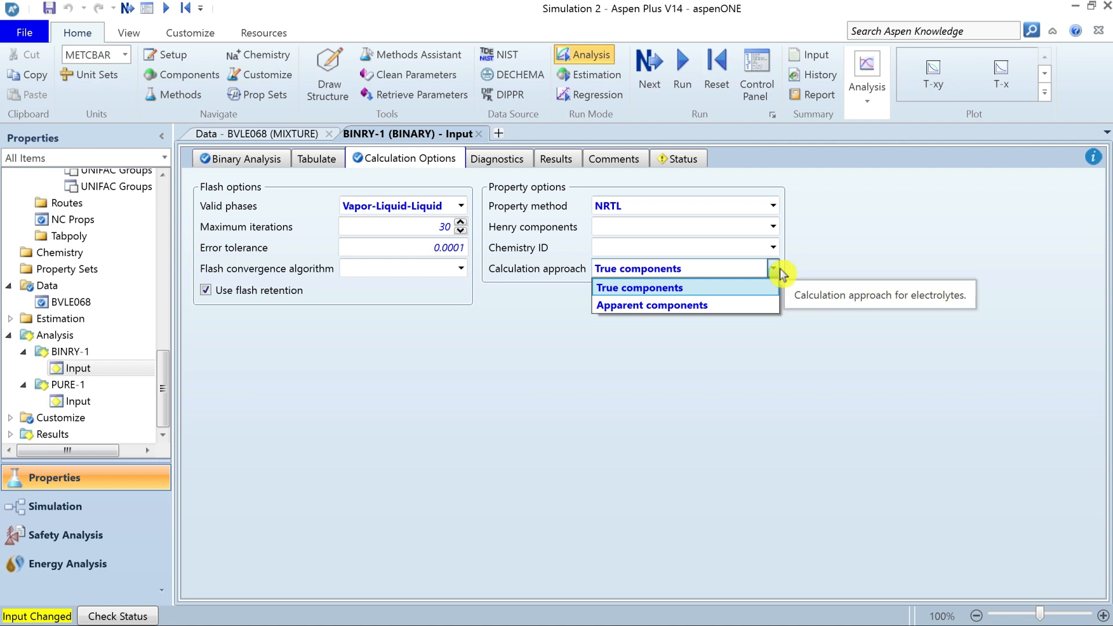
left_click(780, 269)
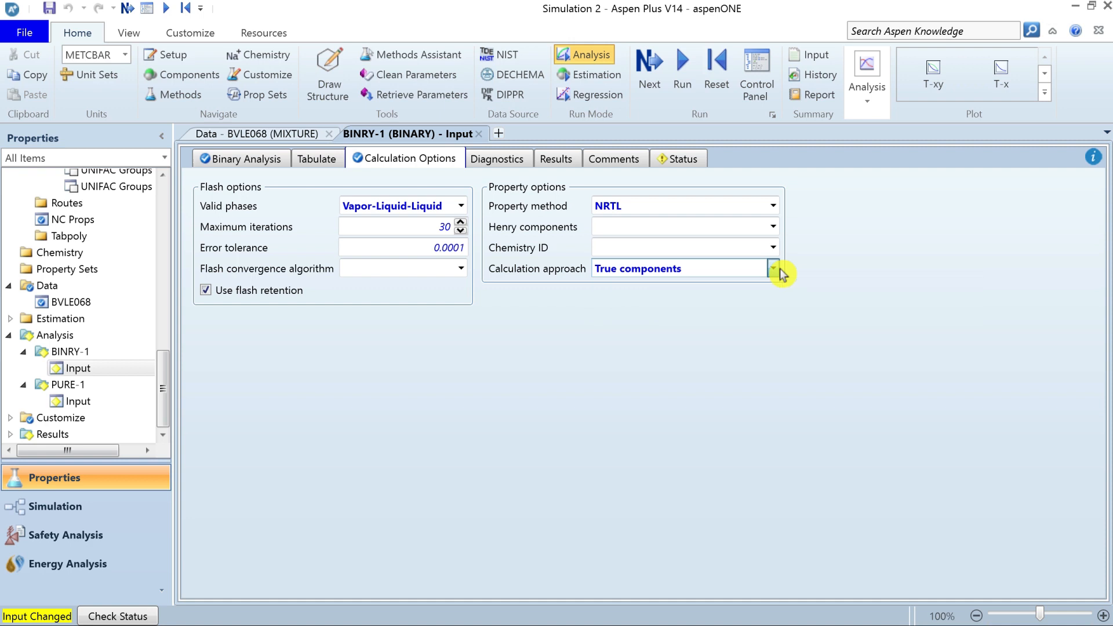
Show the BINRY-1 binary analysis results and copy the entire results table.
left_click(560, 165)
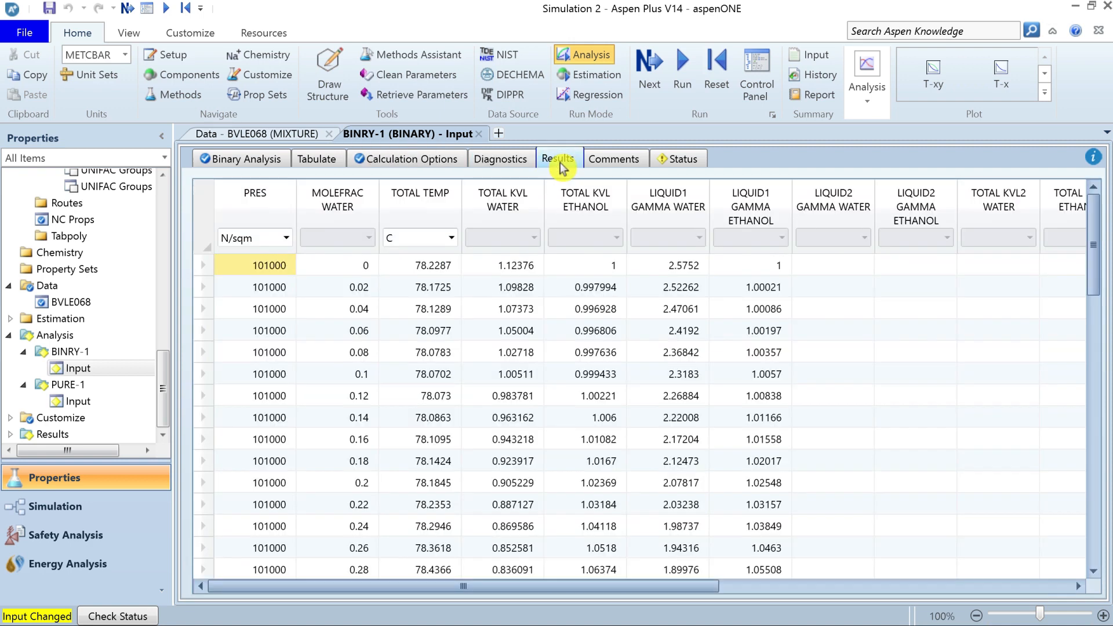
left_click(205, 220)
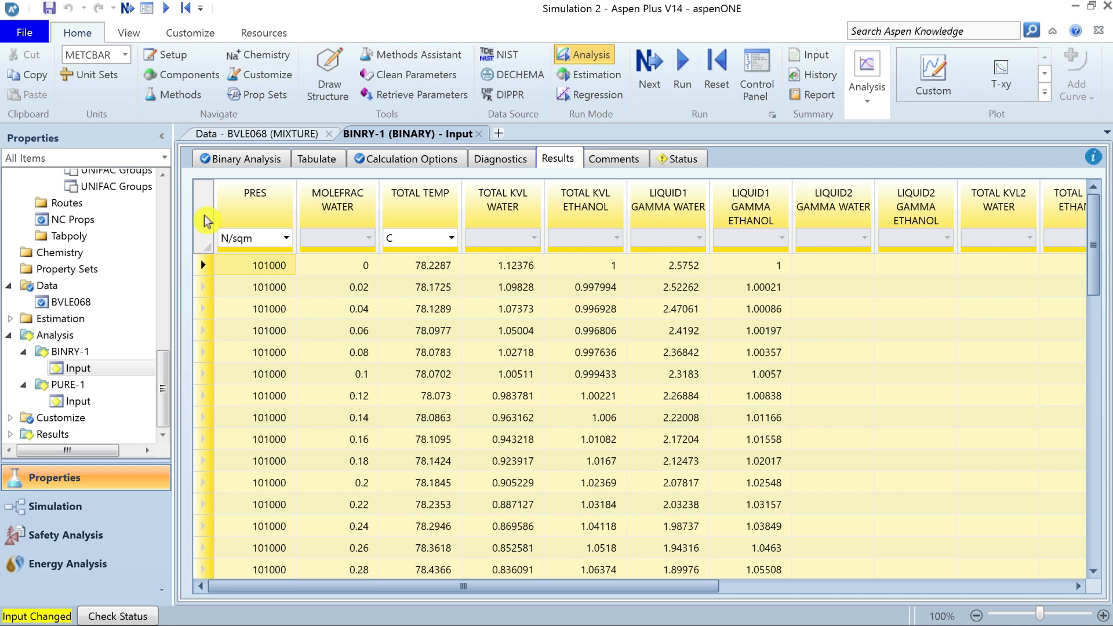
right_click(204, 221)
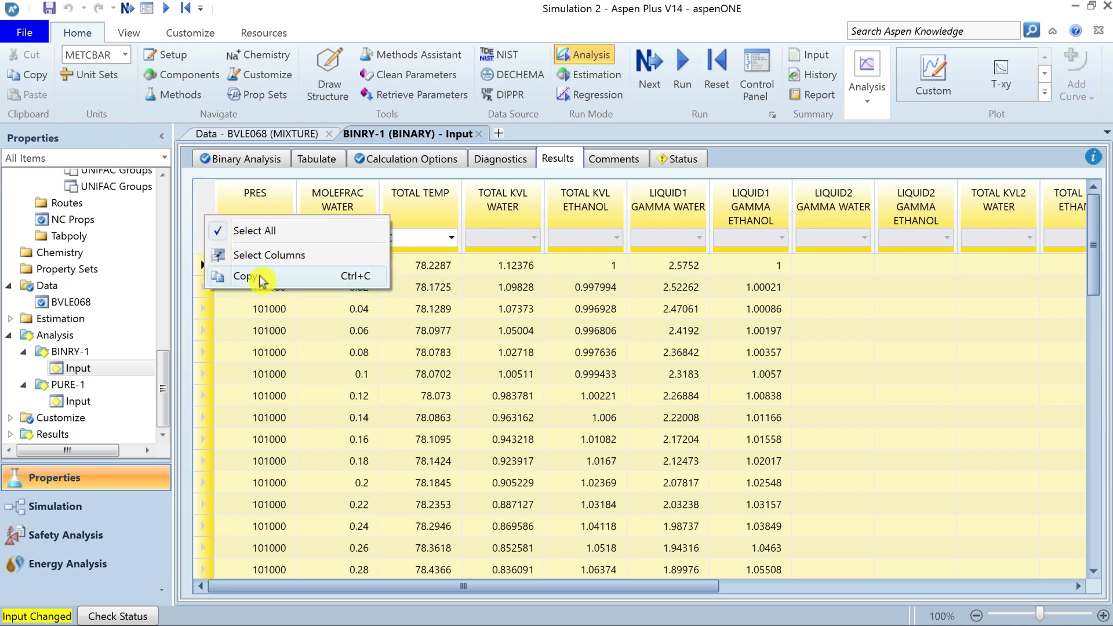
left_click(252, 276)
left_click(614, 331)
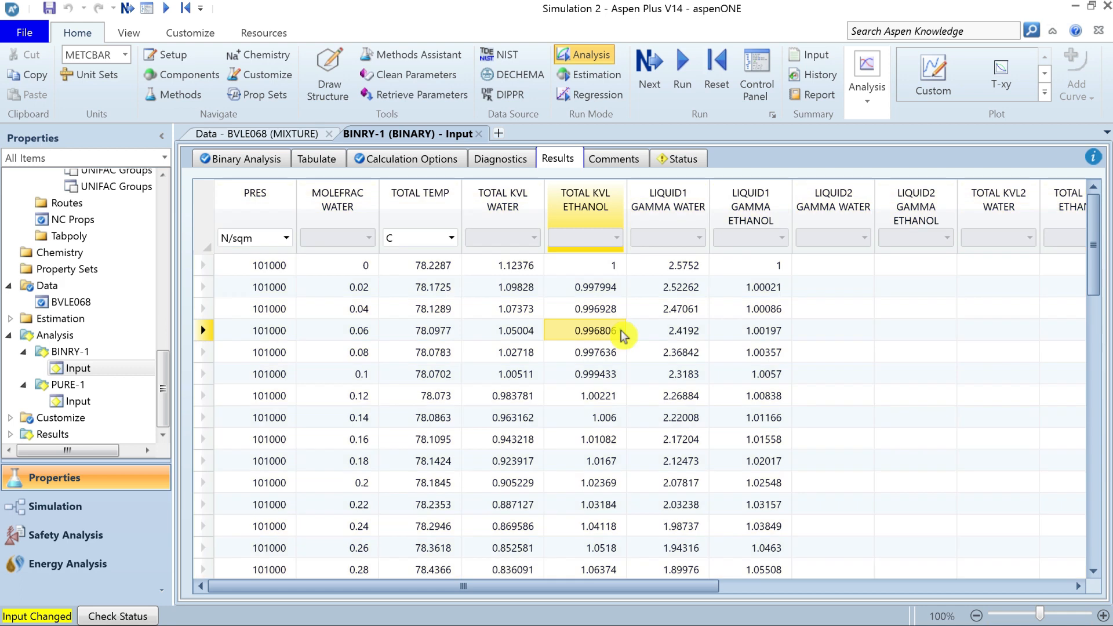
left_click_drag(1090, 240, 459, 288)
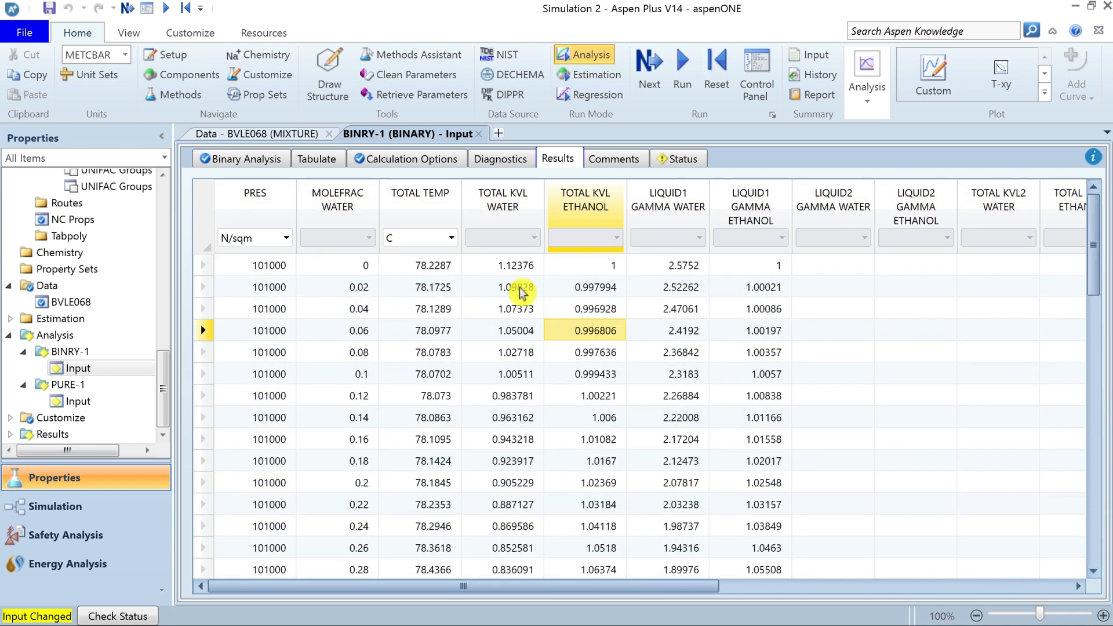
Close the open BINRY-1 and BVLE068 forms, reopen the BINRY-1 input and review the available analysis types, keeping Txy.
left_click(478, 134)
left_click(329, 134)
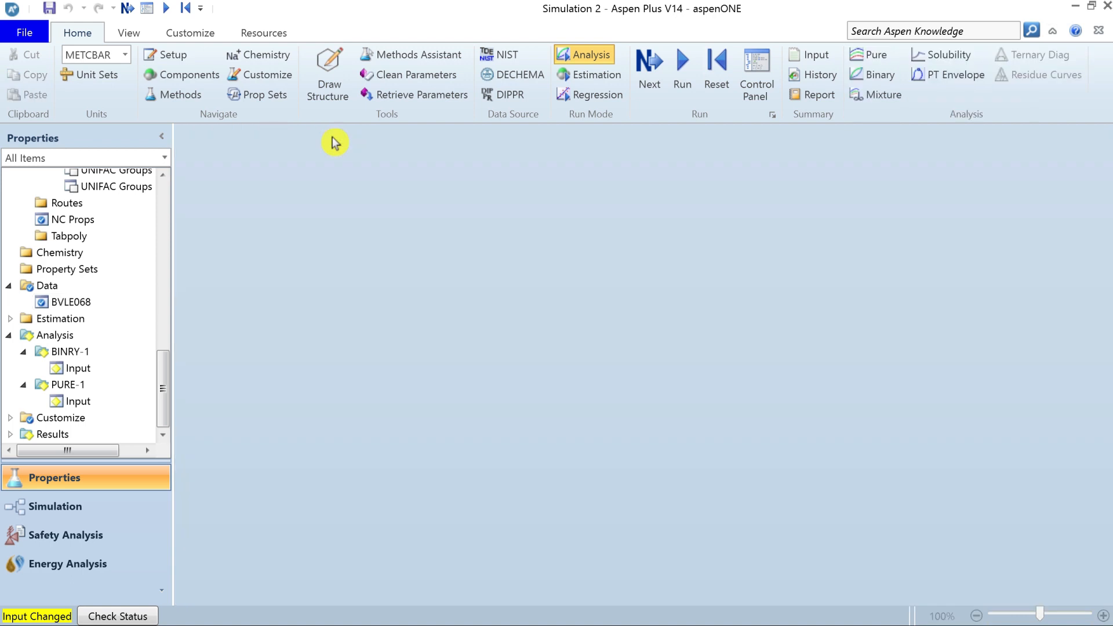
double_click(81, 370)
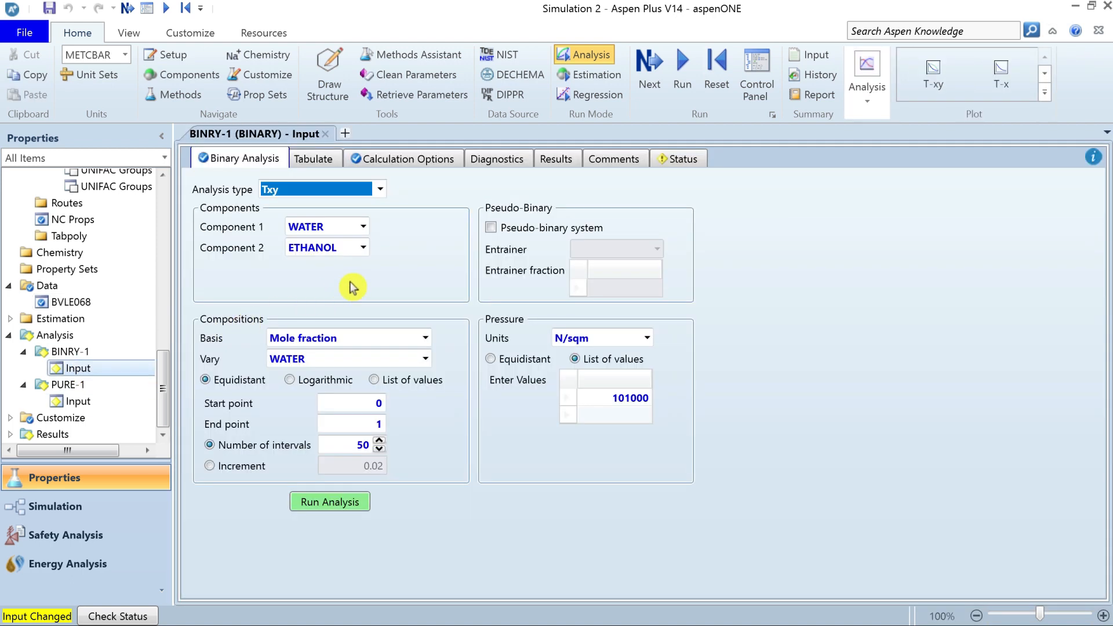
left_click(380, 190)
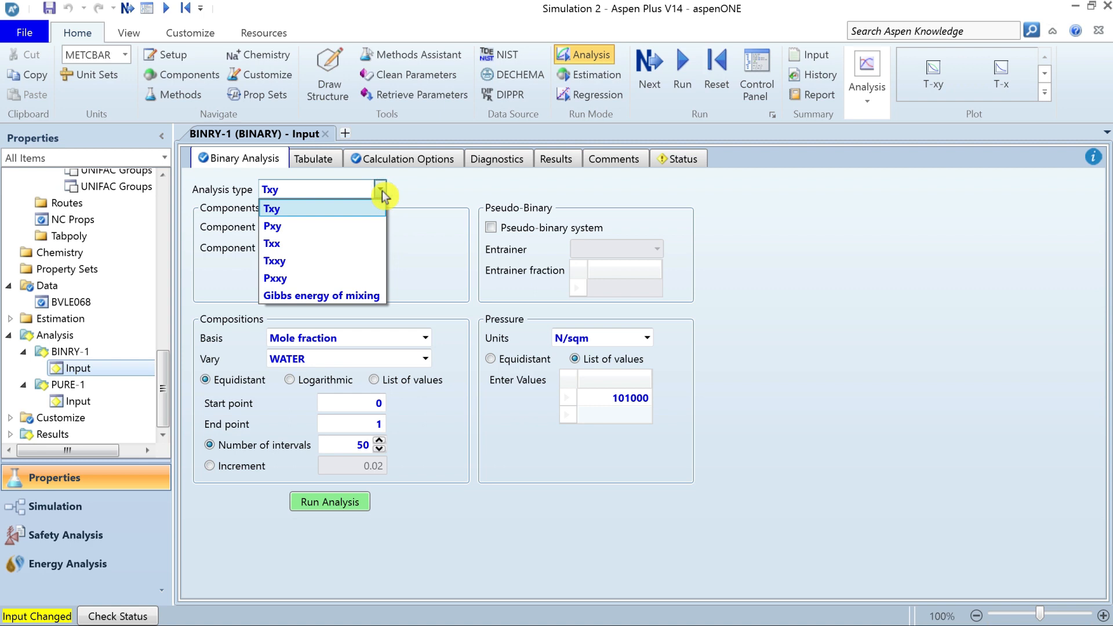
left_click(382, 190)
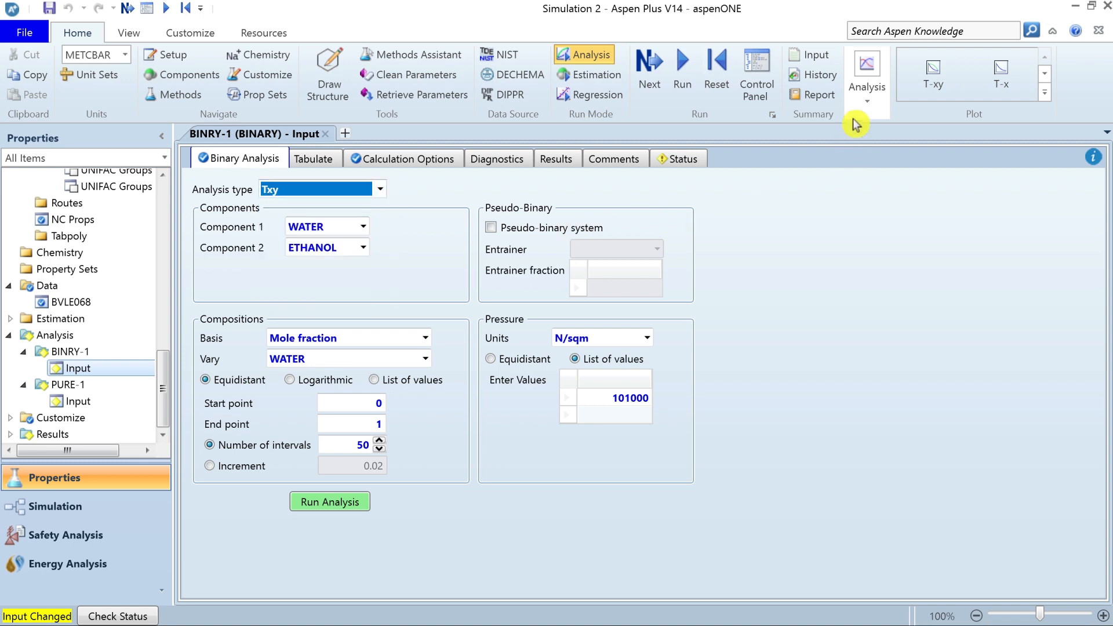
Create a mixture property analysis and add WATER and ETHANOL as its components.
left_click(868, 87)
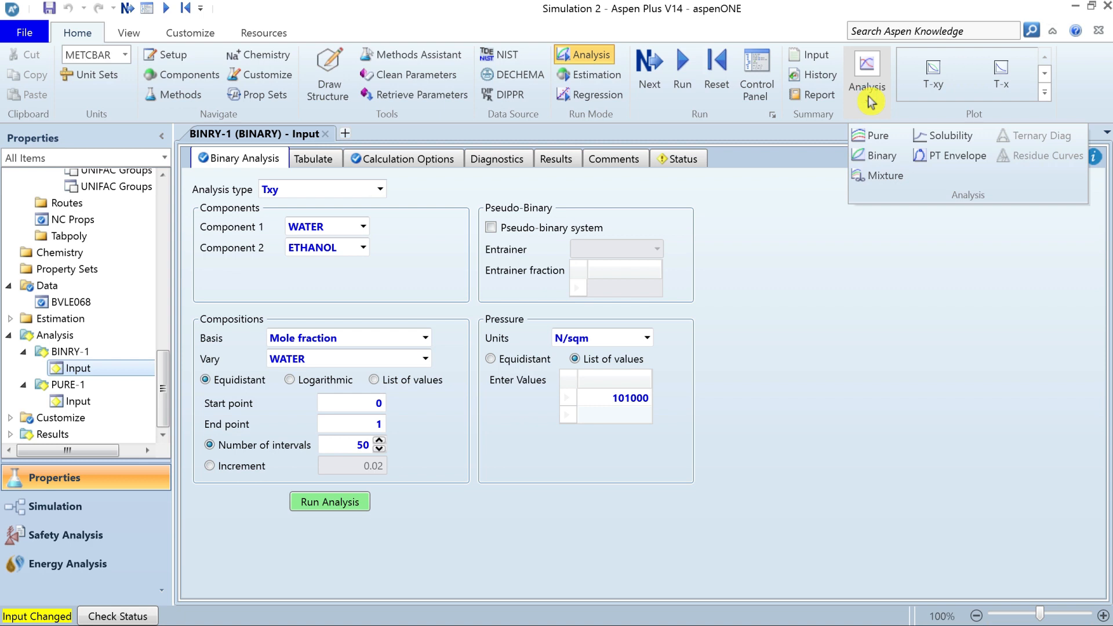
left_click(888, 179)
left_click(332, 282)
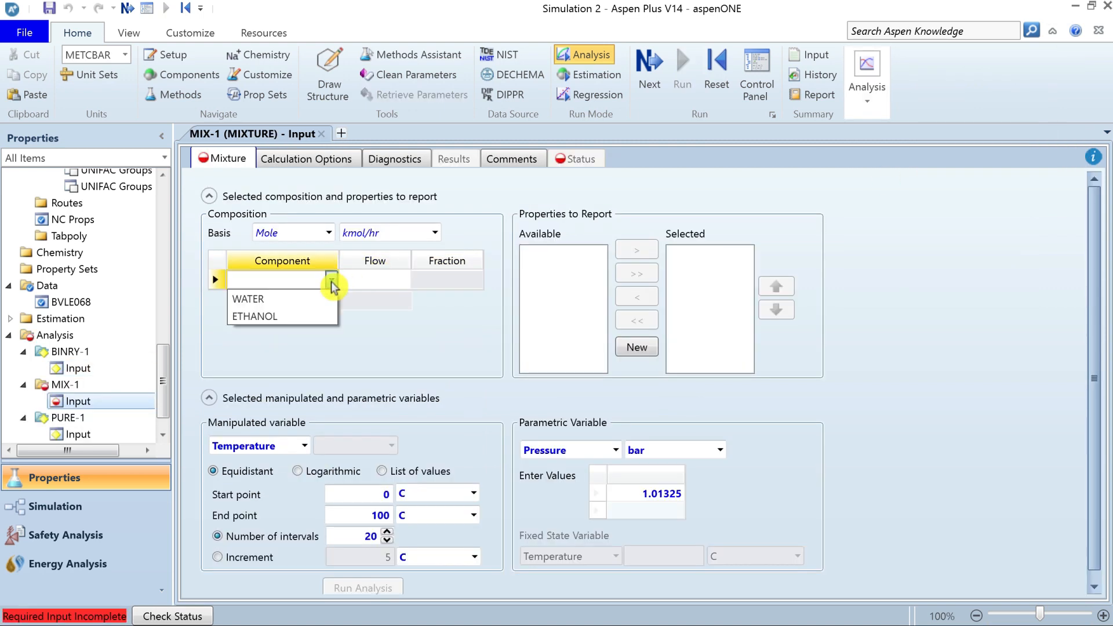
left_click(299, 299)
left_click(332, 301)
left_click(319, 335)
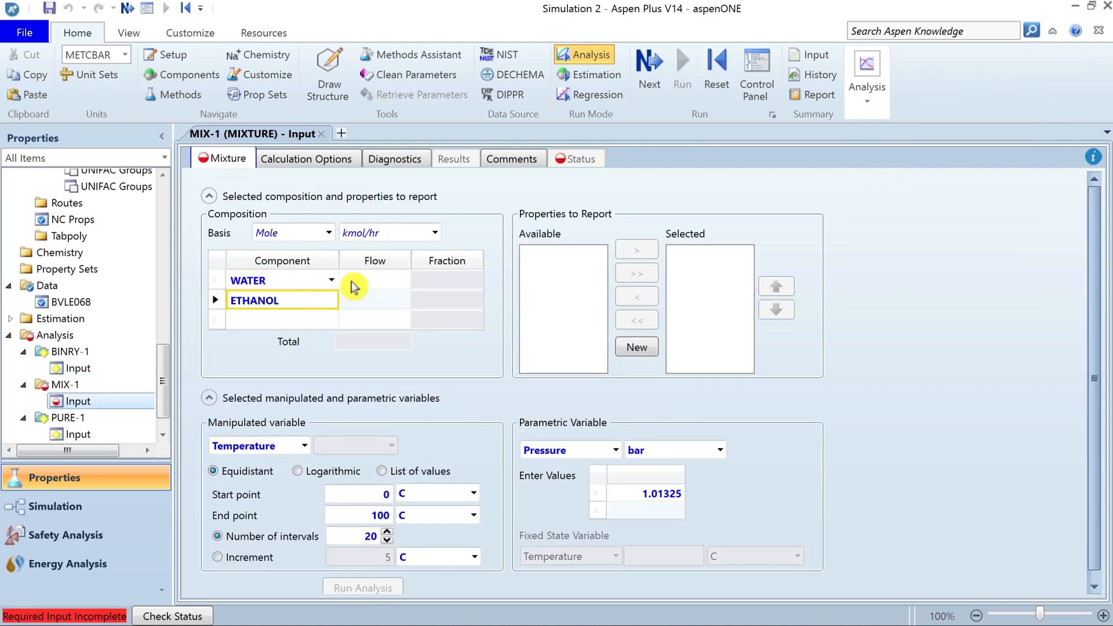
Set the mole flows of WATER and ETHANOL to 10 kmol/hr each in the mixture composition.
left_click(375, 281)
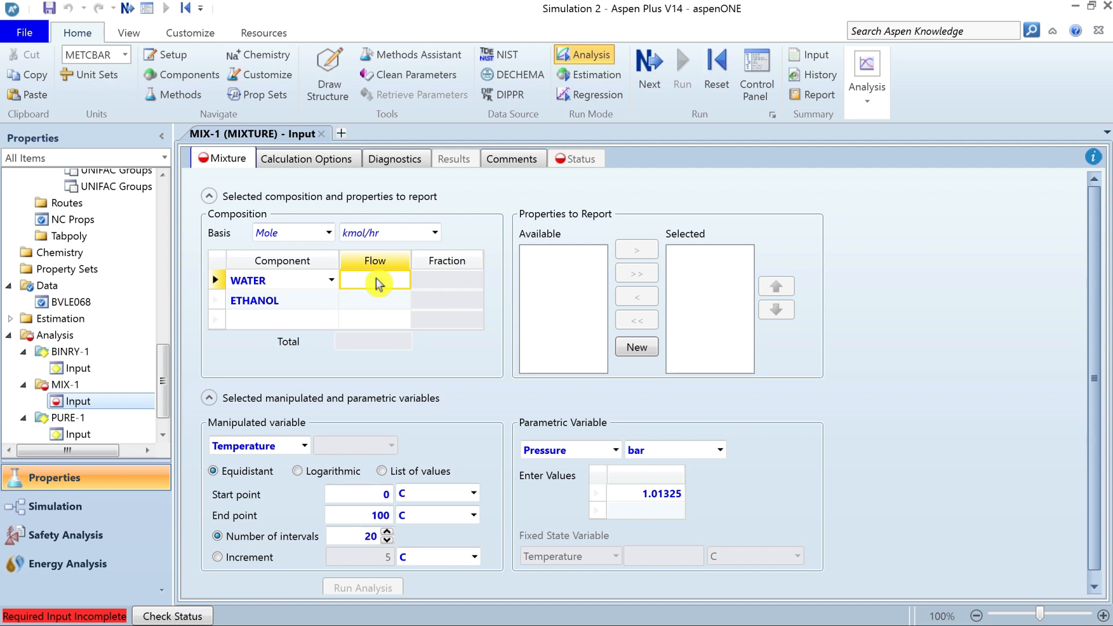
type("10")
key("Down")
type("10")
key("Return")
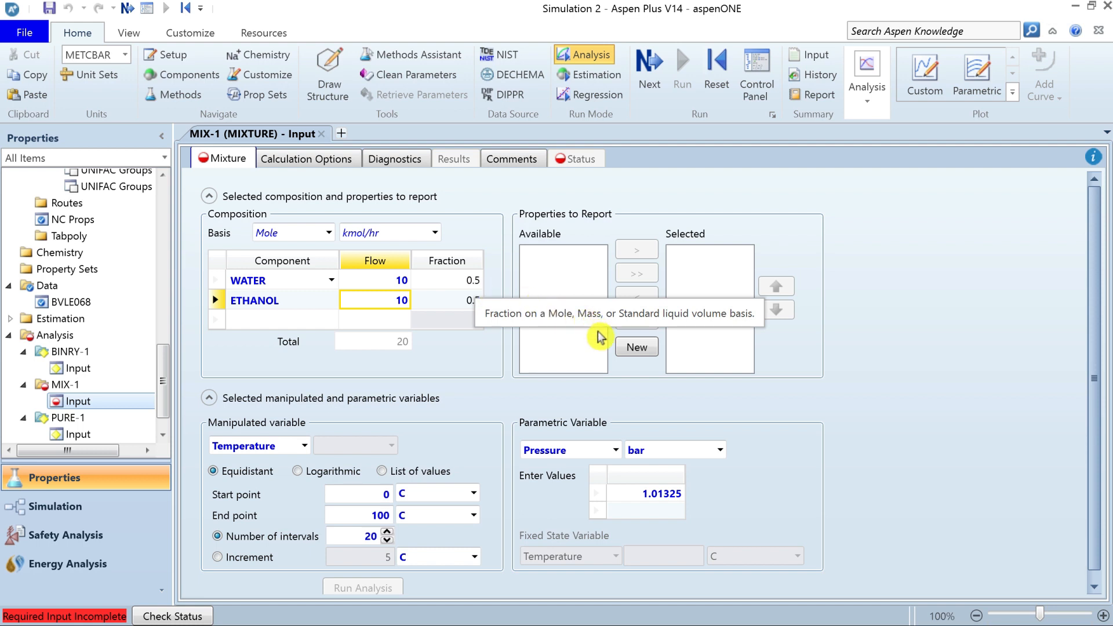
Create a new property set named CP in the Property Sets folder.
left_click(639, 349)
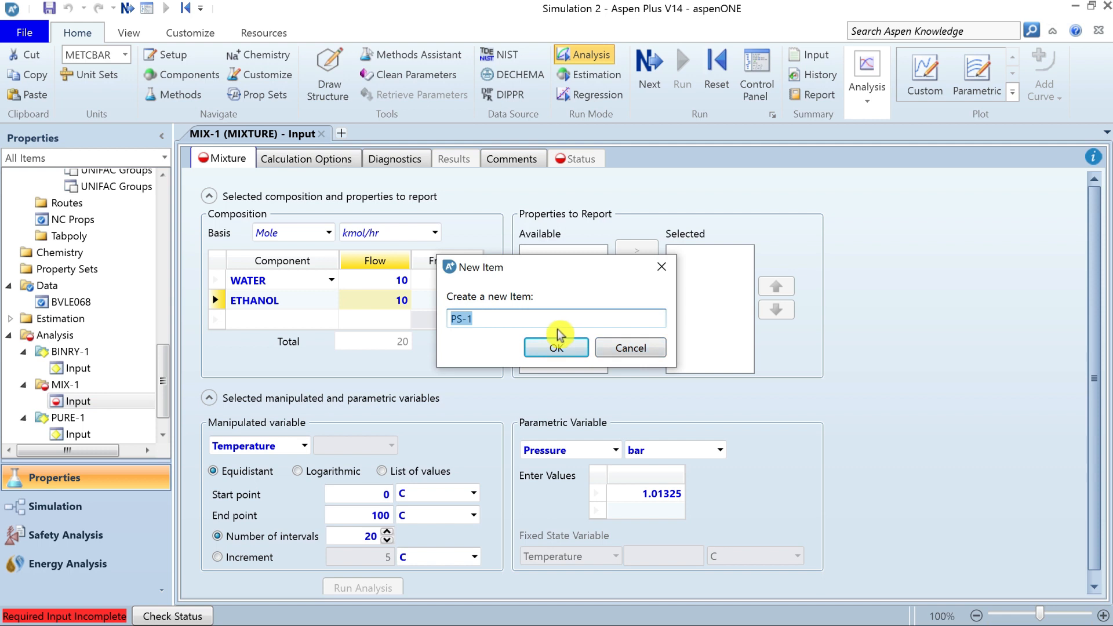
left_click(556, 335)
left_click_drag(164, 377, 177, 283)
scroll(81, 298, "down", 5)
left_click(69, 304)
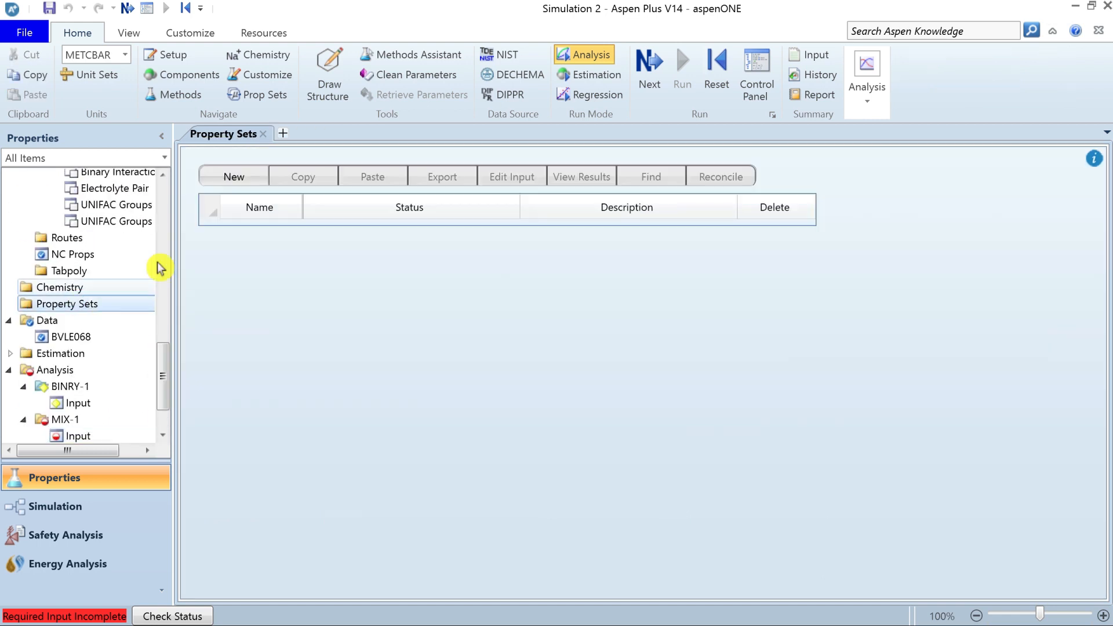
left_click(234, 176)
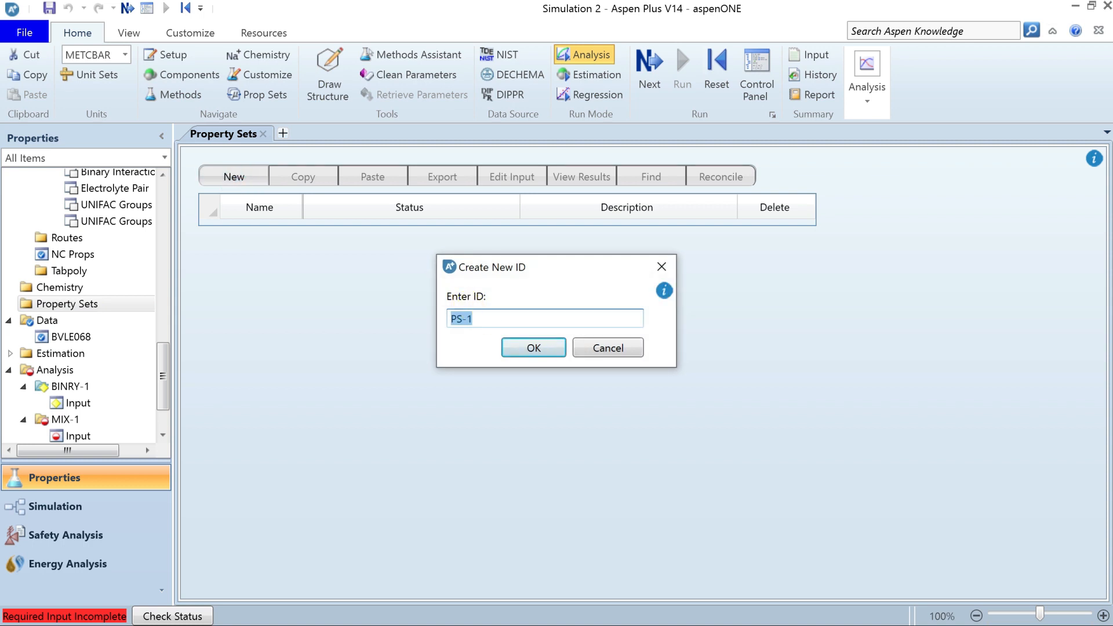
type("CP")
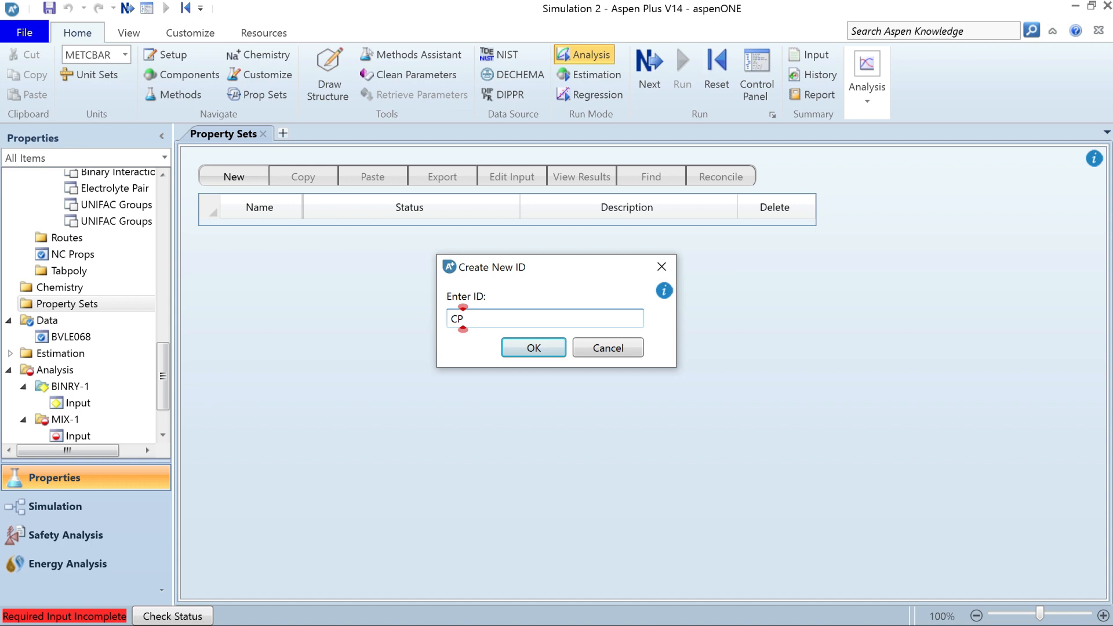
left_click(559, 350)
Search the physical properties for "heat capacity" and add Heat capacity, mixture (CPMX) to the CP property set.
left_click(468, 257)
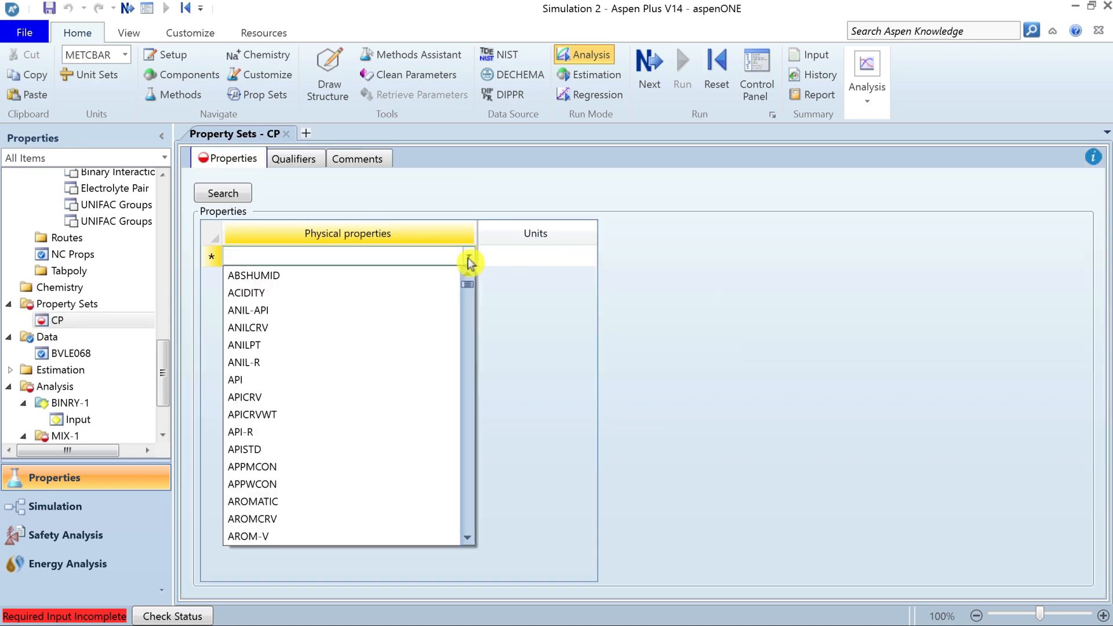
left_click_drag(468, 279, 268, 218)
left_click(249, 211)
left_click(224, 195)
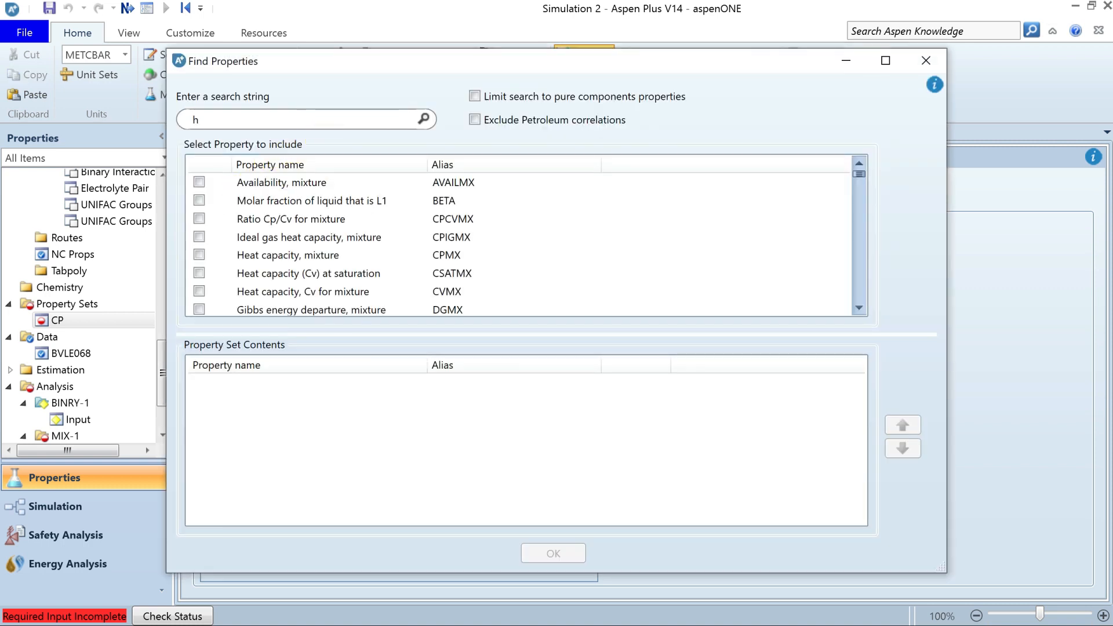
type("heat capacity")
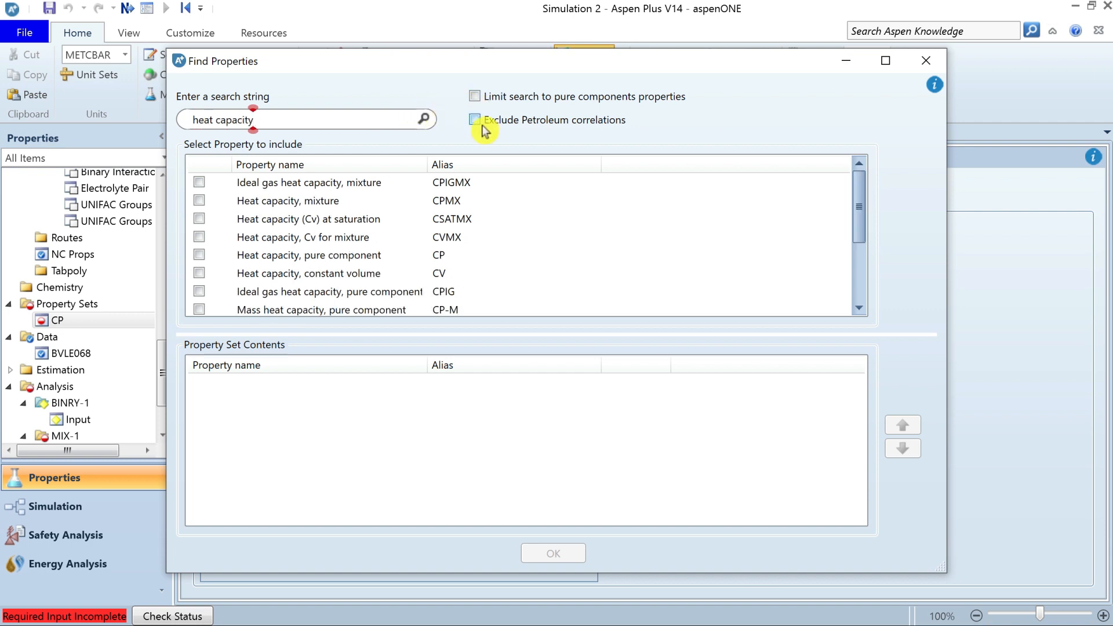
left_click(326, 121)
left_click(281, 188)
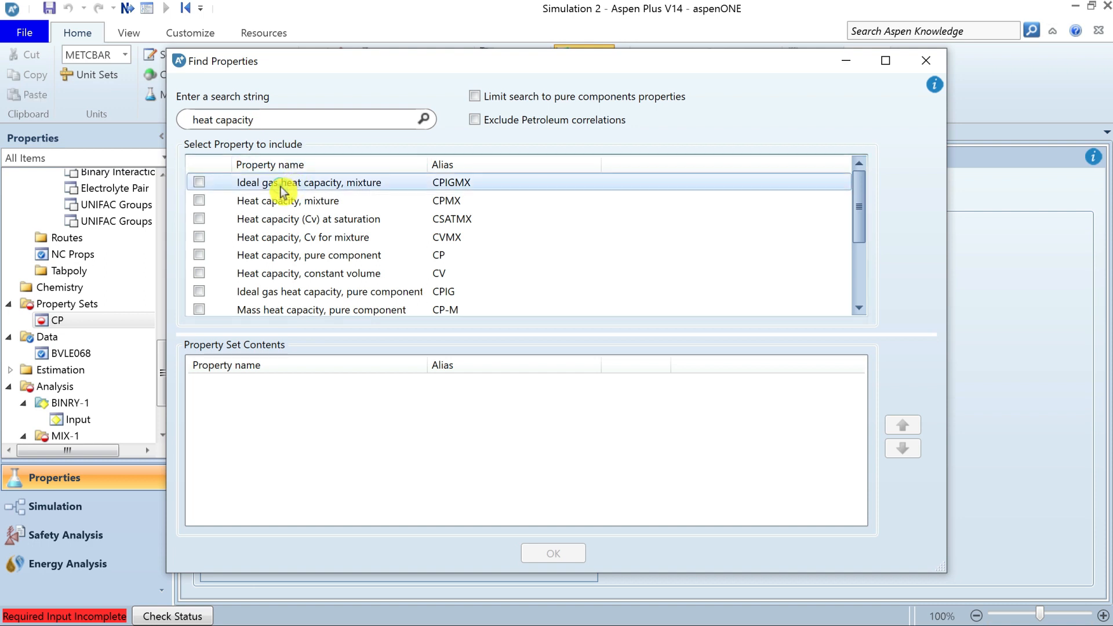
left_click(334, 203)
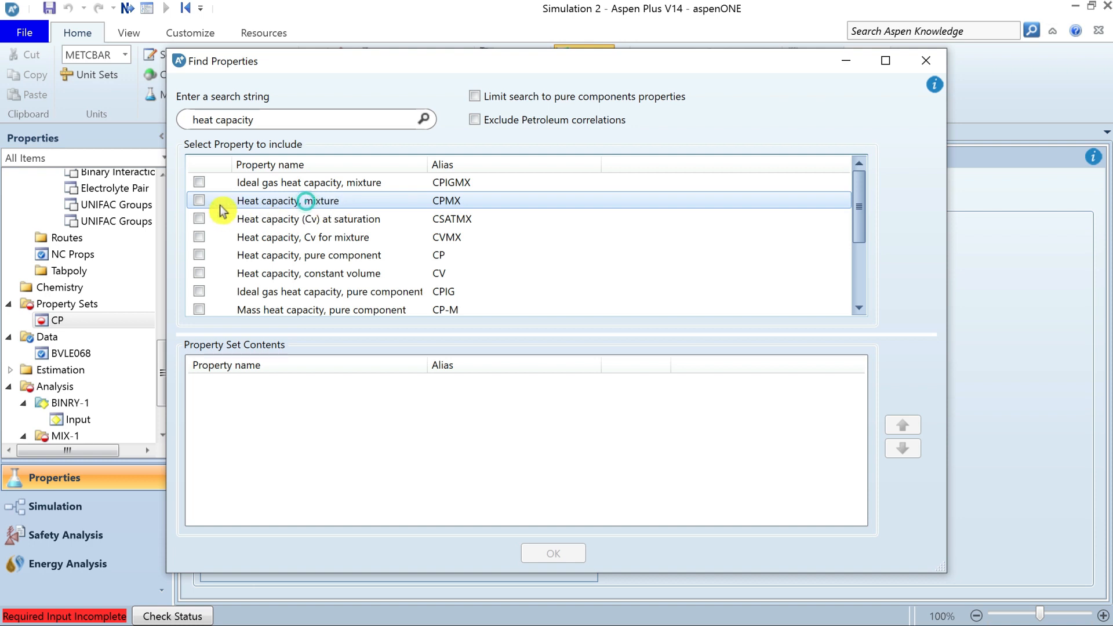
left_click(199, 202)
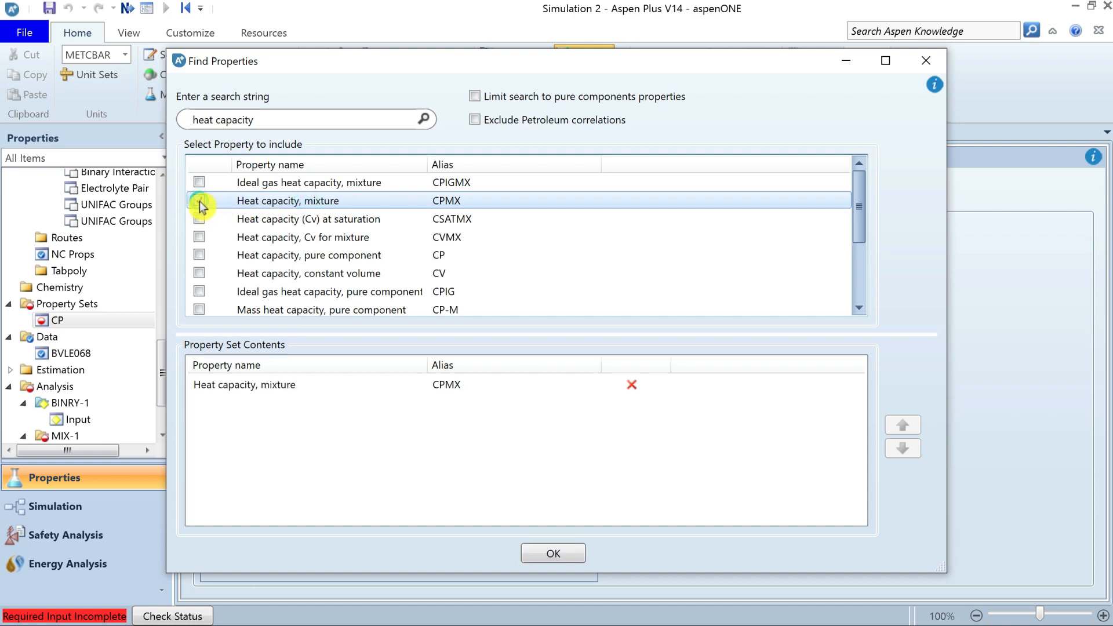
left_click(553, 555)
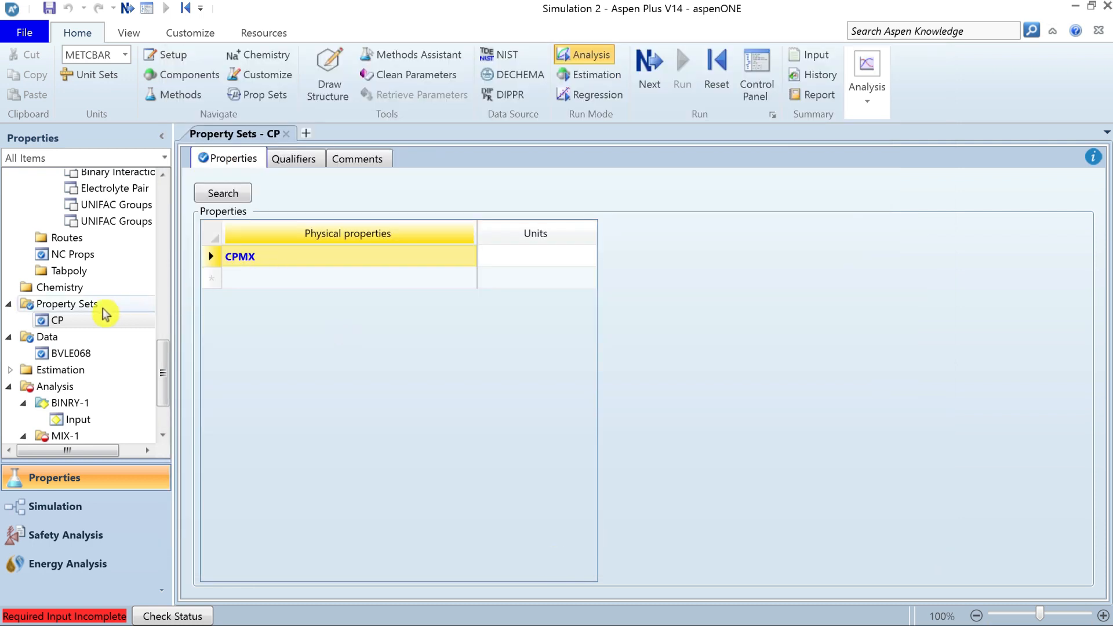
Return to the MIX-1 input and add the CP property set to the properties to report.
scroll(164, 377, "down", 2)
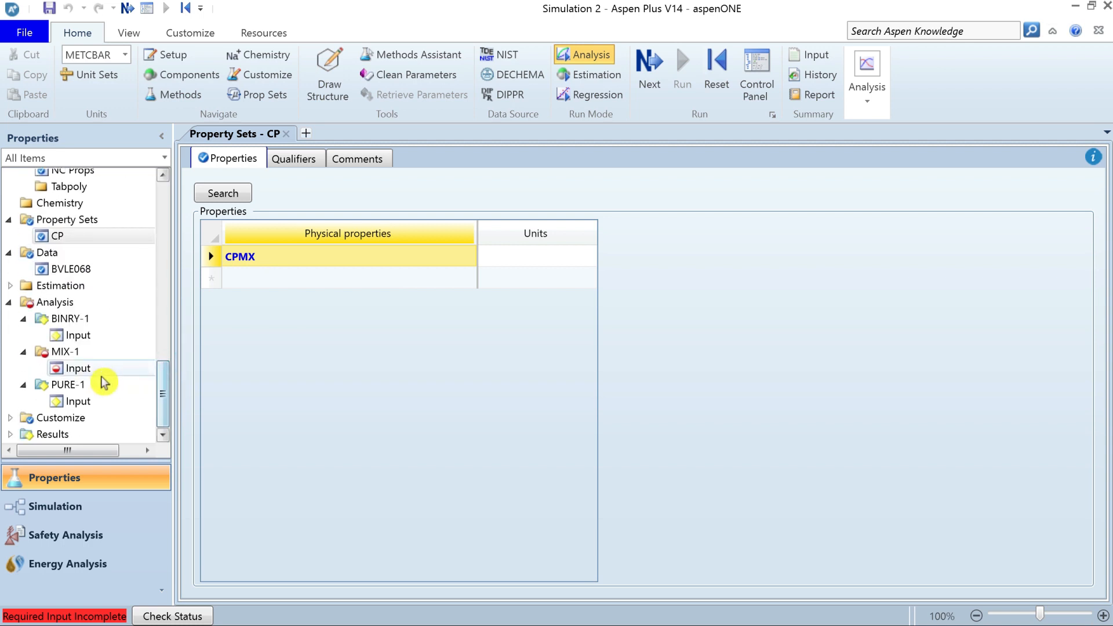
left_click(77, 371)
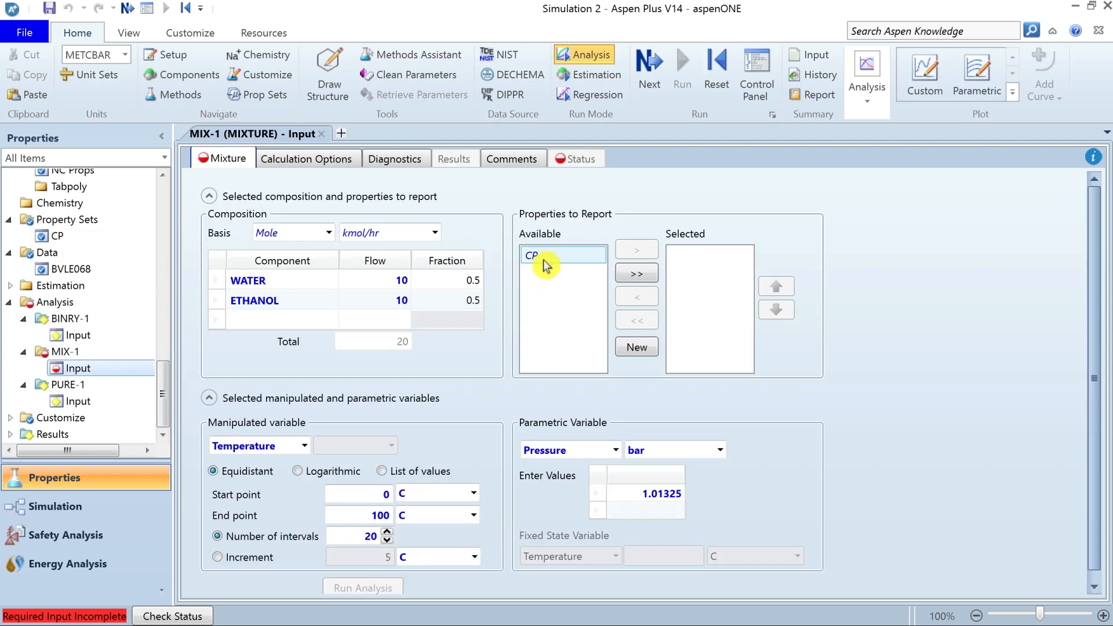
left_click(546, 263)
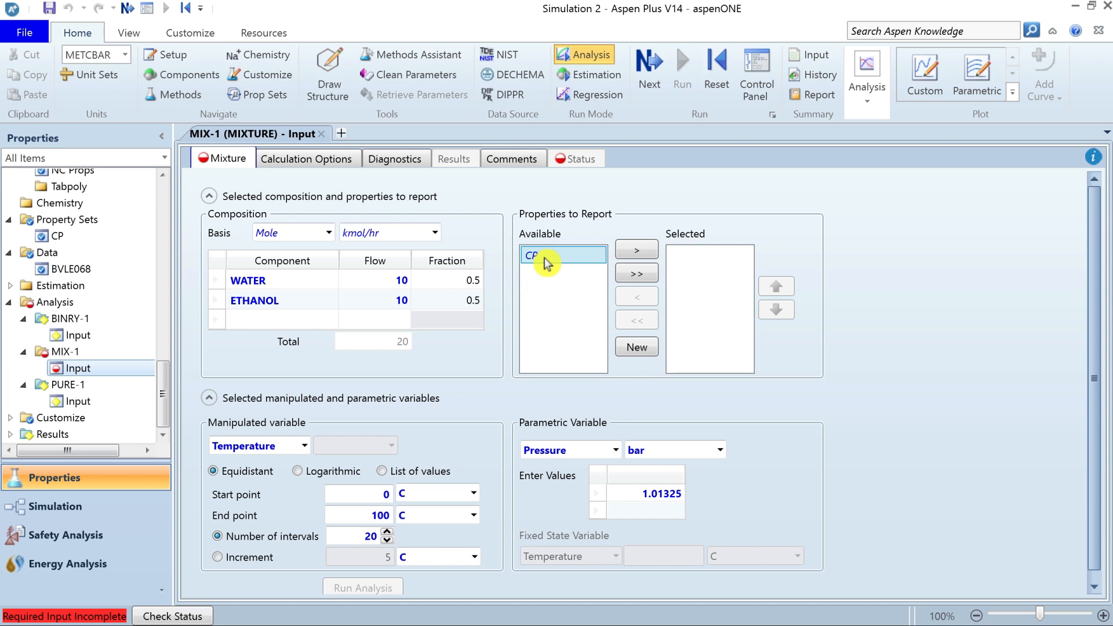
left_click(641, 253)
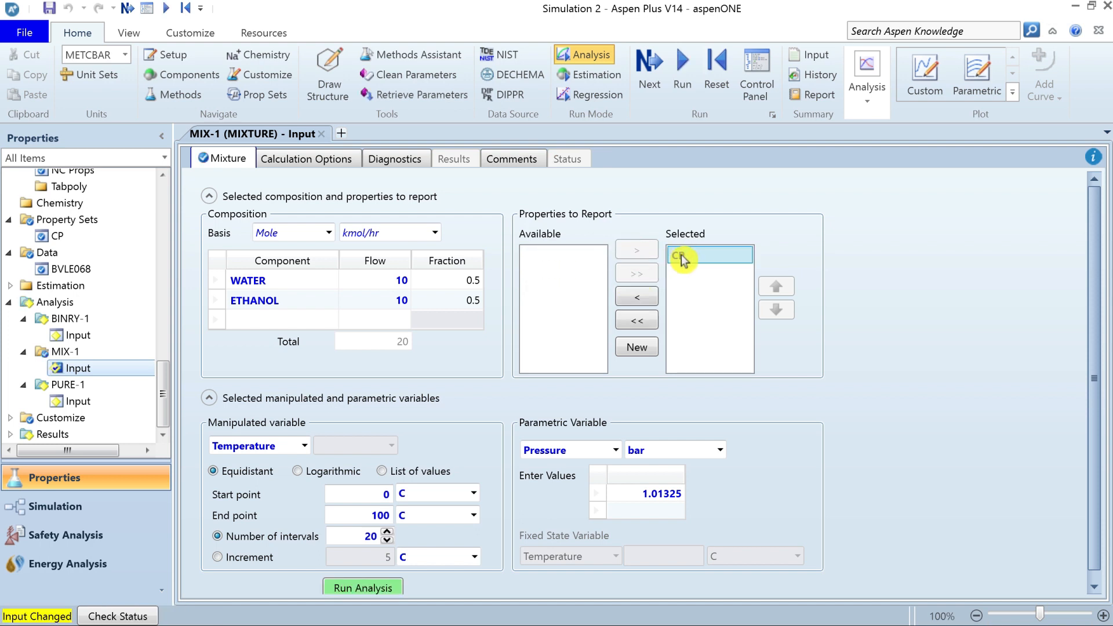
Create a second property set named CPIG from the MIX-1 input, containing Ideal gas heat capacity, mixture (CPIGMX).
left_click(640, 348)
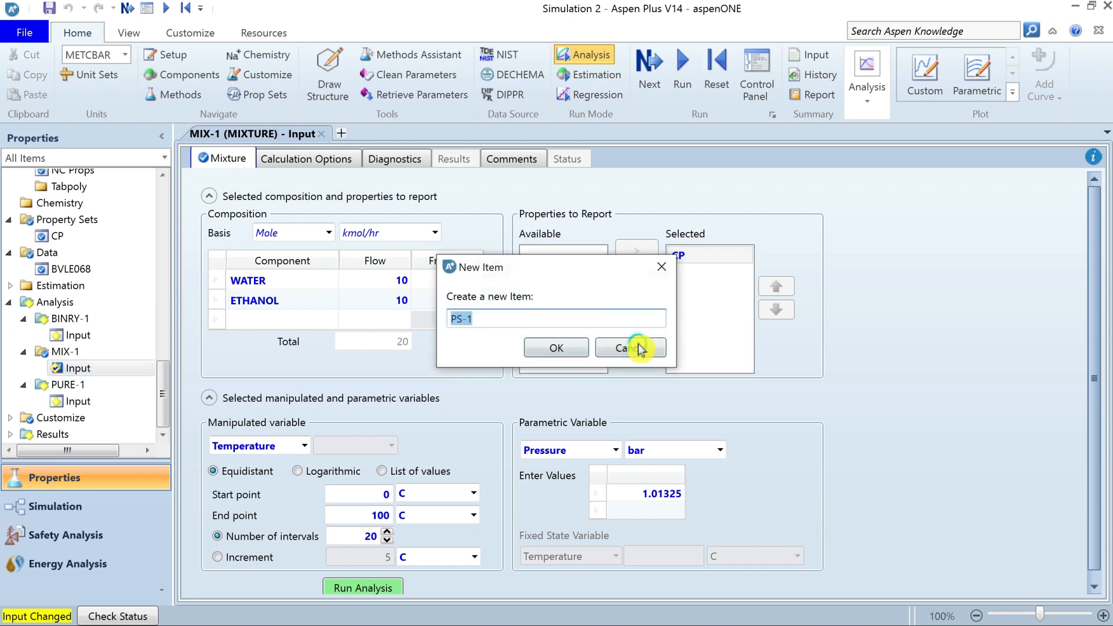
type("CPIG")
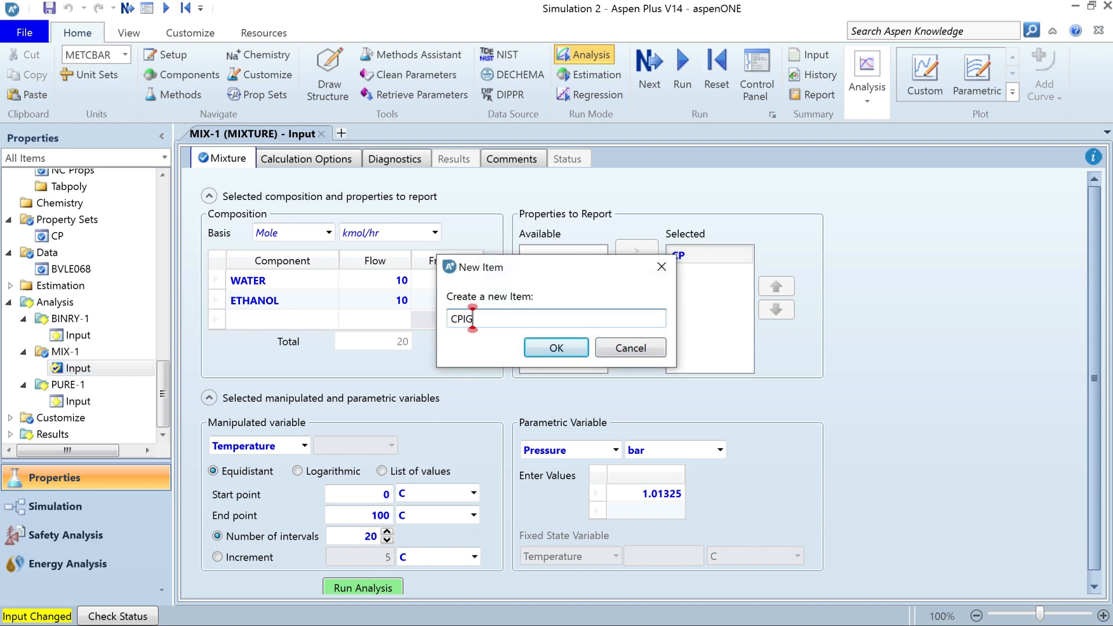
left_click(557, 349)
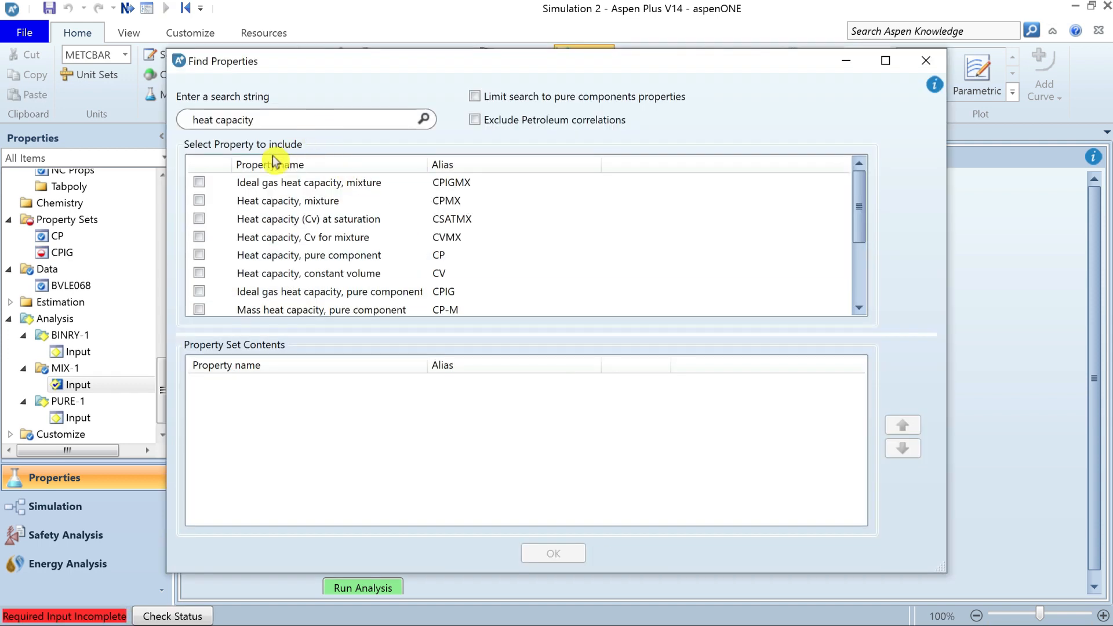
left_click(200, 182)
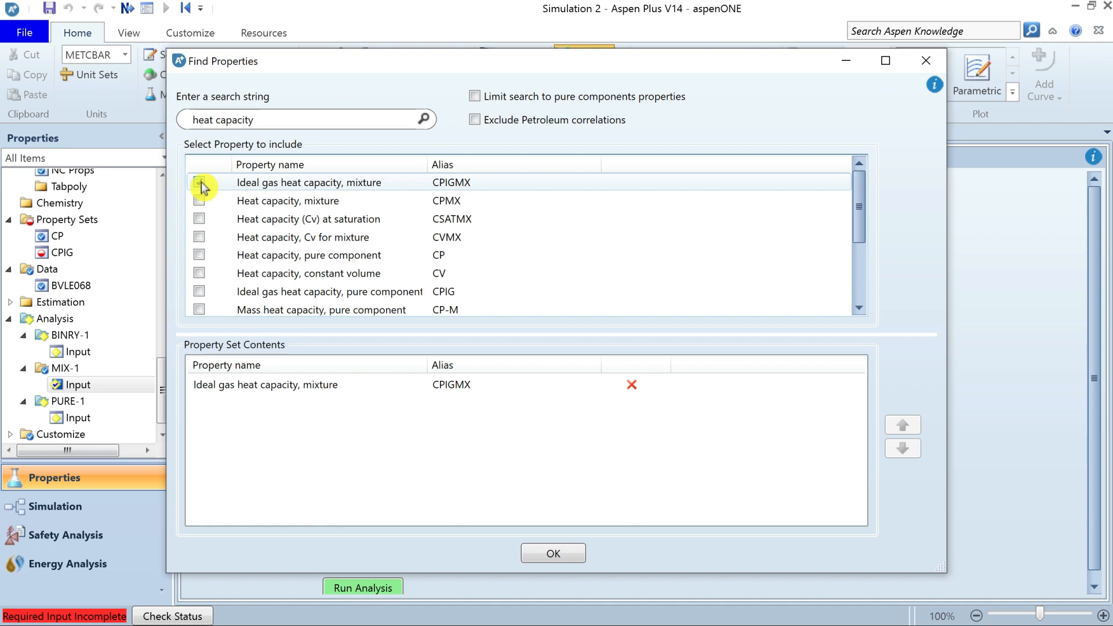
left_click(553, 552)
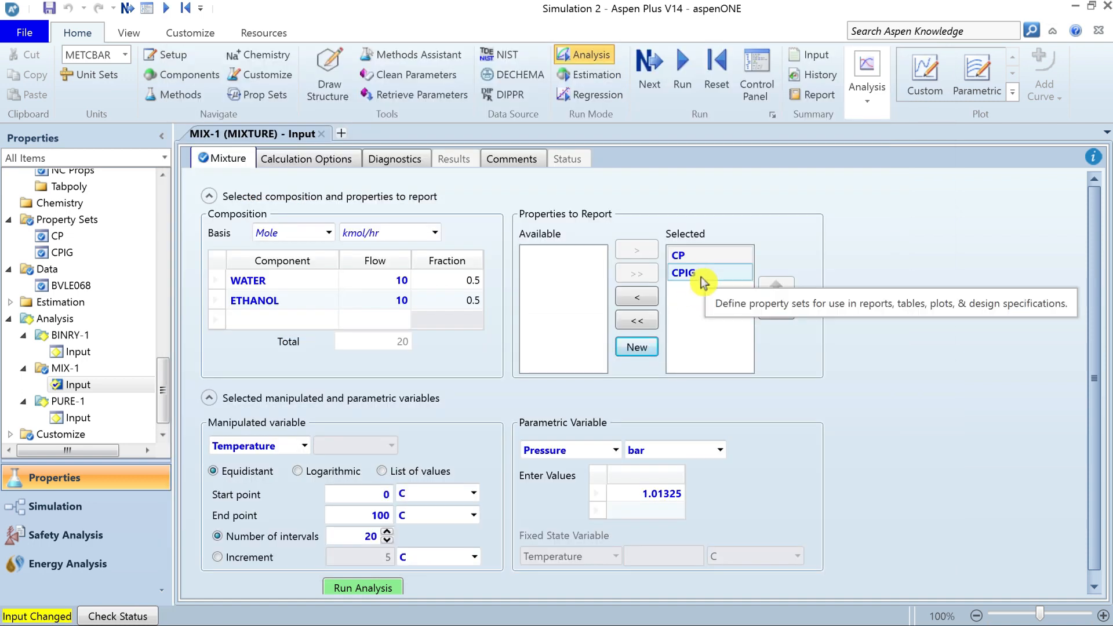
left_click(701, 277)
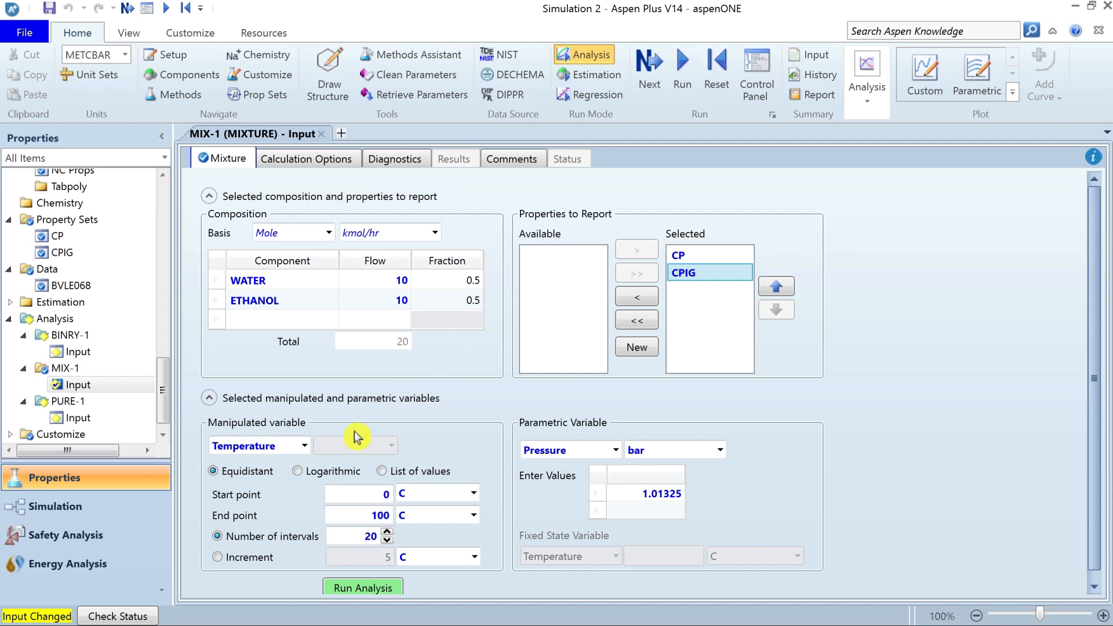
Review the manipulated variable choices and the pressure entry of the MIX-1 mixture analysis.
left_click(303, 447)
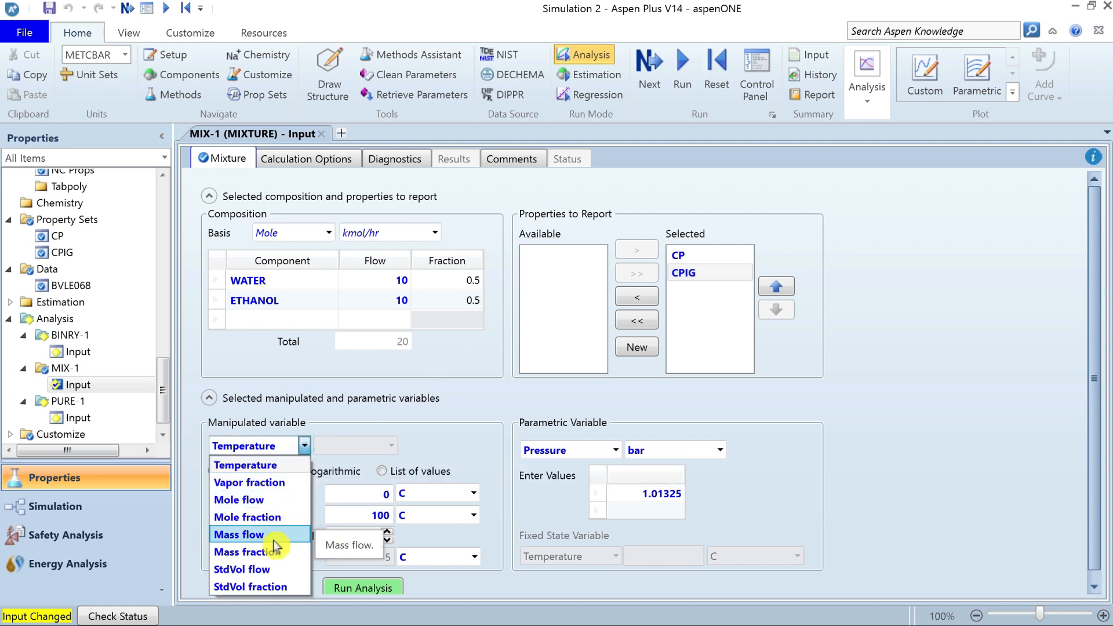
left_click(507, 423)
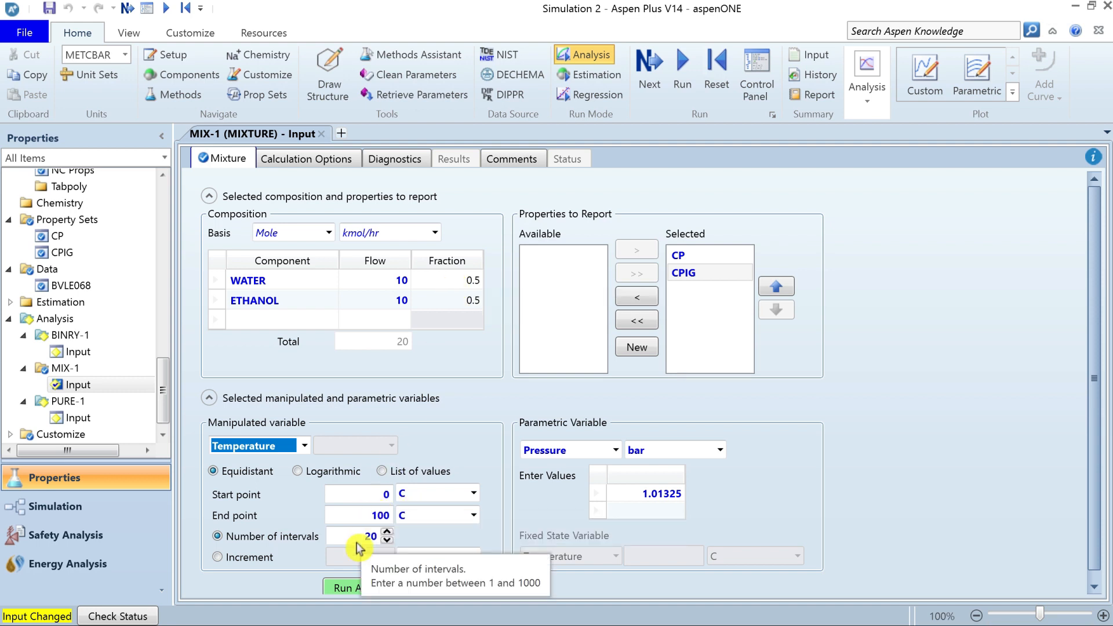
left_click(644, 494)
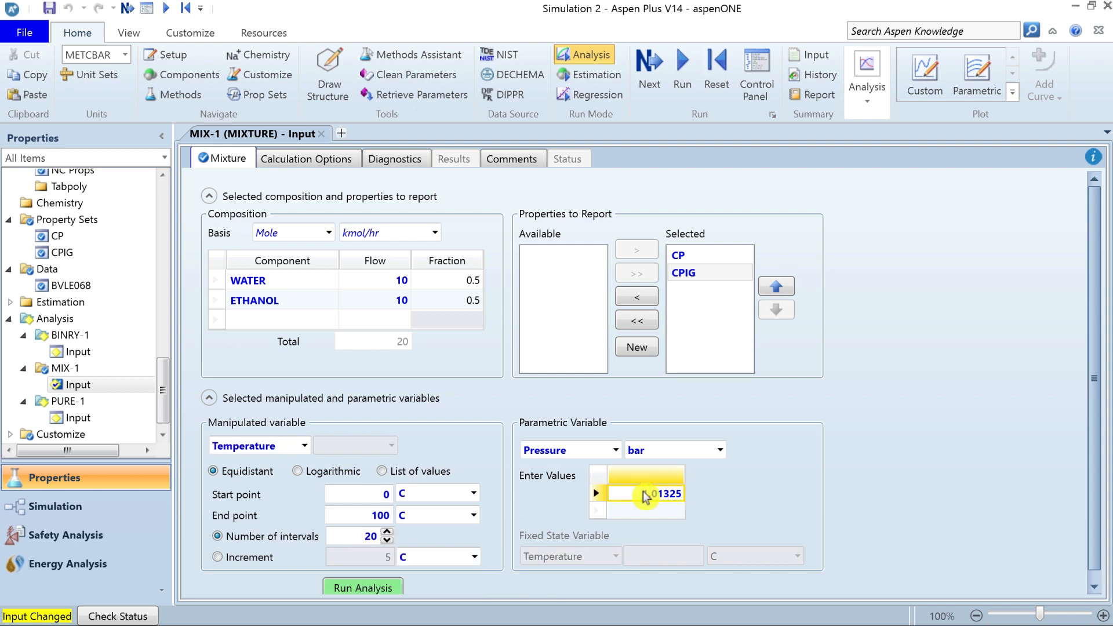
Run the MIX-1 mixture analysis over temperature and close the resulting mixture plot.
left_click(371, 589)
left_click(369, 586)
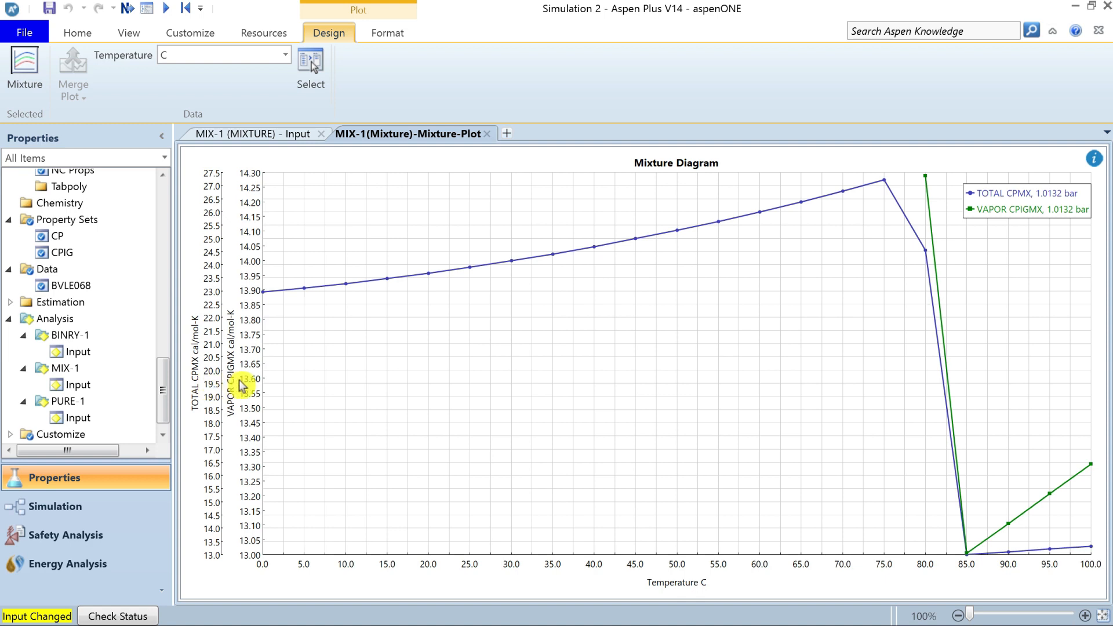
left_click(487, 135)
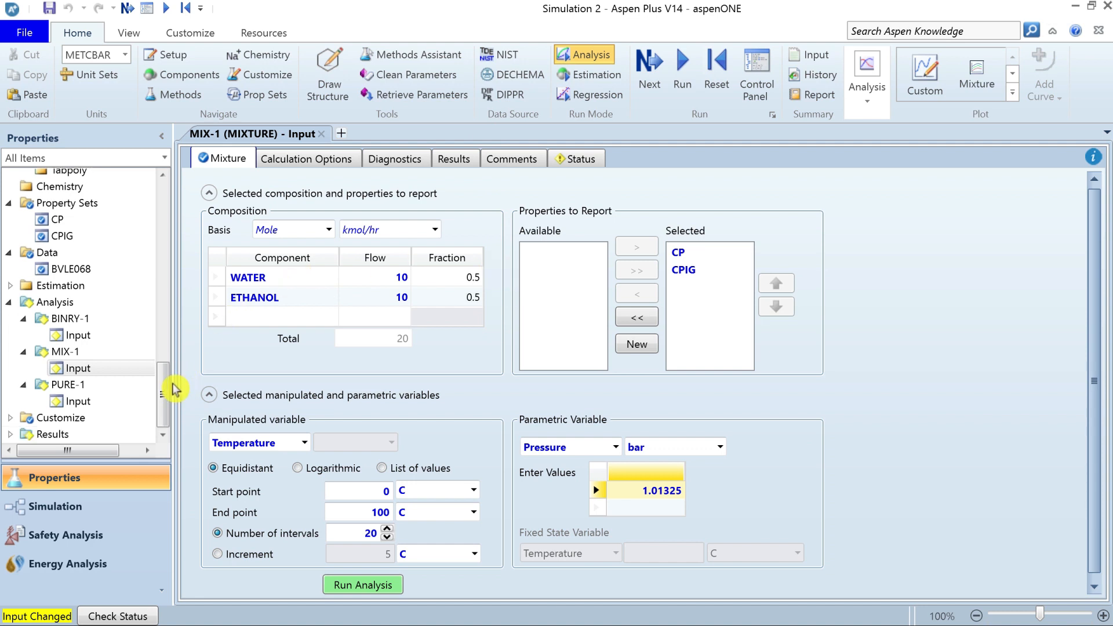
Open the CP property set and examine its qualifiers.
left_click(84, 204)
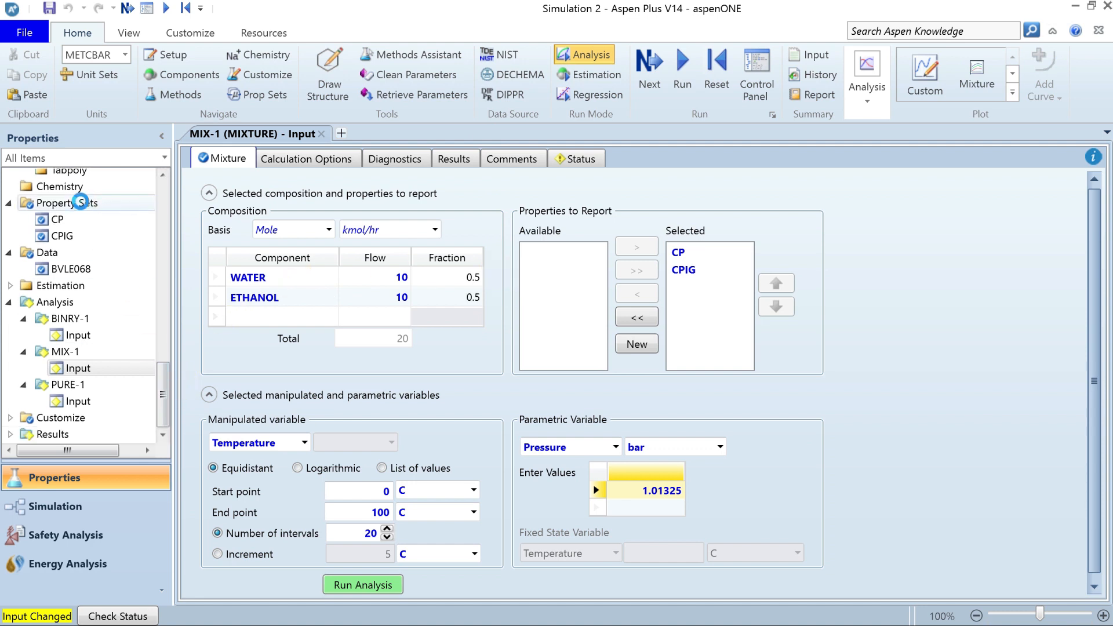
left_click(78, 368)
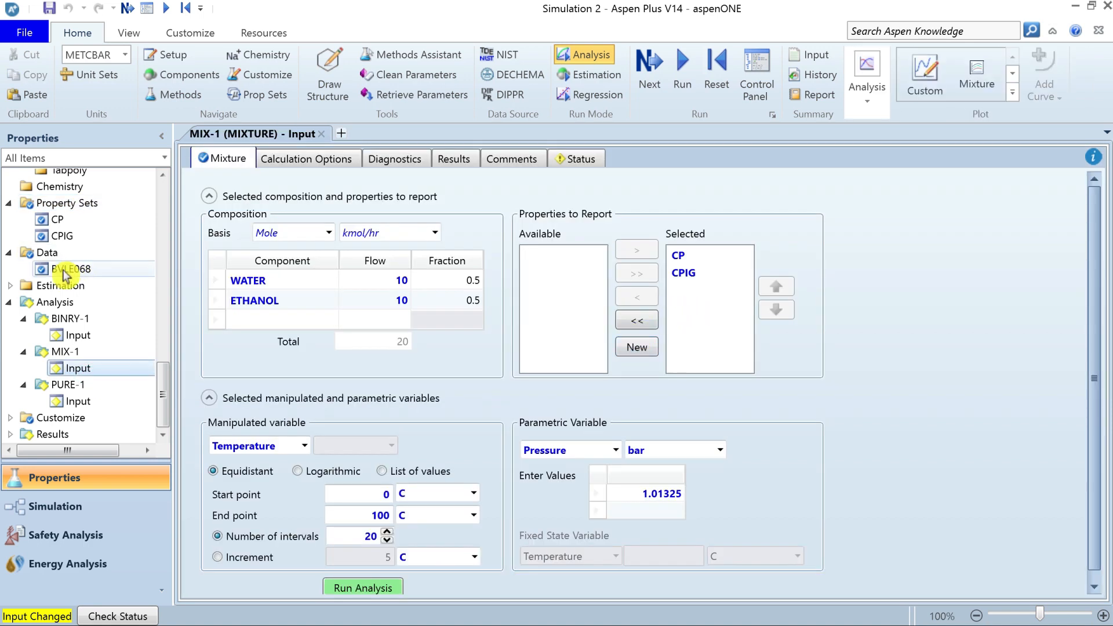
left_click(64, 219)
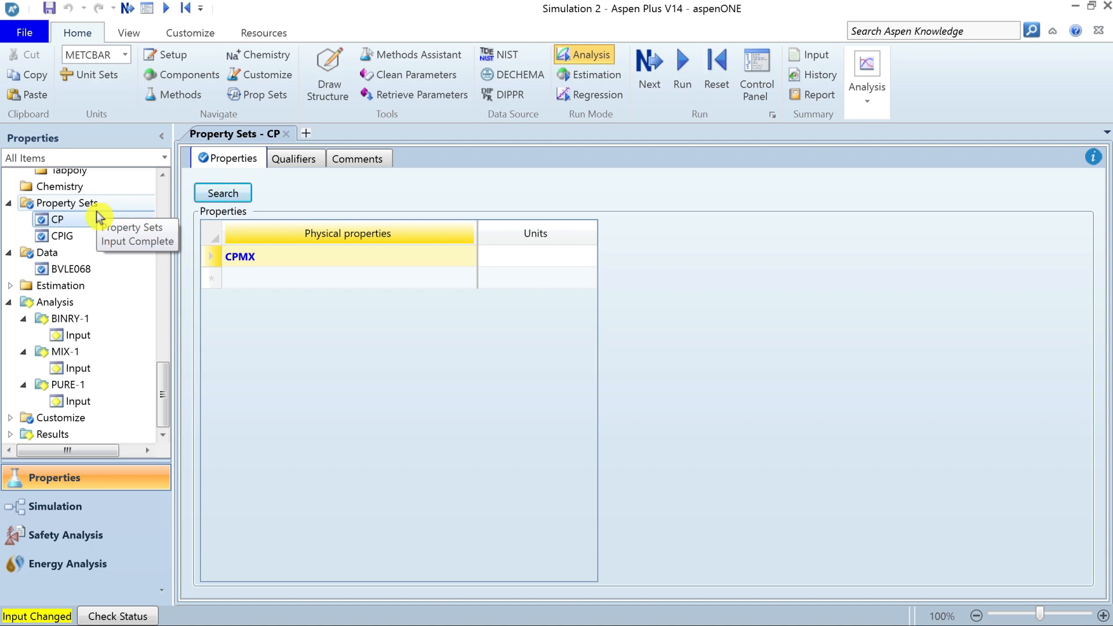
left_click(291, 167)
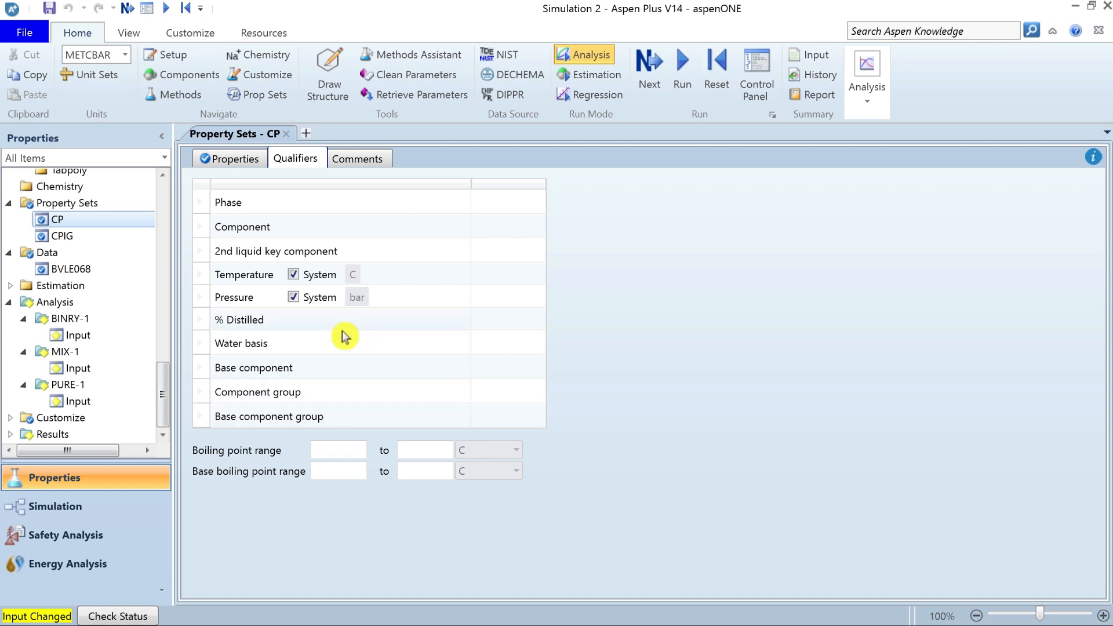
Clear the property search for the CP set and browse the full list of available properties, leaving the set as it is.
left_click(242, 163)
left_click(222, 193)
left_click_drag(255, 119, 180, 132)
key("BackSpace")
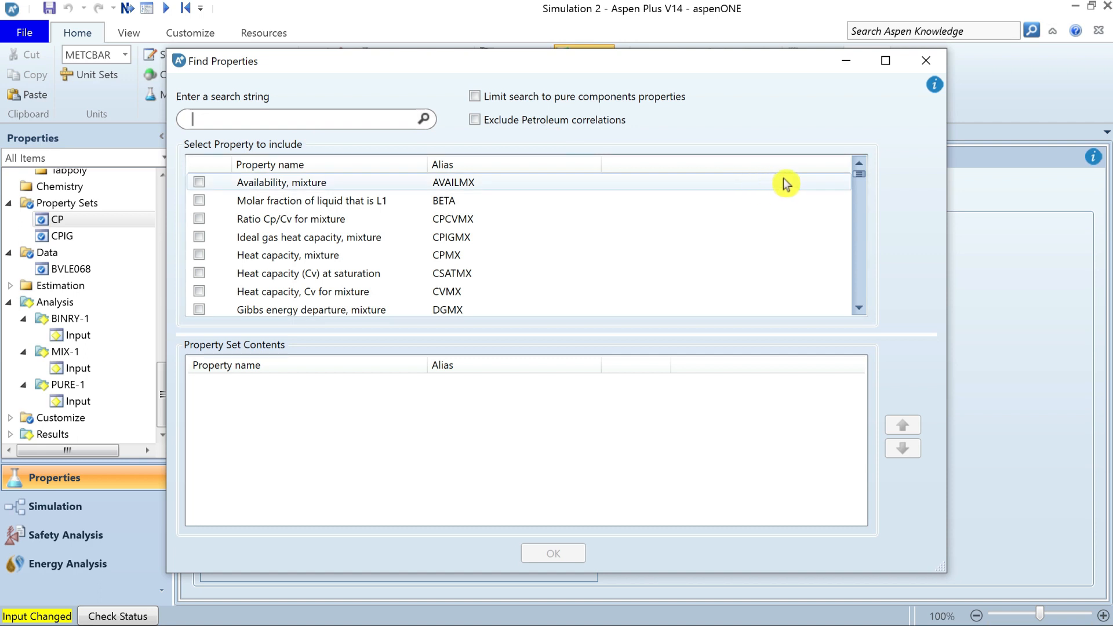
left_click(861, 308)
left_click(861, 308)
left_click(861, 309)
left_click(861, 308)
left_click(861, 308)
left_click(861, 308)
left_click(861, 308)
left_click(861, 309)
left_click(861, 308)
left_click(861, 308)
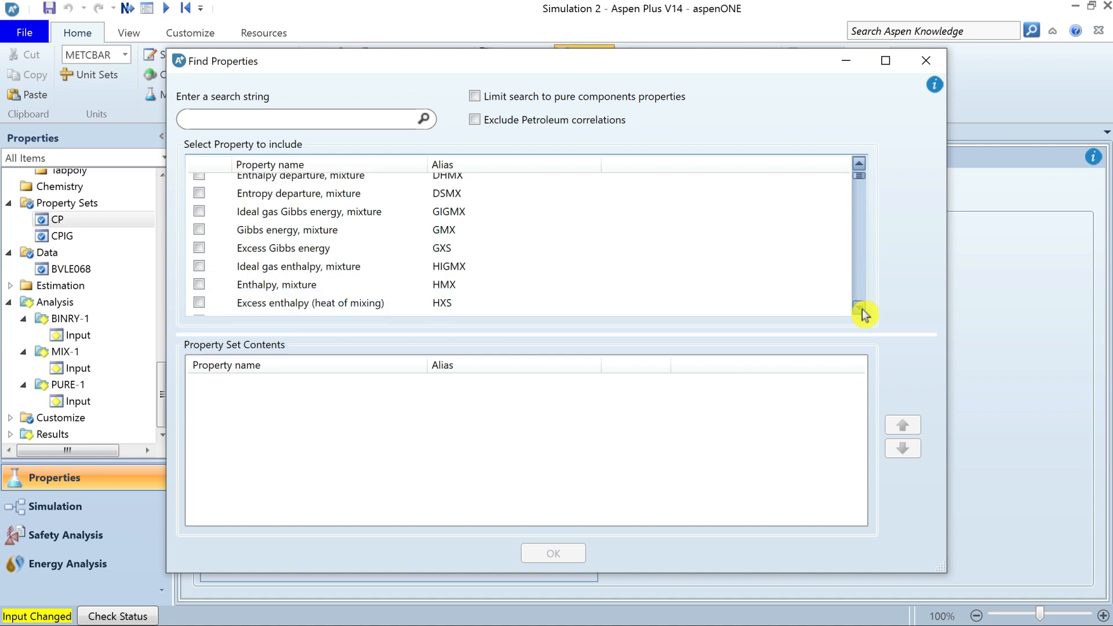
left_click(861, 308)
left_click(861, 309)
left_click(861, 308)
left_click(861, 308)
left_click(861, 308)
left_click(861, 309)
left_click(861, 308)
left_click(861, 308)
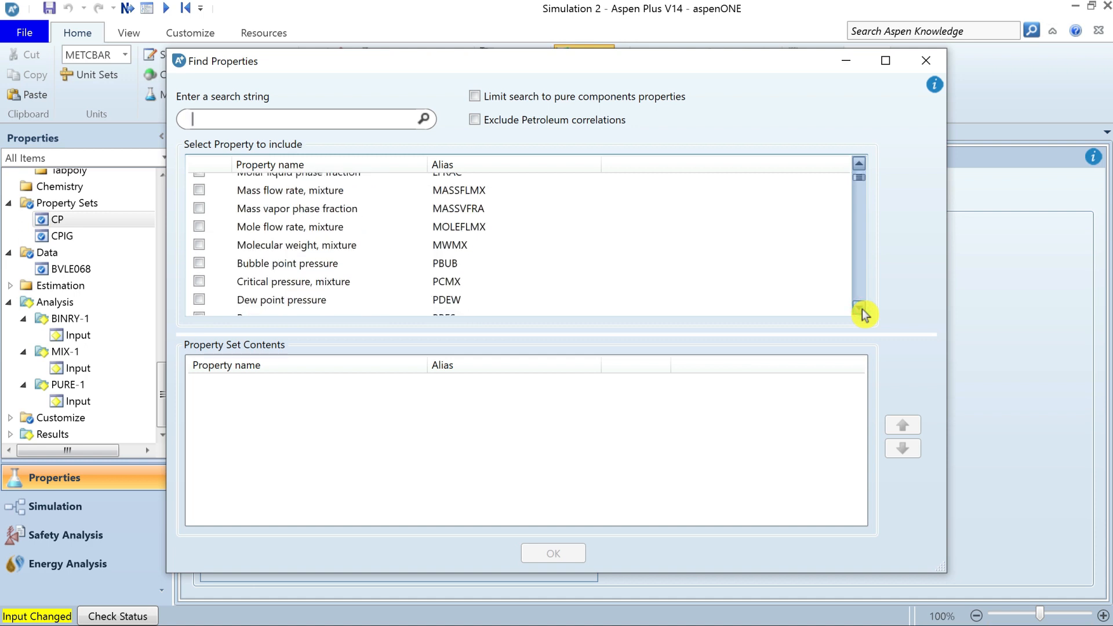
left_click(861, 308)
left_click(861, 308)
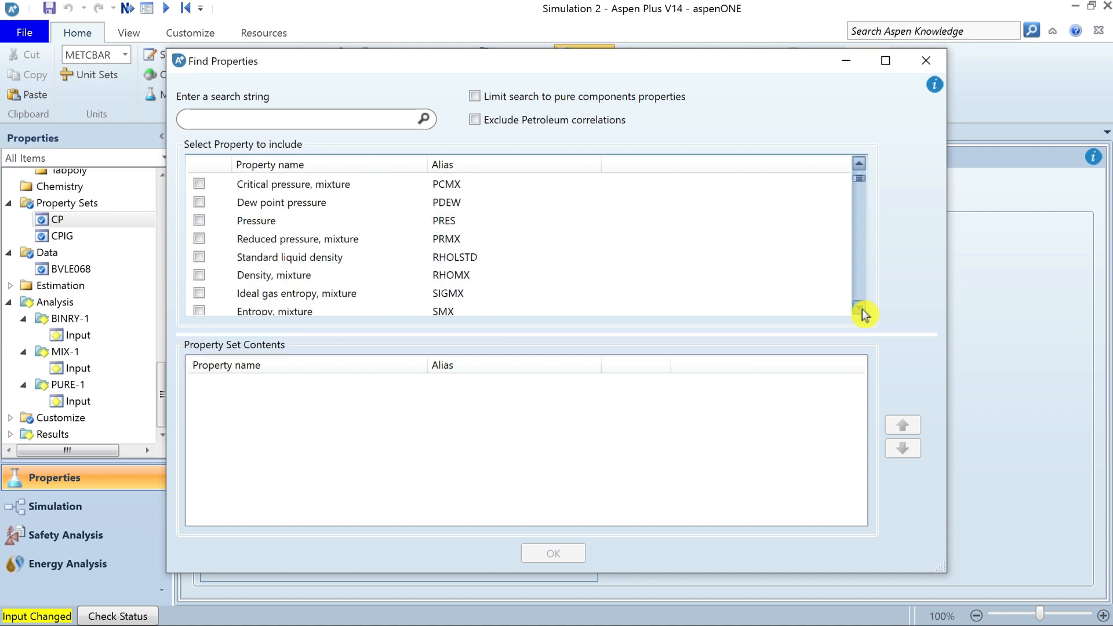
left_click(861, 308)
left_click(861, 309)
left_click(861, 308)
left_click(861, 309)
left_click(861, 308)
left_click(862, 309)
left_click(861, 308)
left_click(861, 309)
left_click(862, 309)
left_click(861, 309)
left_click(861, 309)
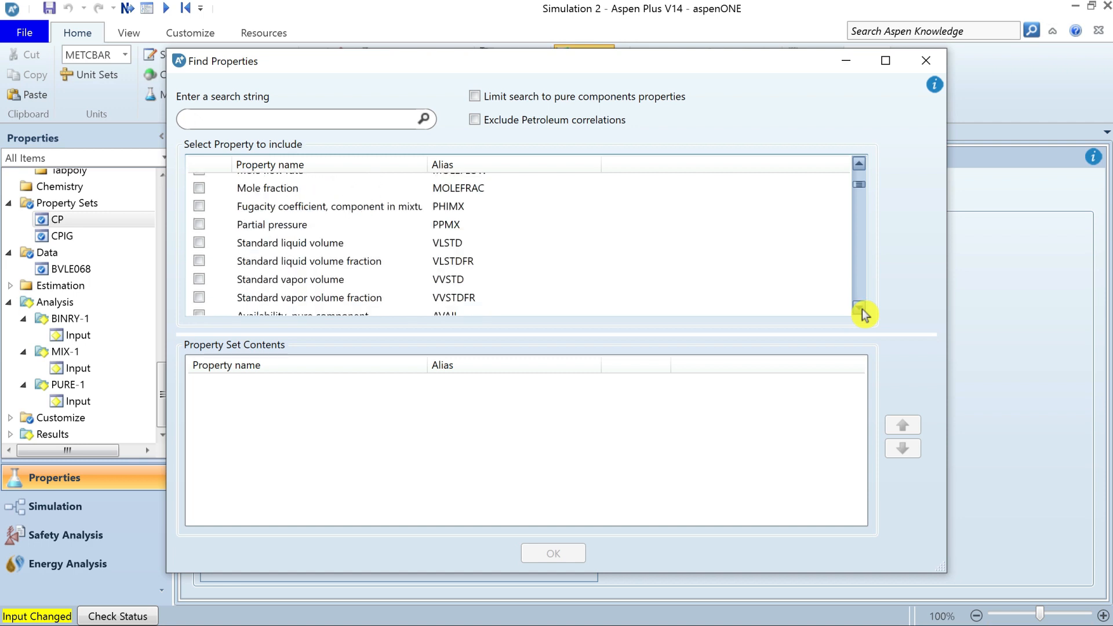
left_click(861, 309)
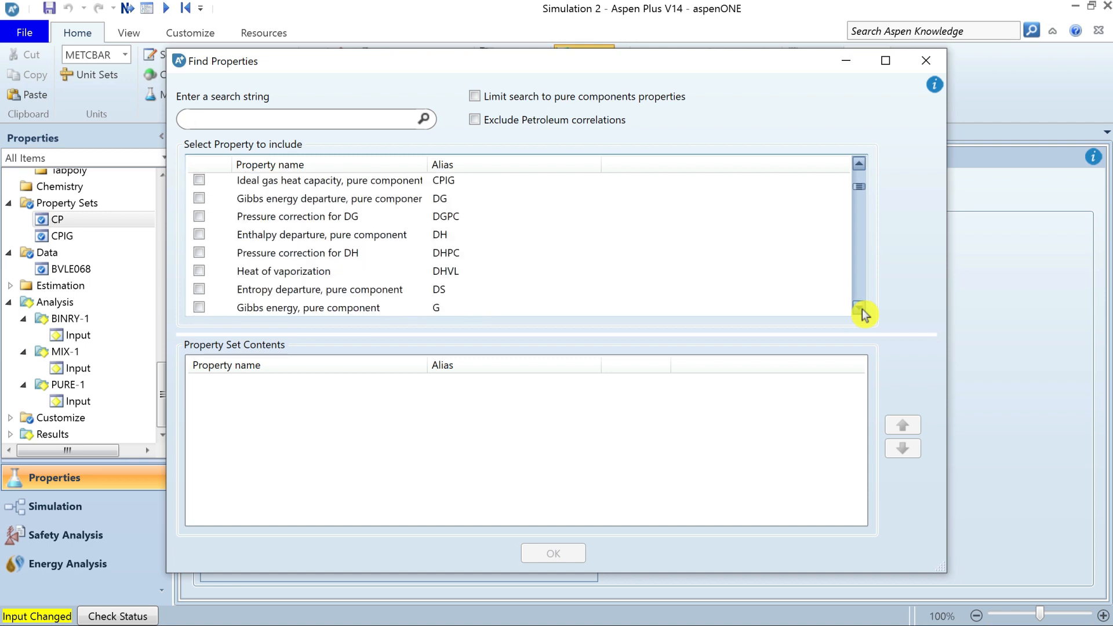
left_click_drag(861, 308, 862, 173)
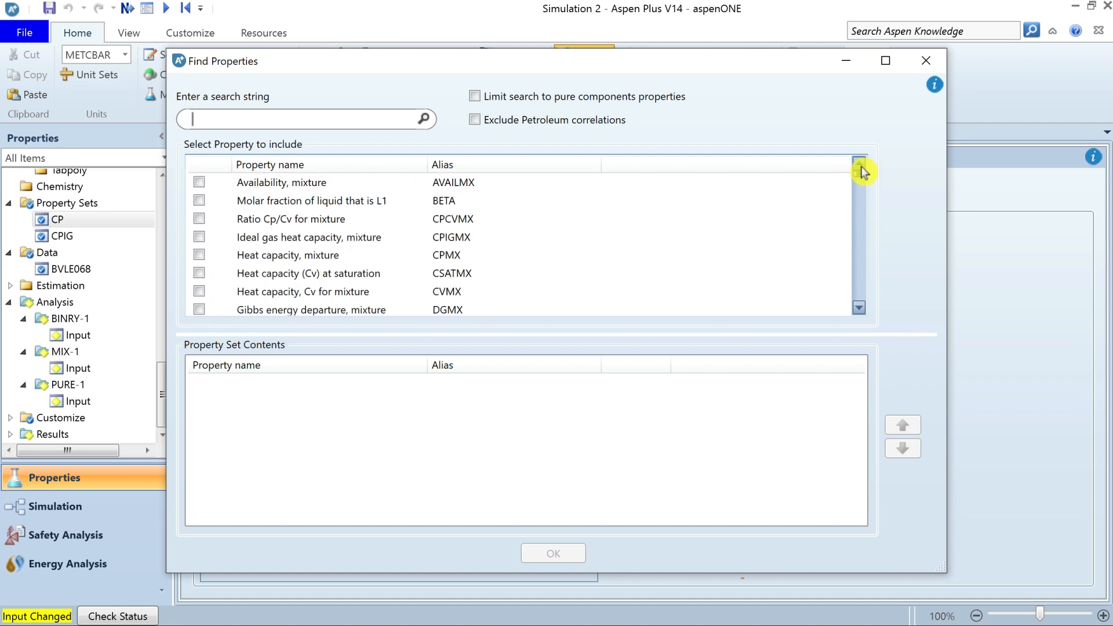
left_click(925, 60)
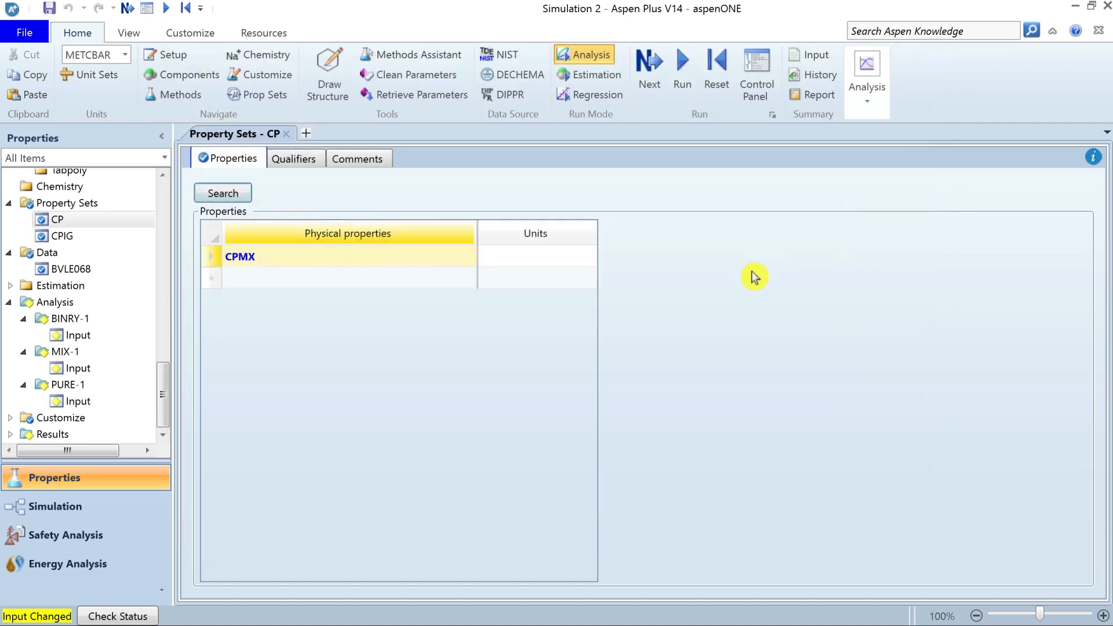
Return to the MIX-1 input and open the choice of available analysis types.
left_click(87, 337)
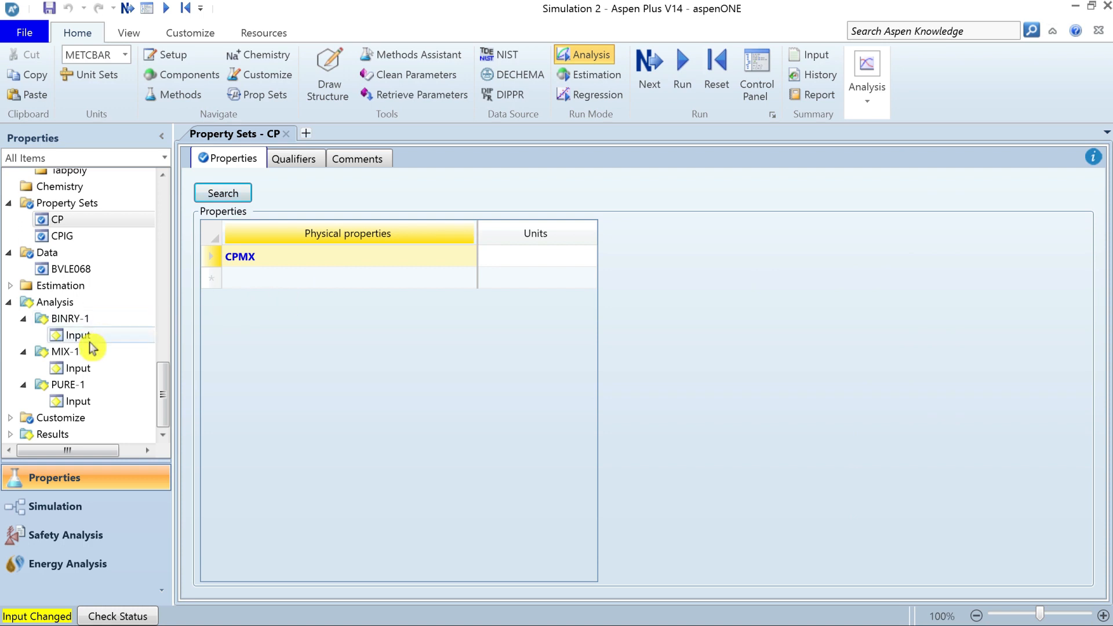
left_click(83, 368)
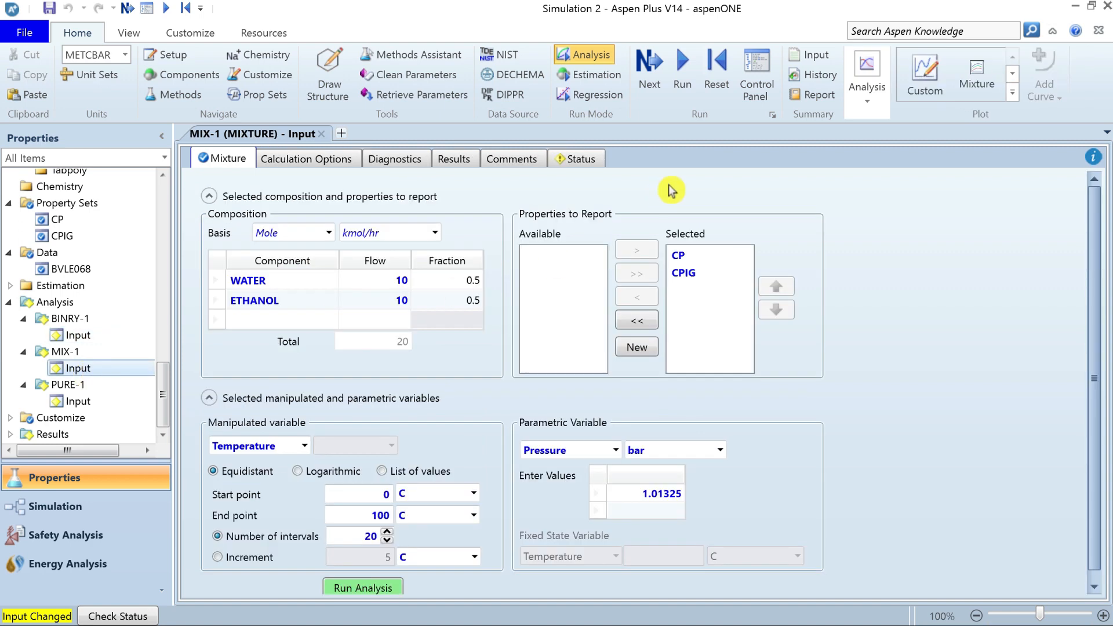
left_click(869, 106)
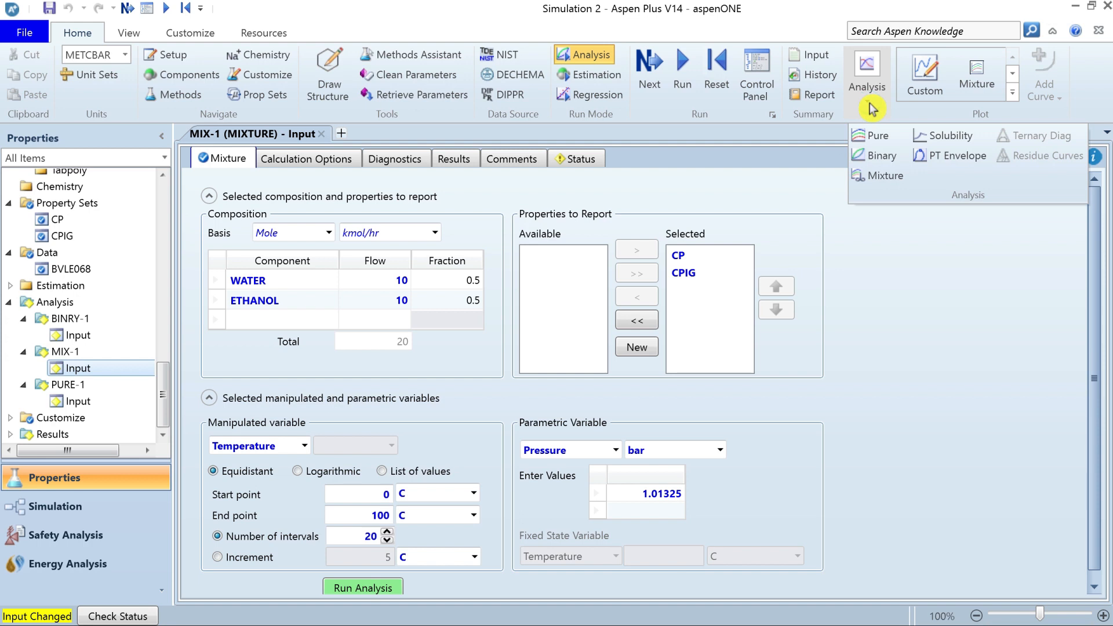